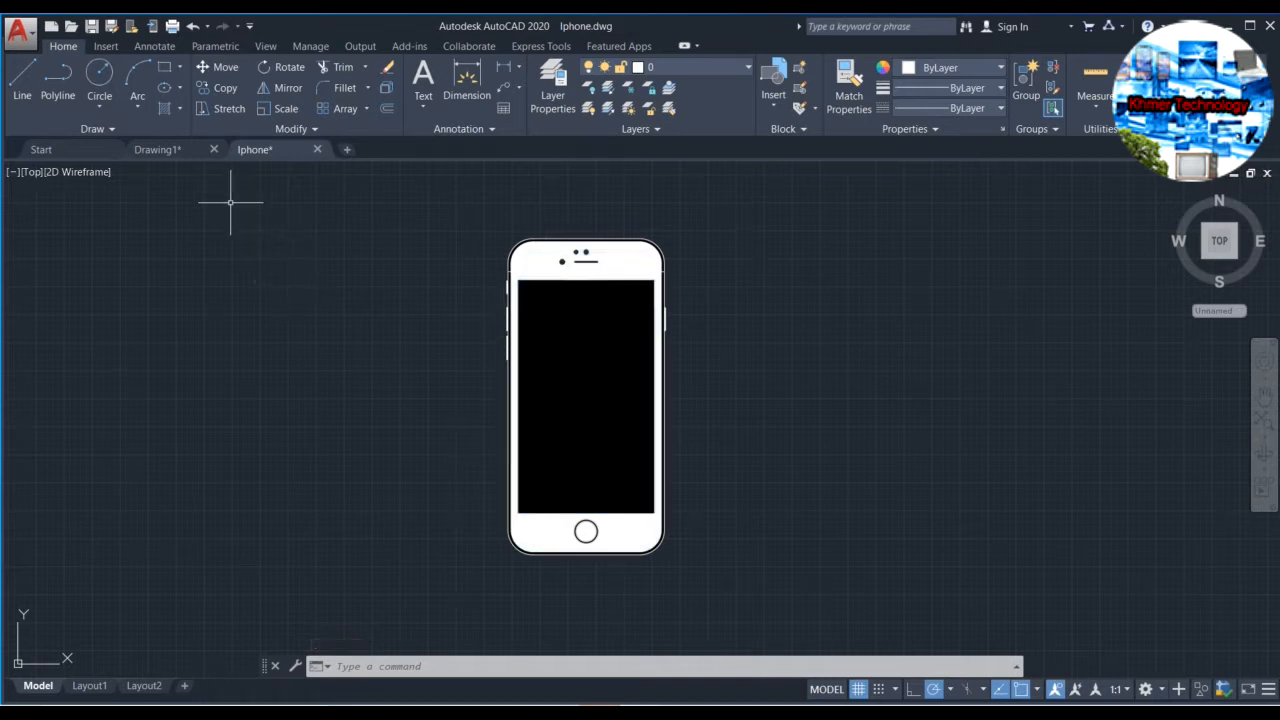
In the Drawing1 file, draw a horizontal line 67 units long as the phone outline's bottom edge.
click(163, 150)
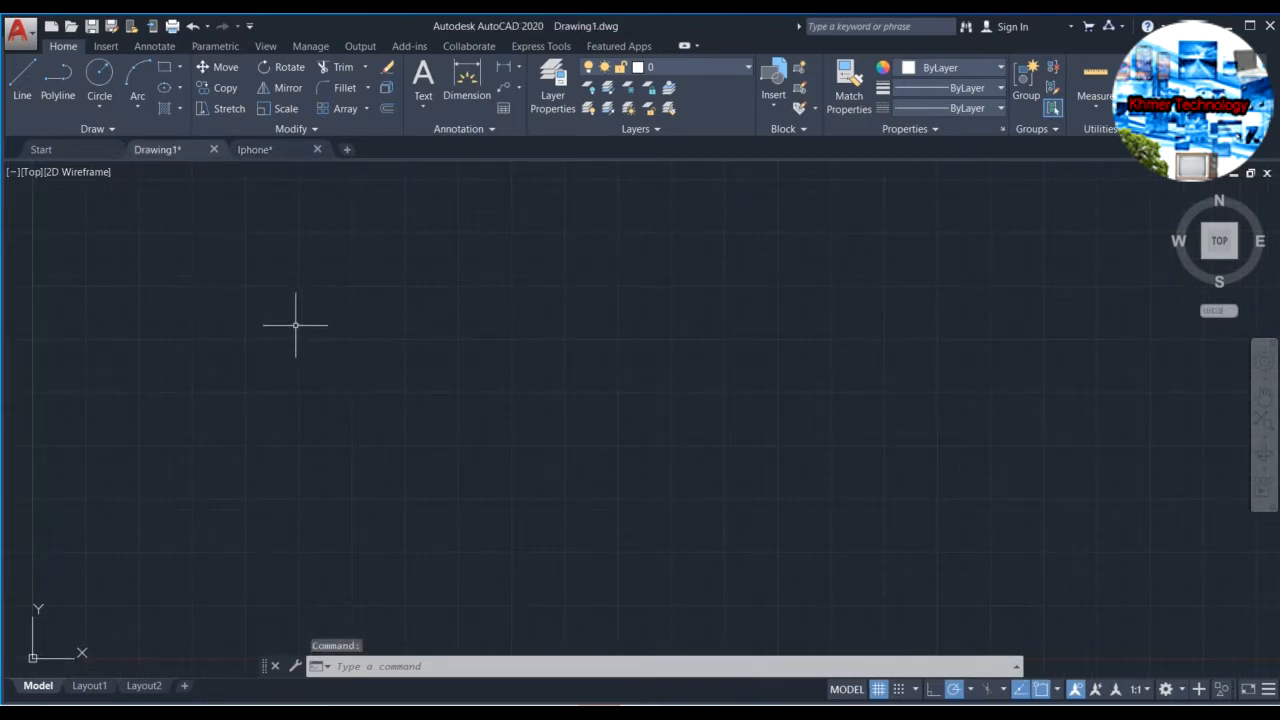
click(15, 88)
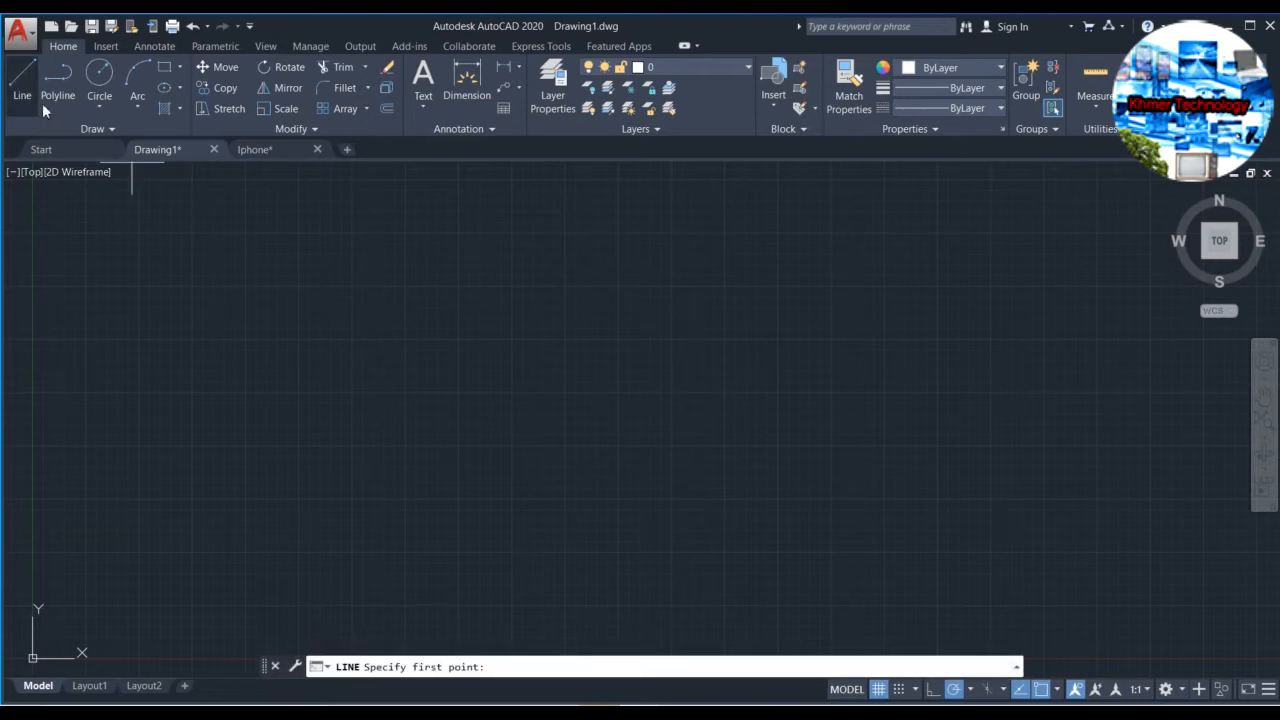
click(377, 391)
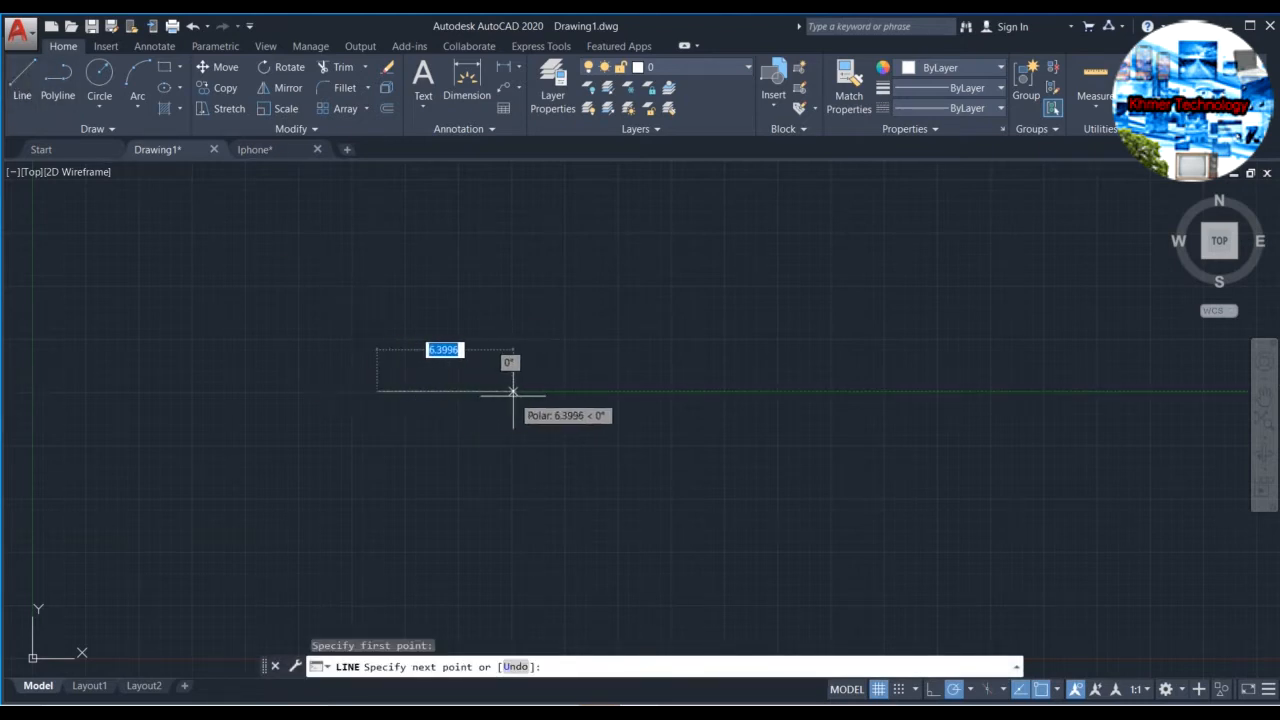
text(67)
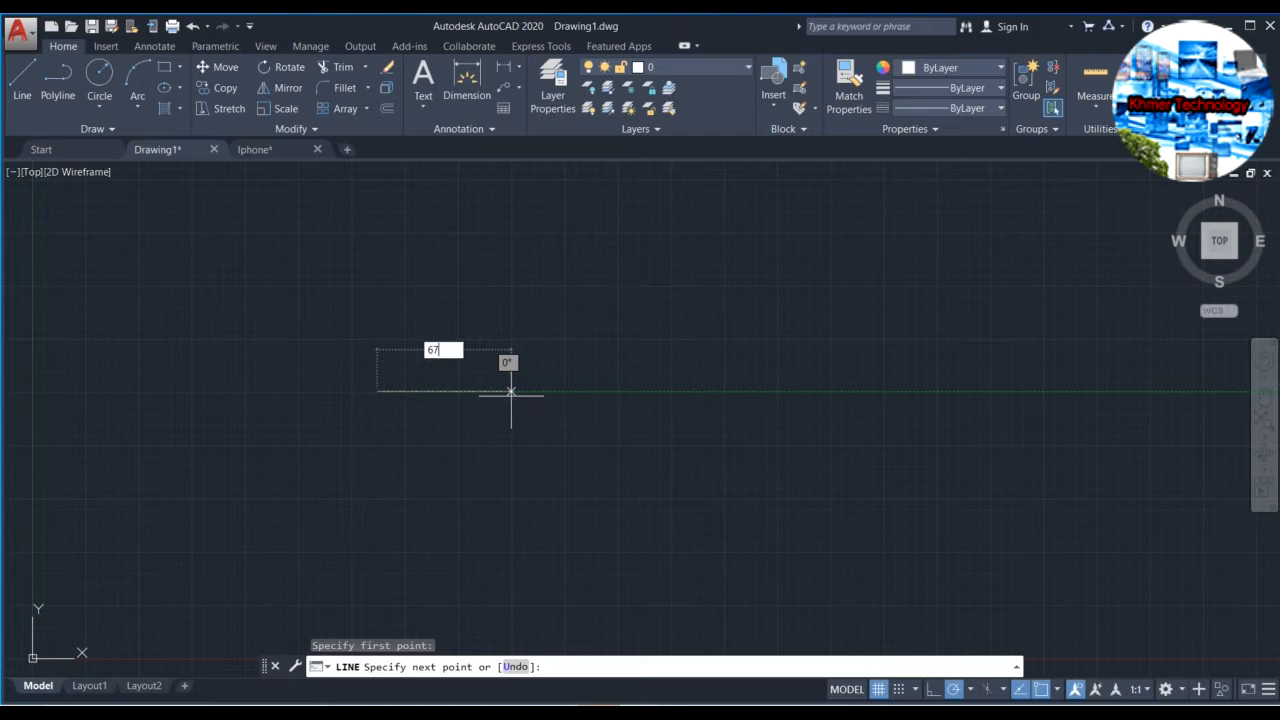
key(Return)
scroll(606, 371, down, 5)
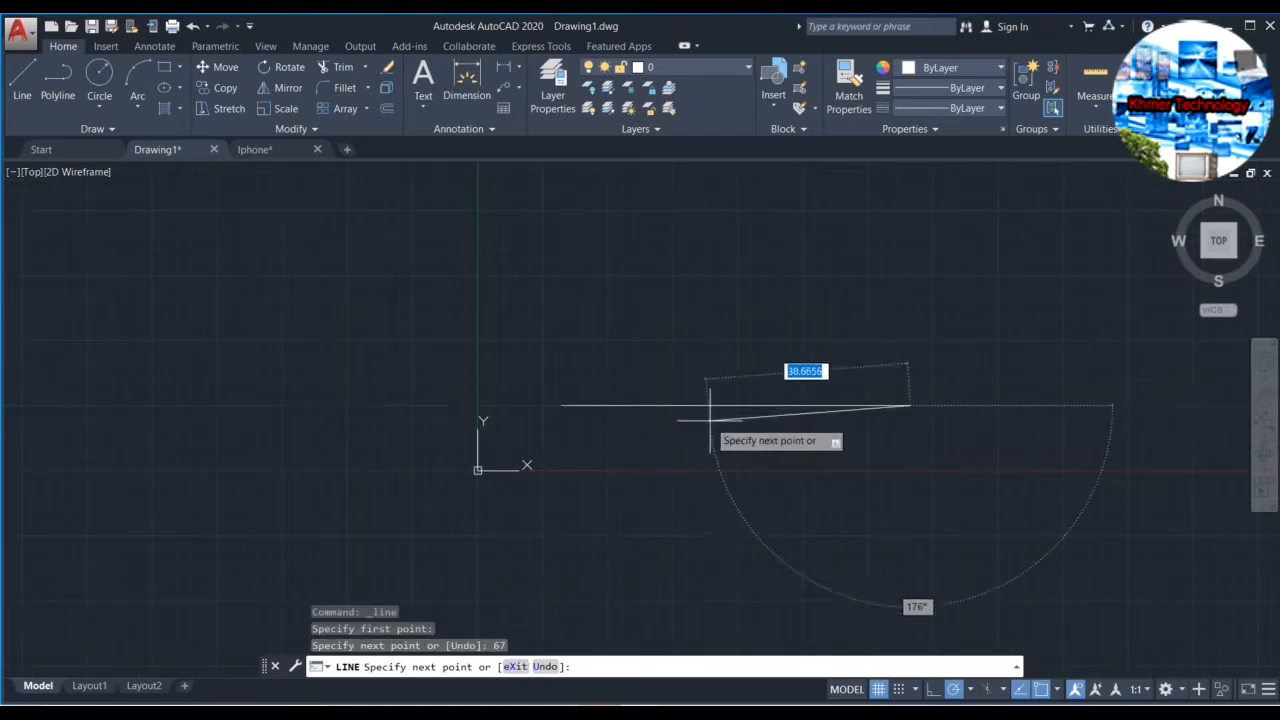
Draw a vertical line 138.3 units upward from the right end of the bottom edge.
middle_drag(856, 388, 829, 423)
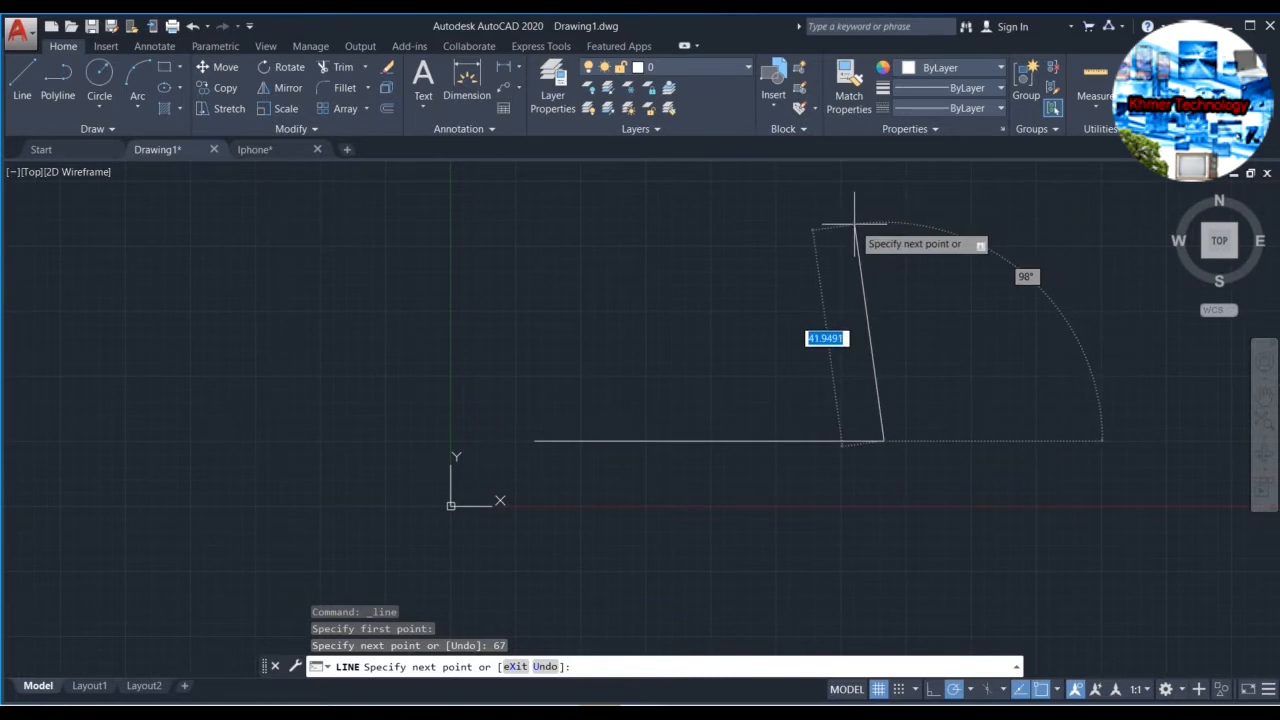
text(138.3)
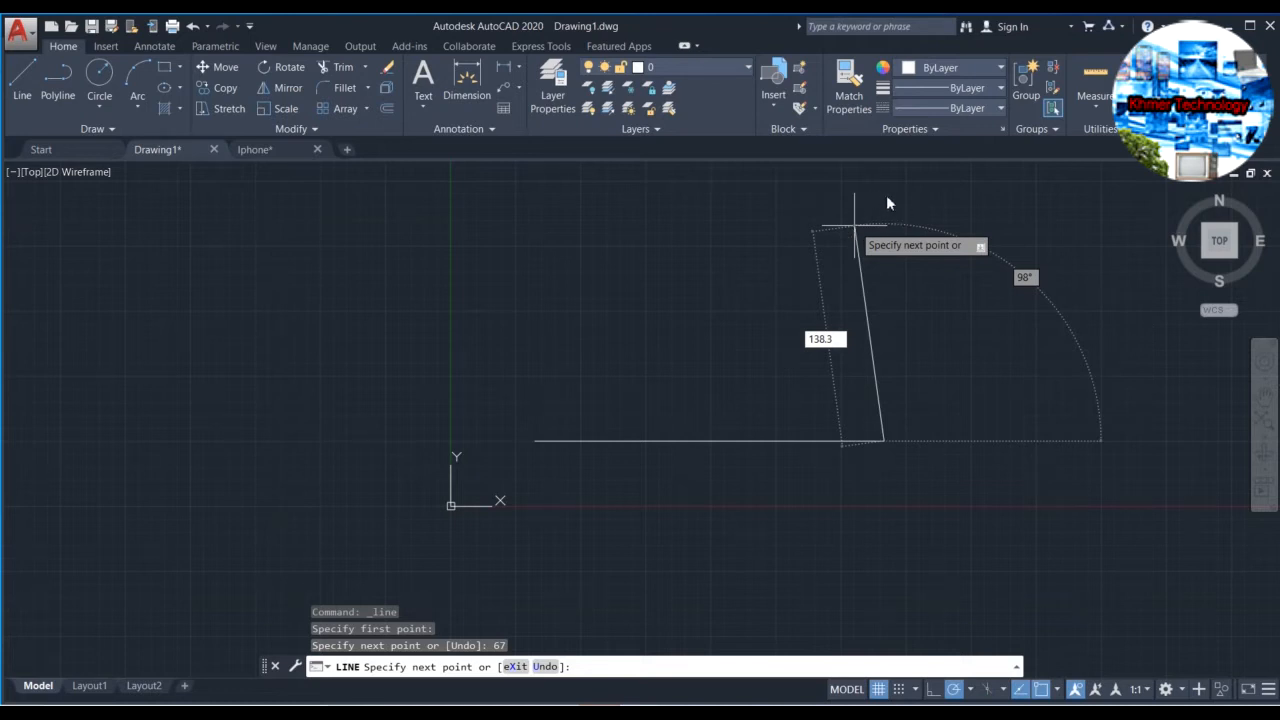
key(Escape)
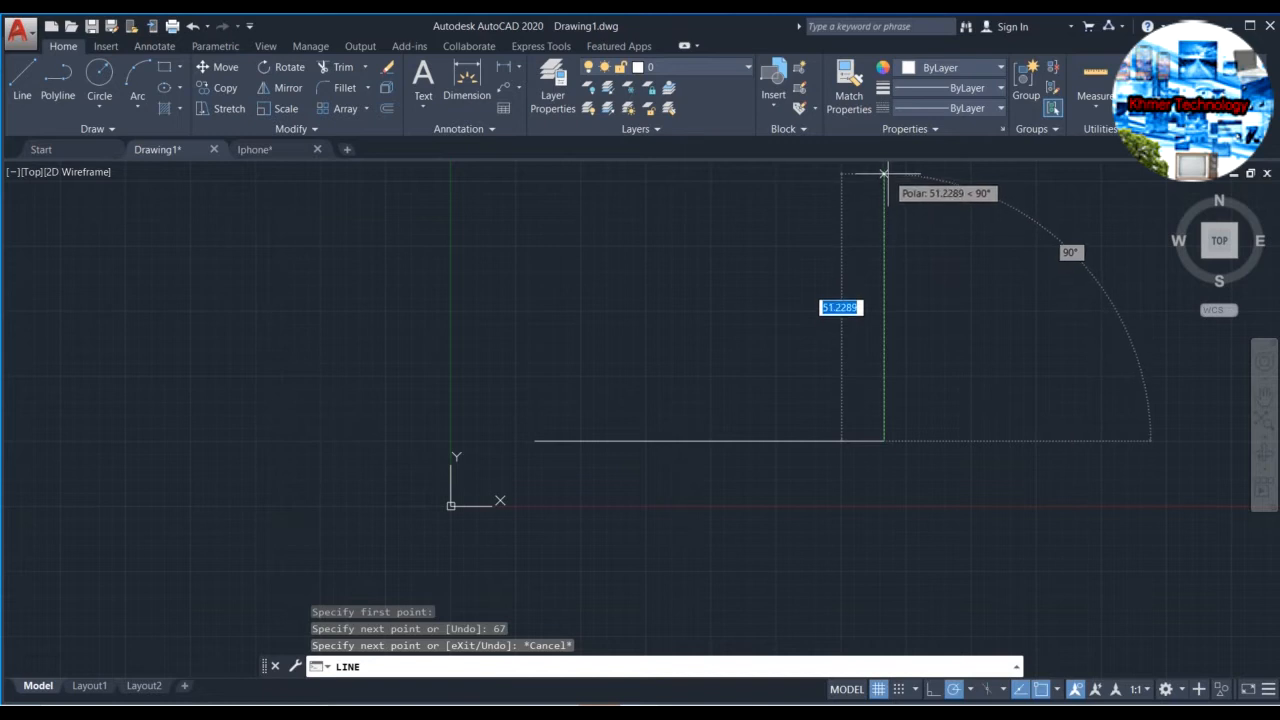
text(138.3)
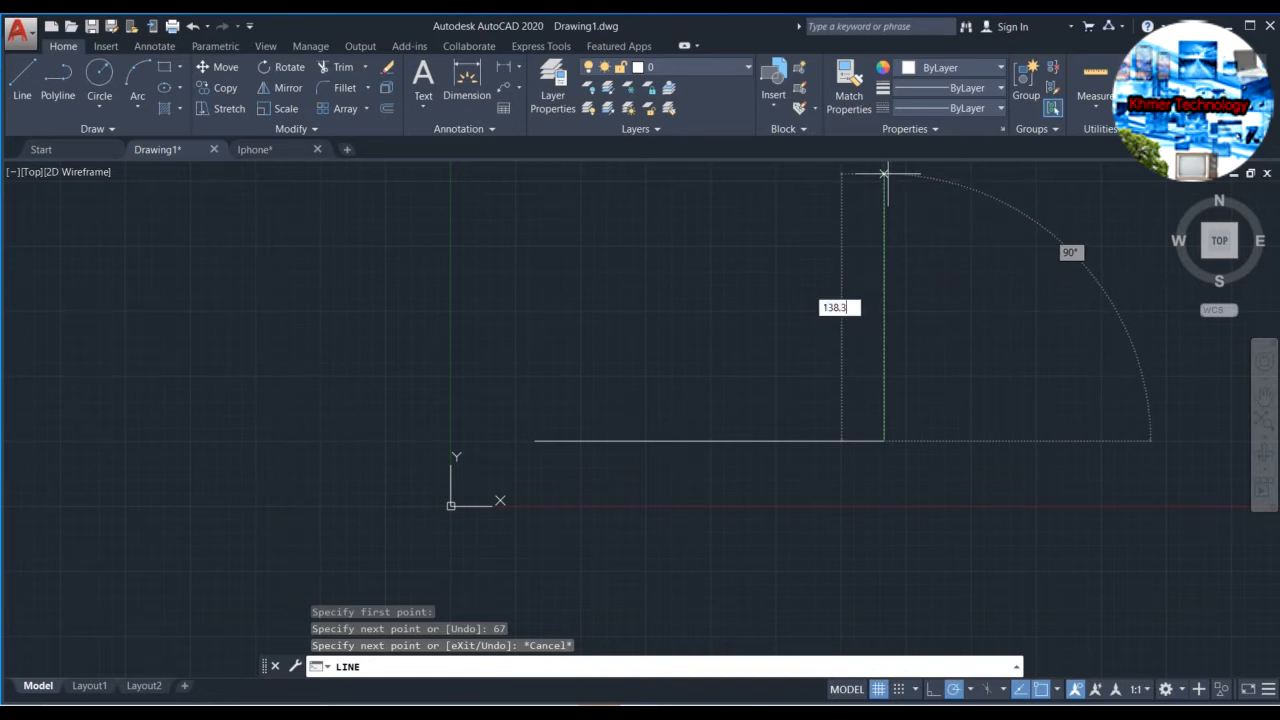
key(Return)
scroll(886, 173, down, 2)
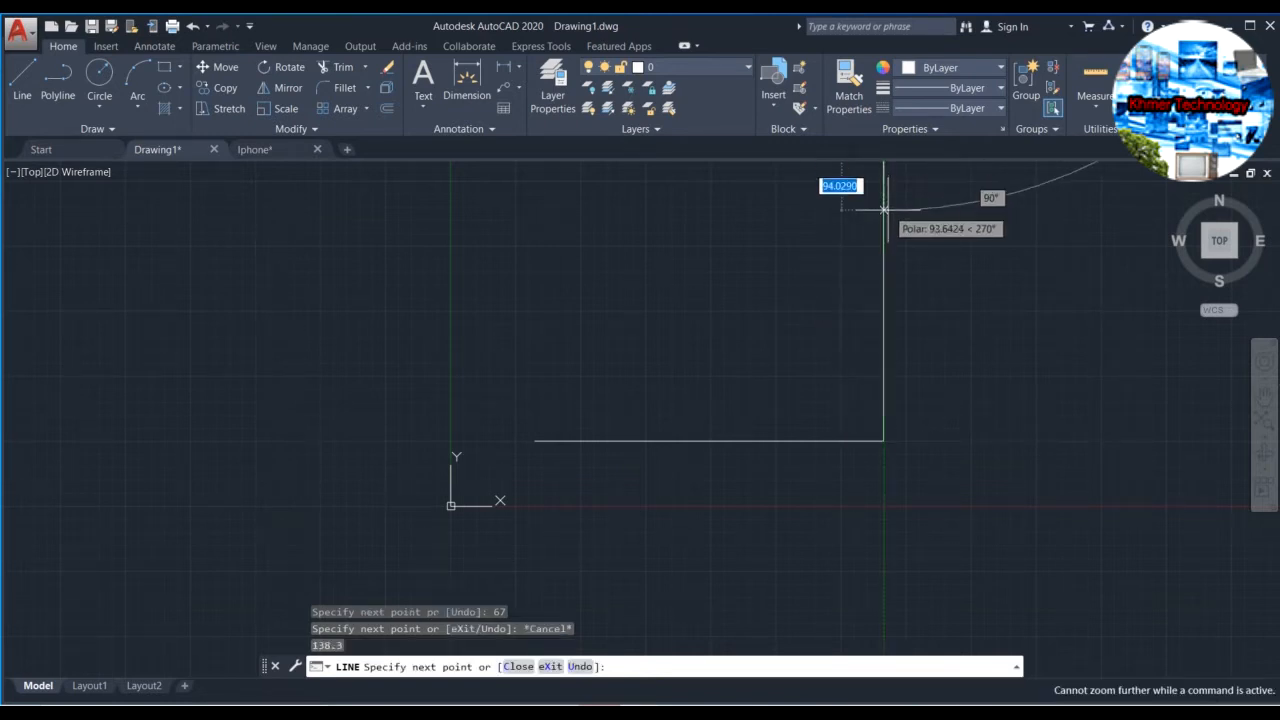
middle_drag(888, 205, 870, 418)
middle_drag(893, 305, 896, 405)
scroll(888, 232, up, 3)
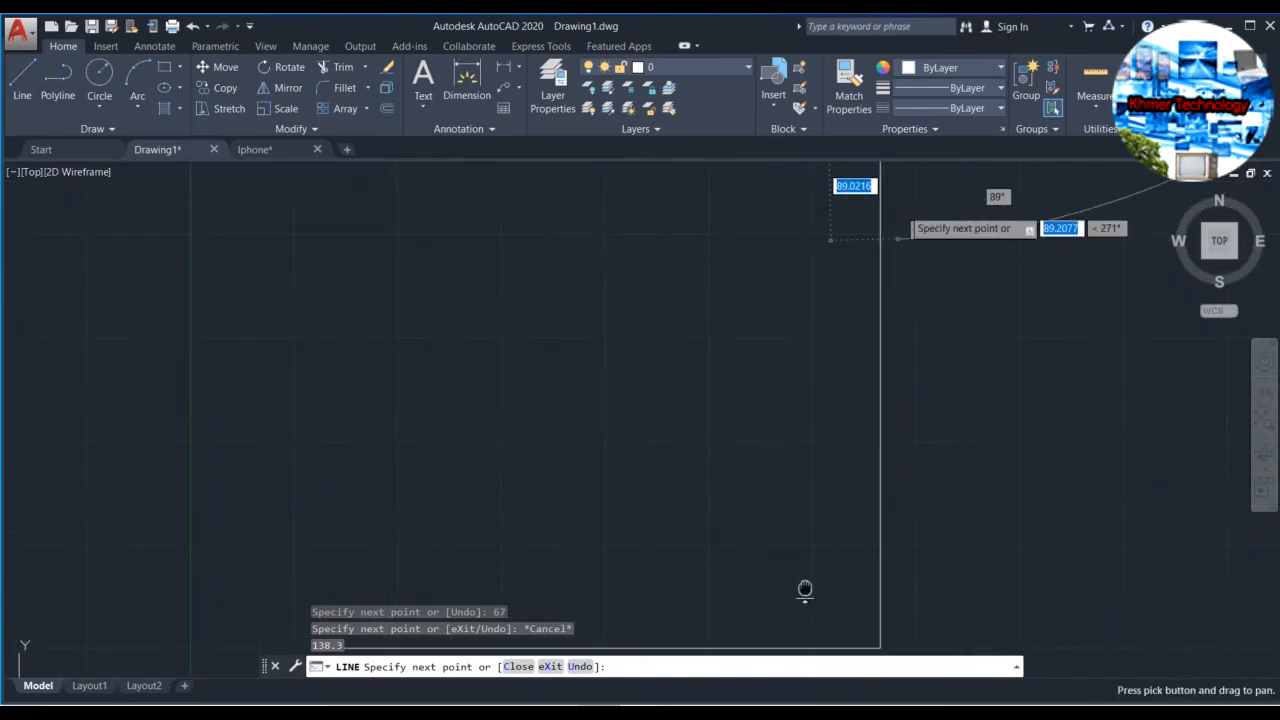
scroll(903, 242, up, 5)
scroll(898, 244, down, 3)
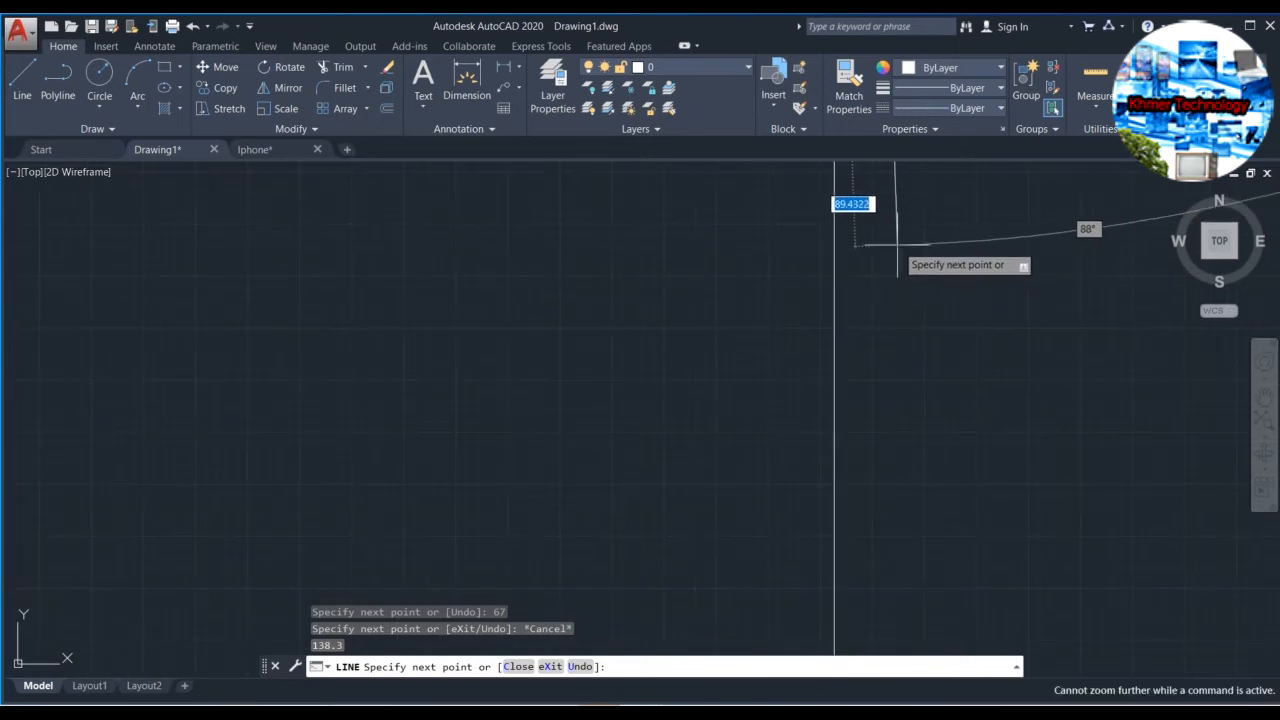
key(Escape)
key(Escape)
Draw the top edge 67 units leftward from the right edge's upper end and close the rectangle at the bottom edge's left end.
scroll(894, 246, down, 10)
middle_drag(894, 246, 863, 386)
scroll(862, 331, up, 5)
mouse_move(862, 331)
middle_down()
mouse_move(823, 360)
mouse_move(811, 228)
middle_up()
middle_drag(880, 249, 860, 307)
click(22, 80)
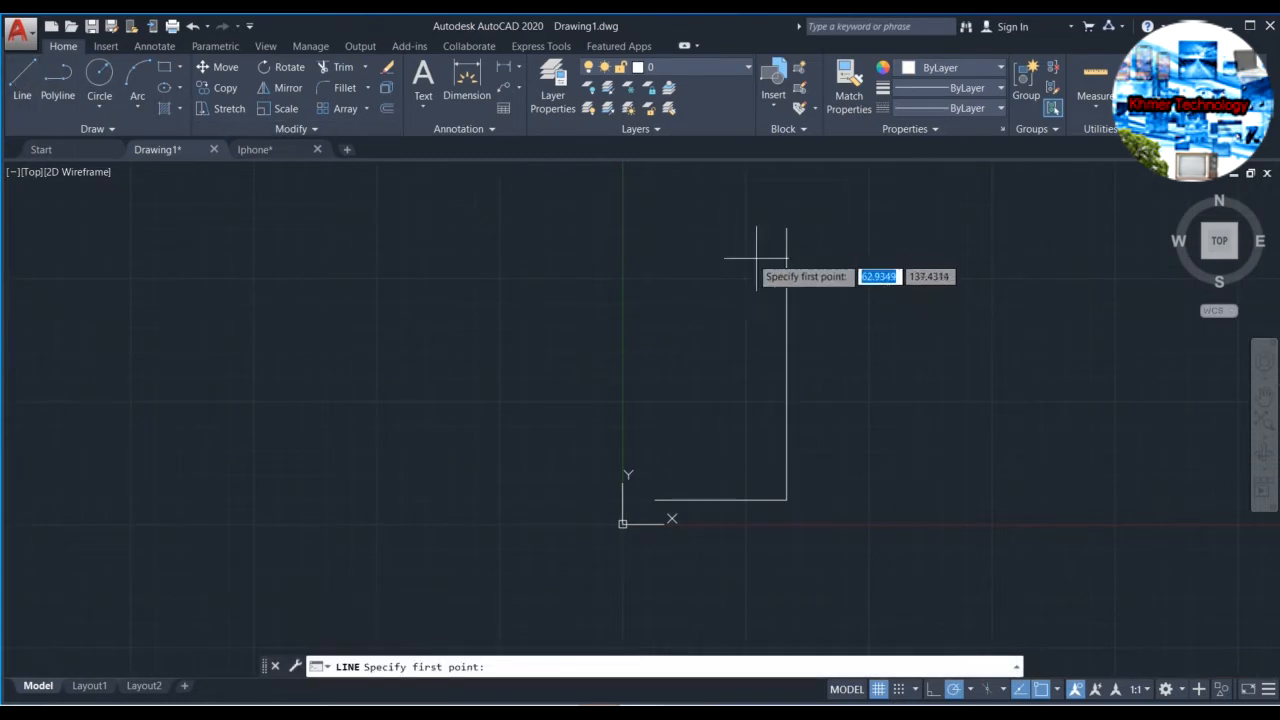
click(786, 228)
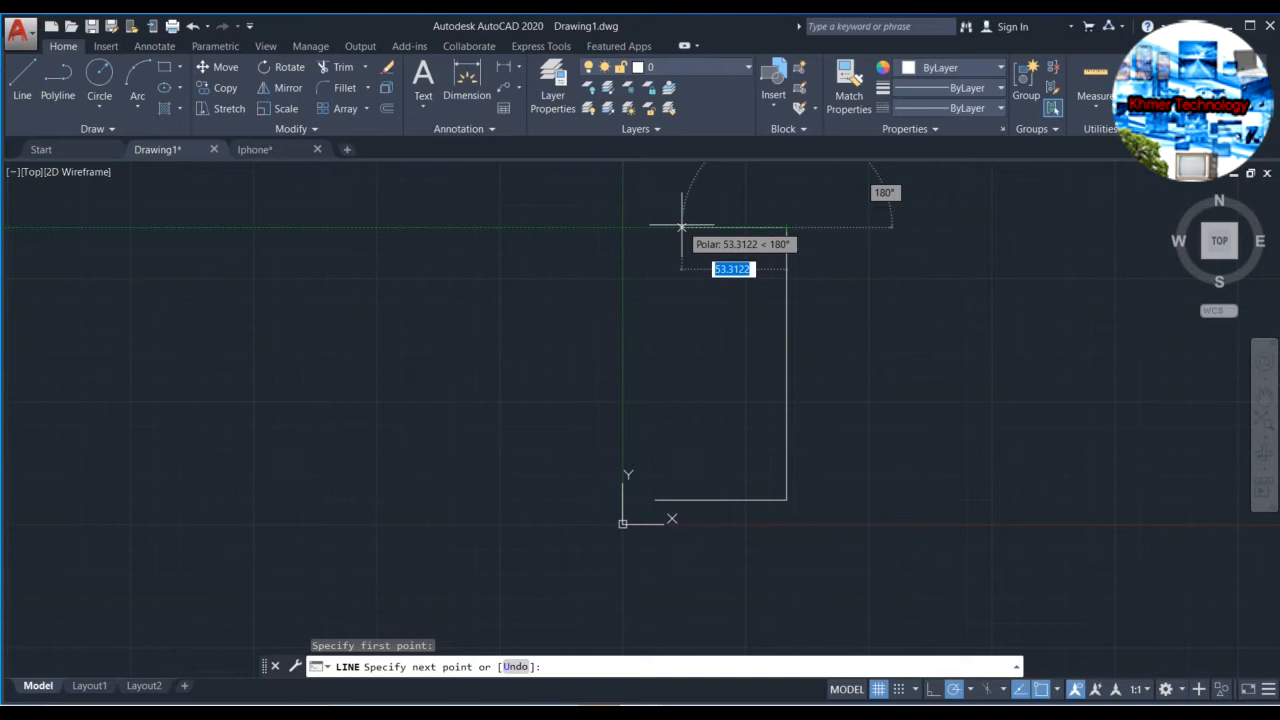
text(67)
key(Return)
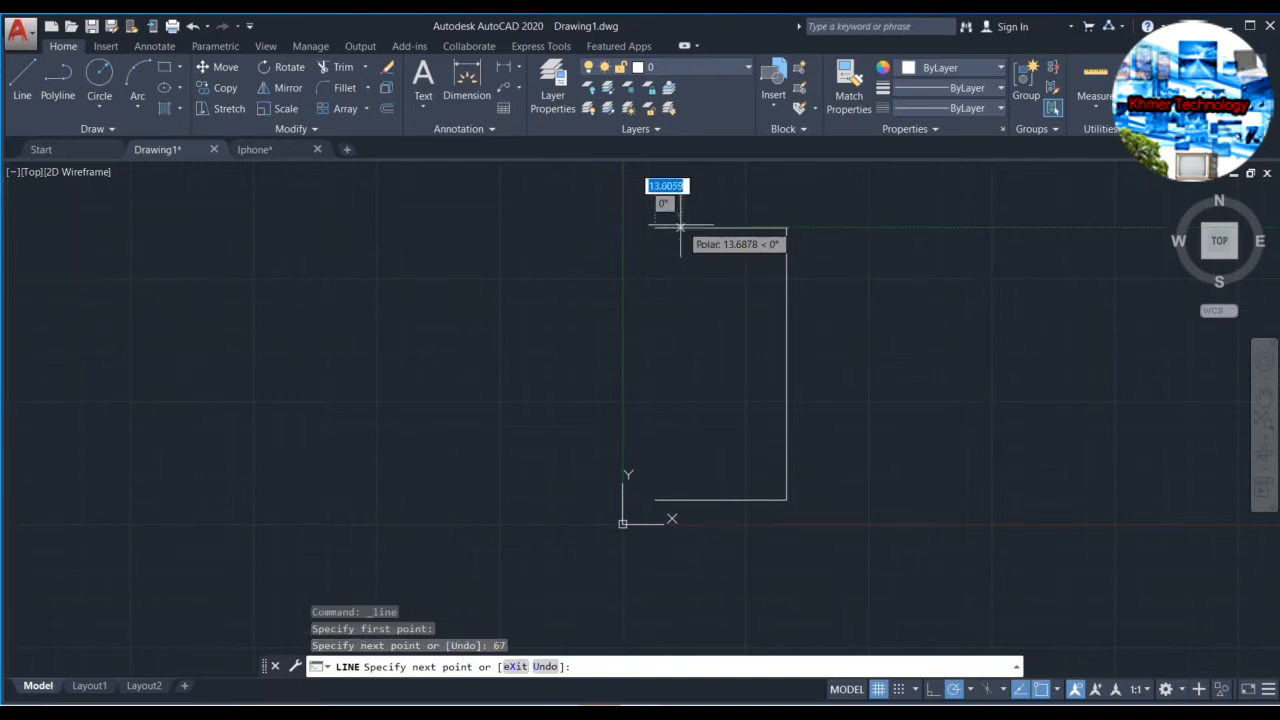
scroll(657, 497, up, 6)
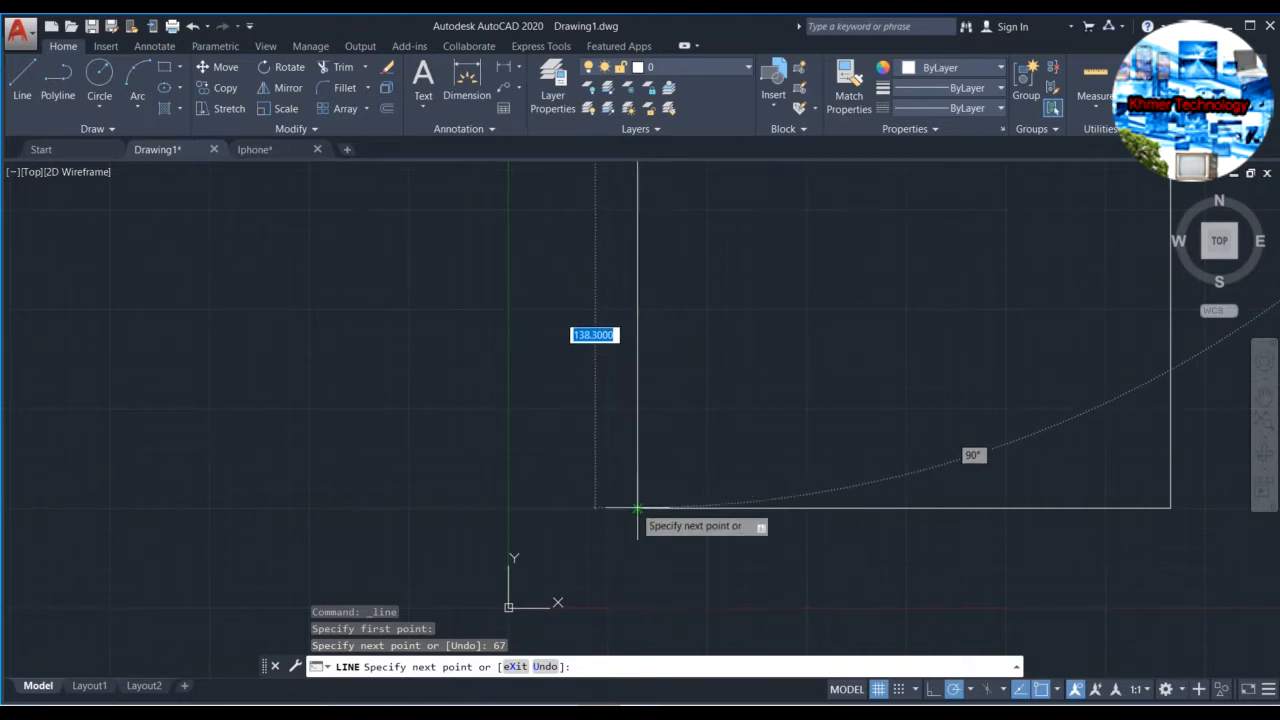
click(637, 508)
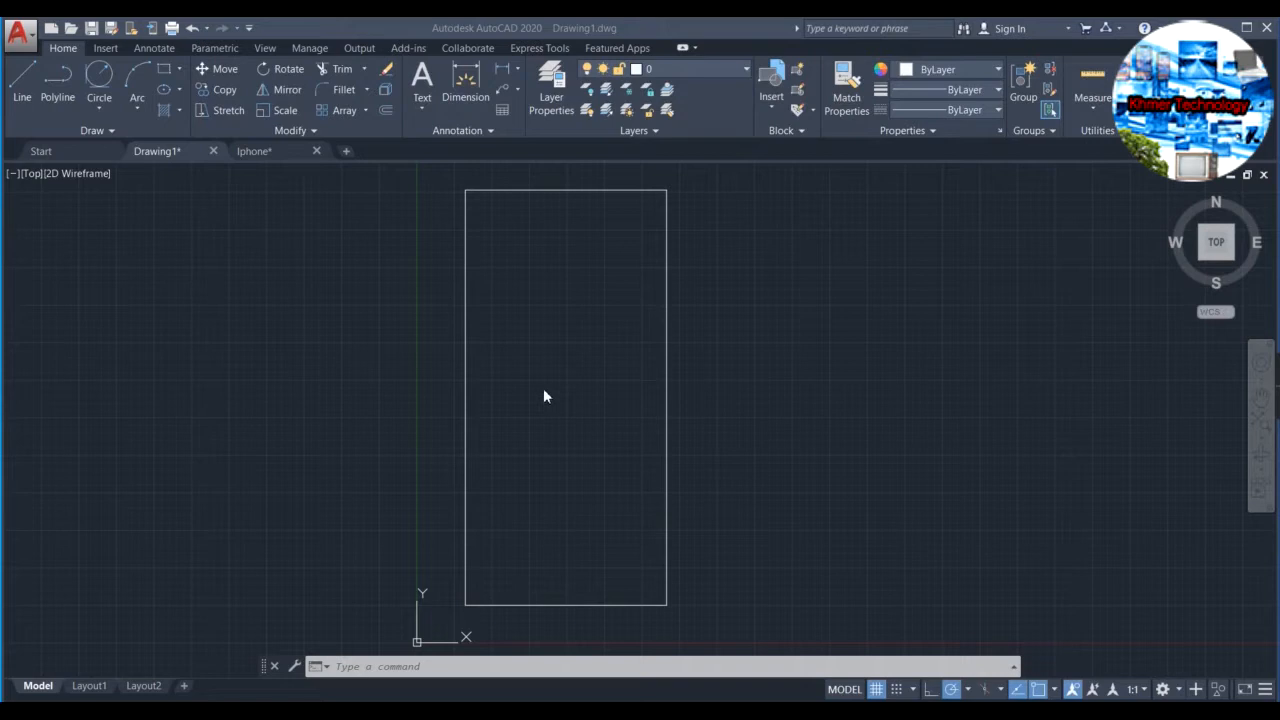
Draw a Tan, Tan, Radius circle of radius 9.7 tangent to the left and top edges in the rectangle's upper-left corner.
scroll(466, 194, up, 4)
middle_drag(477, 212, 494, 309)
scroll(494, 309, up, 2)
click(105, 107)
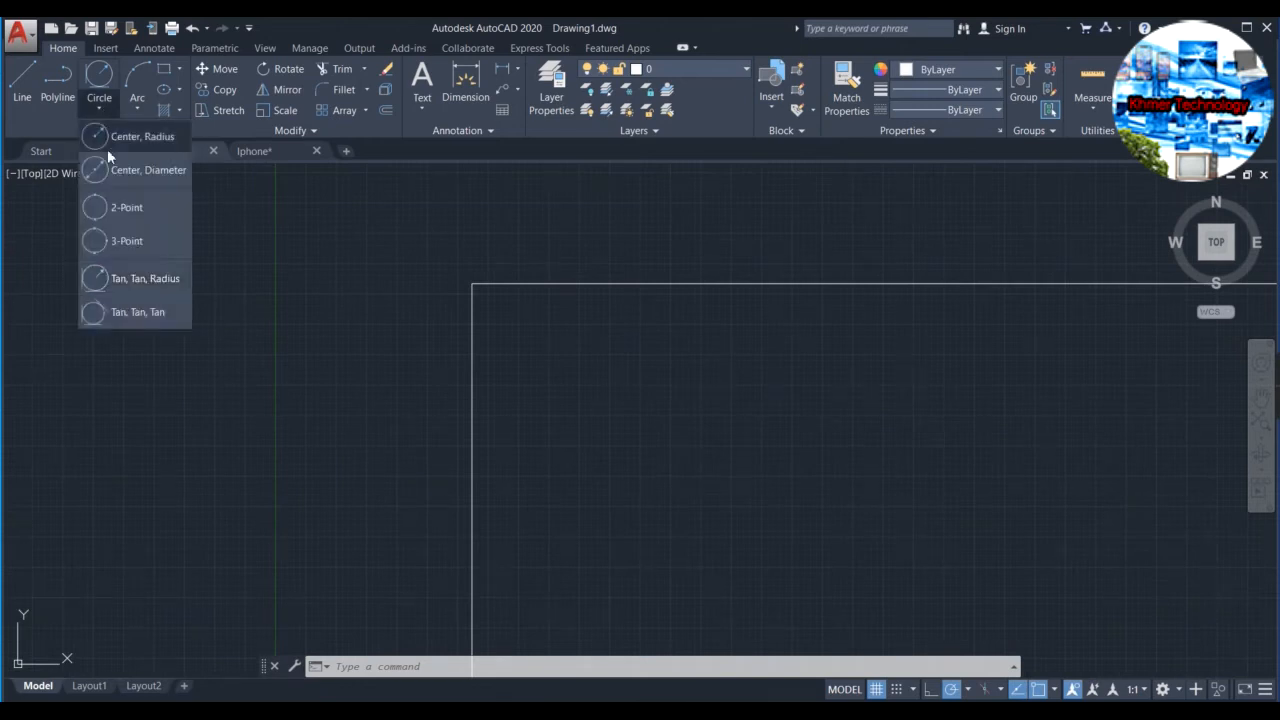
click(143, 280)
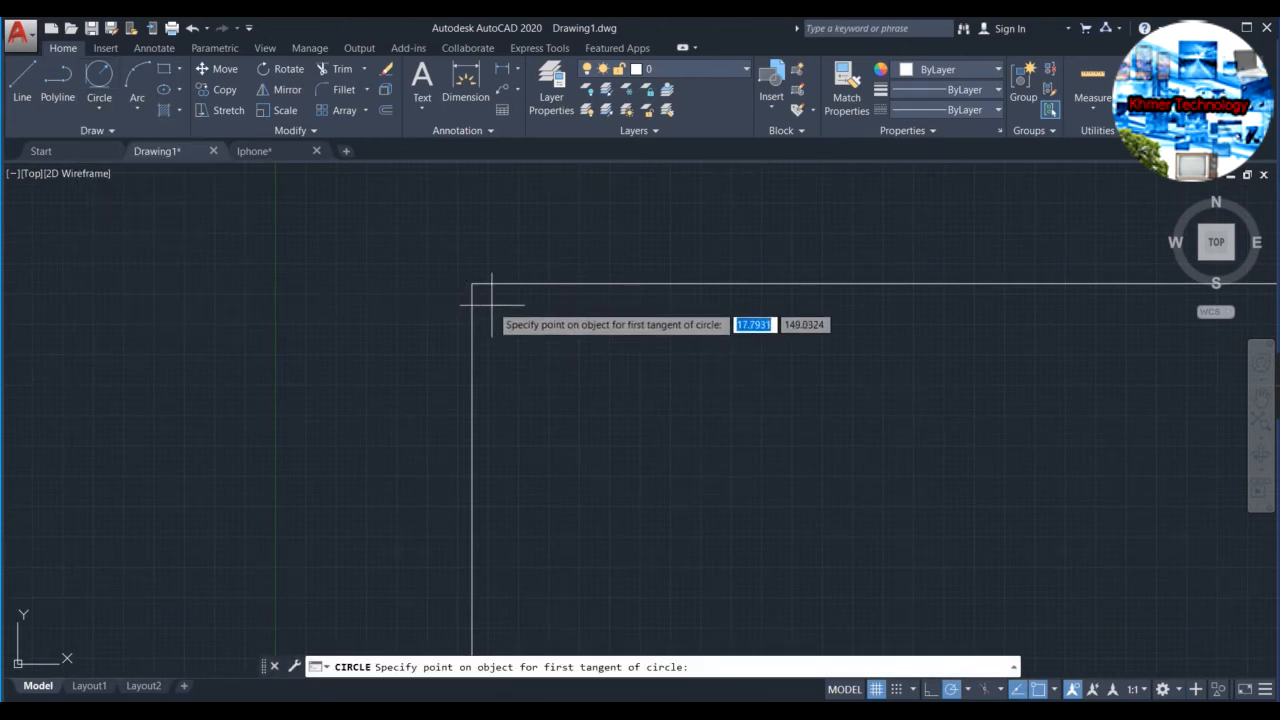
click(472, 355)
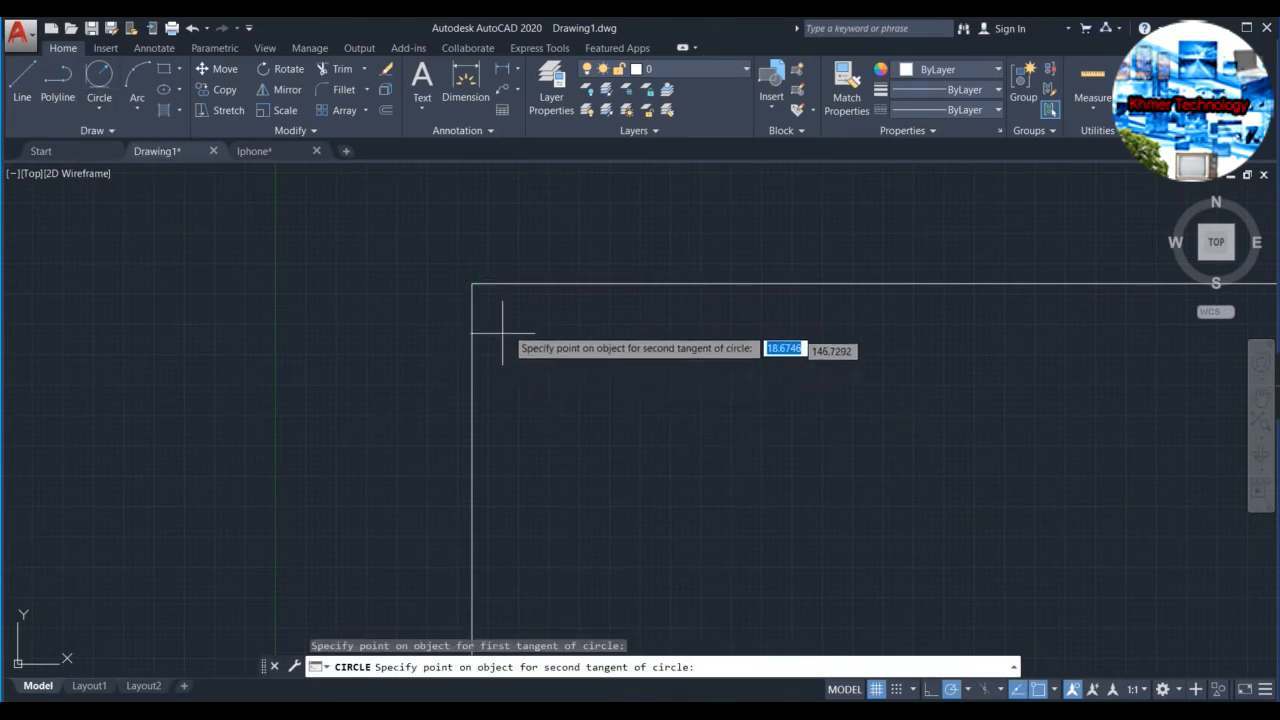
click(532, 284)
click(472, 284)
text(9.7)
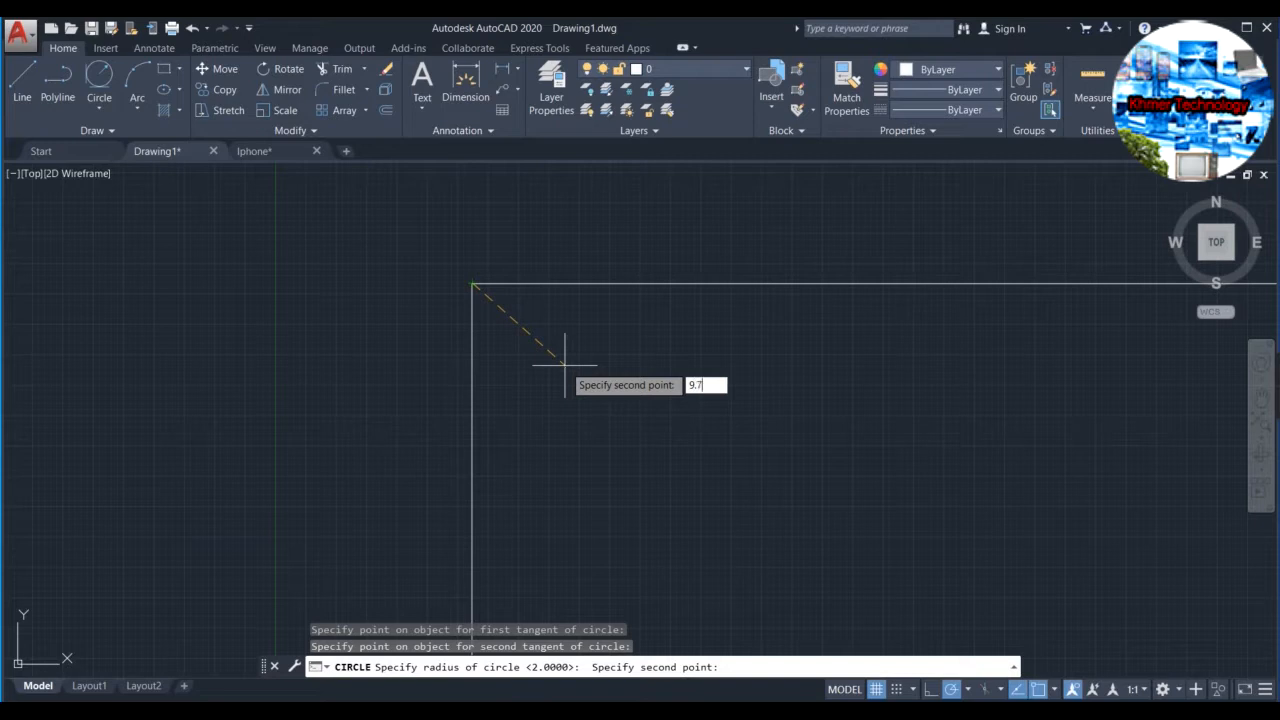
key(Return)
Add a tangent circle of radius 9.7 touching the top and right edges in the rectangle's upper-right corner.
scroll(641, 385, down, 4)
middle_drag(754, 362, 474, 319)
click(88, 96)
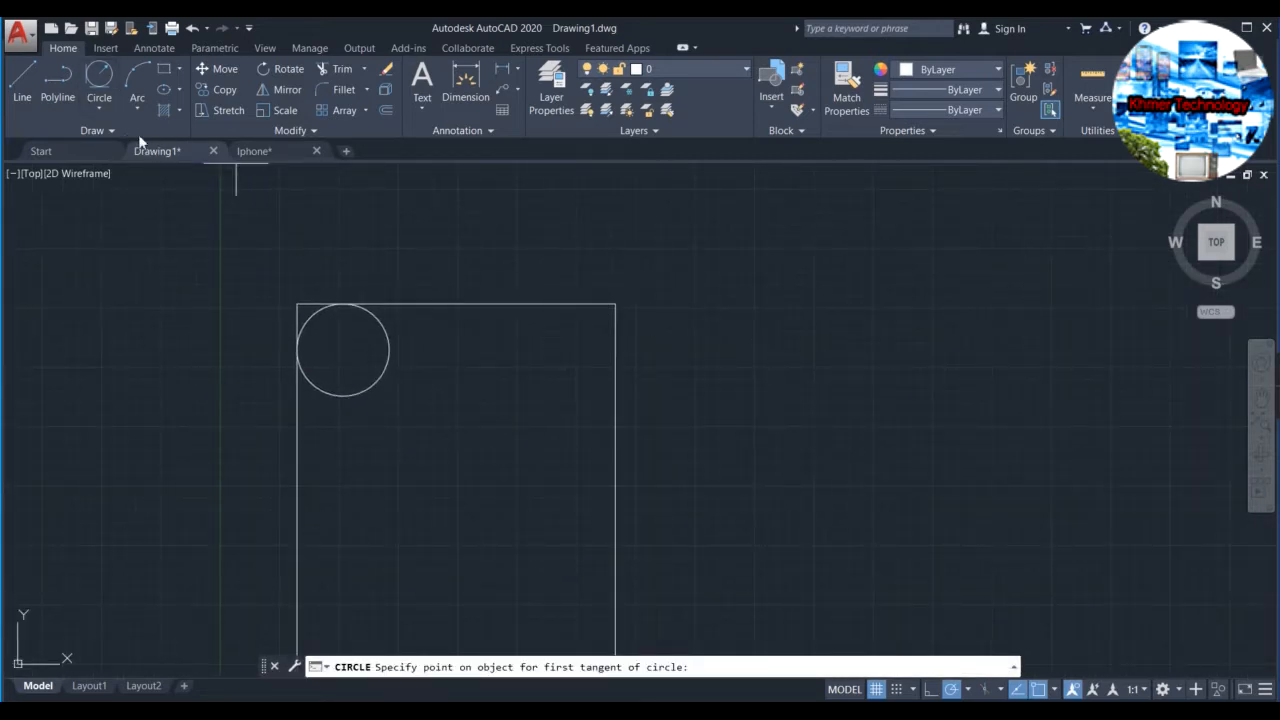
click(96, 108)
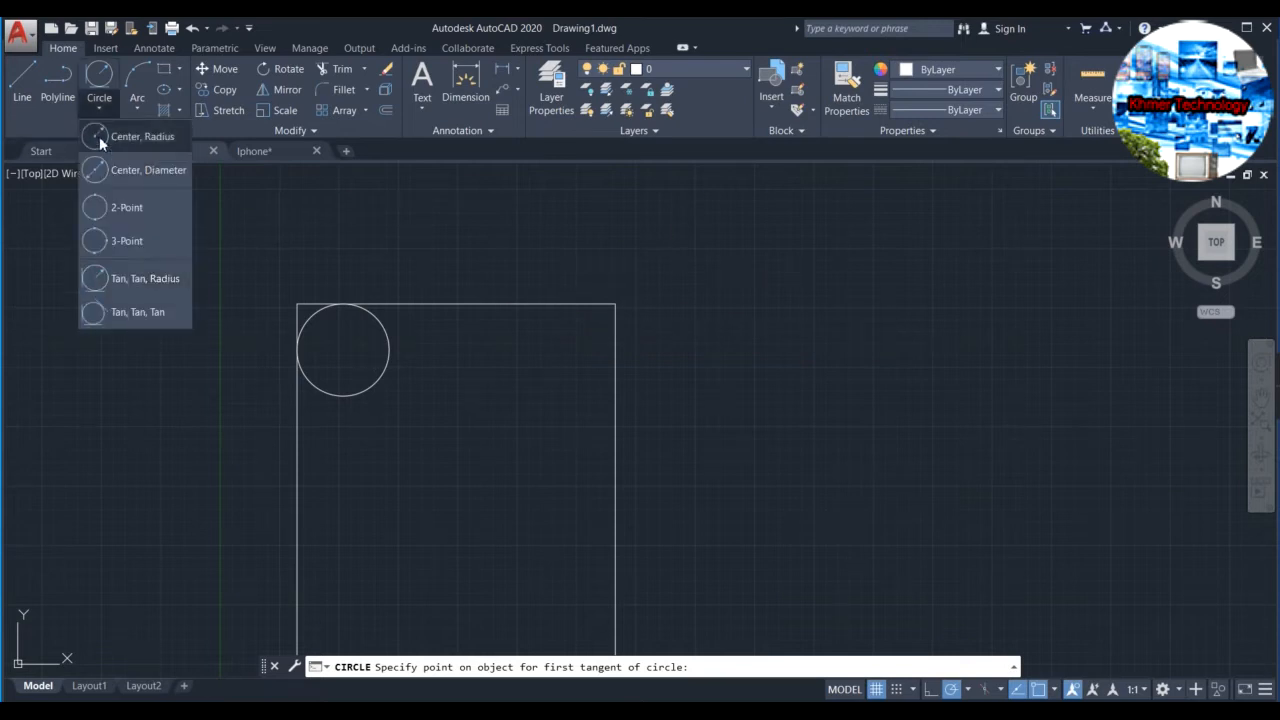
click(142, 278)
click(575, 303)
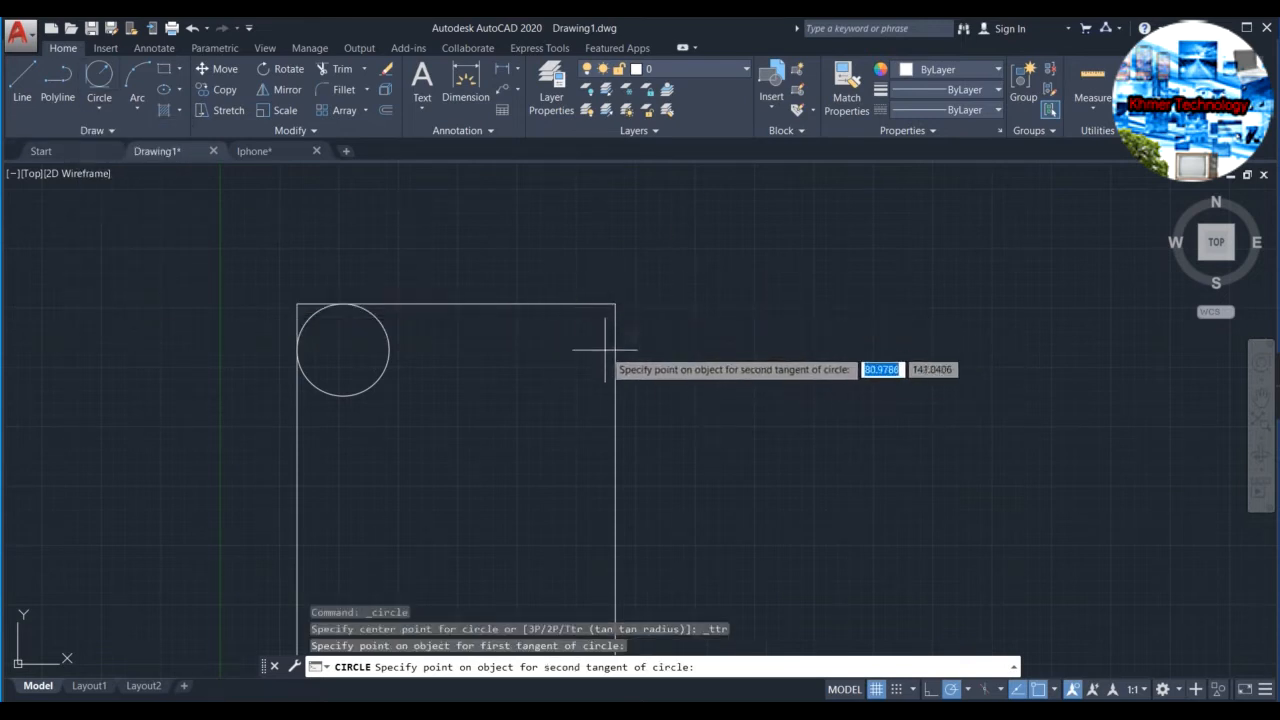
click(612, 365)
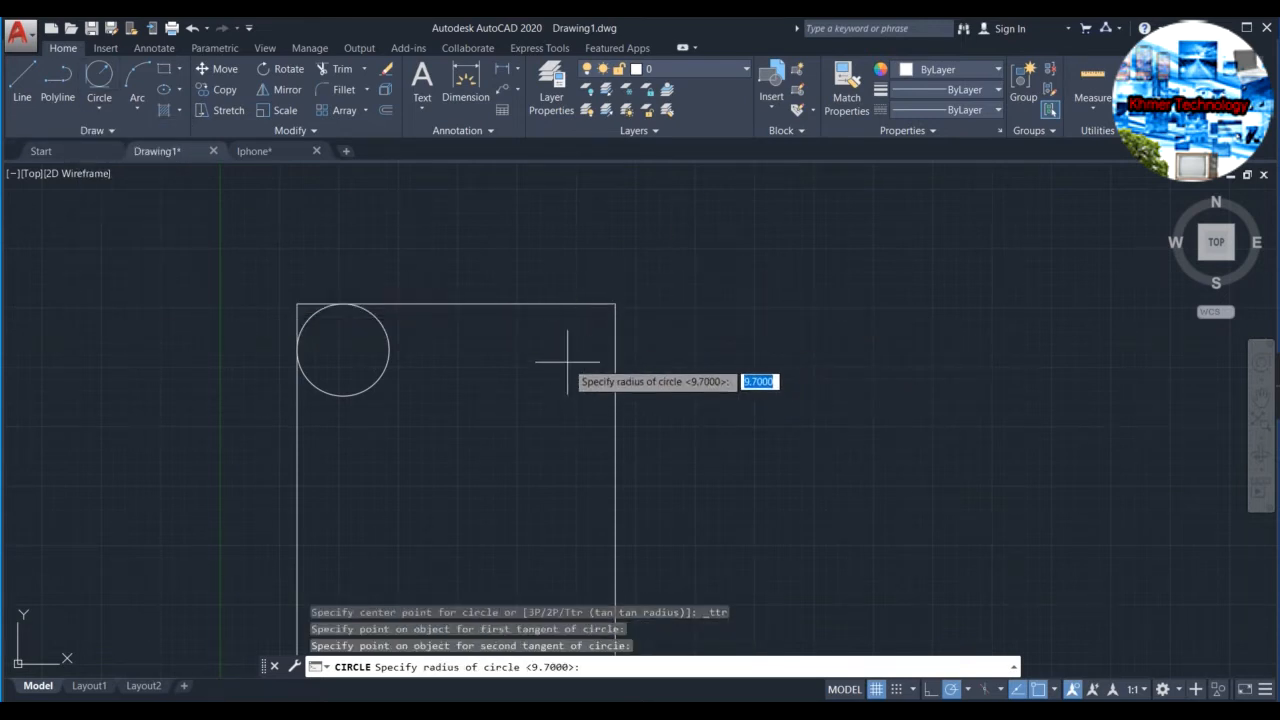
click(614, 304)
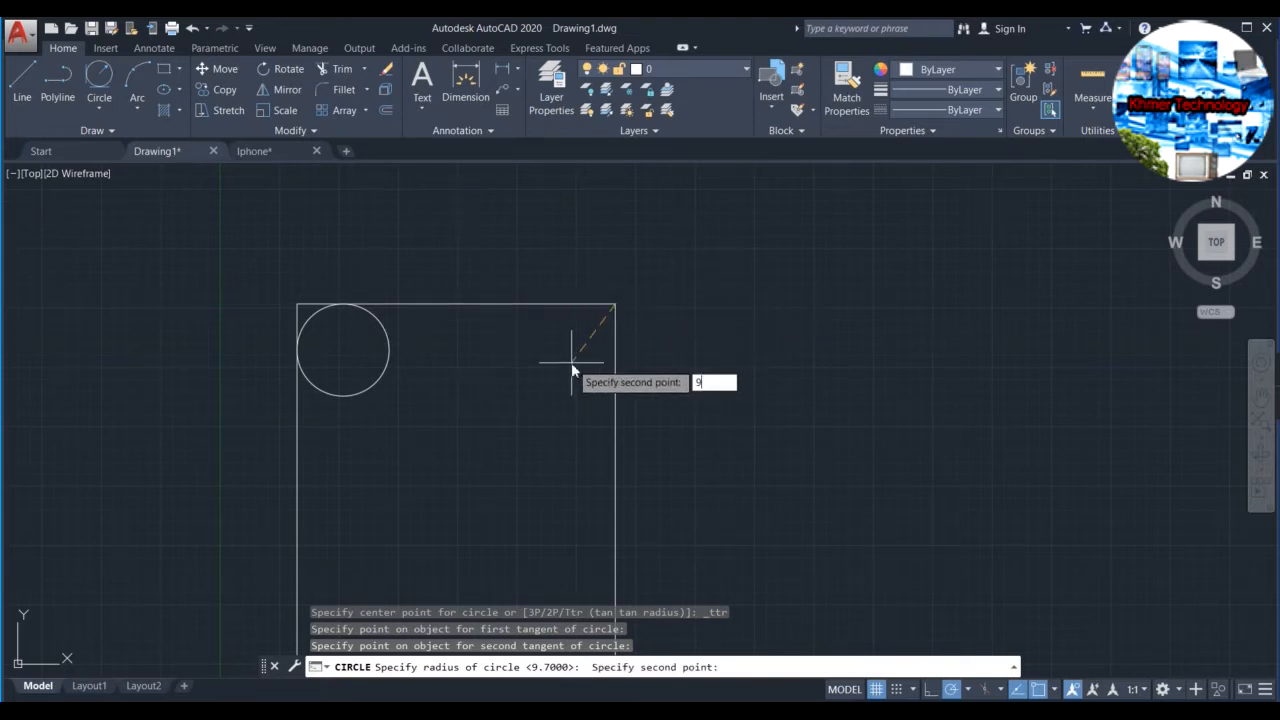
text(9.7)
key(Return)
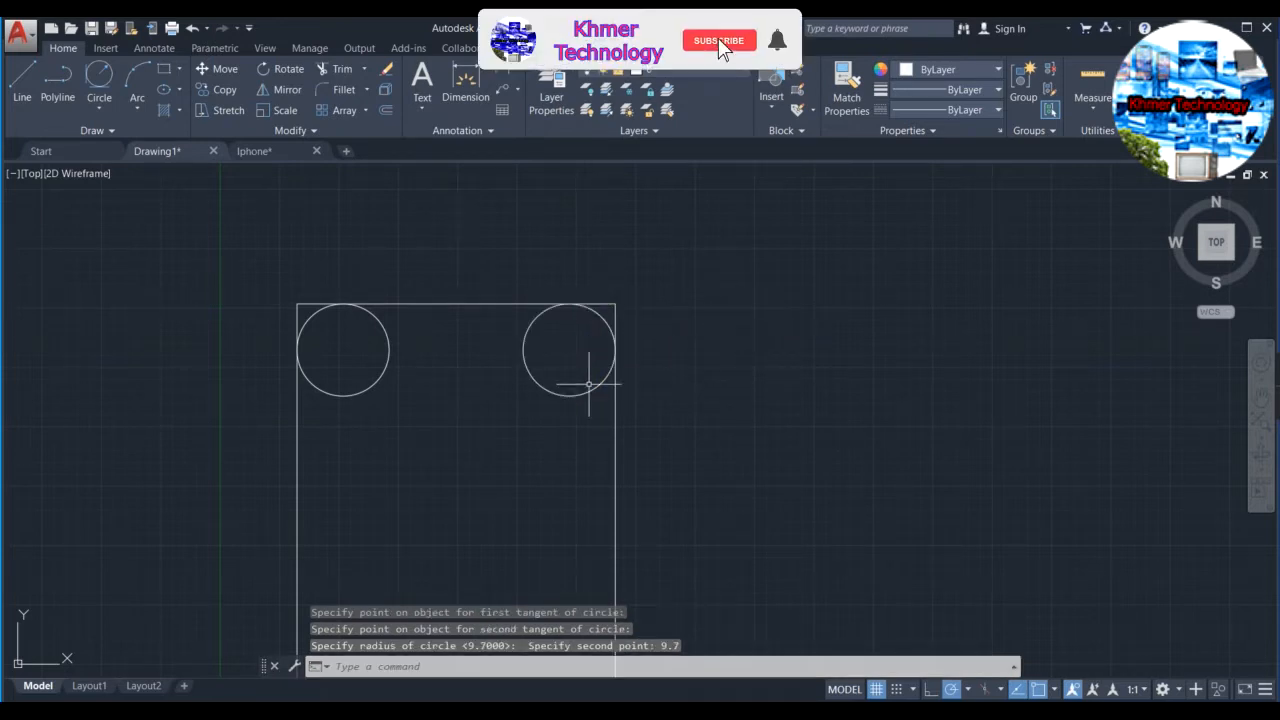
Draw a tangent circle of radius 9.7 touching the left and bottom edges in the rectangle's lower-left corner.
middle_drag(586, 357, 600, 271)
scroll(606, 250, down, 5)
scroll(590, 358, up, 8)
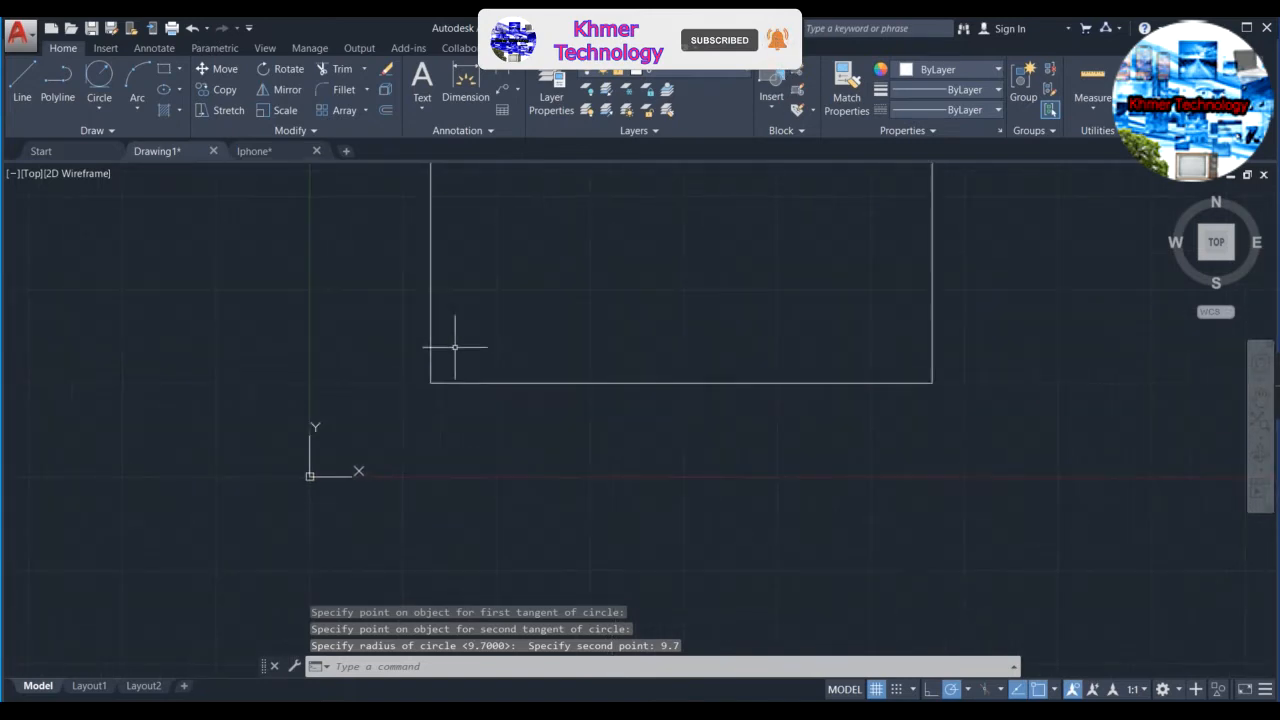
click(99, 108)
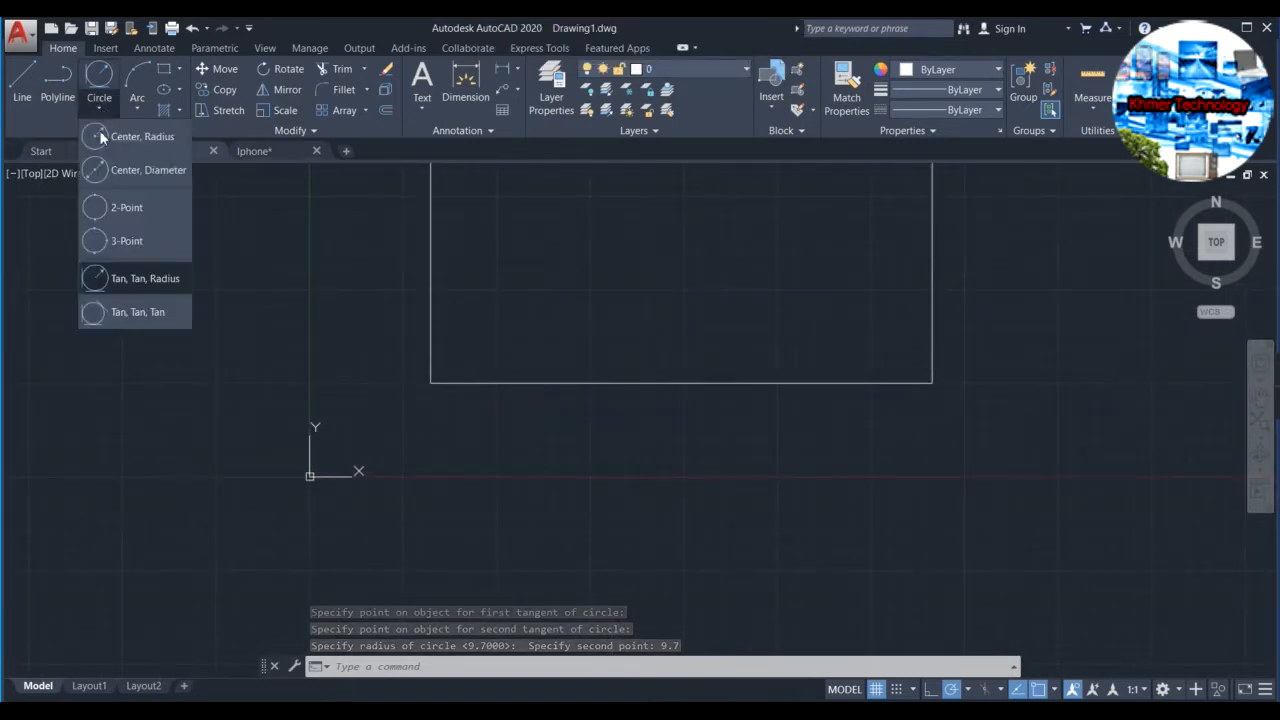
click(115, 281)
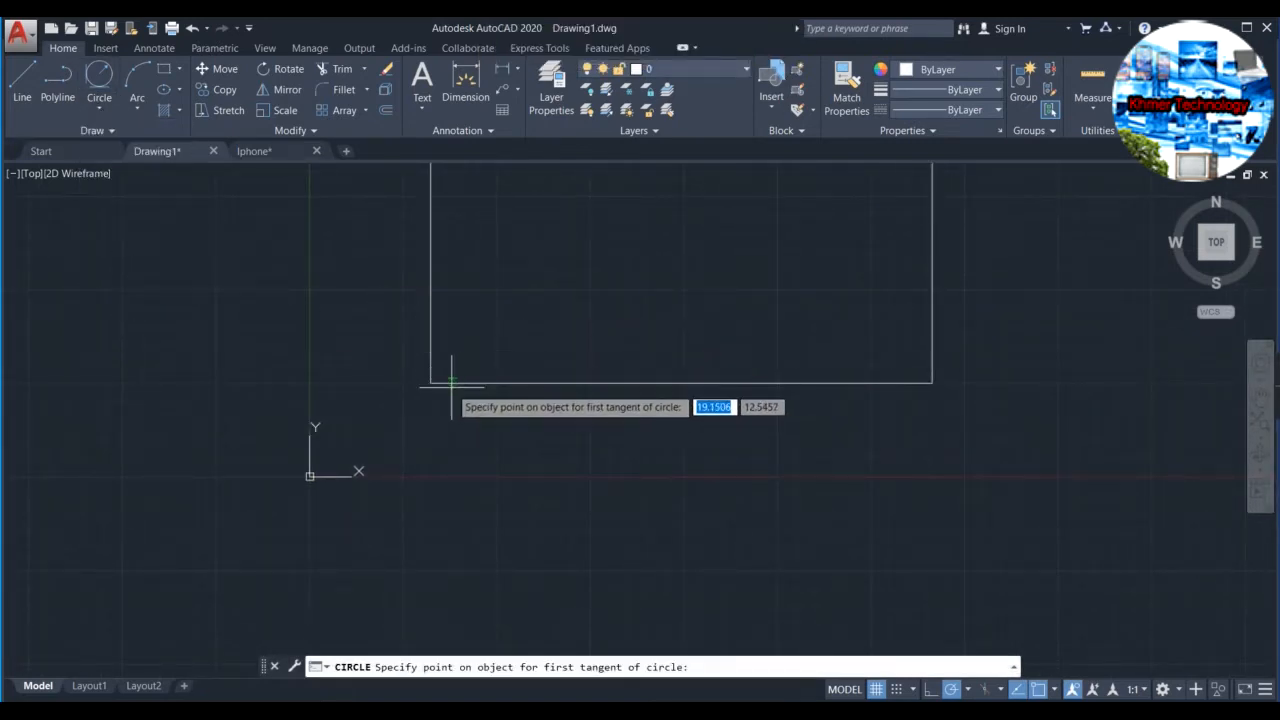
click(430, 330)
click(486, 381)
click(431, 381)
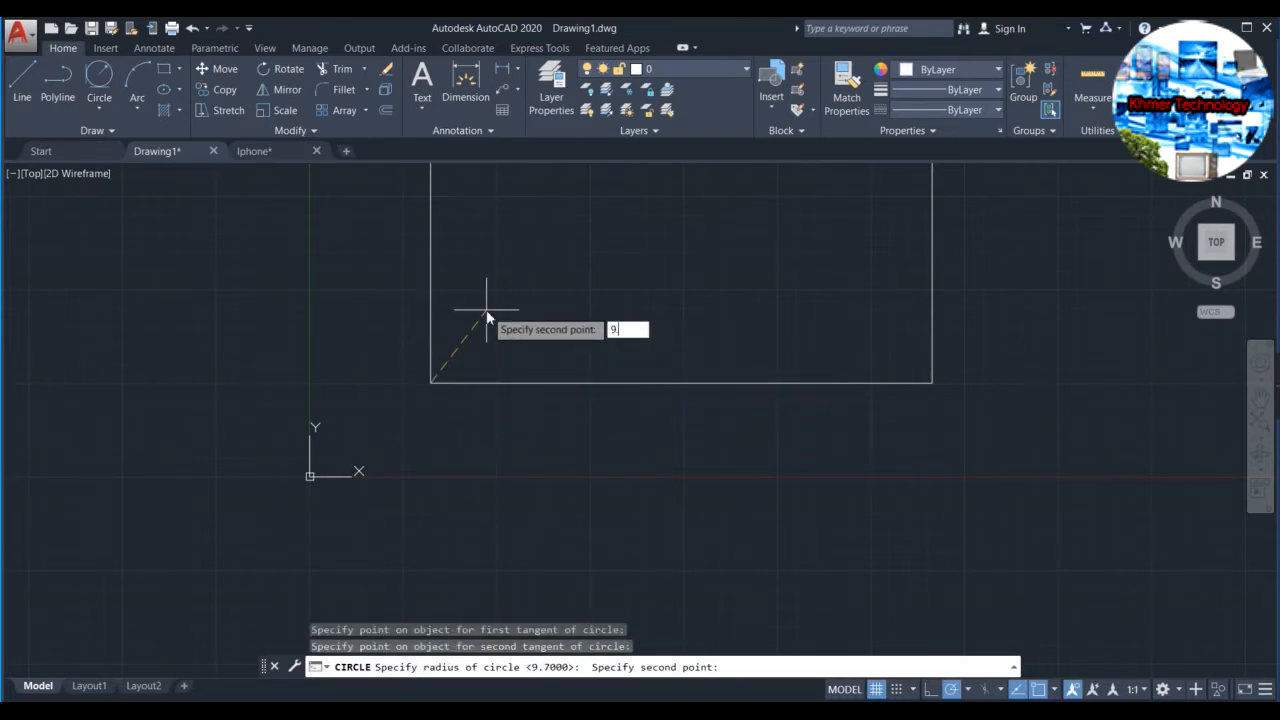
key(Return)
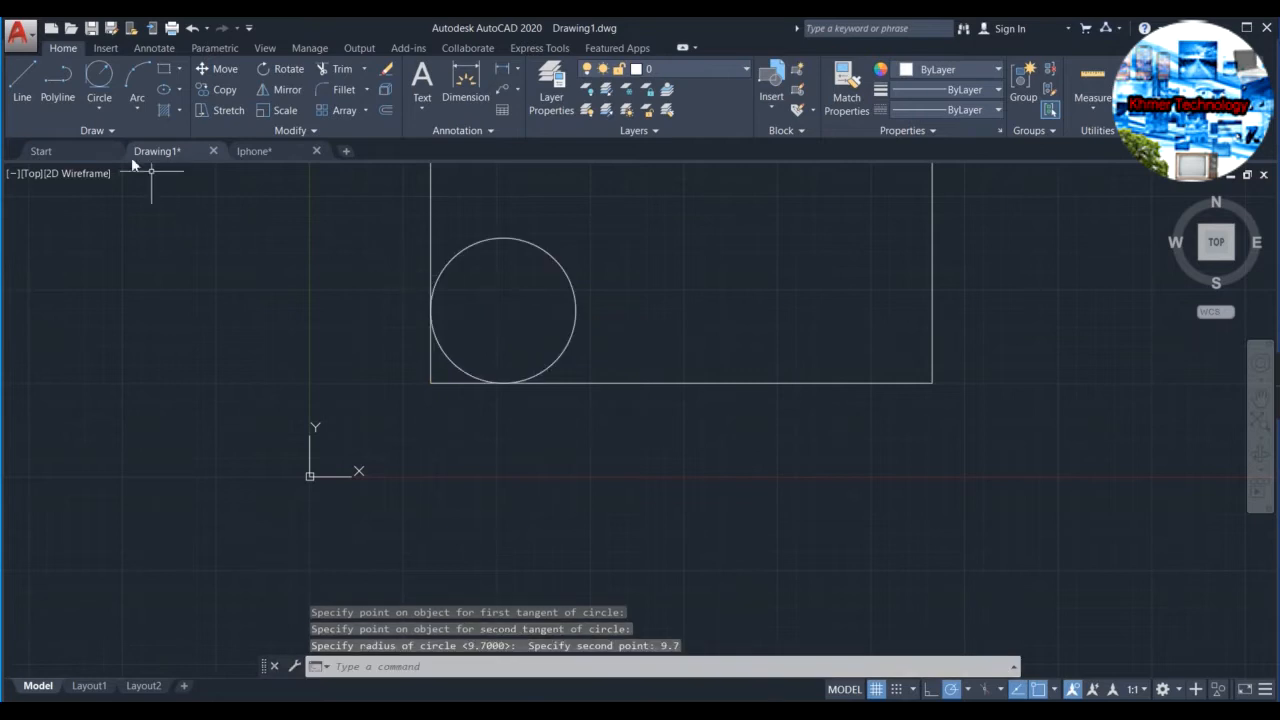
Draw a Tan, Tan, Radius circle of radius 9.7 tangent to the bottom and right edges in the rectangle's lower-right corner.
click(93, 114)
click(131, 272)
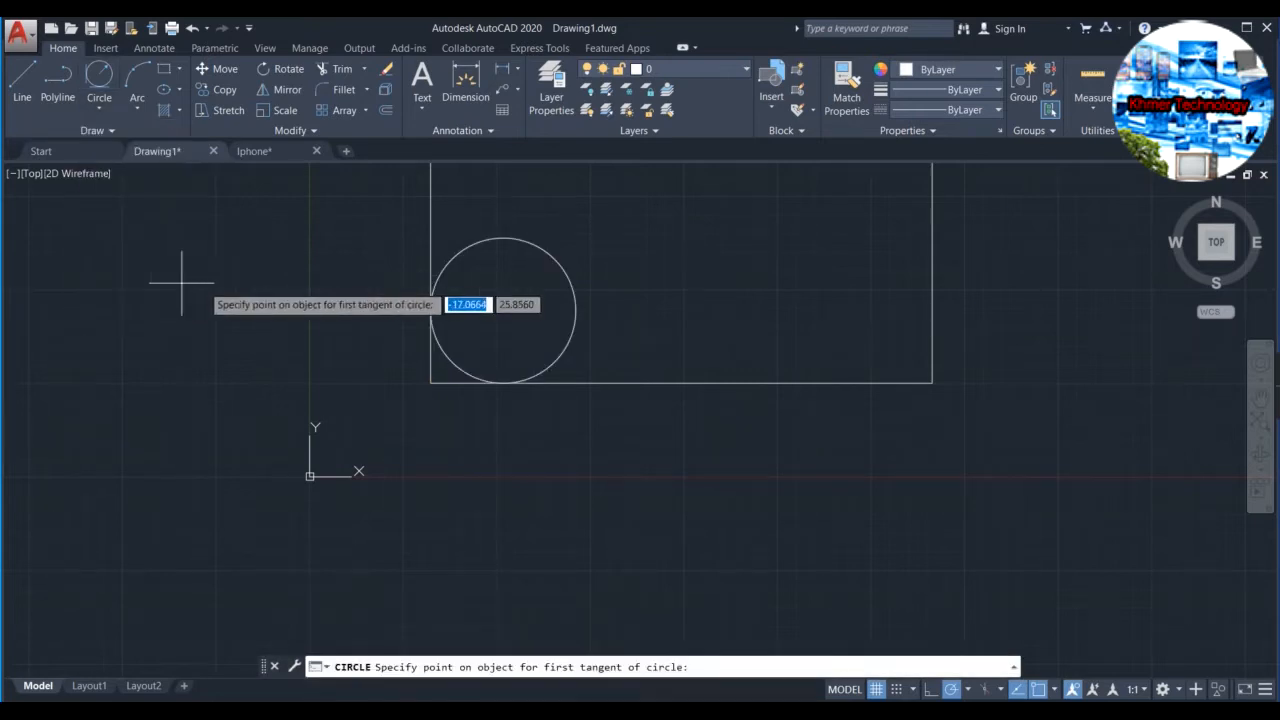
click(931, 345)
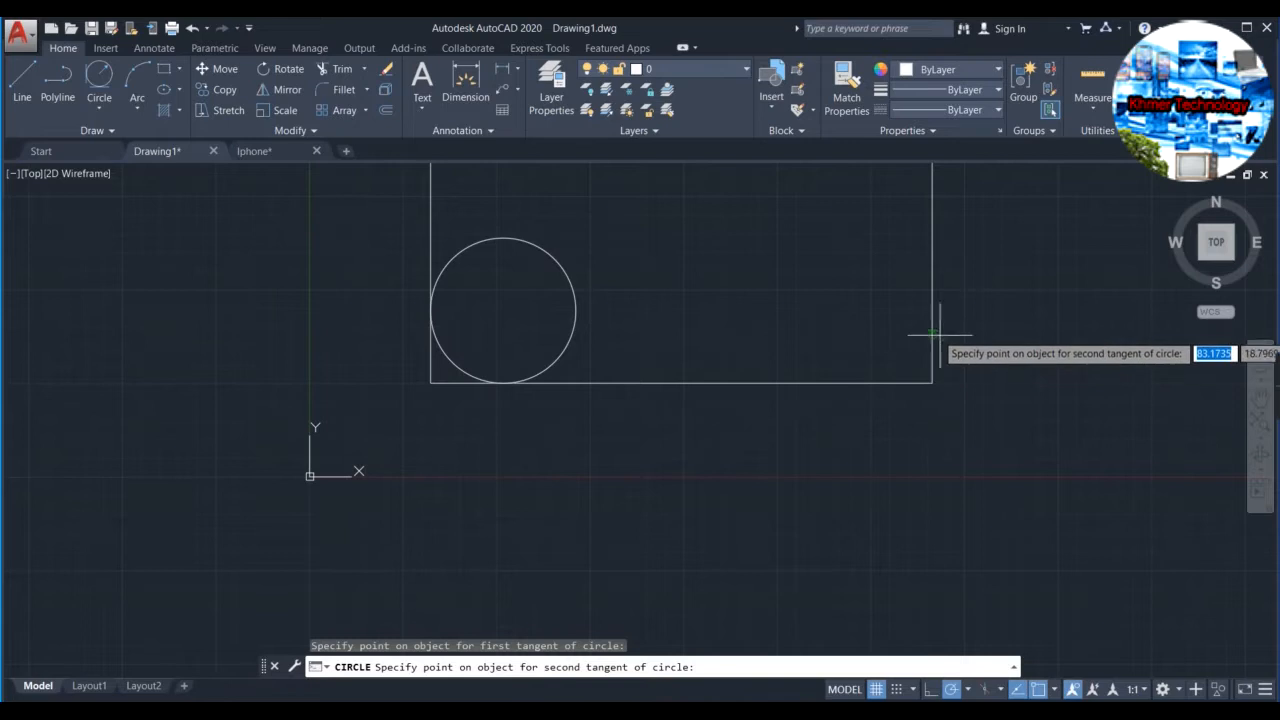
click(934, 313)
click(931, 381)
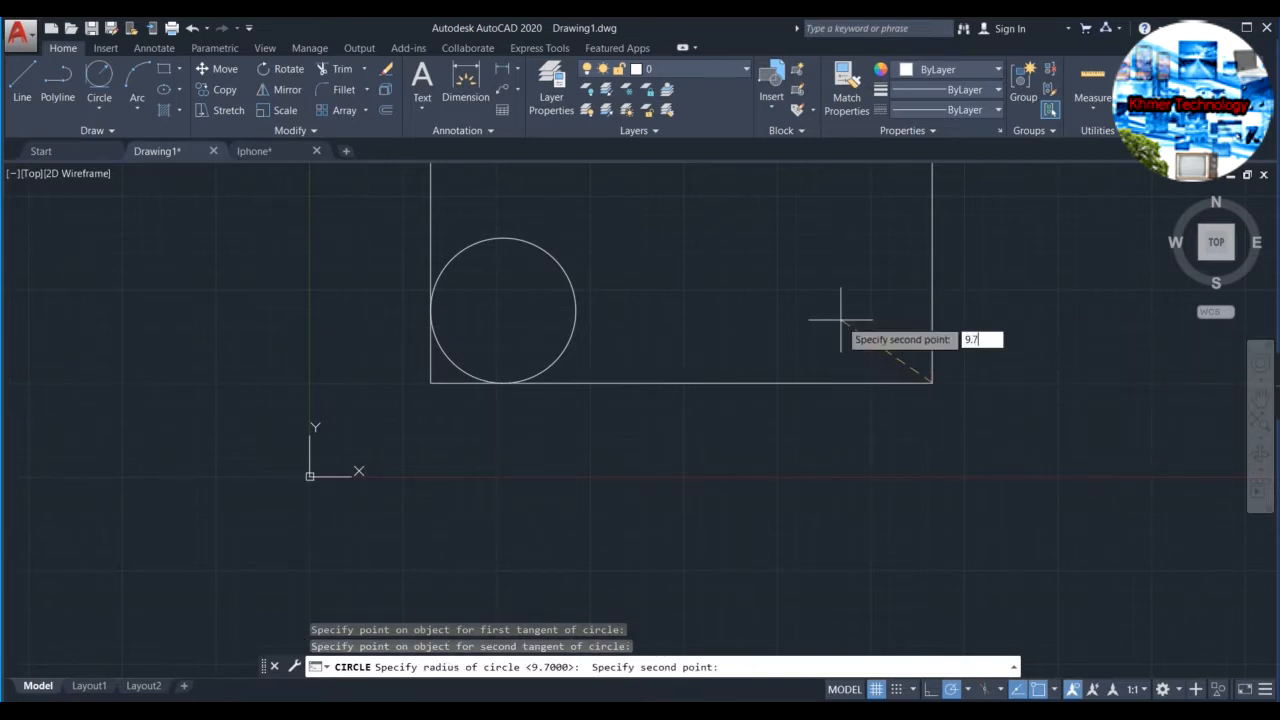
text(9.7)
key(Return)
Using the whole outline and all circles as cutting edges, trim the upper-right circle and corner edges down to a rounded corner.
scroll(931, 334, down, 3)
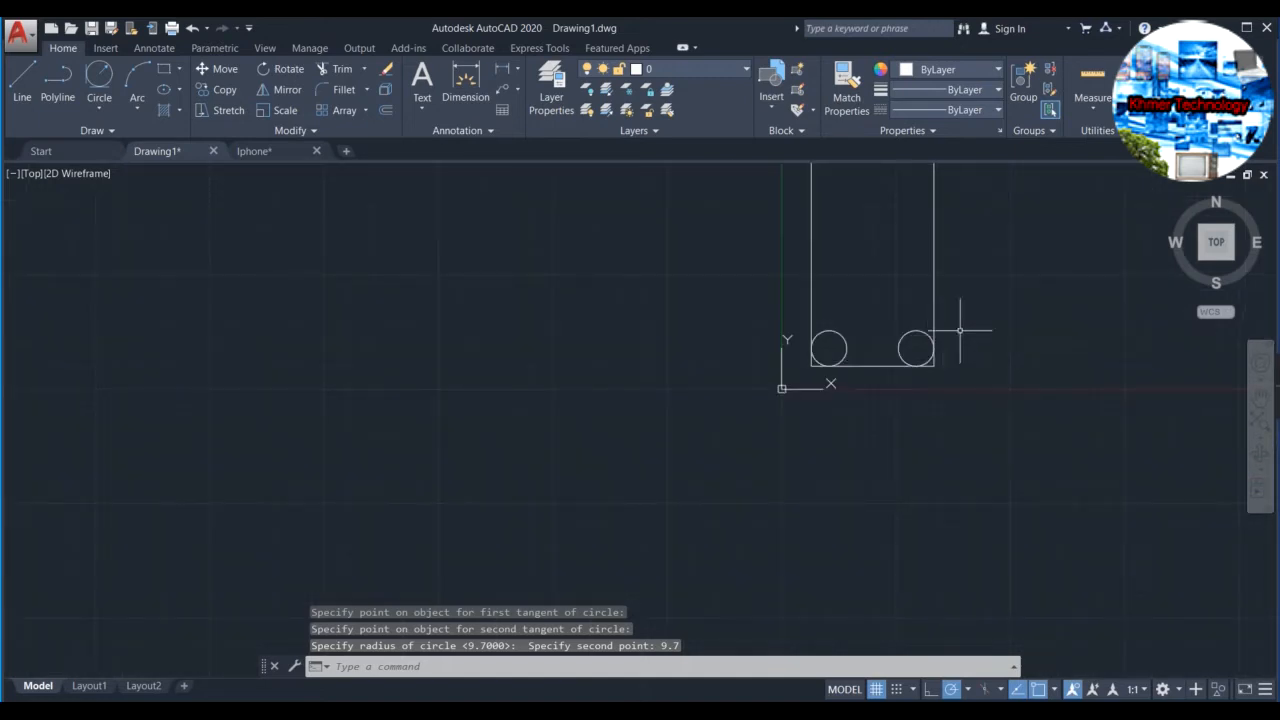
middle_drag(960, 330, 770, 425)
click(809, 515)
click(545, 187)
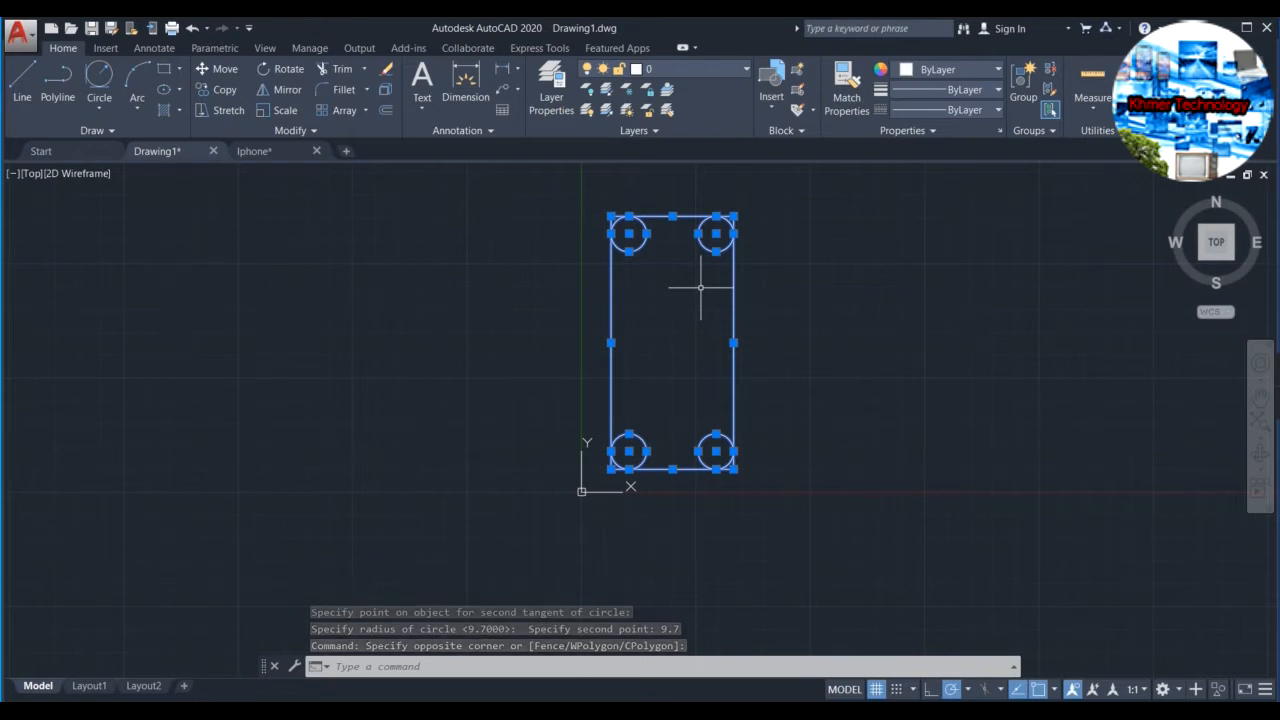
text(tr)
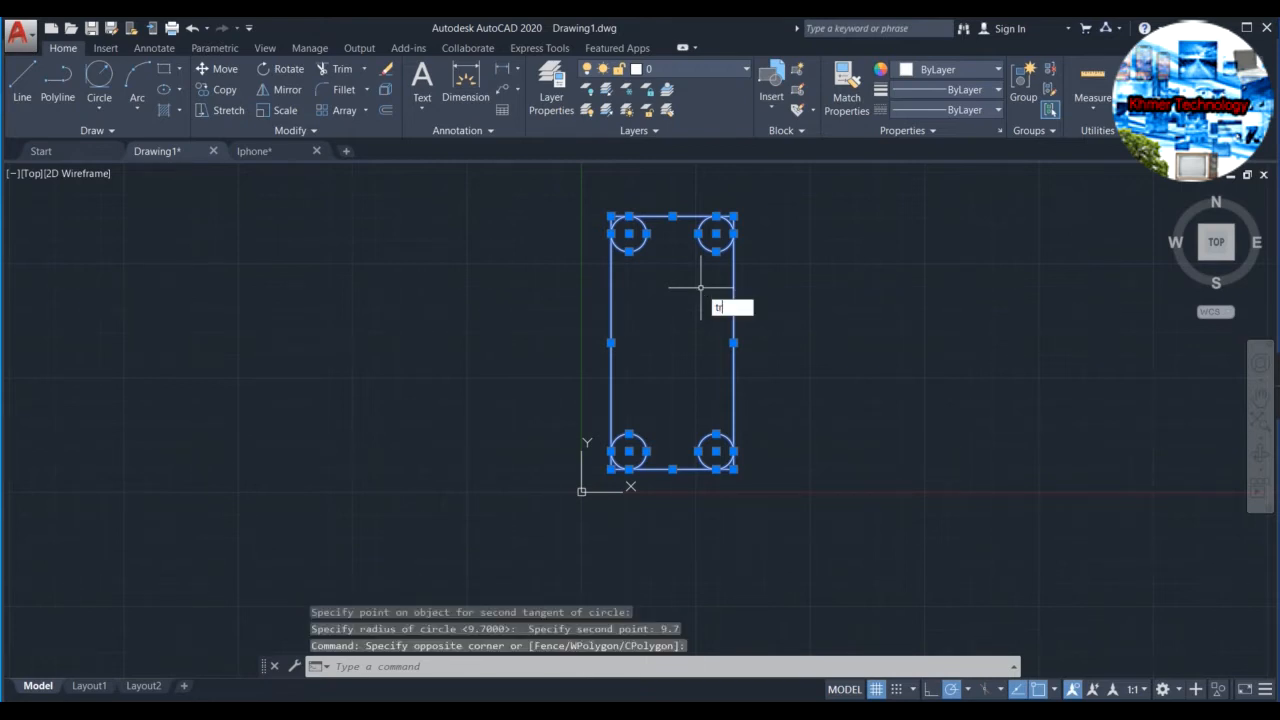
key(Return)
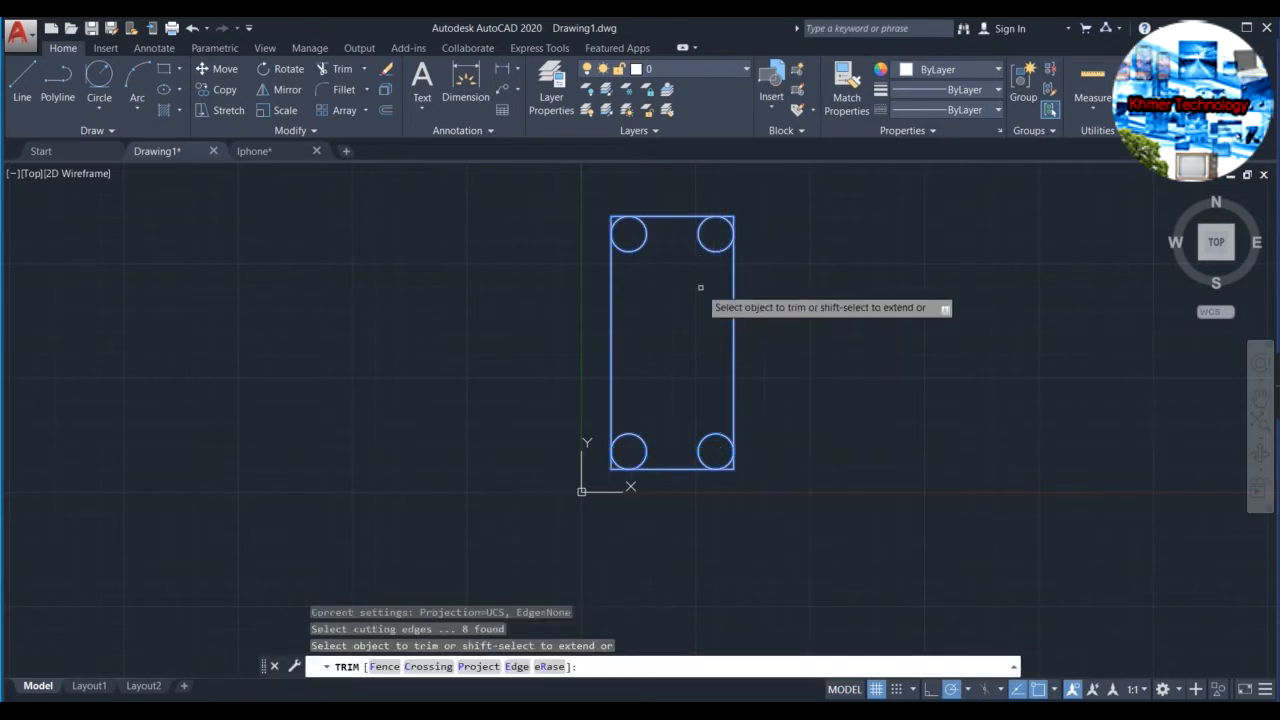
scroll(704, 264, up, 4)
middle_drag(714, 241, 652, 434)
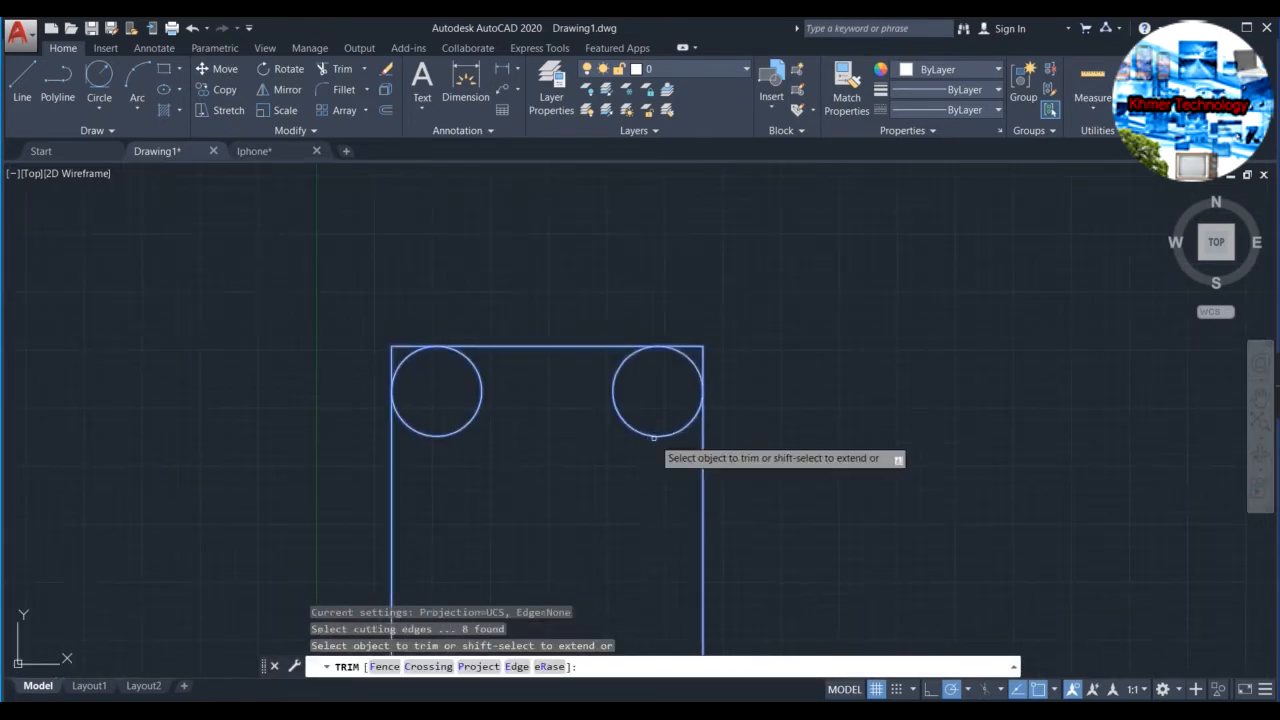
click(652, 432)
click(706, 346)
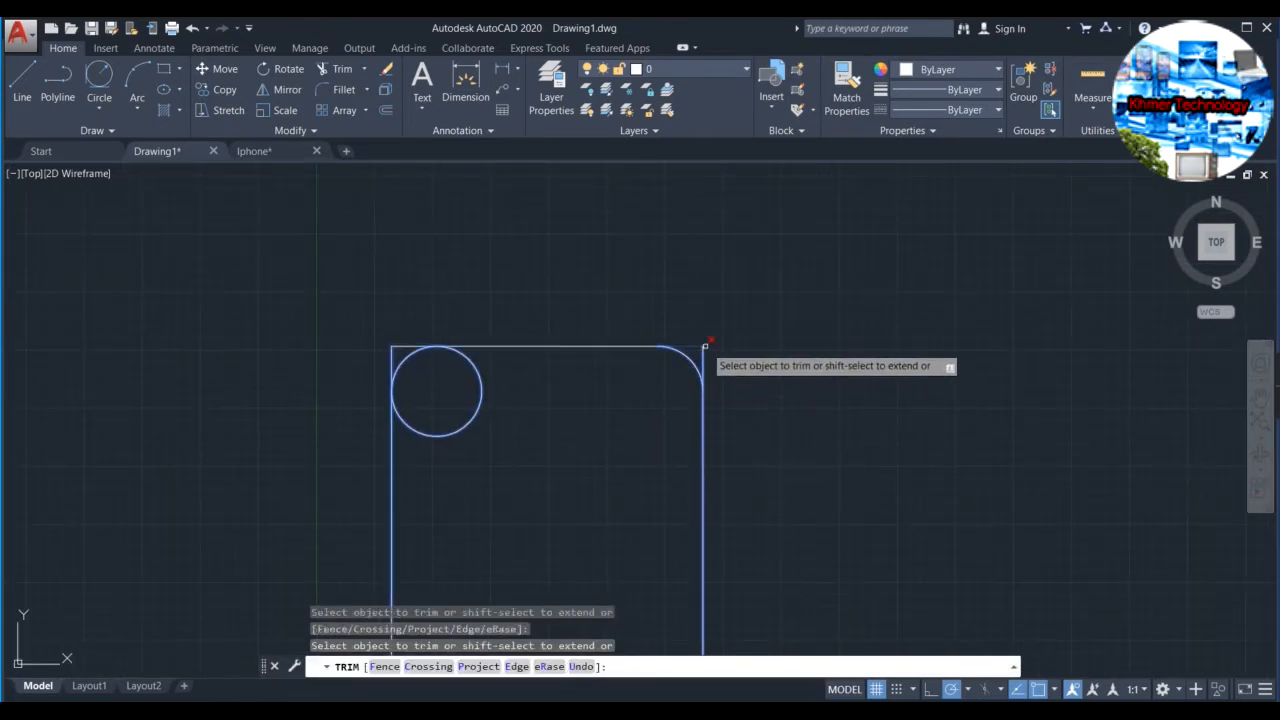
Trim the upper-left circle to its outer arc and cut away the top edge's excess at that corner.
click(472, 369)
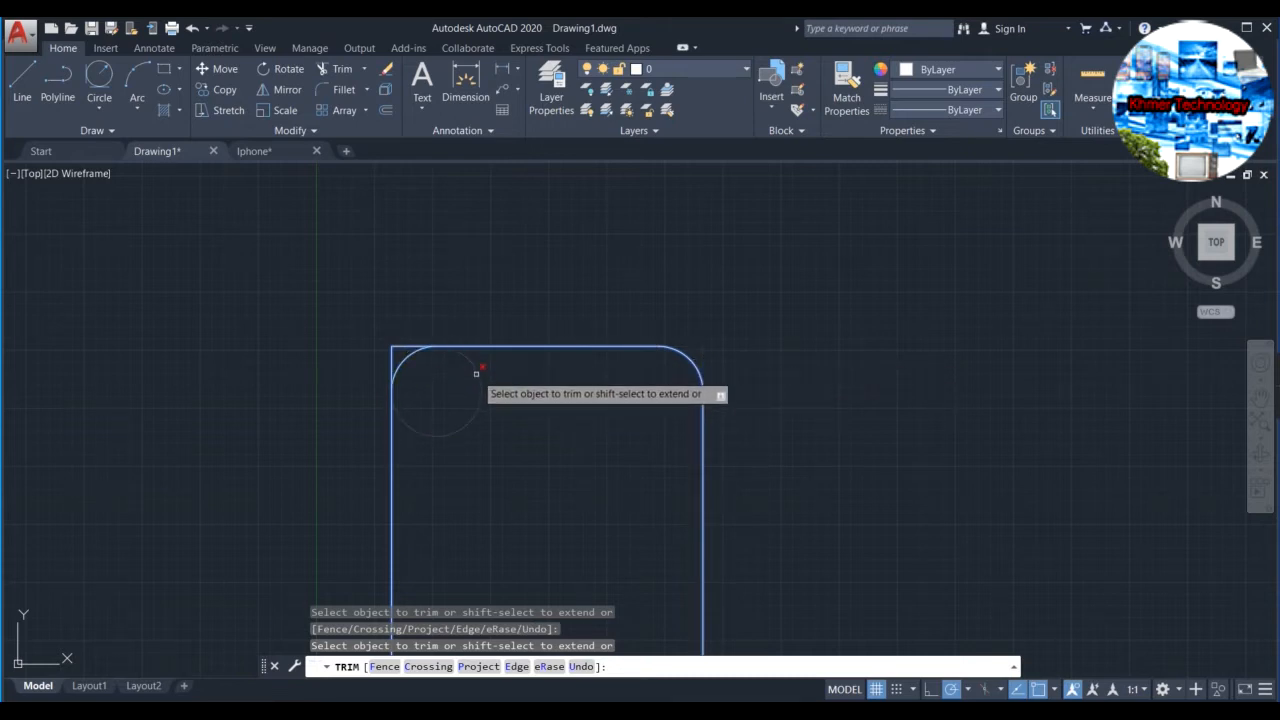
click(401, 341)
click(482, 303)
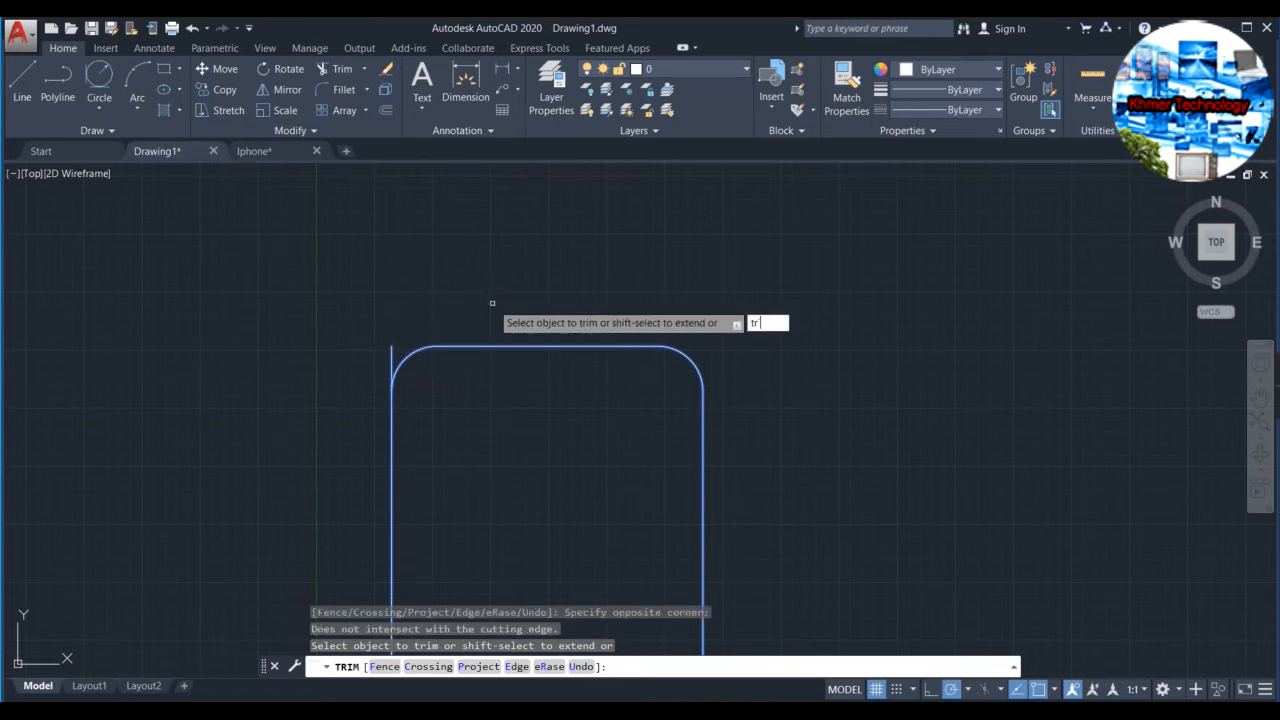
key(Escape)
Restart Trim with all objects as cutting edges and remove the left edge's leftover stub above the upper-left arc.
scroll(670, 390, down, 5)
middle_drag(703, 394, 654, 331)
click(708, 462)
click(411, 197)
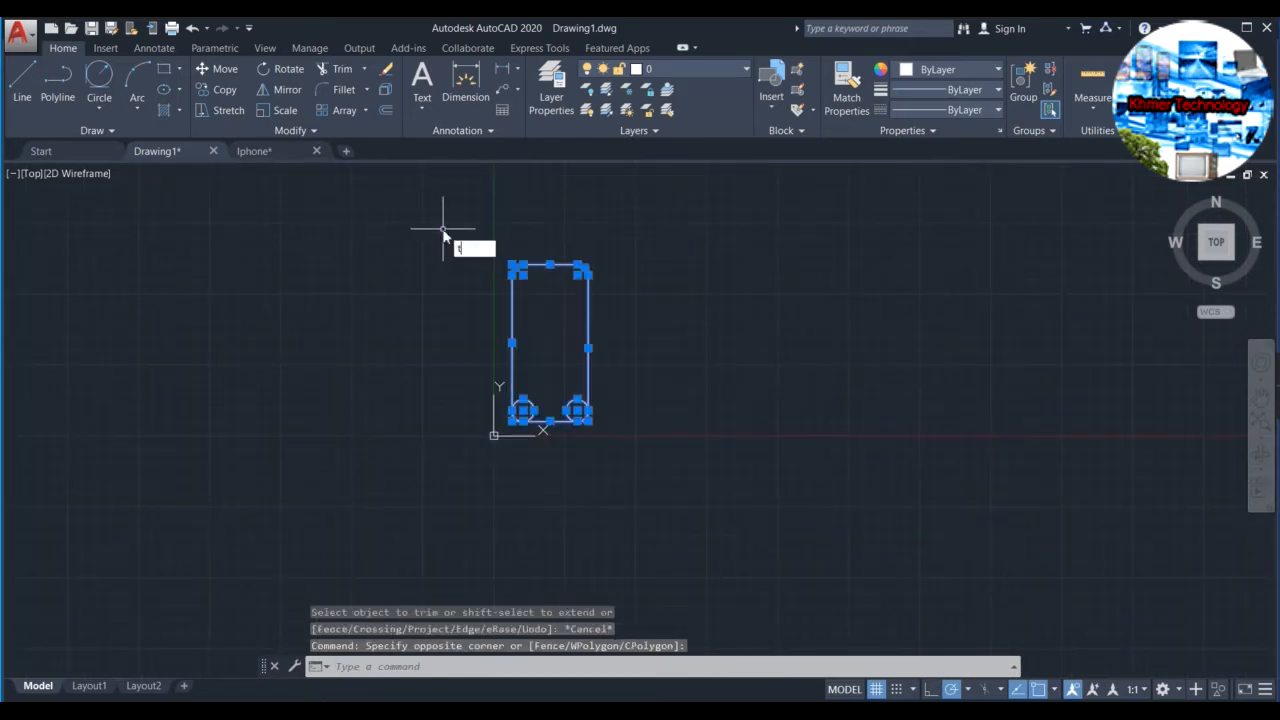
text(tr)
key(Return)
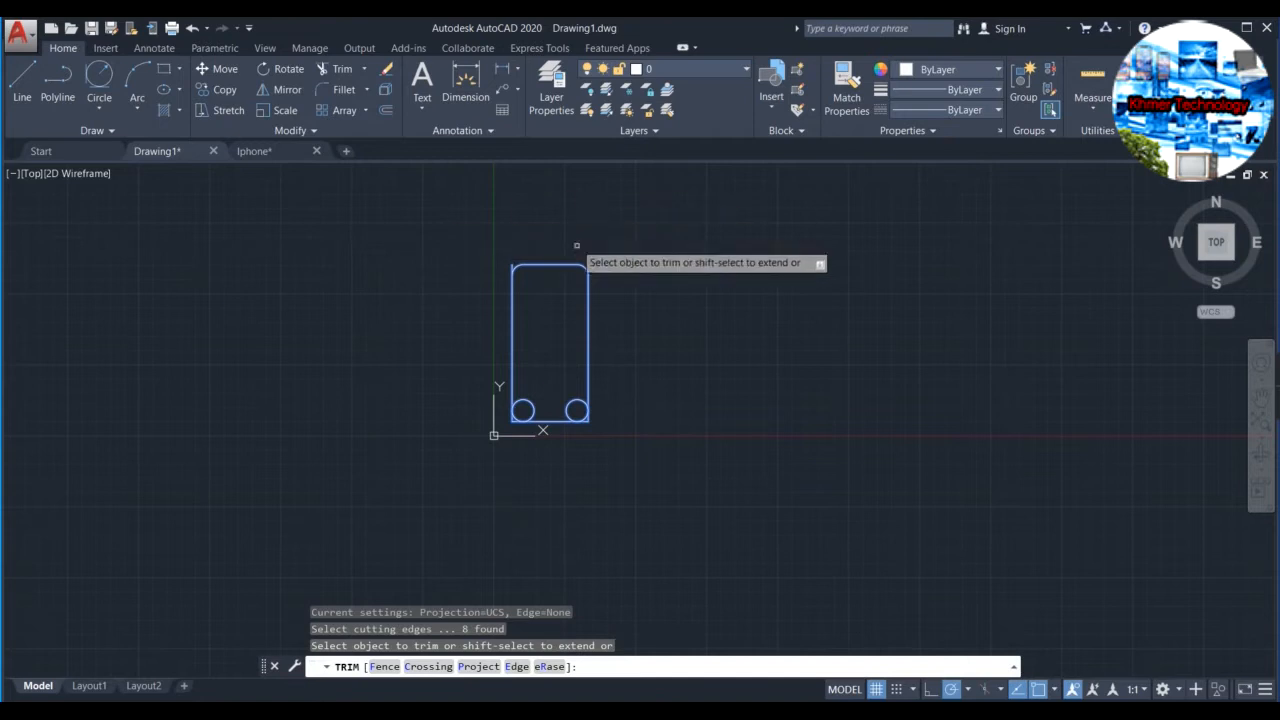
scroll(471, 264, up, 5)
click(620, 270)
Trim the lower-right circle to its outer arc and cut off the right edge's stub below it.
scroll(746, 483, down, 5)
scroll(640, 355, up, 5)
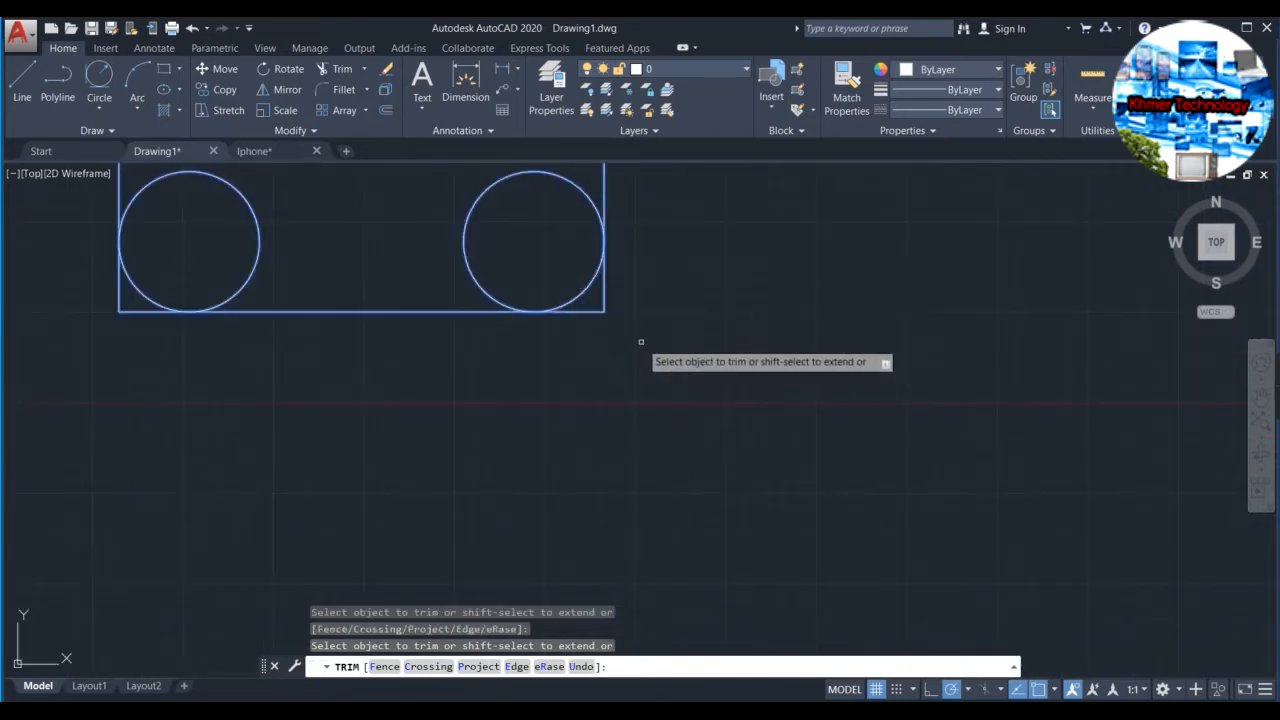
click(517, 179)
click(605, 285)
click(607, 286)
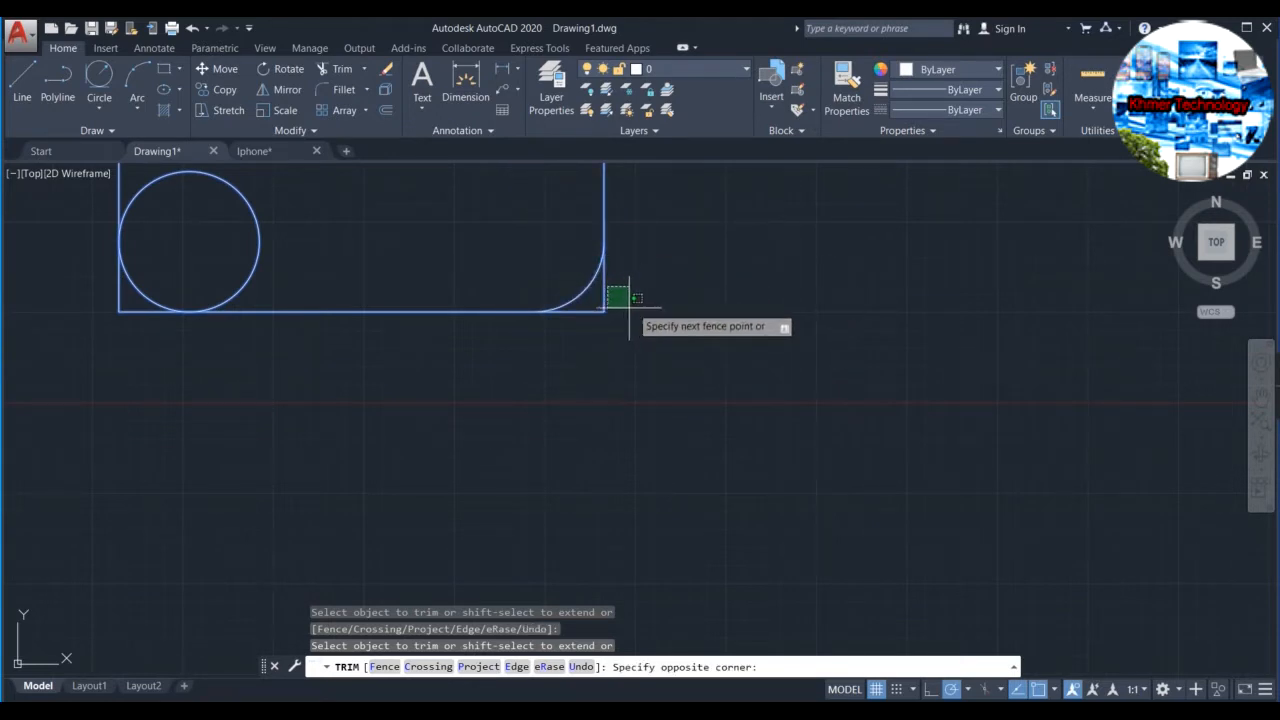
click(684, 295)
click(604, 285)
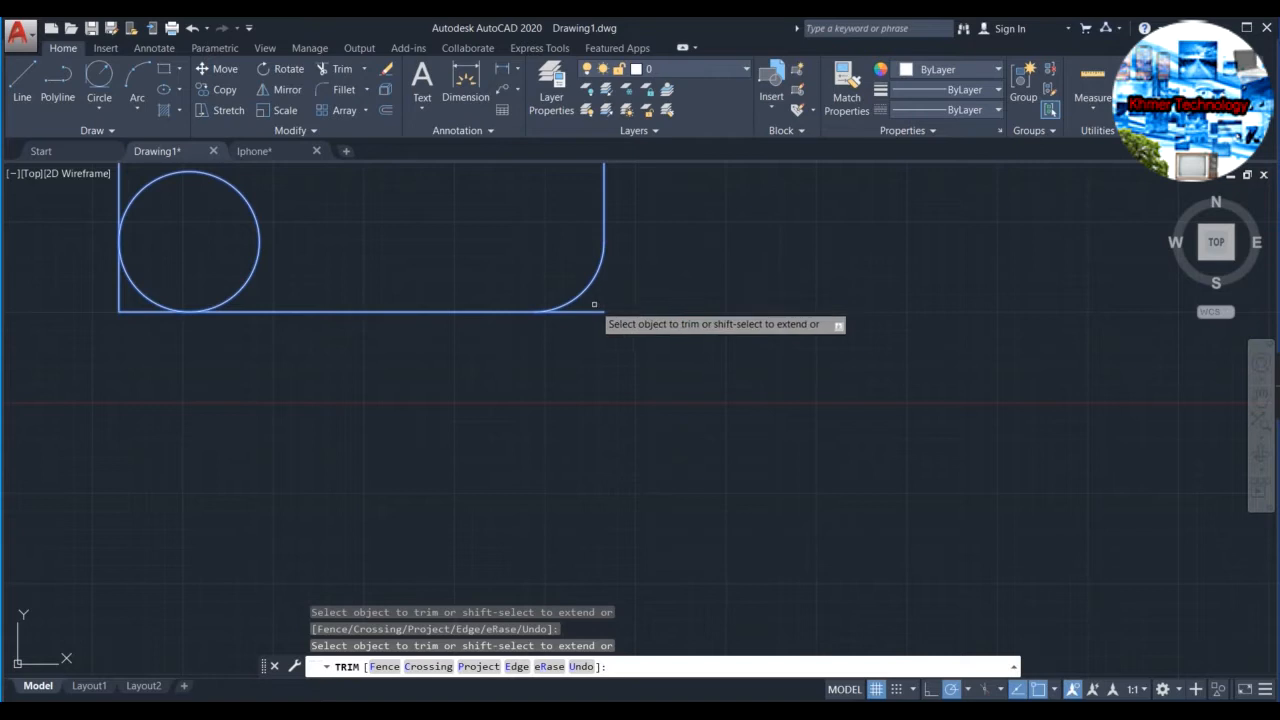
Trim the lower-left circle to its outer arc and remove the remaining straight stubs at the bottom corners.
scroll(238, 292, down, 4)
click(242, 262)
scroll(222, 292, up, 5)
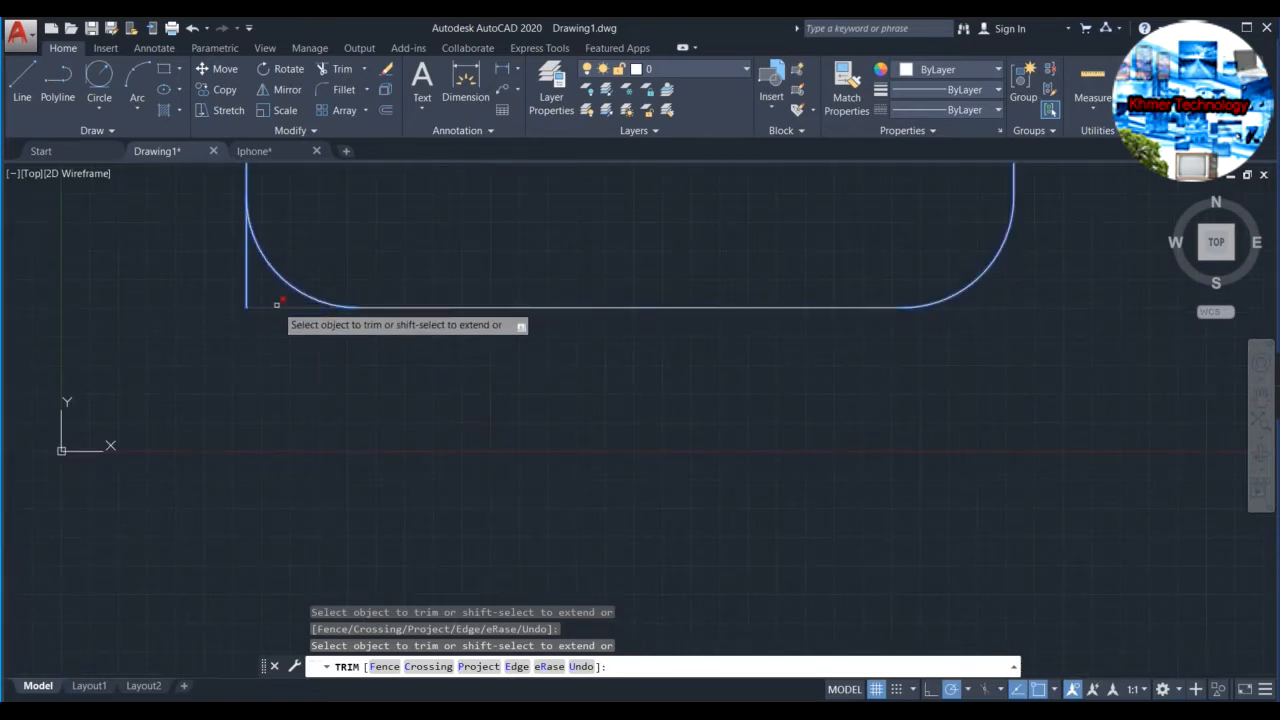
click(247, 286)
scroll(352, 294, down, 6)
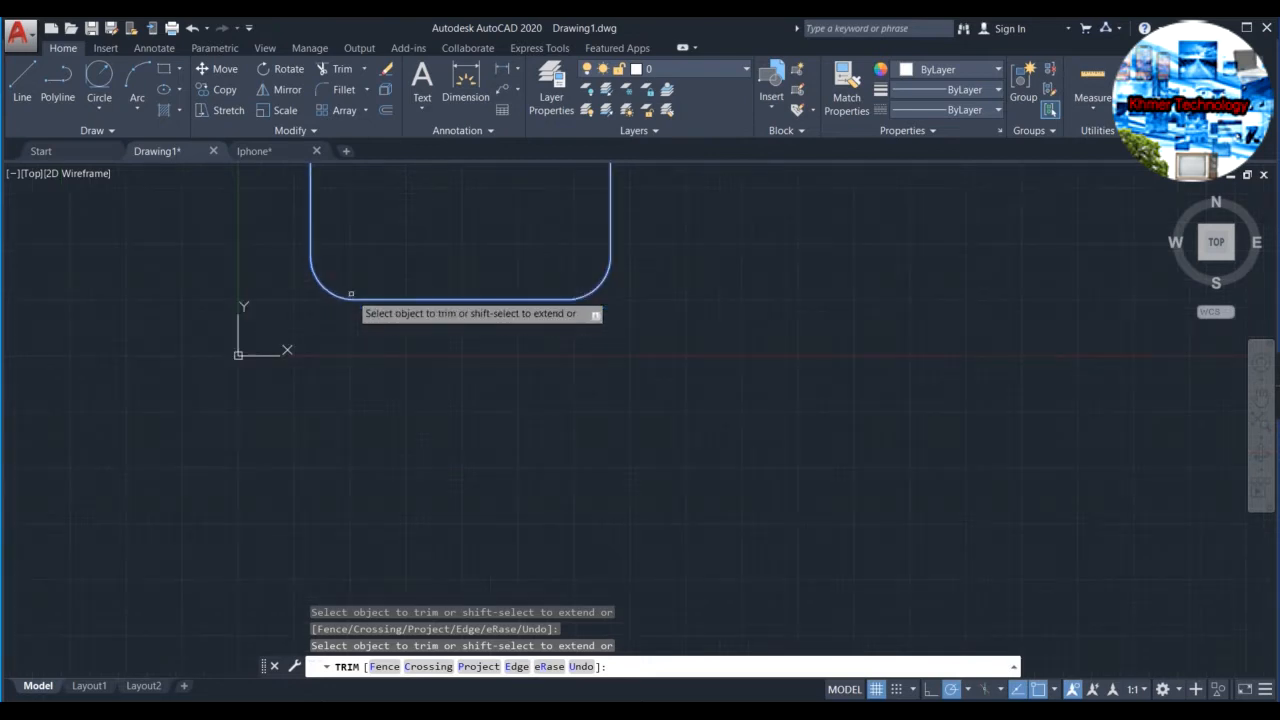
key(Escape)
key(Escape)
key(Escape)
Join all lines and arcs of the rounded outline into a single polyline.
scroll(436, 256, down, 2)
middle_drag(497, 289, 600, 371)
scroll(582, 353, up, 5)
middle_drag(549, 331, 733, 461)
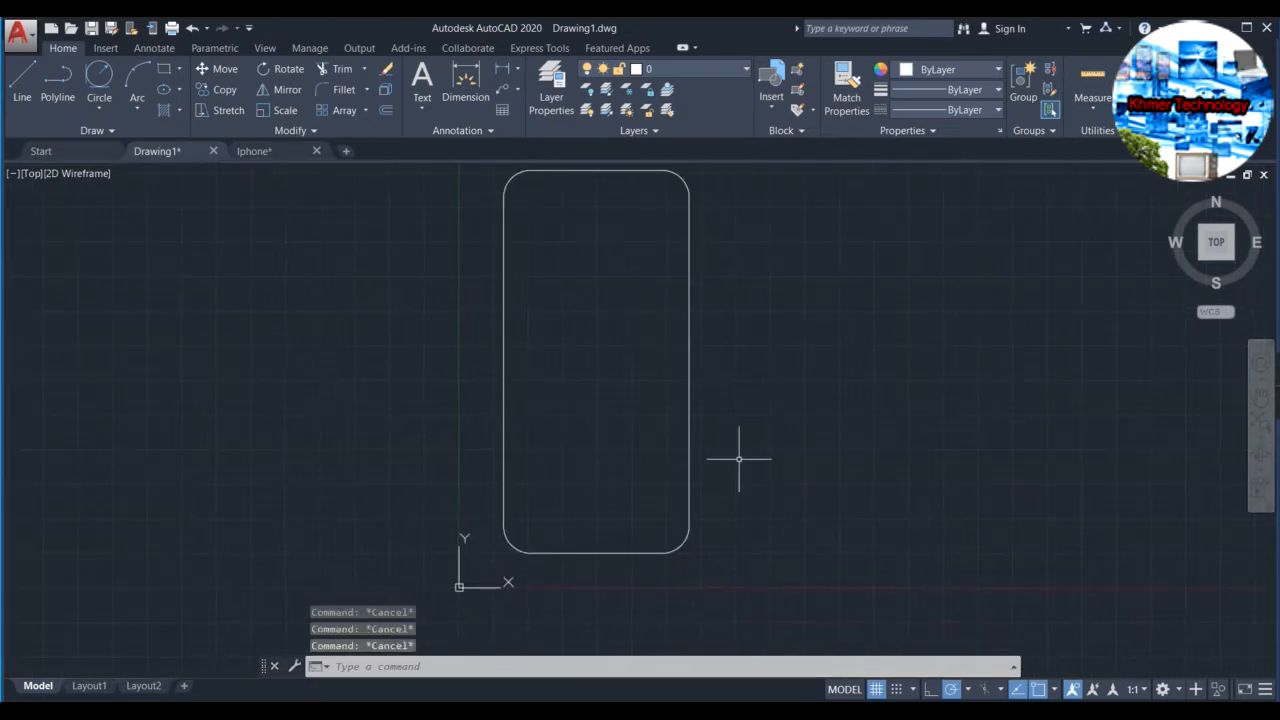
click(755, 601)
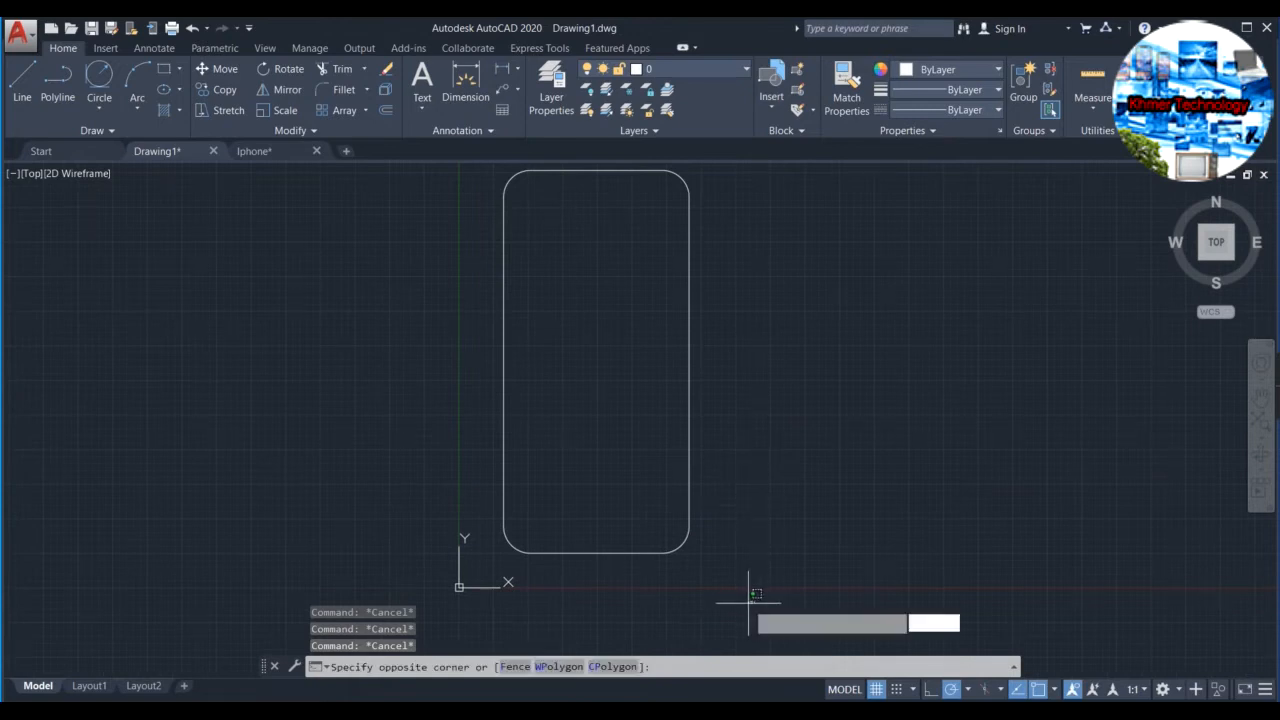
click(410, 132)
scroll(644, 238, down, 4)
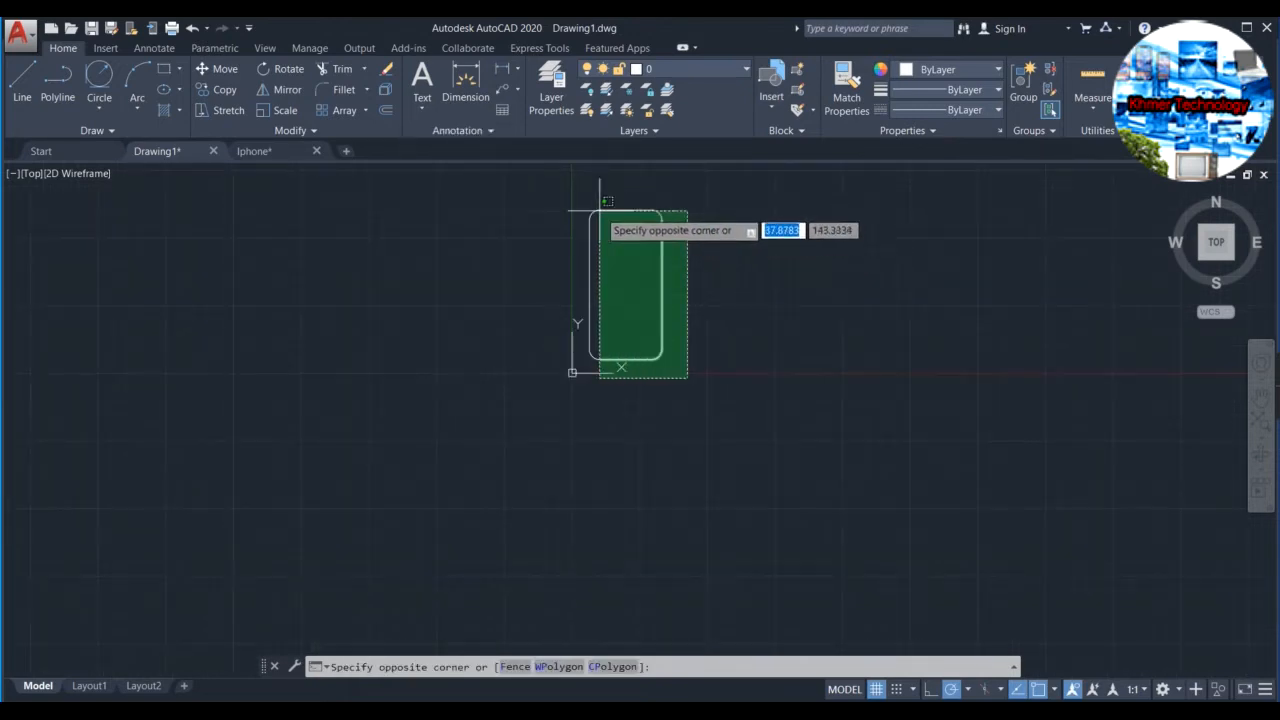
click(549, 187)
scroll(660, 247, up, 2)
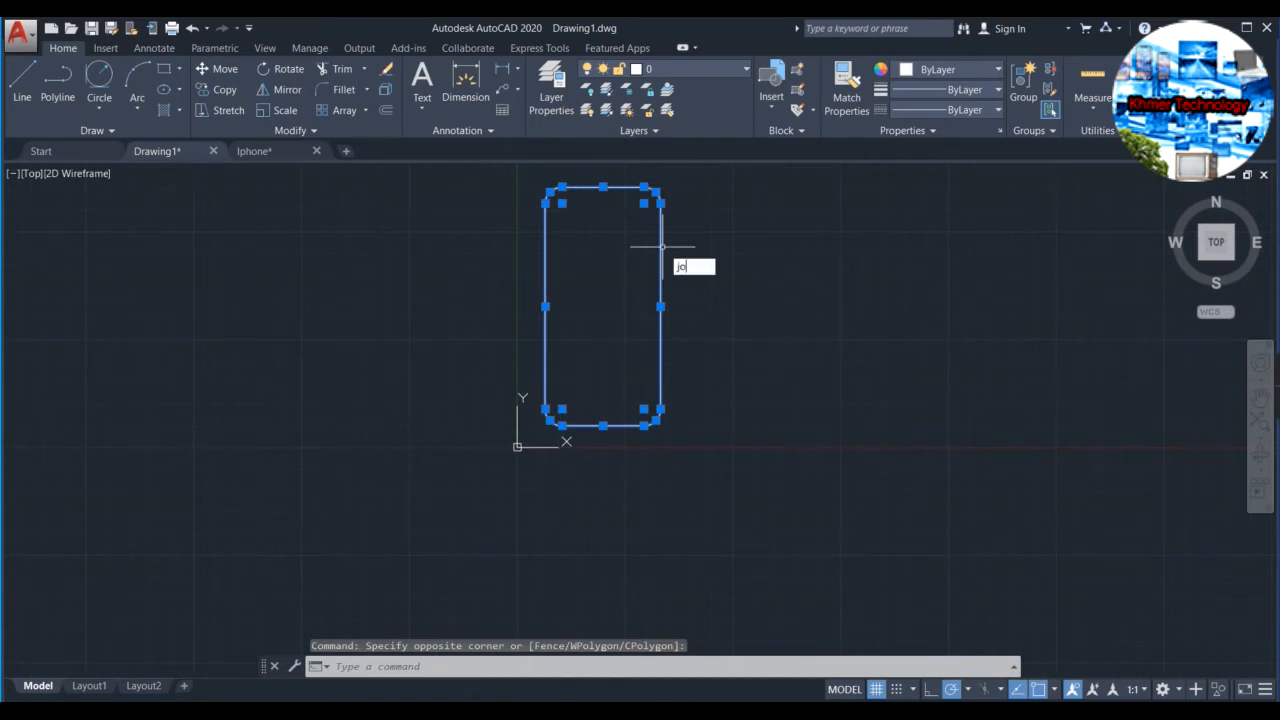
key(Return)
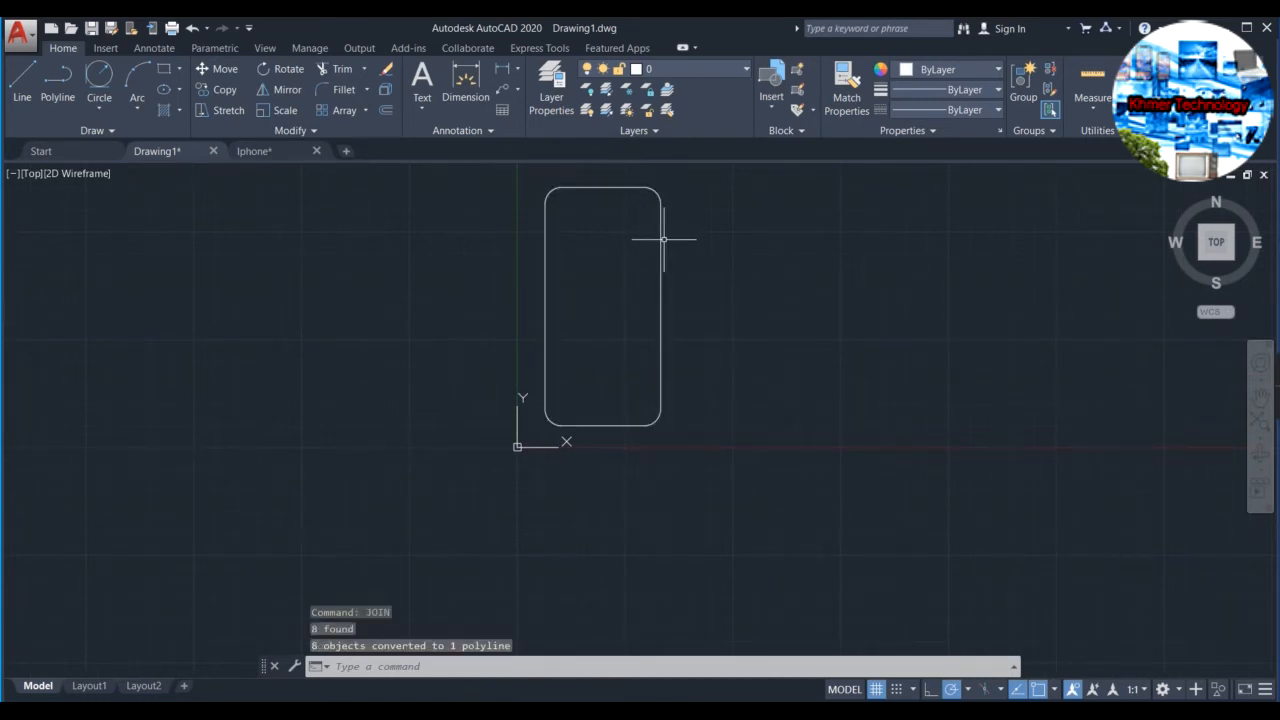
Offset the rounded outline outward by 1.44.
click(660, 238)
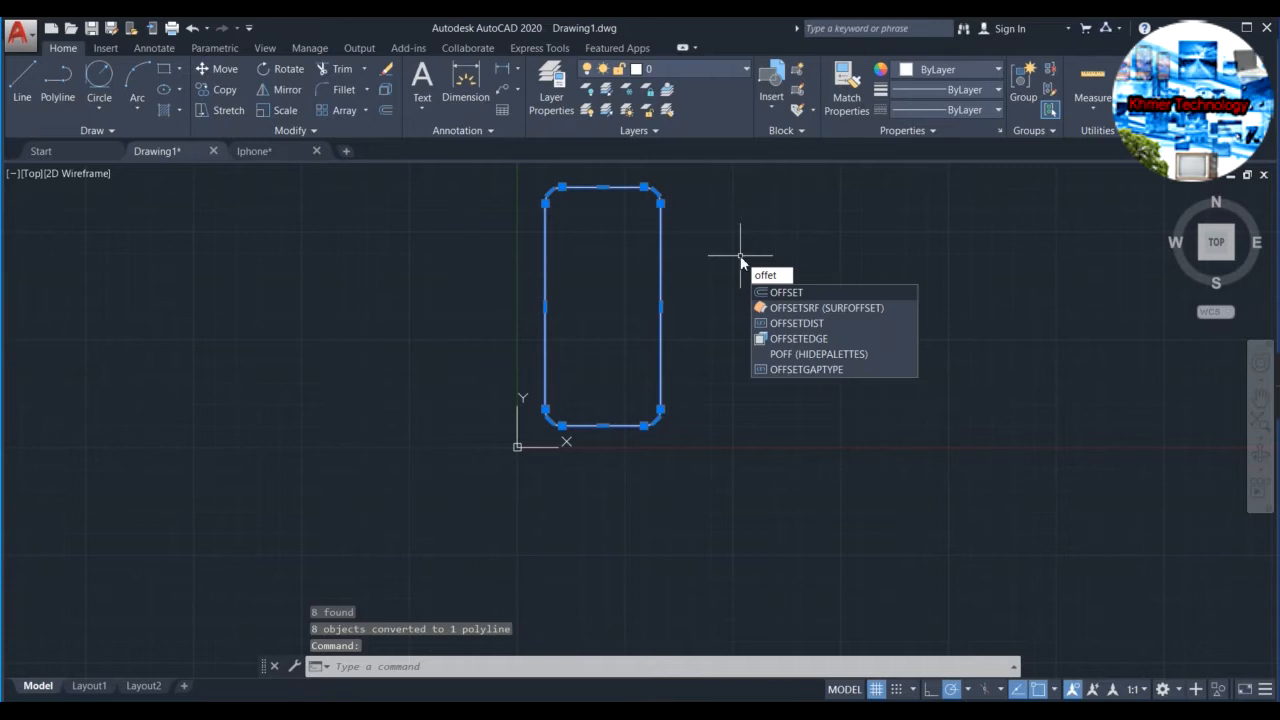
key(Return)
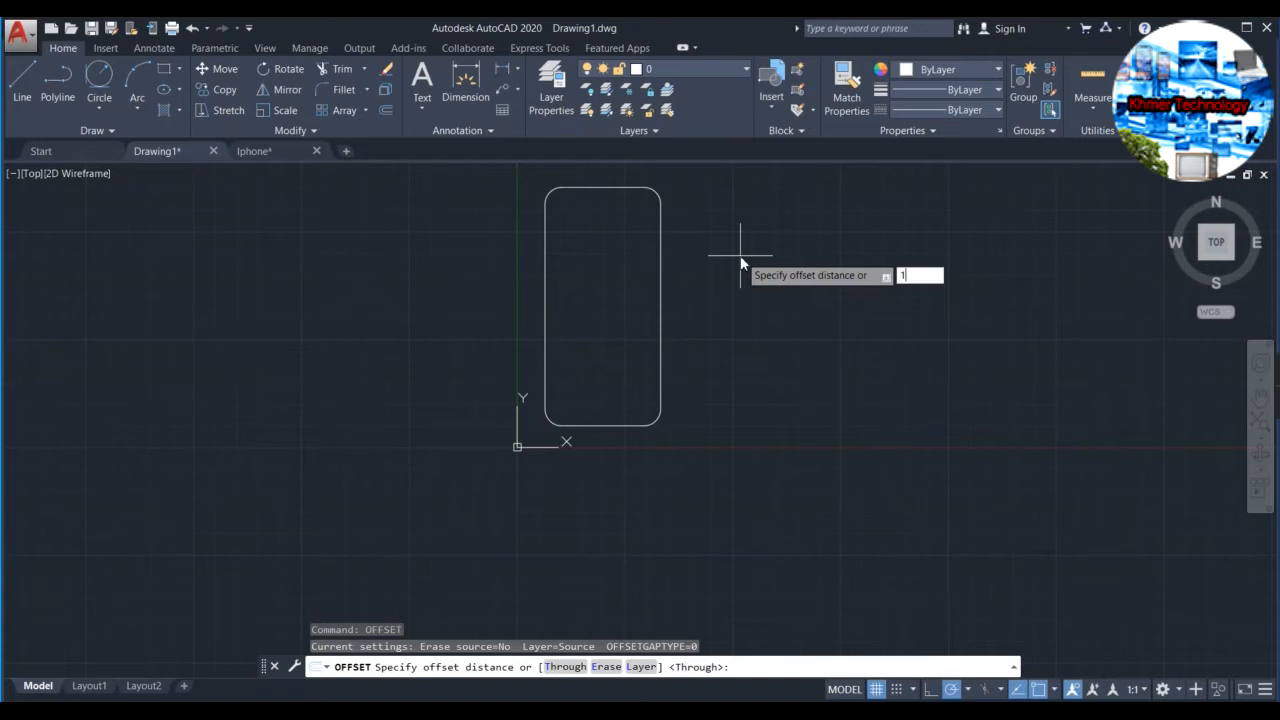
key(Return)
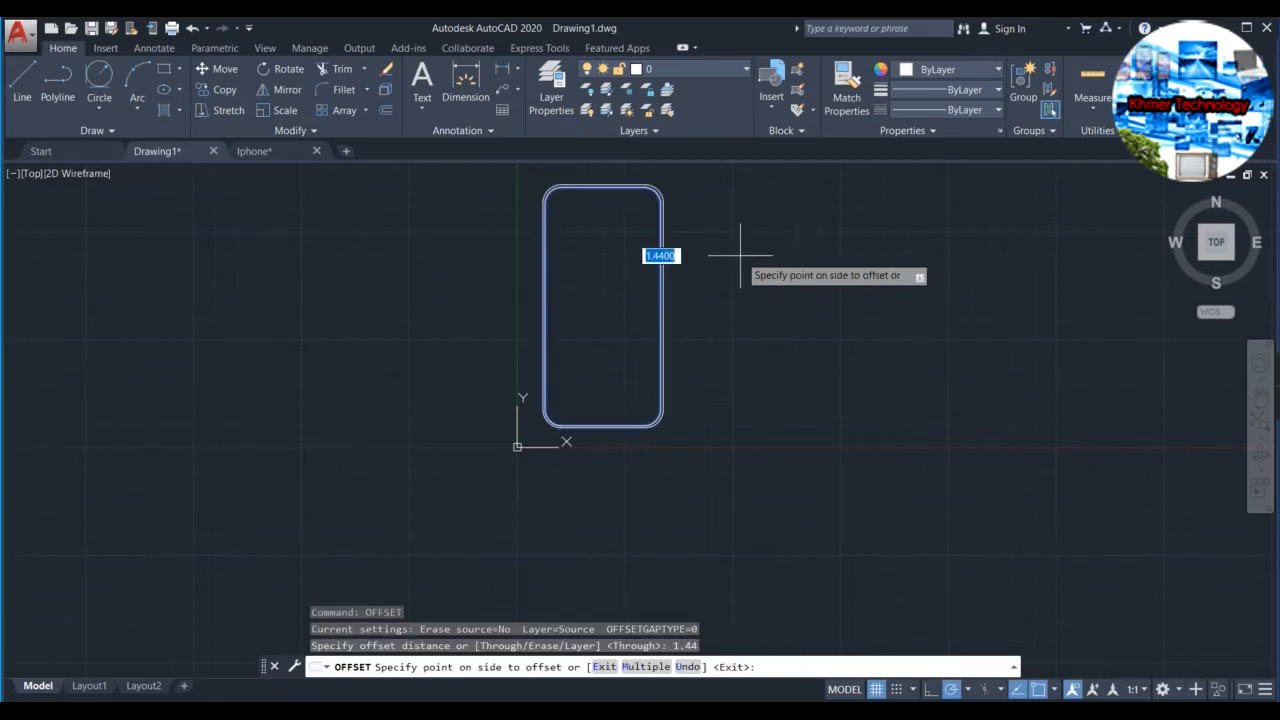
click(740, 255)
scroll(656, 264, up, 2)
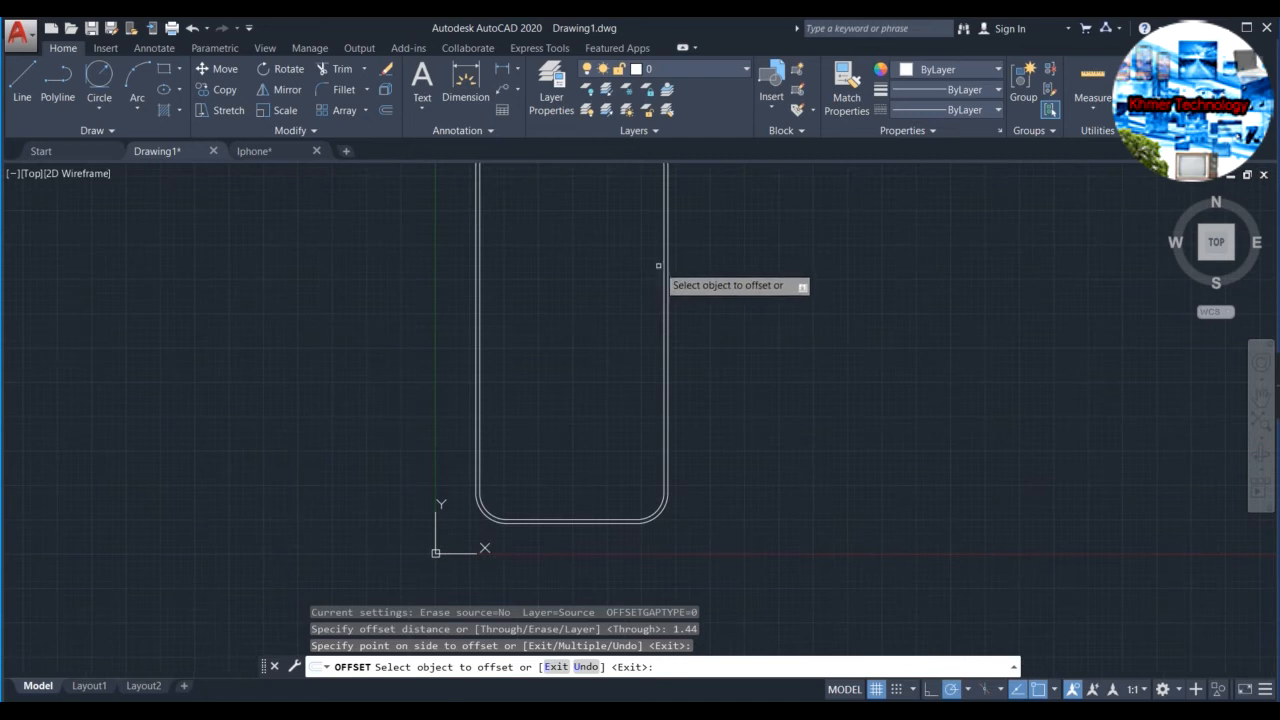
Offset the original rounded outline inward by 2.96 and end the Offset command.
click(664, 265)
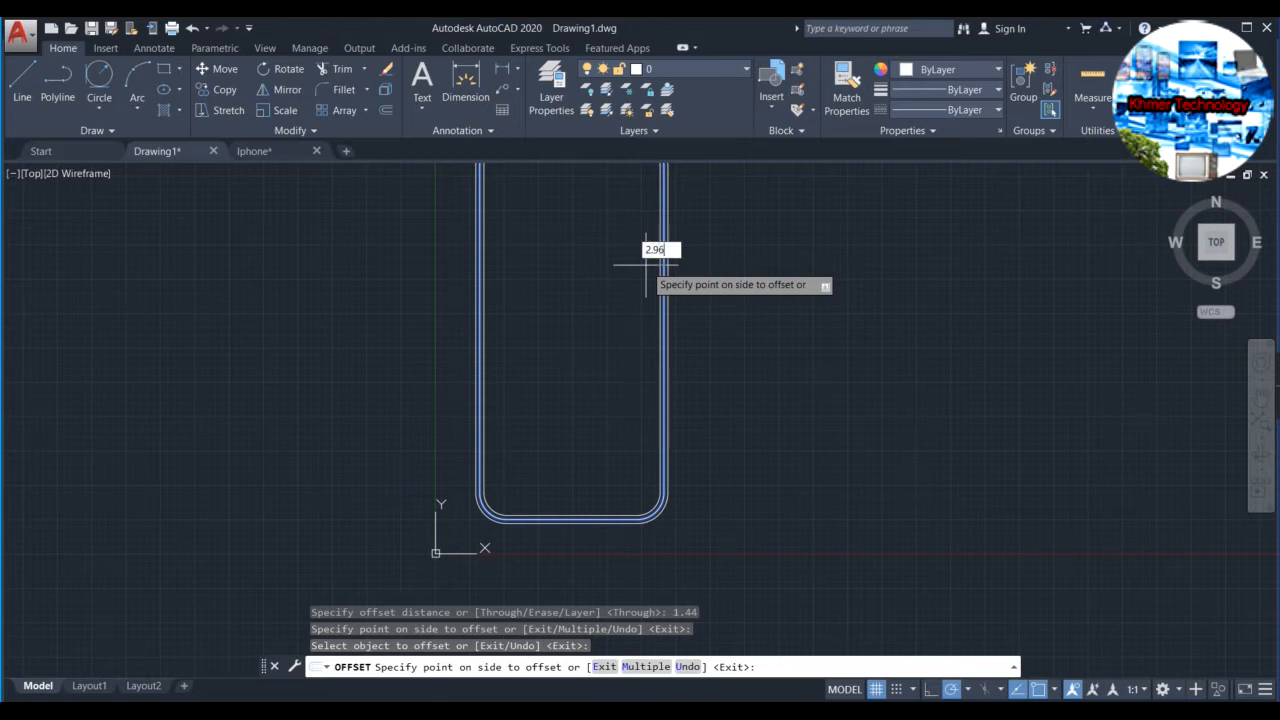
text(2.96)
key(Return)
scroll(665, 375, up, 4)
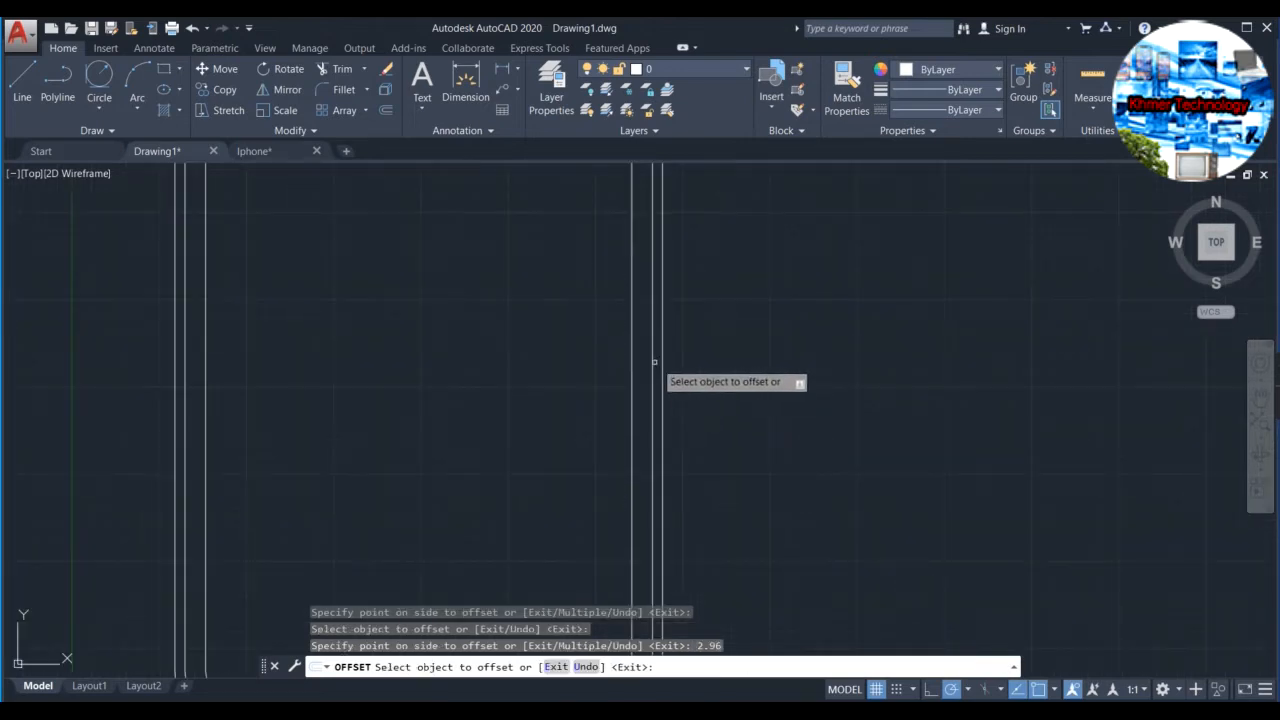
scroll(656, 363, down, 4)
scroll(665, 355, down, 4)
scroll(645, 350, up, 6)
scroll(719, 344, down, 2)
scroll(760, 340, down, 4)
key(Escape)
key(Escape)
key(Escape)
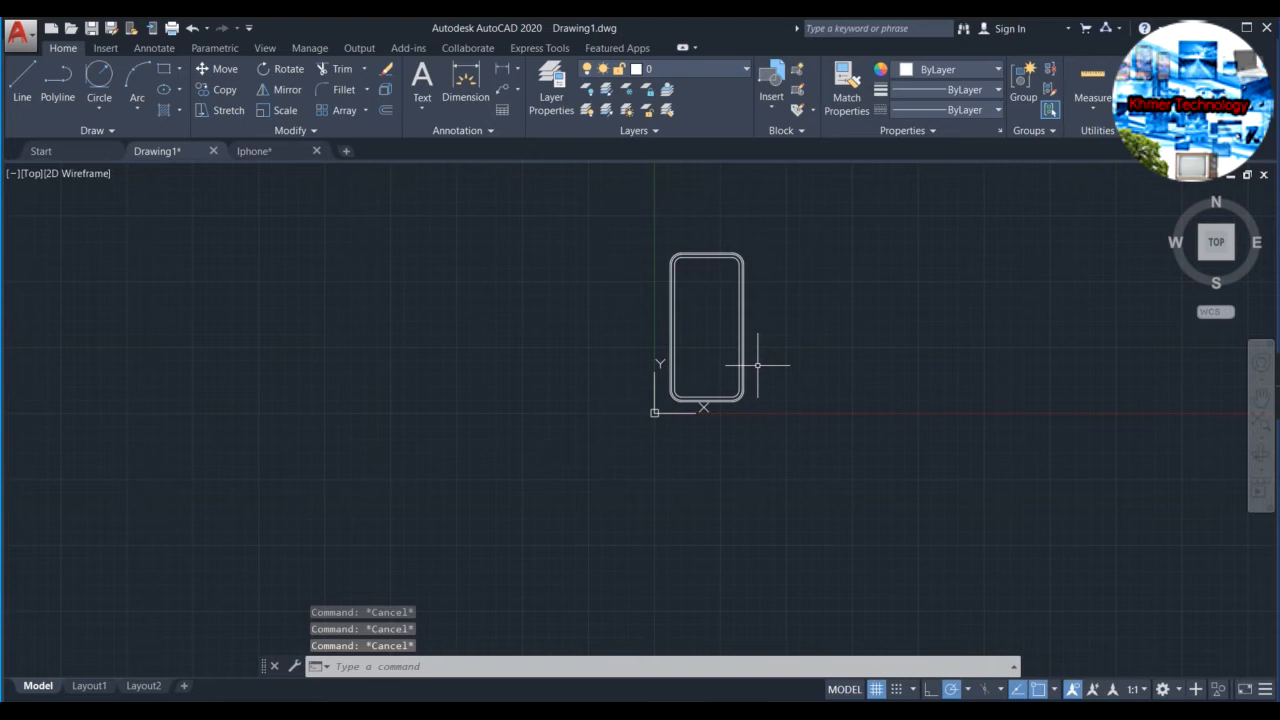
Draw a line 16.88 up from the inner border's lower-left arc end, left to the outer border, and across to the inner border's right edge.
scroll(792, 438, up, 8)
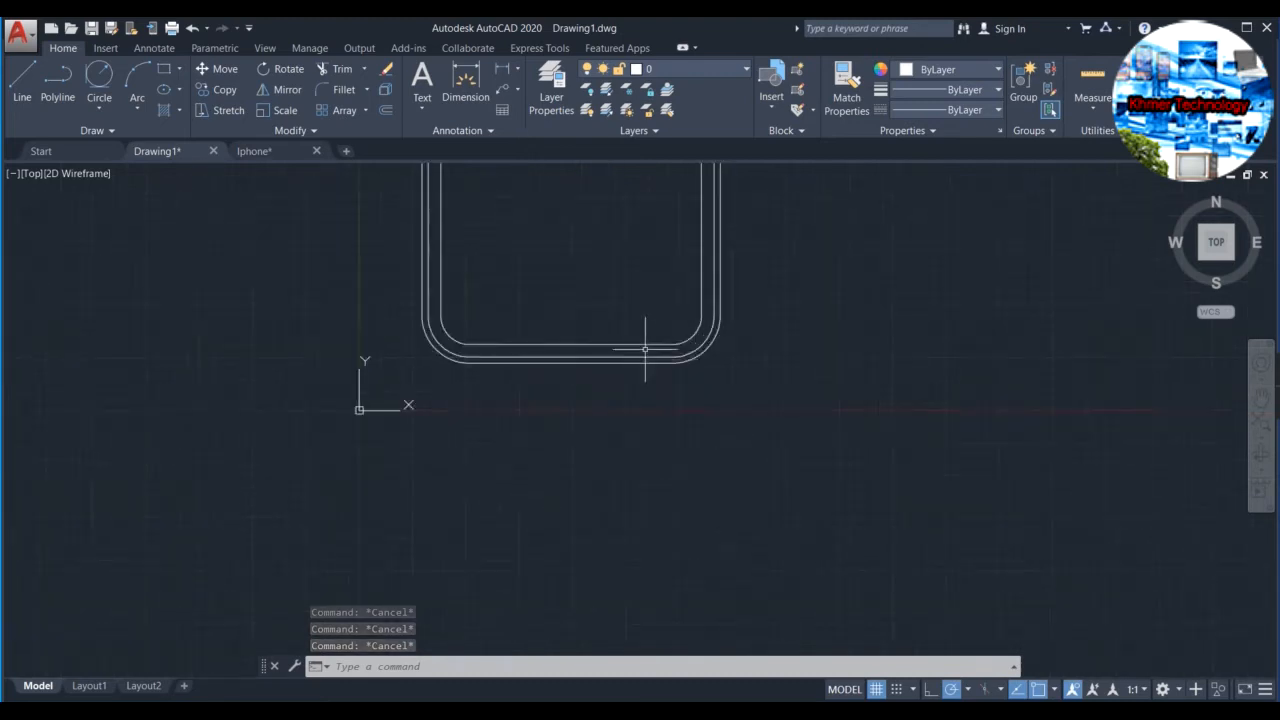
click(22, 84)
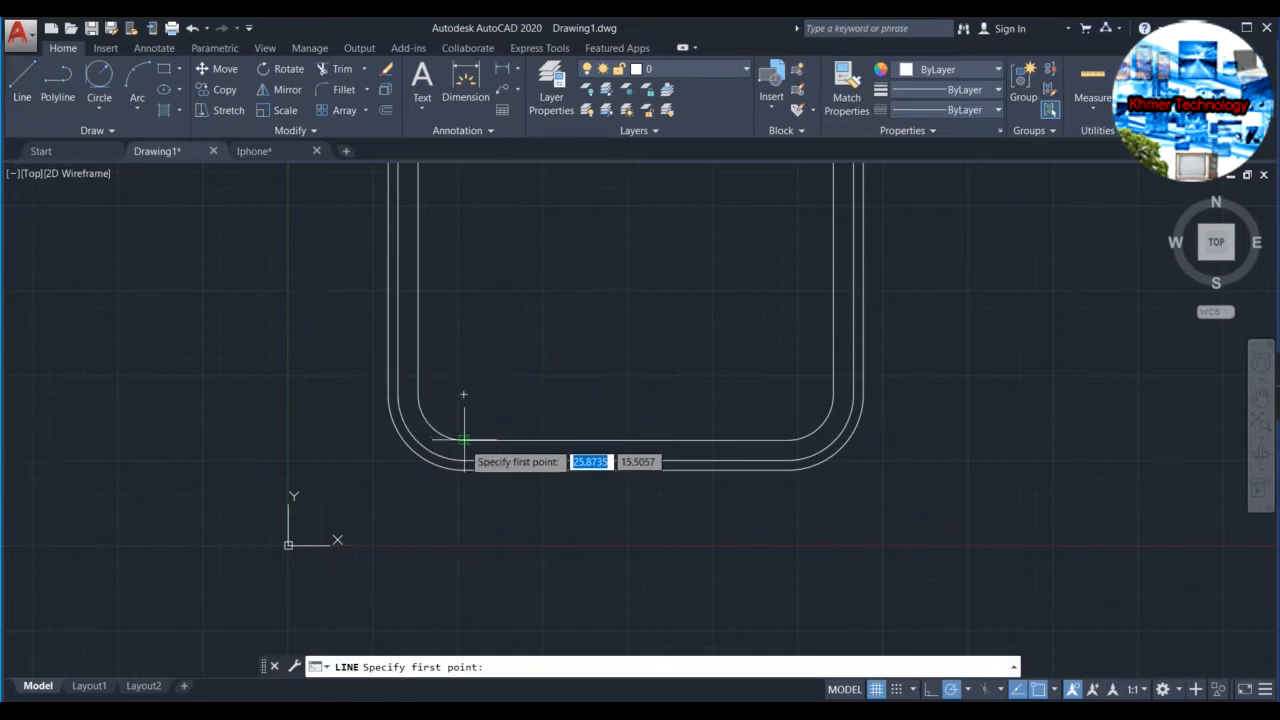
scroll(471, 434, up, 2)
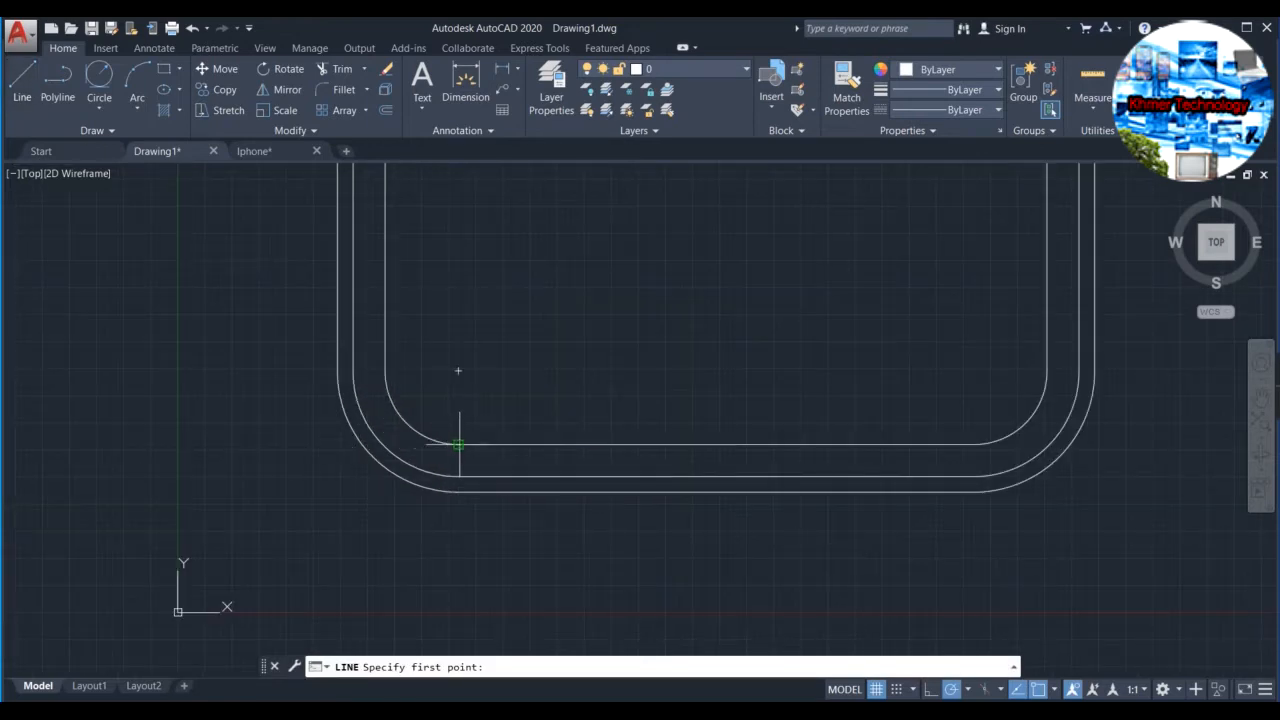
click(458, 443)
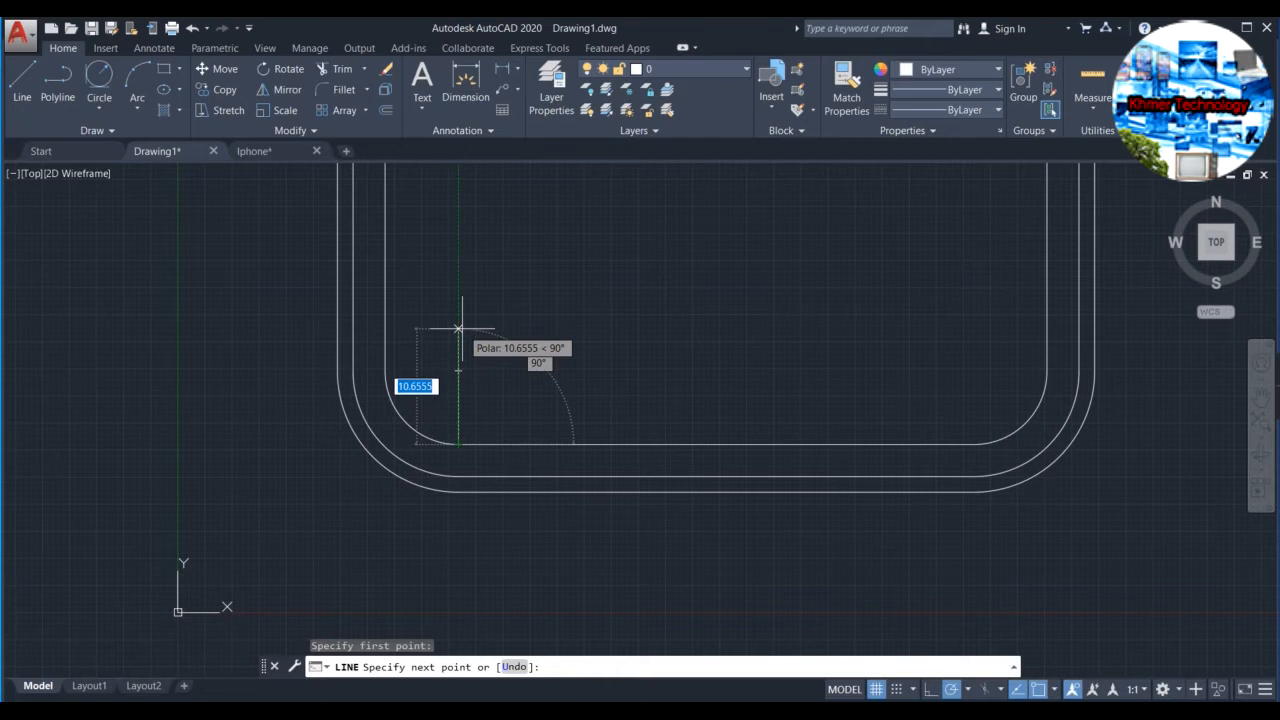
text(16.88)
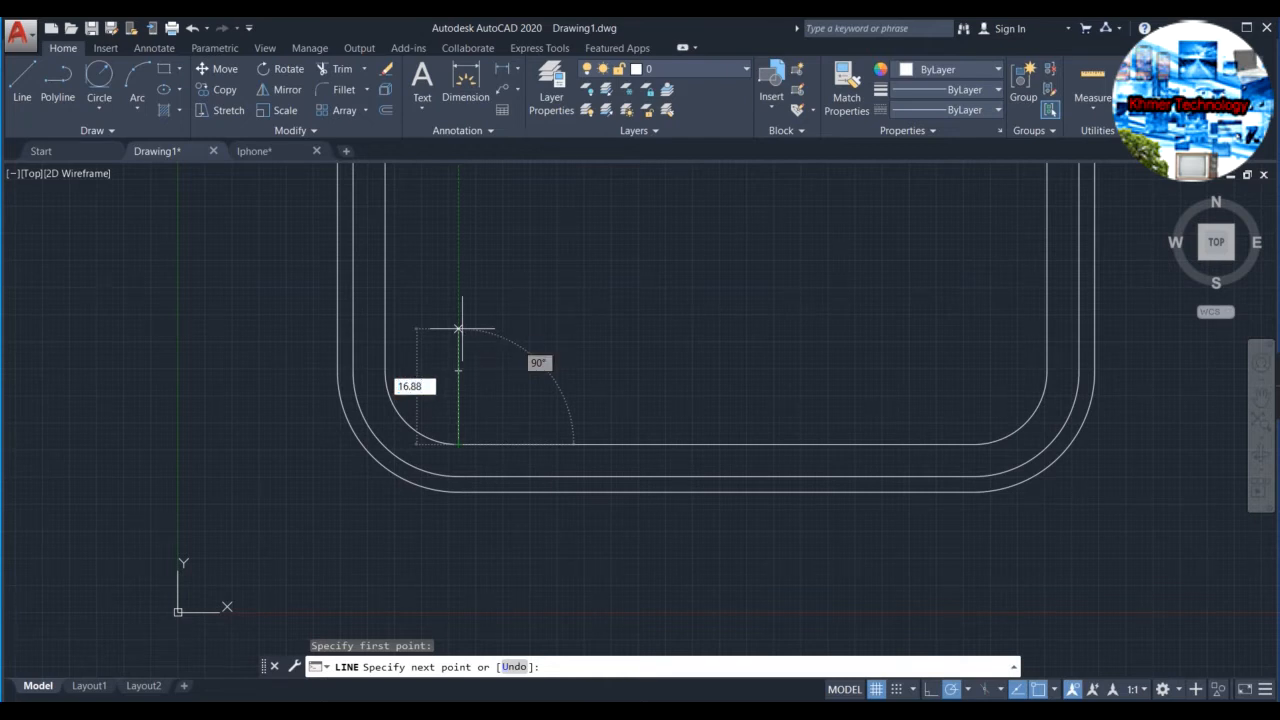
key(Return)
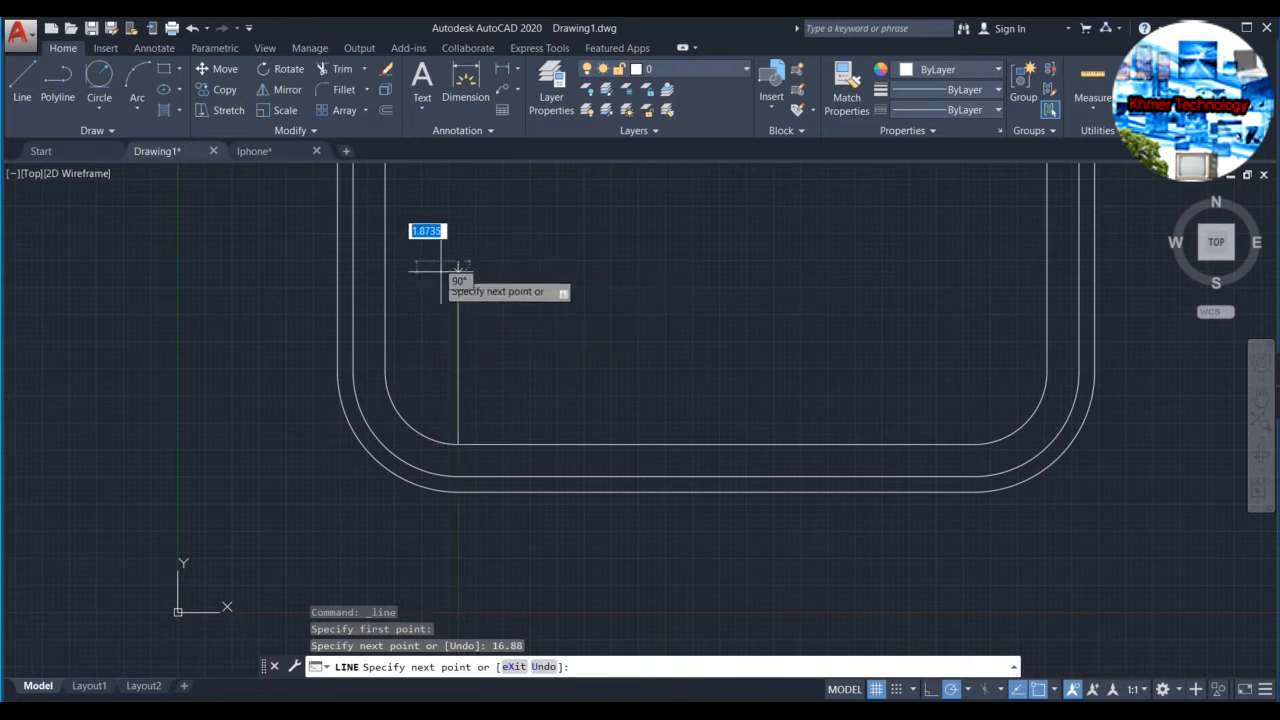
click(338, 261)
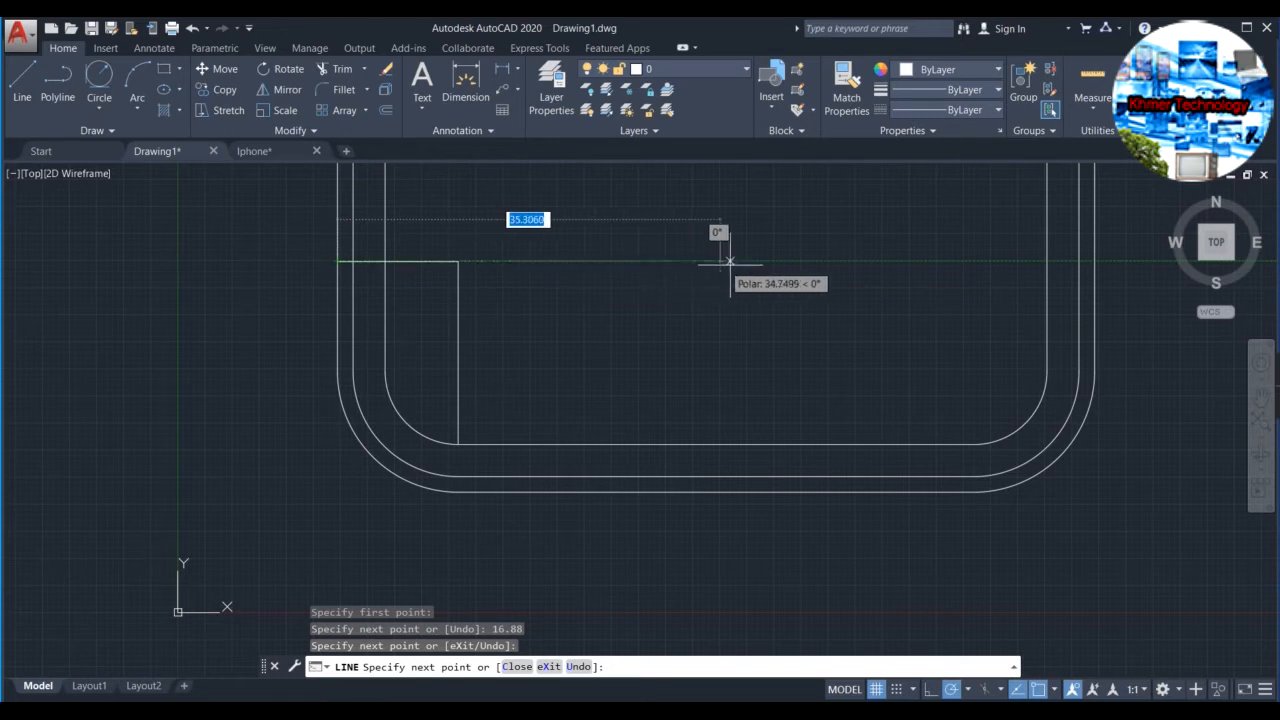
click(1046, 262)
key(Escape)
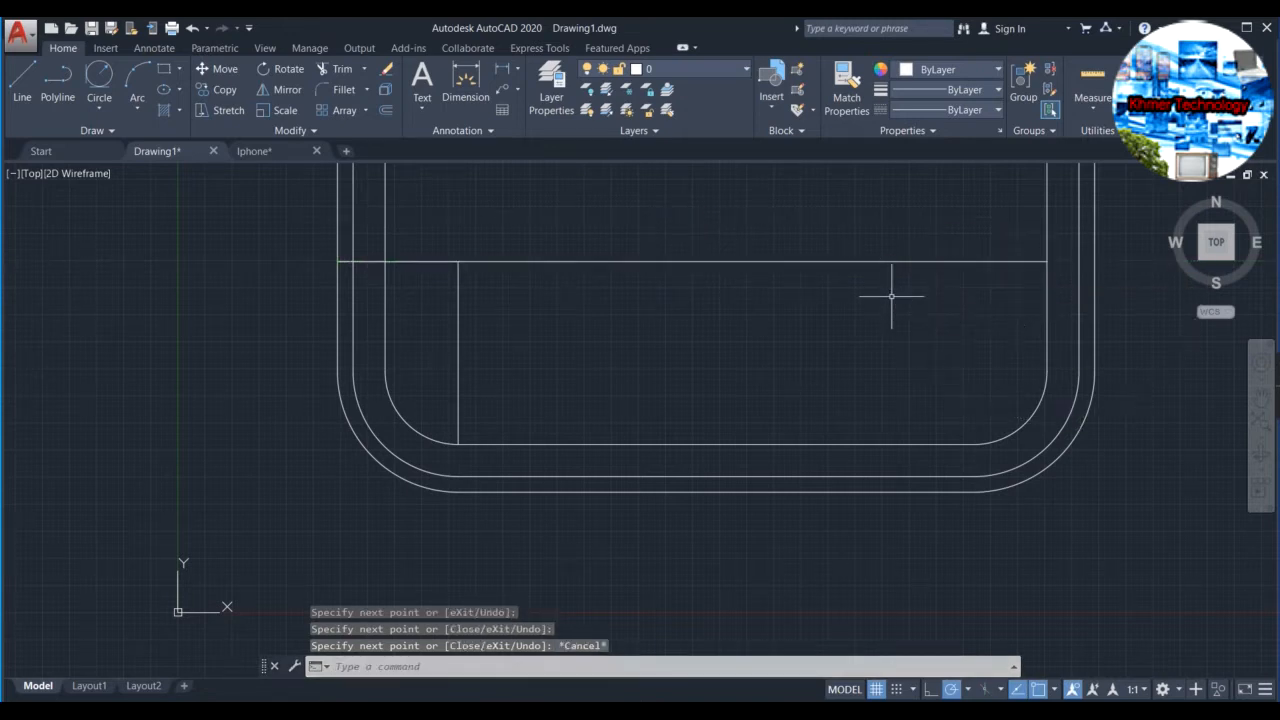
Erase the vertical helper line and stretch the long horizontal line's left end to the inner border's left edge.
click(458, 288)
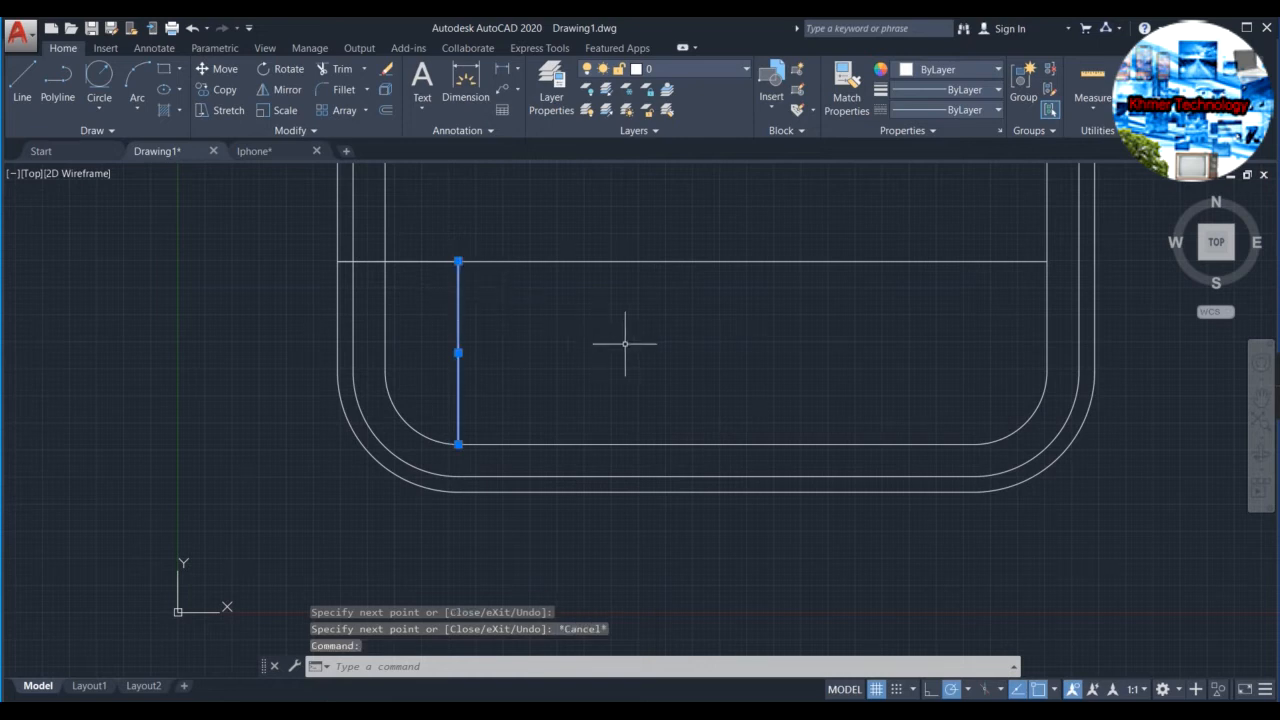
key(Delete)
click(370, 262)
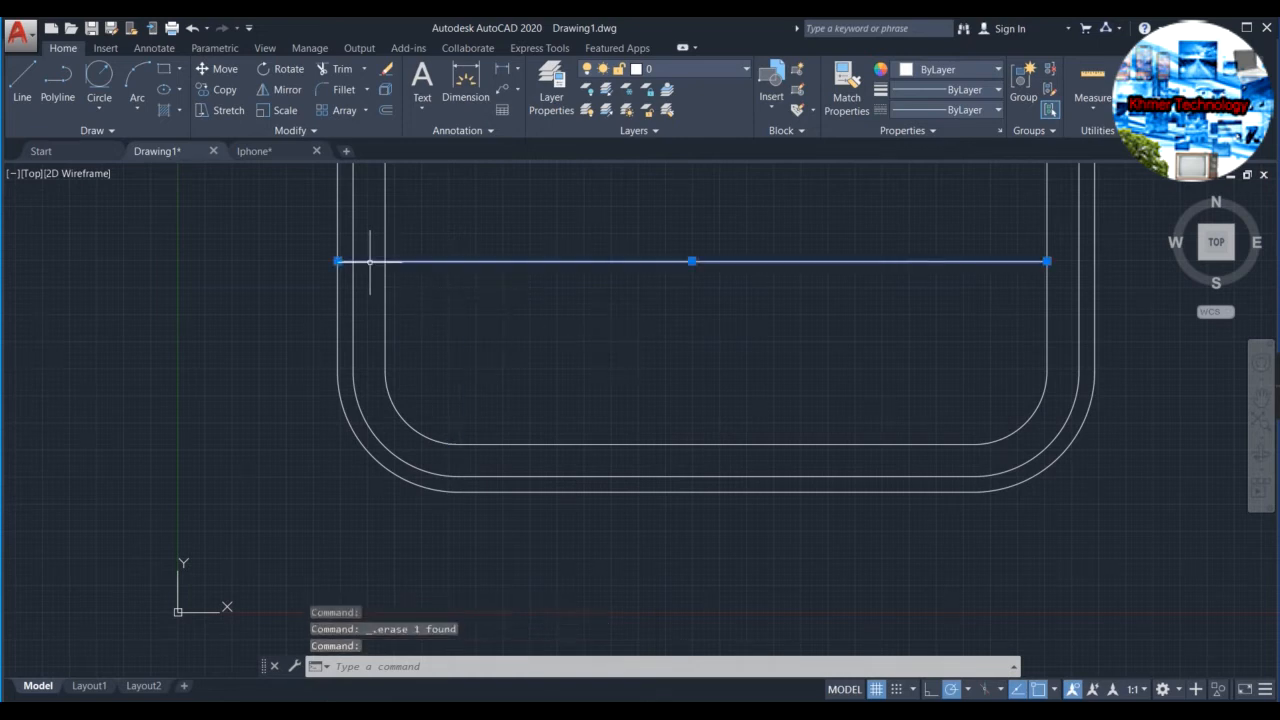
click(338, 261)
click(385, 261)
click(354, 251)
click(457, 320)
key(Delete)
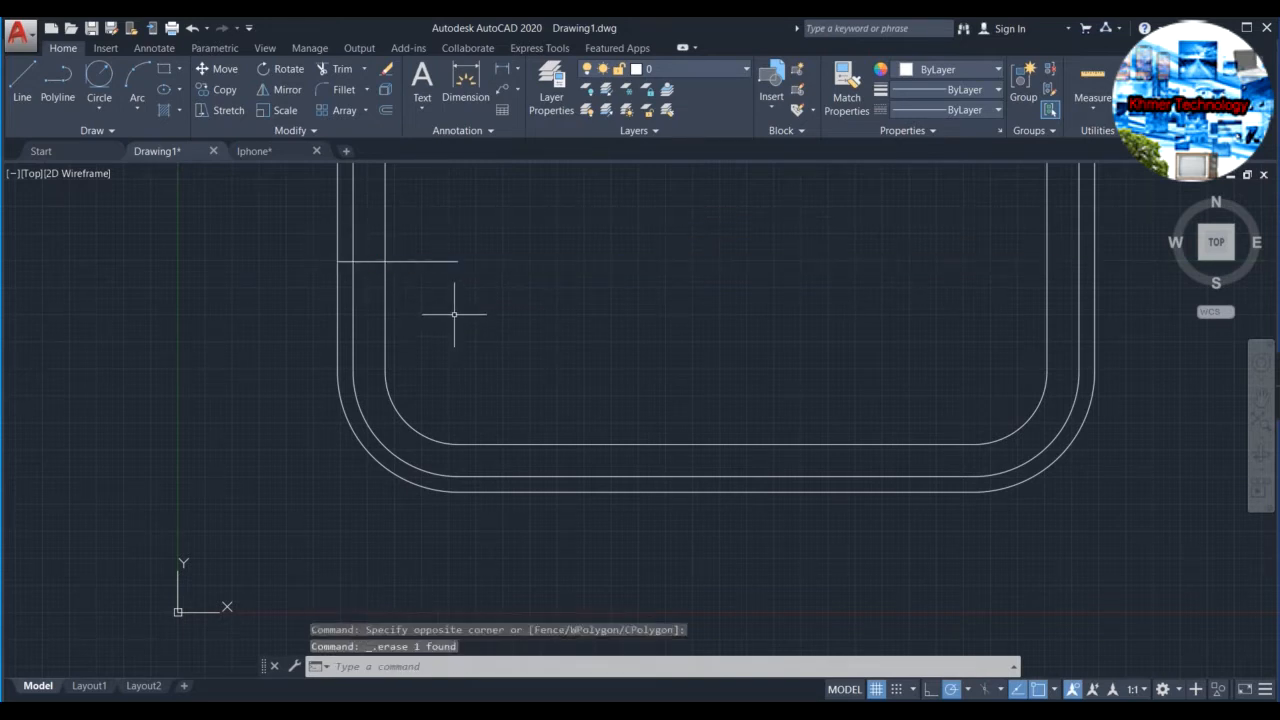
key(ctrl+z)
Erase the short horizontal segment that crosses the left borders, keeping the long line inside the inner border.
click(460, 308)
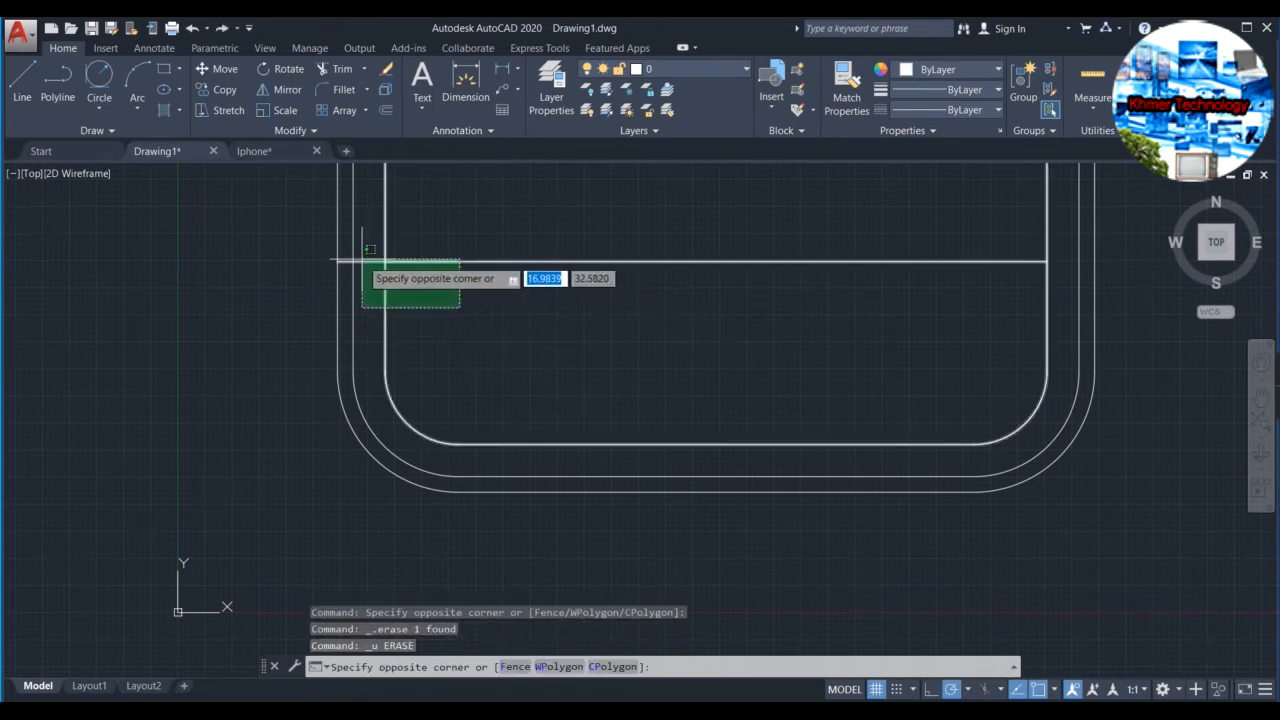
click(431, 293)
click(355, 261)
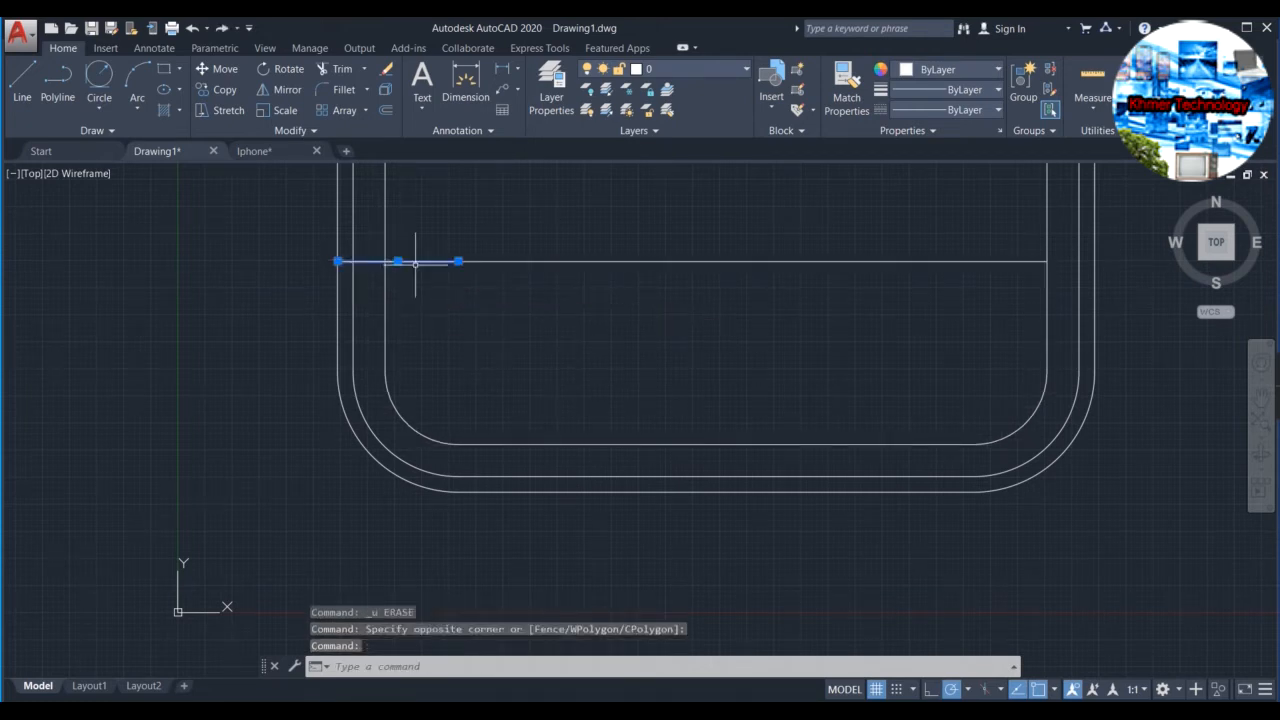
scroll(543, 343, down, 2)
middle_drag(626, 319, 621, 393)
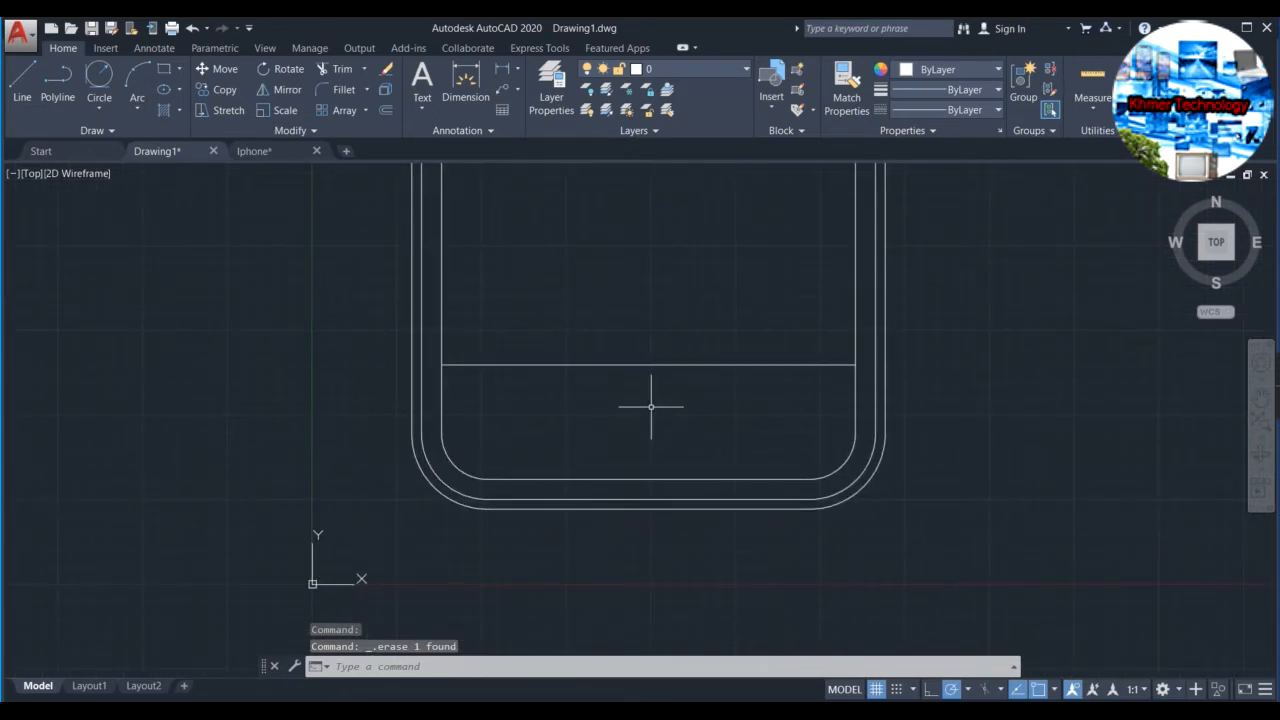
Draw a vertical helper line 7.87 long downward from the midpoint of the horizontal screen line.
click(22, 82)
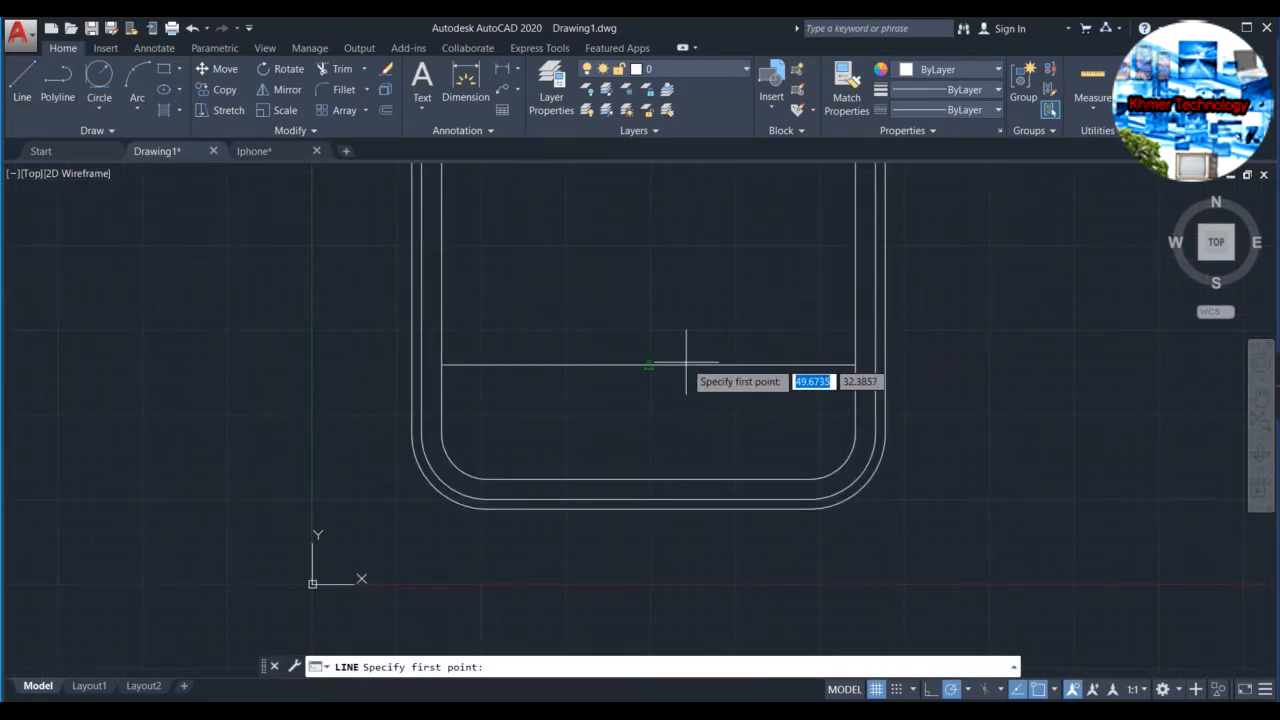
click(649, 365)
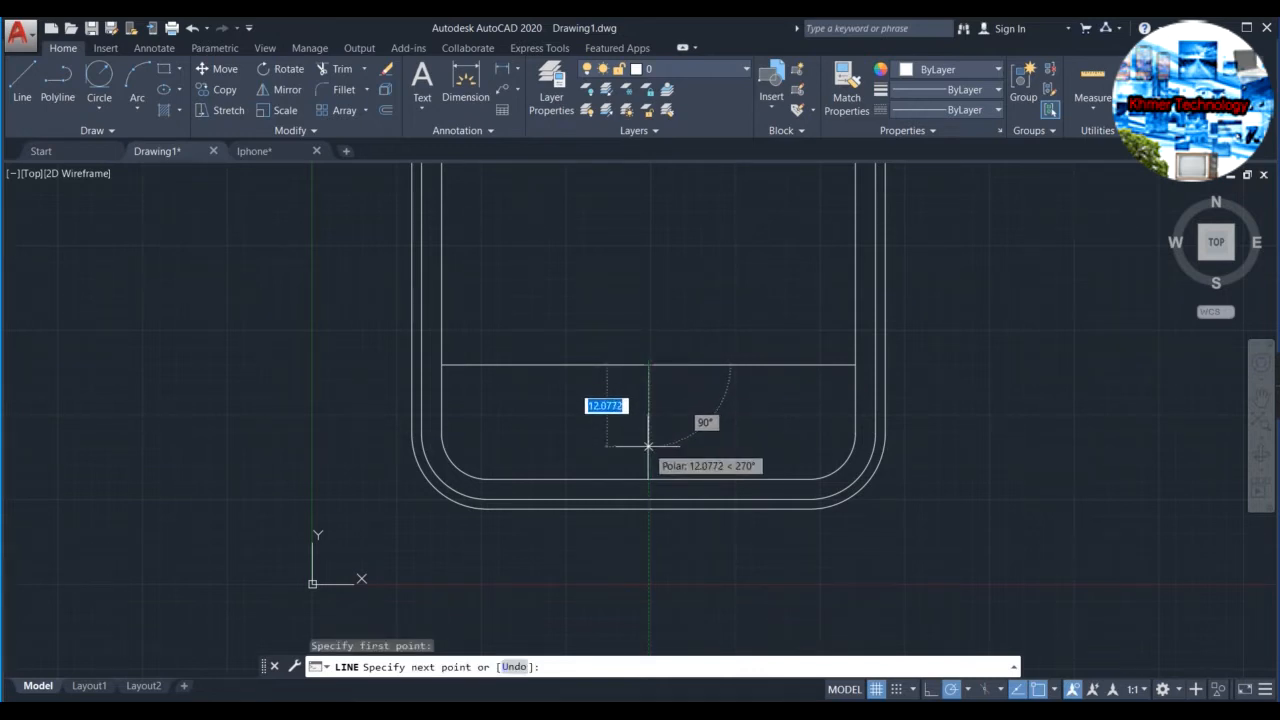
text(7.8)
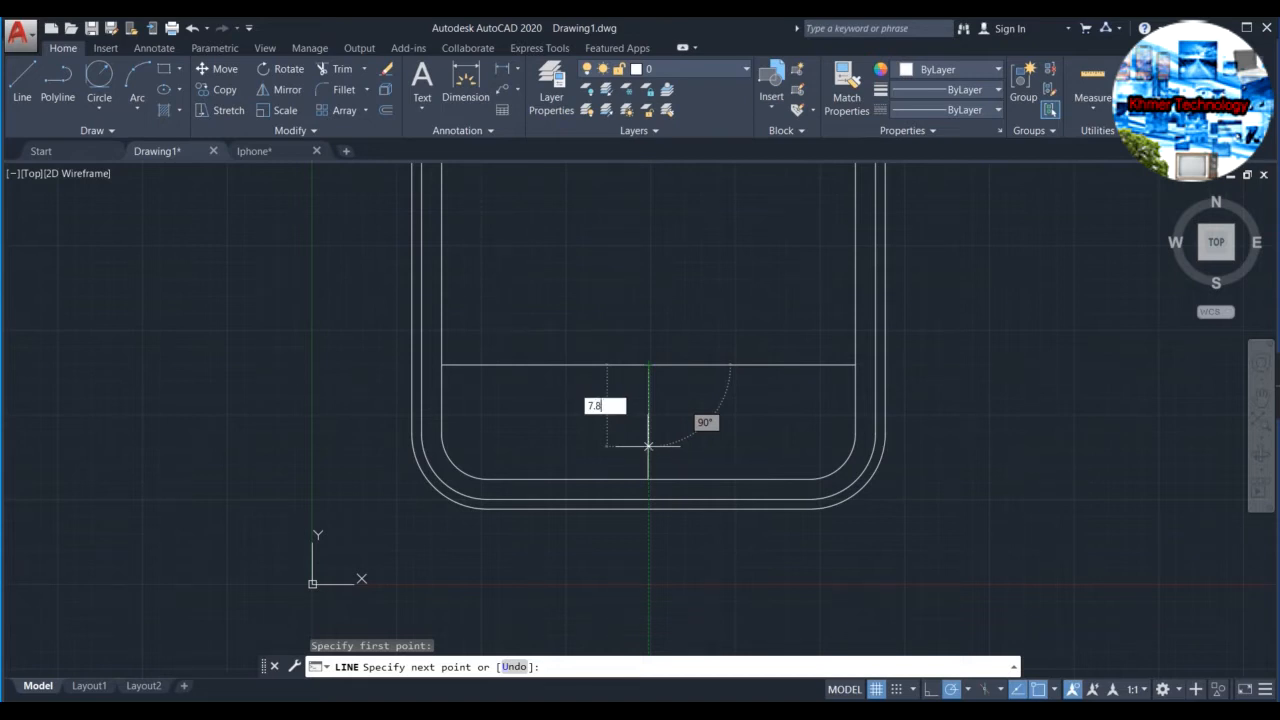
key(Return)
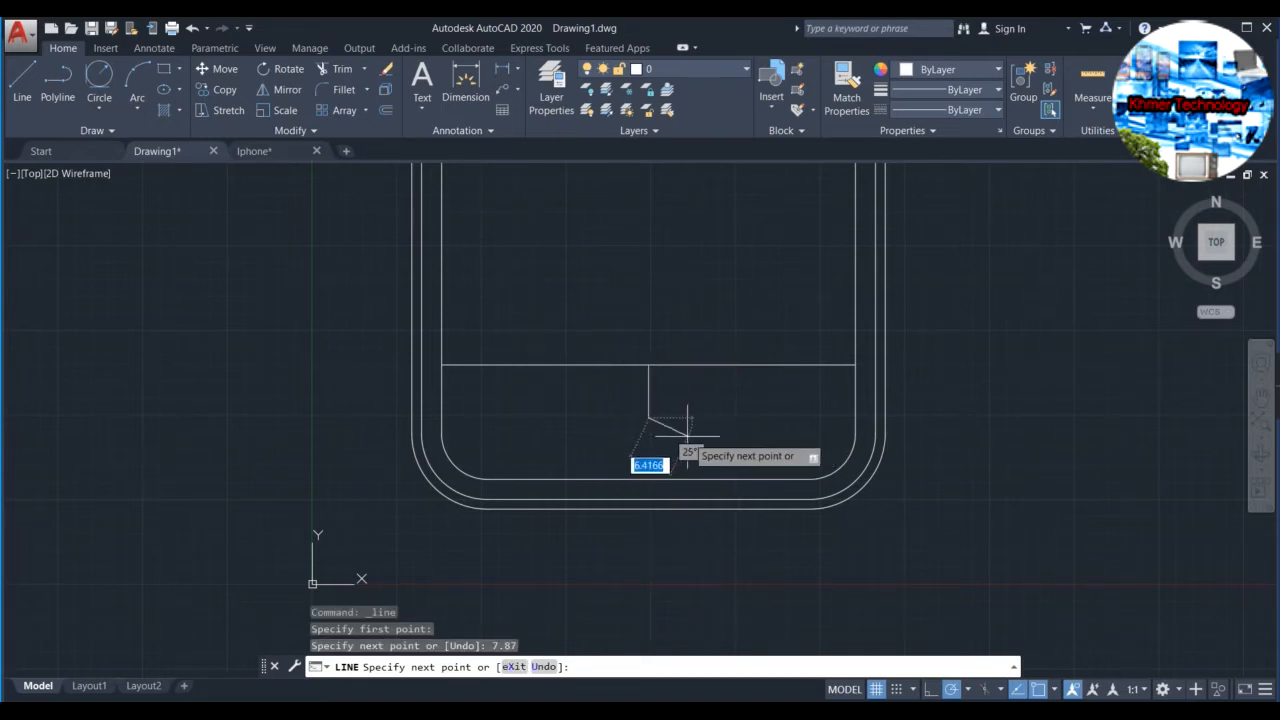
key(Return)
Draw a circle of radius 5.43 centred on the lower end of the vertical helper line.
scroll(680, 439, up, 2)
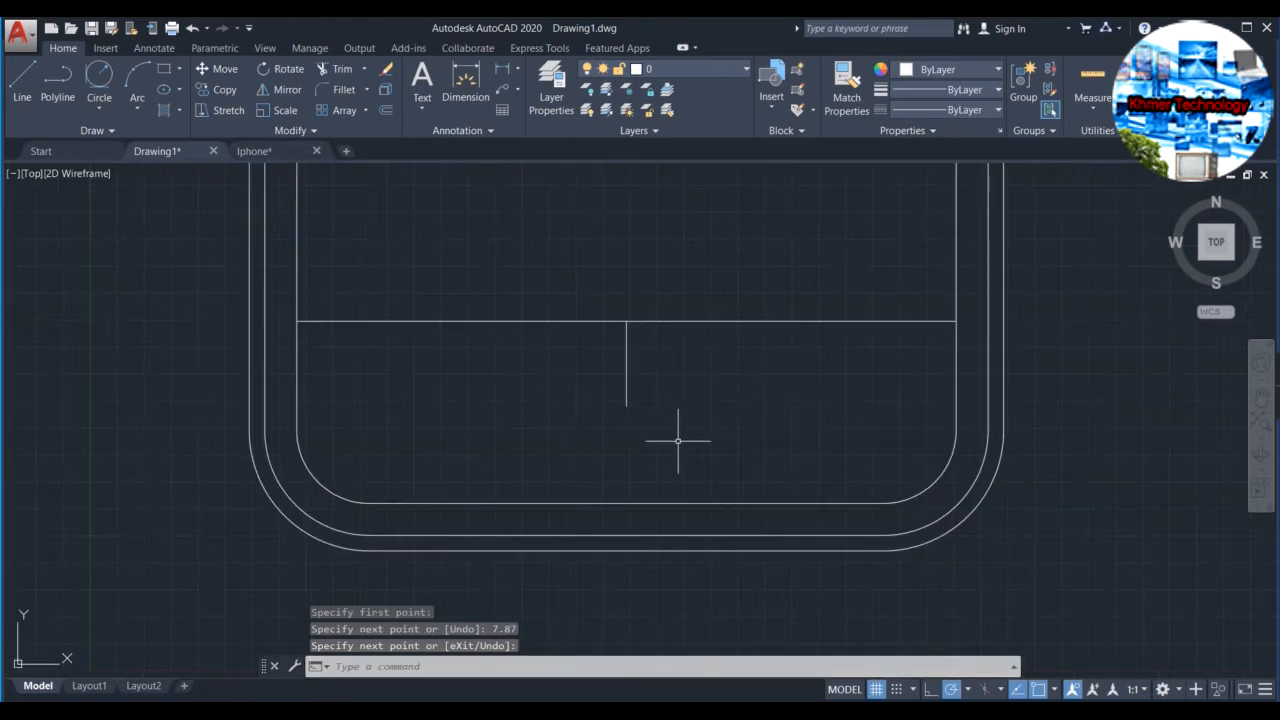
click(100, 106)
click(112, 138)
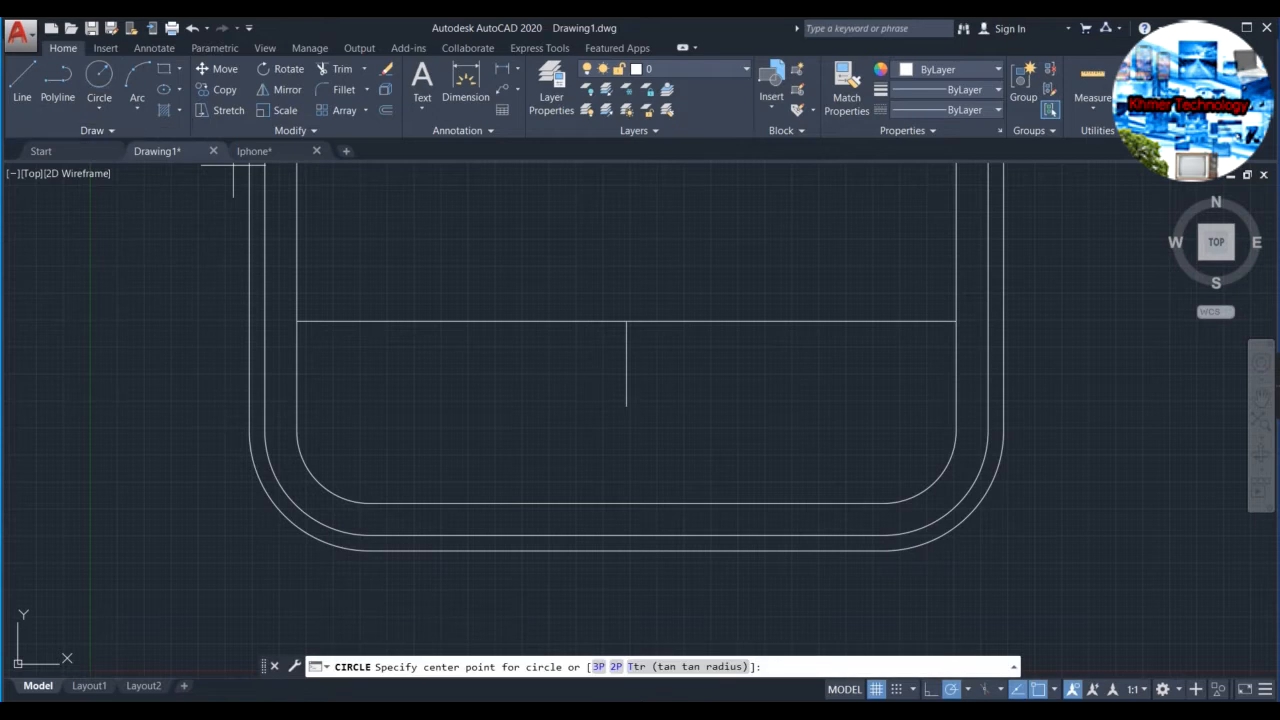
click(626, 405)
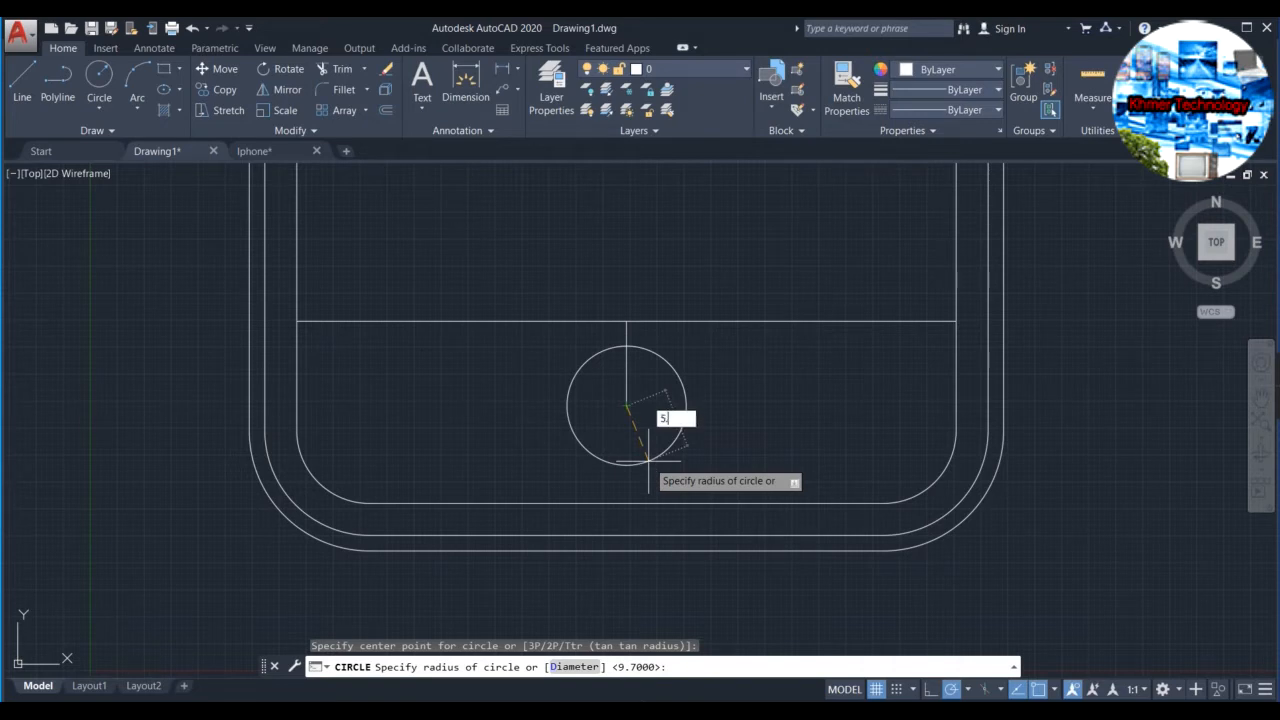
key(Return)
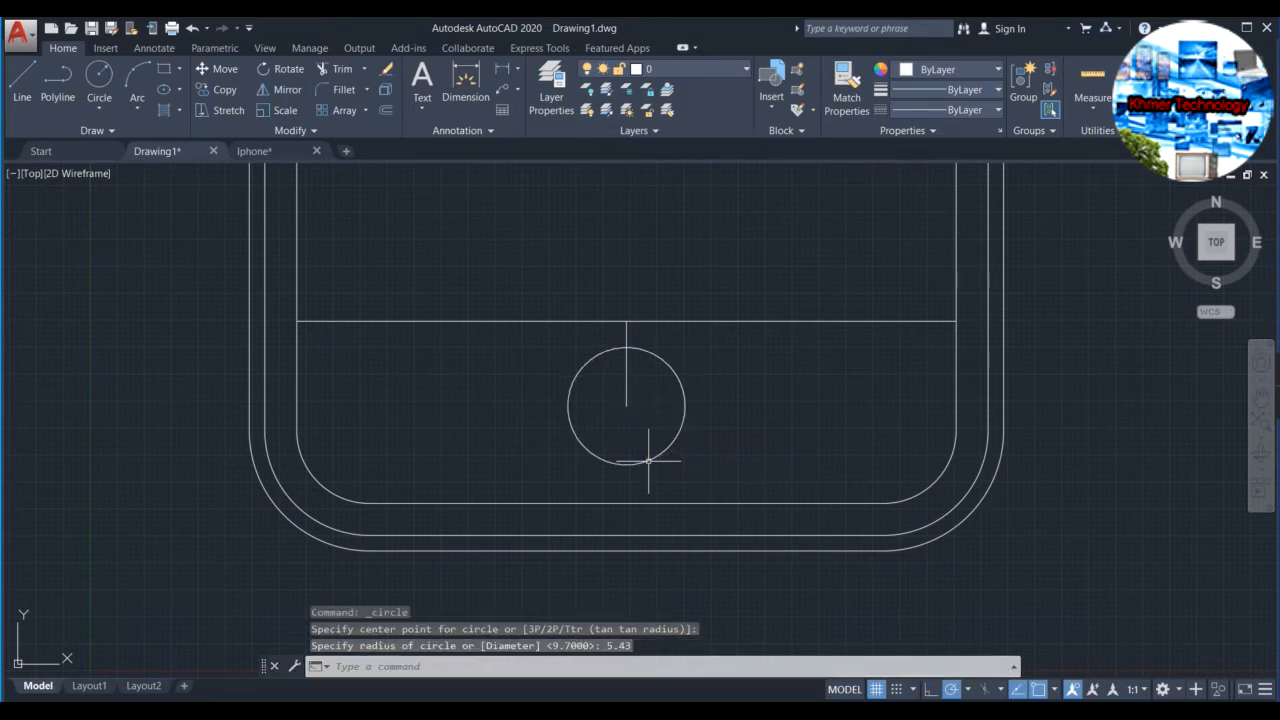
Draw a concentric circle of radius 4.55 for the home button and erase the vertical helper line.
click(101, 88)
click(626, 405)
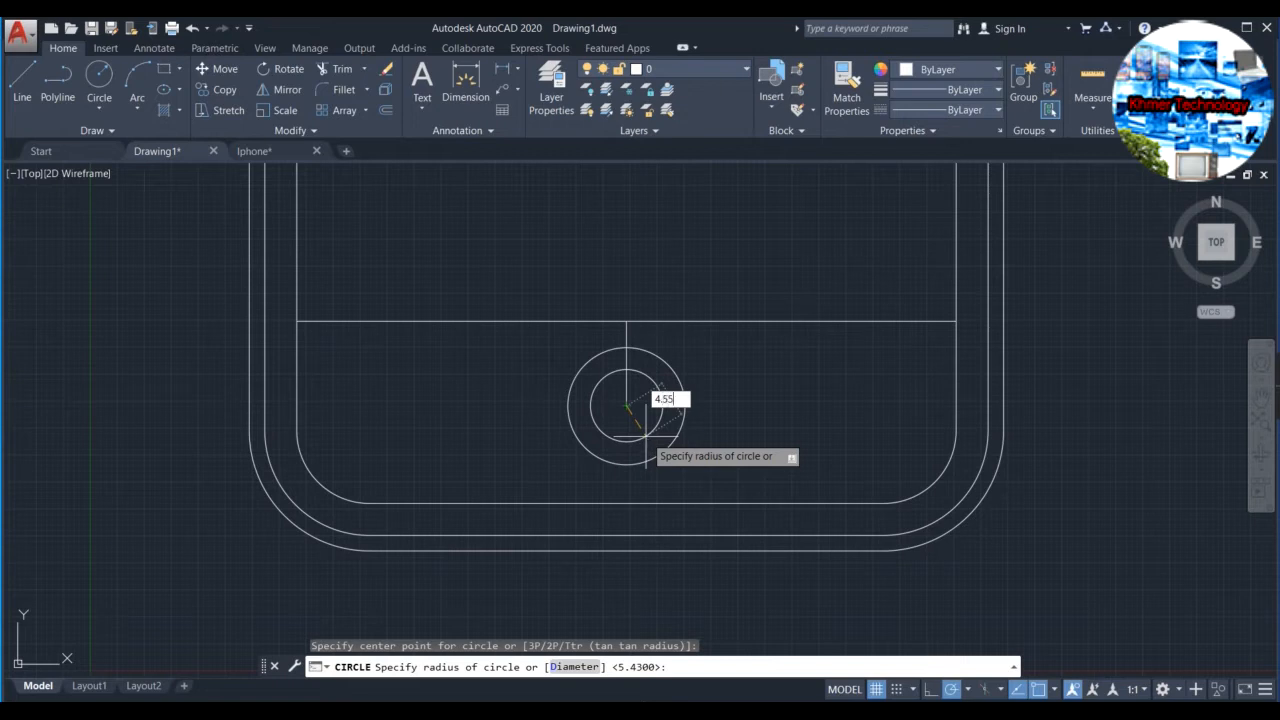
text(4.55)
key(Return)
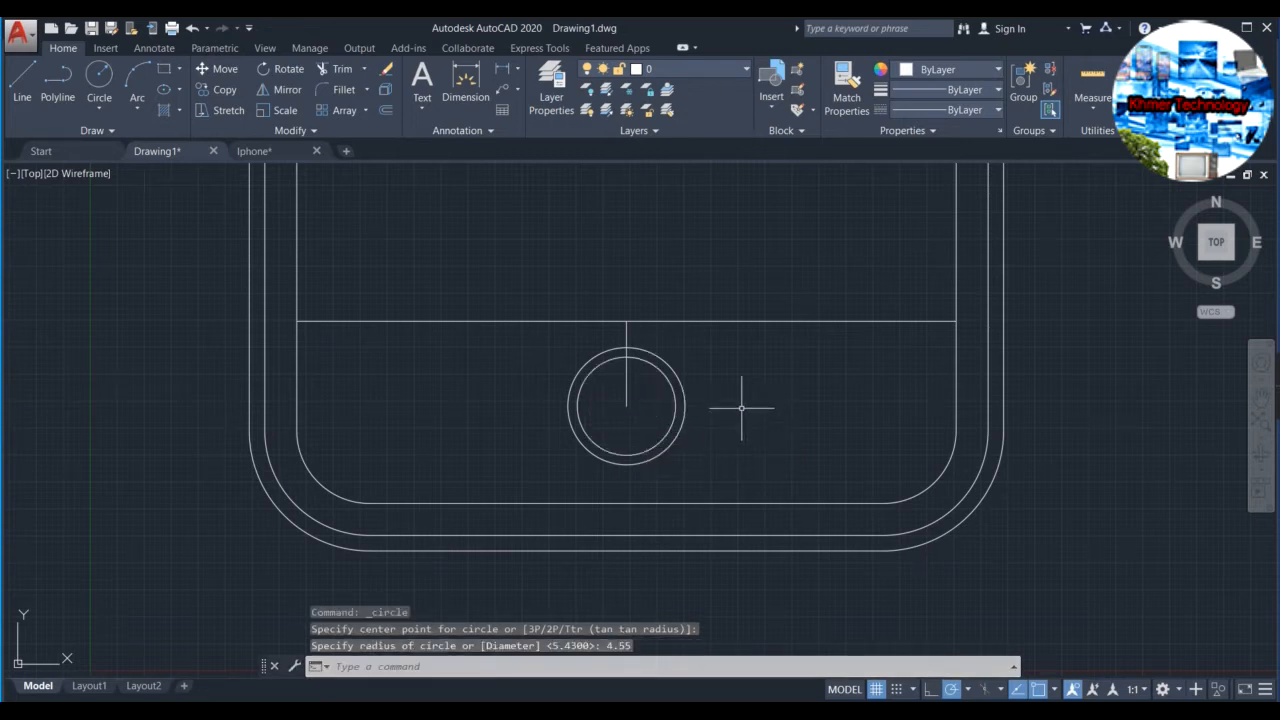
click(628, 384)
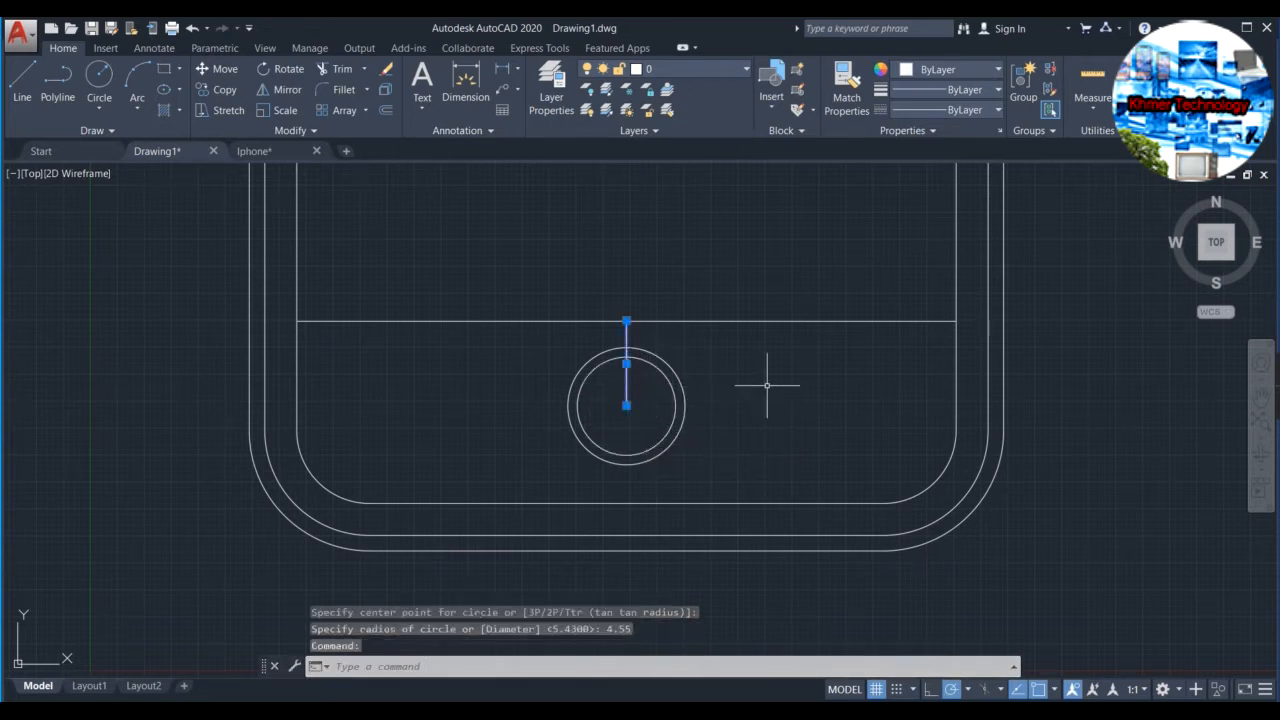
key(Delete)
Look over the whole phone outline, the home button circles and the lower screen line.
scroll(757, 380, down, 6)
middle_drag(771, 300, 711, 463)
scroll(649, 269, up, 2)
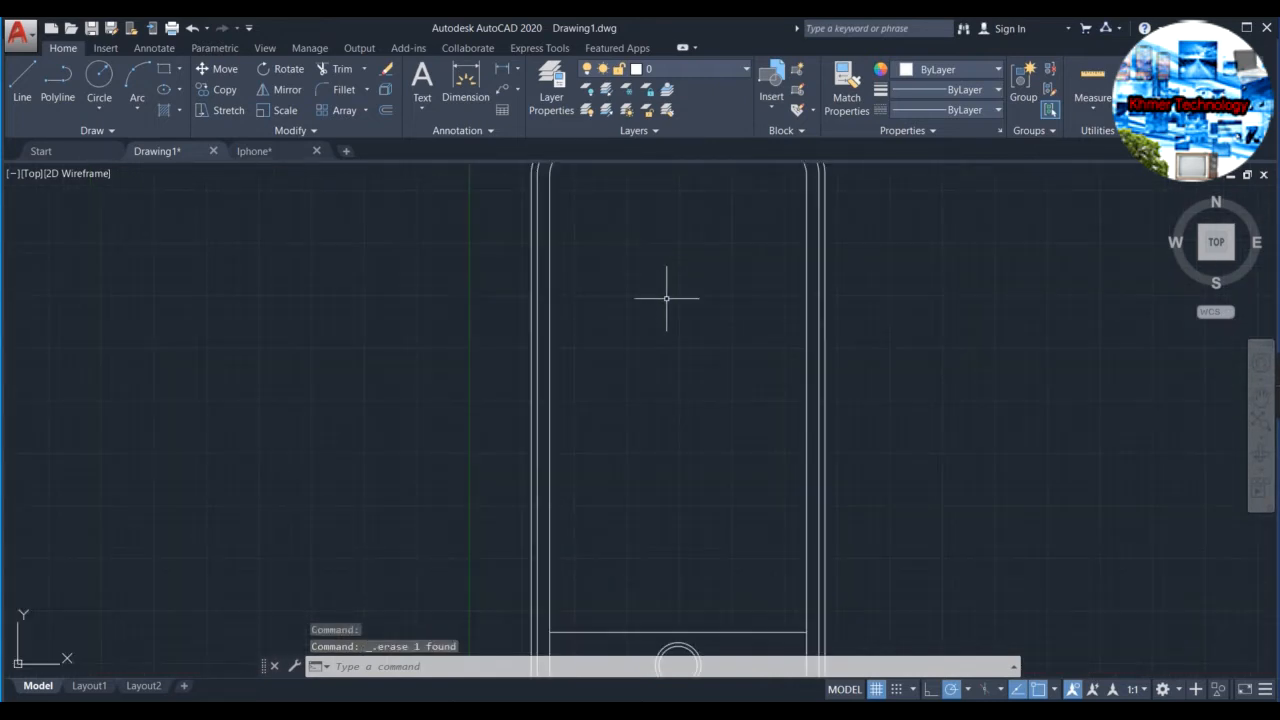
scroll(666, 294, down, 2)
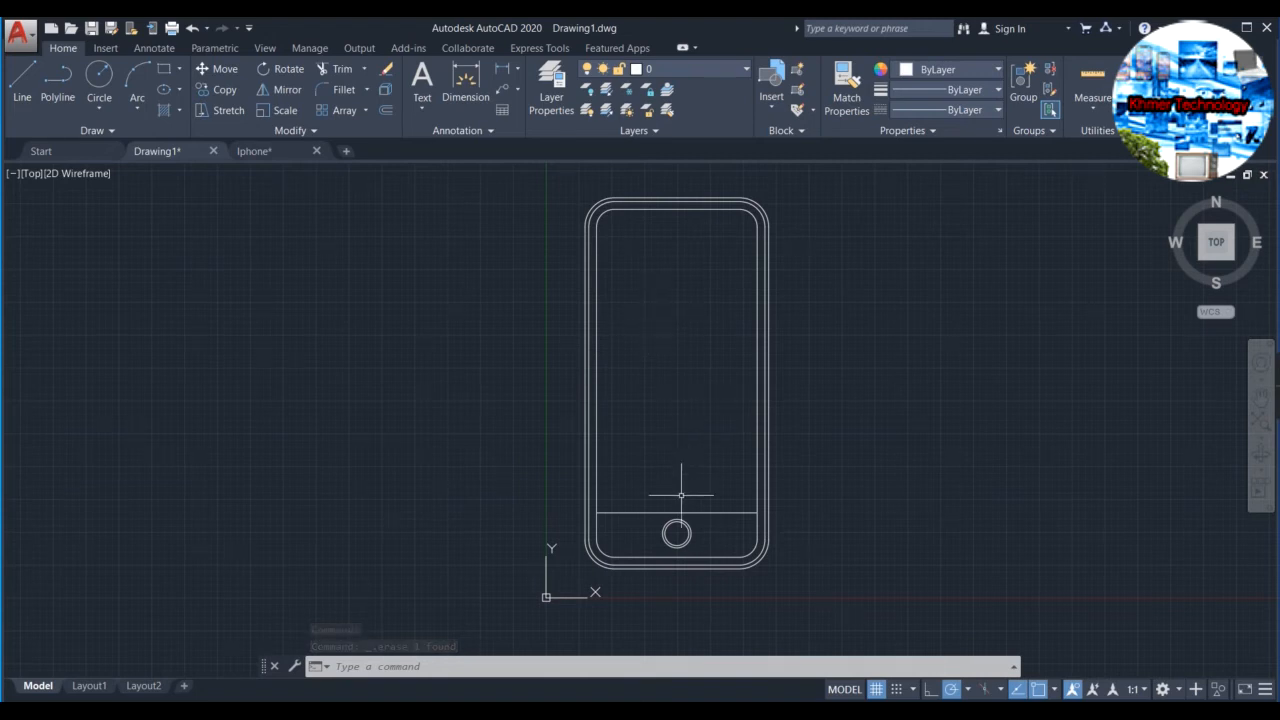
scroll(672, 541, up, 4)
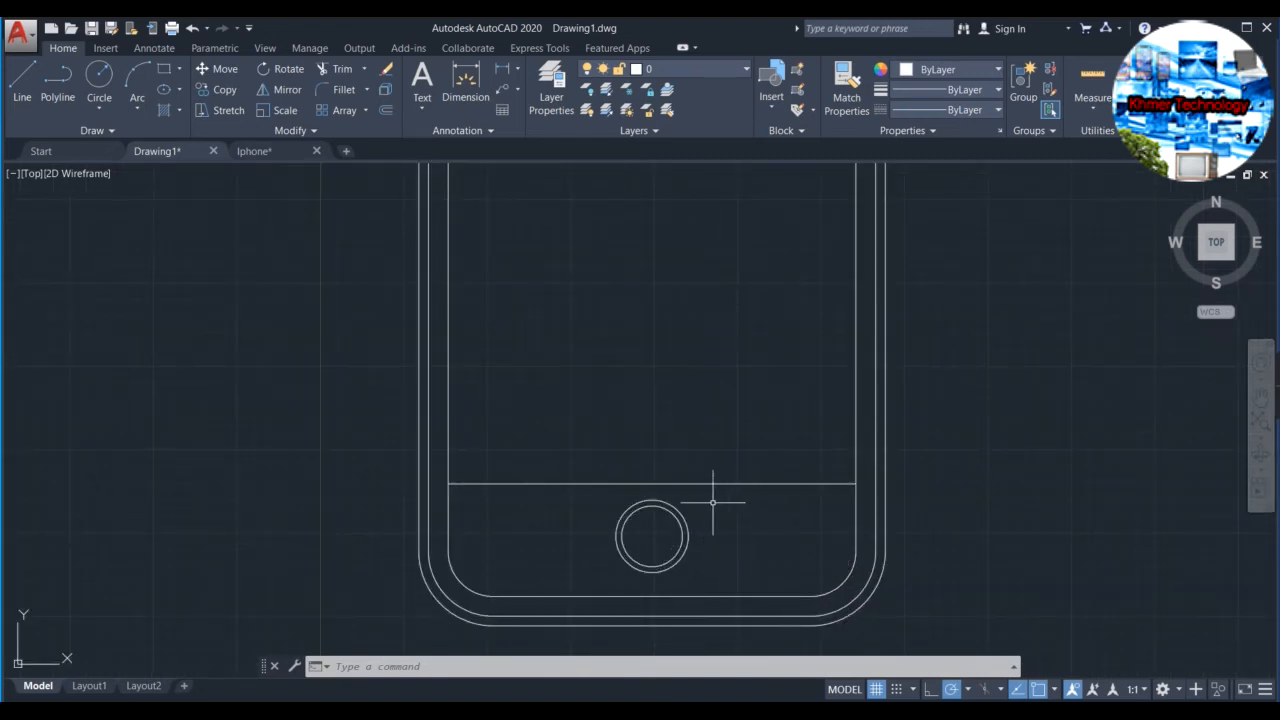
scroll(633, 460, down, 2)
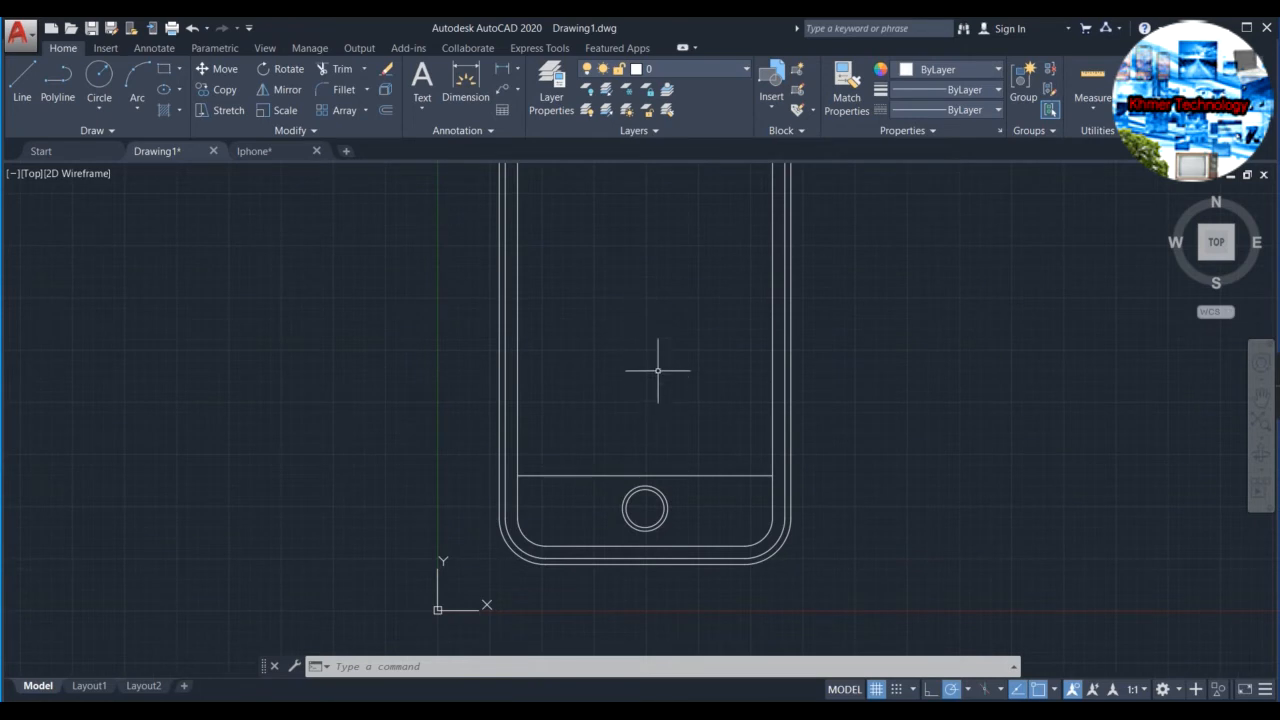
scroll(658, 371, up, 2)
middle_drag(652, 357, 697, 546)
scroll(626, 337, down, 4)
scroll(650, 289, down, 2)
middle_drag(650, 290, 646, 359)
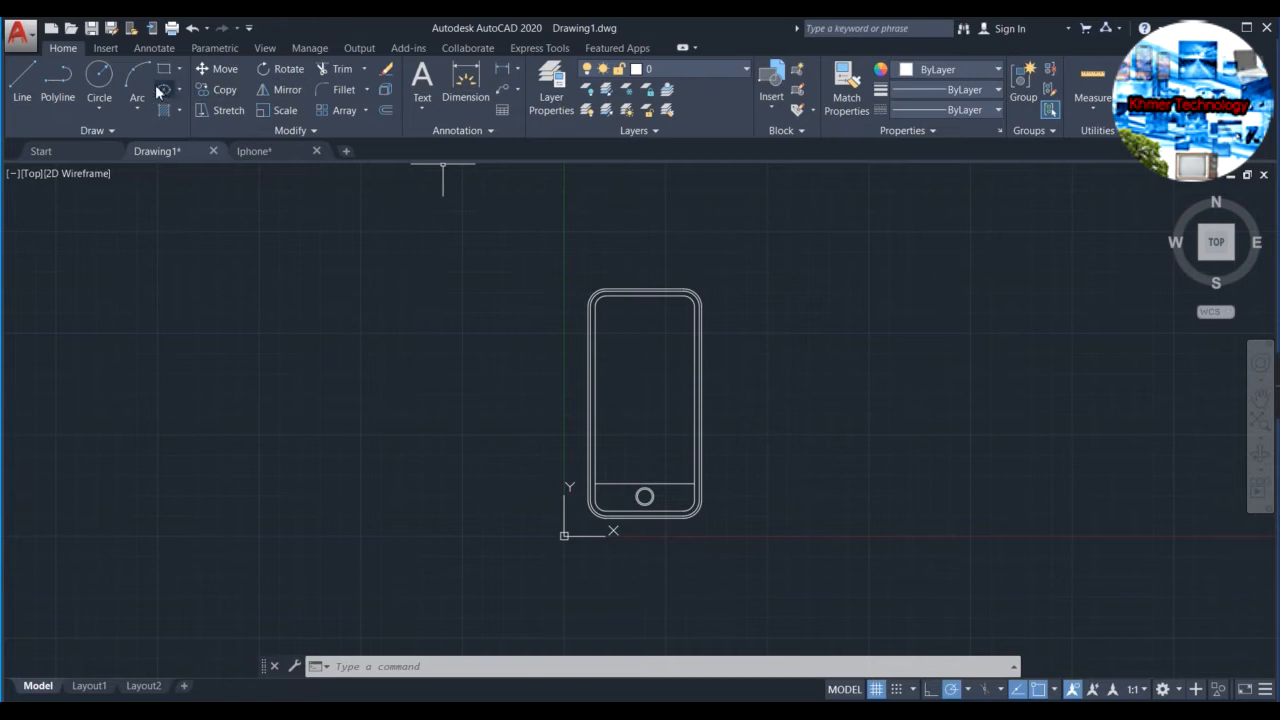
Draw a vertical helper line 16.88 long downward from the left end of the inner outline's straight top edge.
click(24, 78)
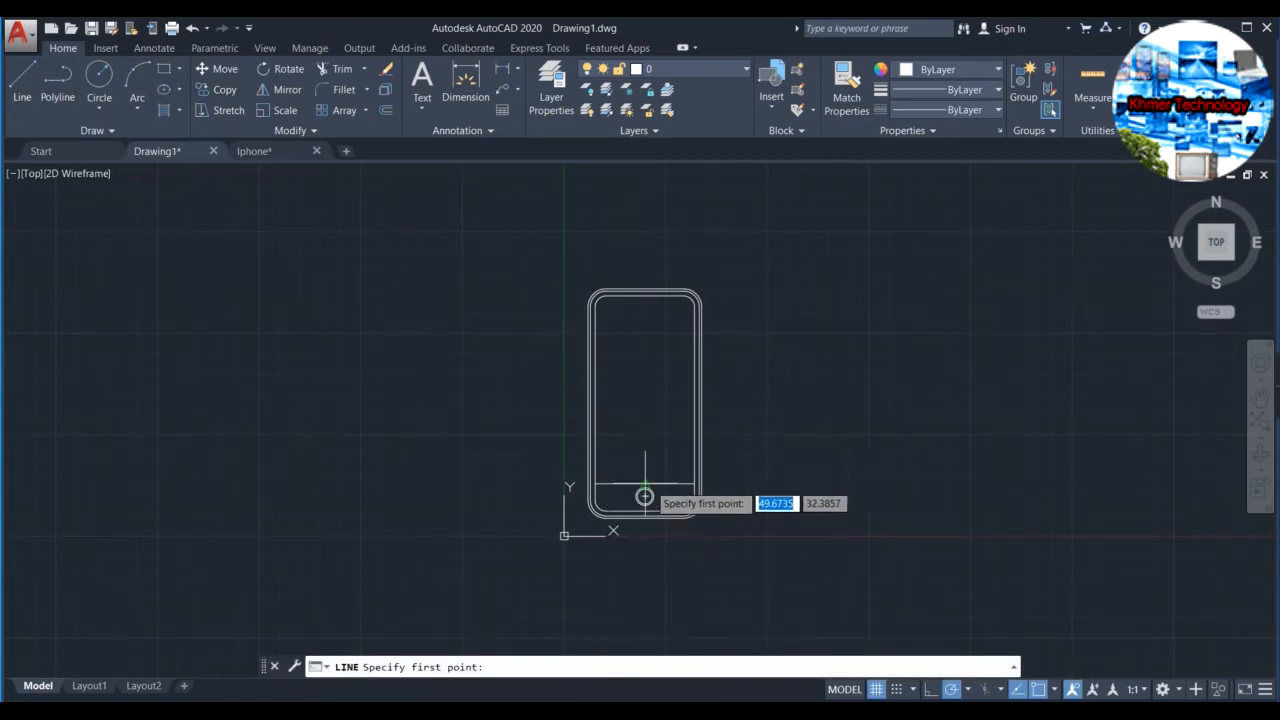
scroll(670, 484, up, 5)
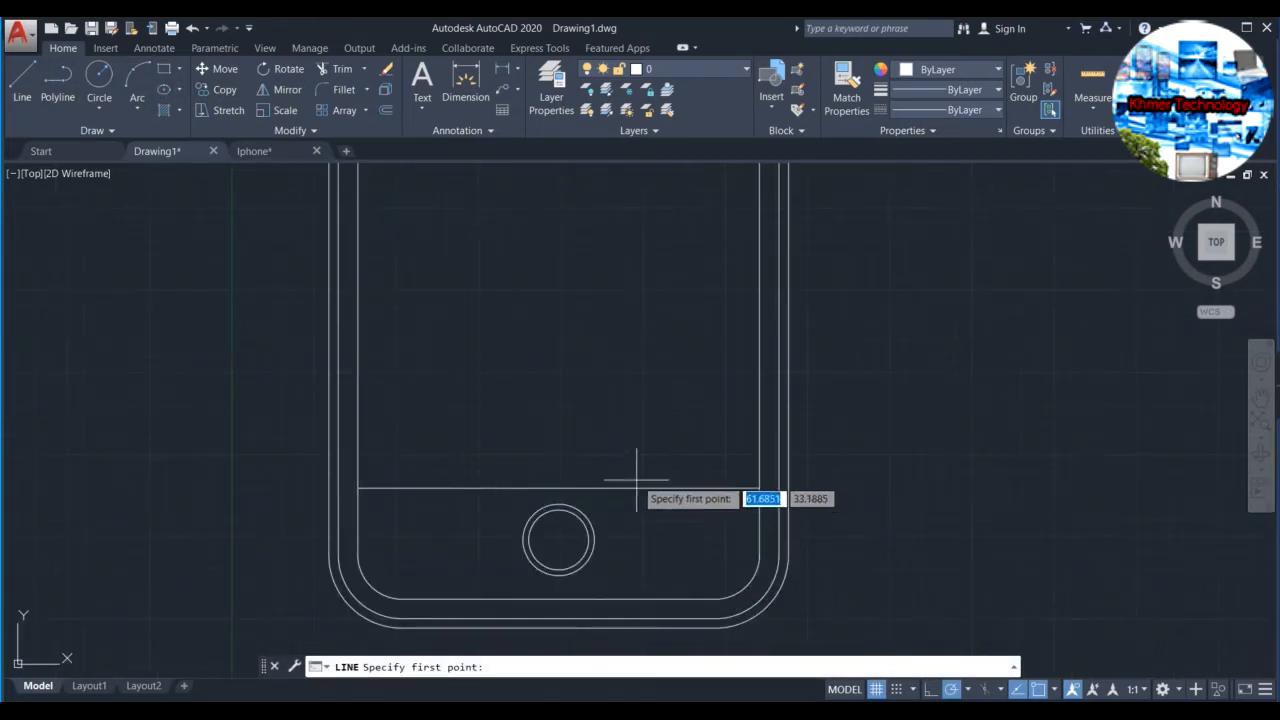
scroll(628, 455, down, 5)
scroll(509, 277, up, 4)
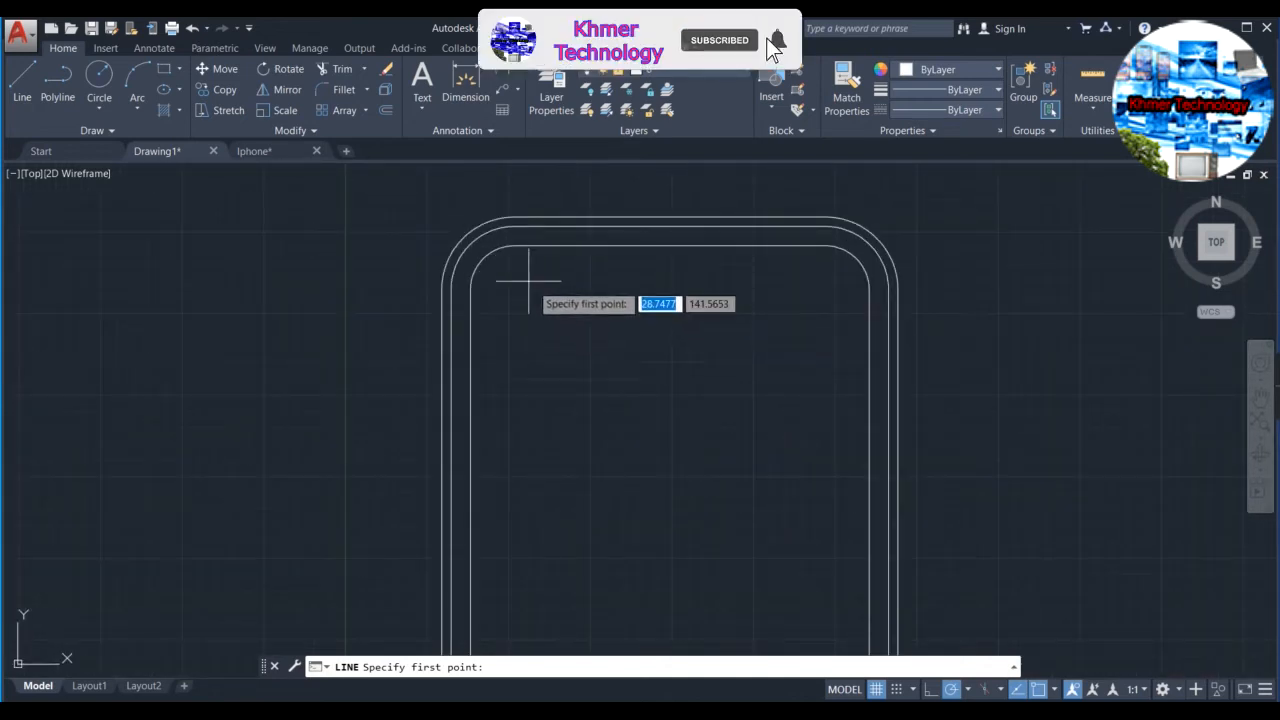
click(513, 245)
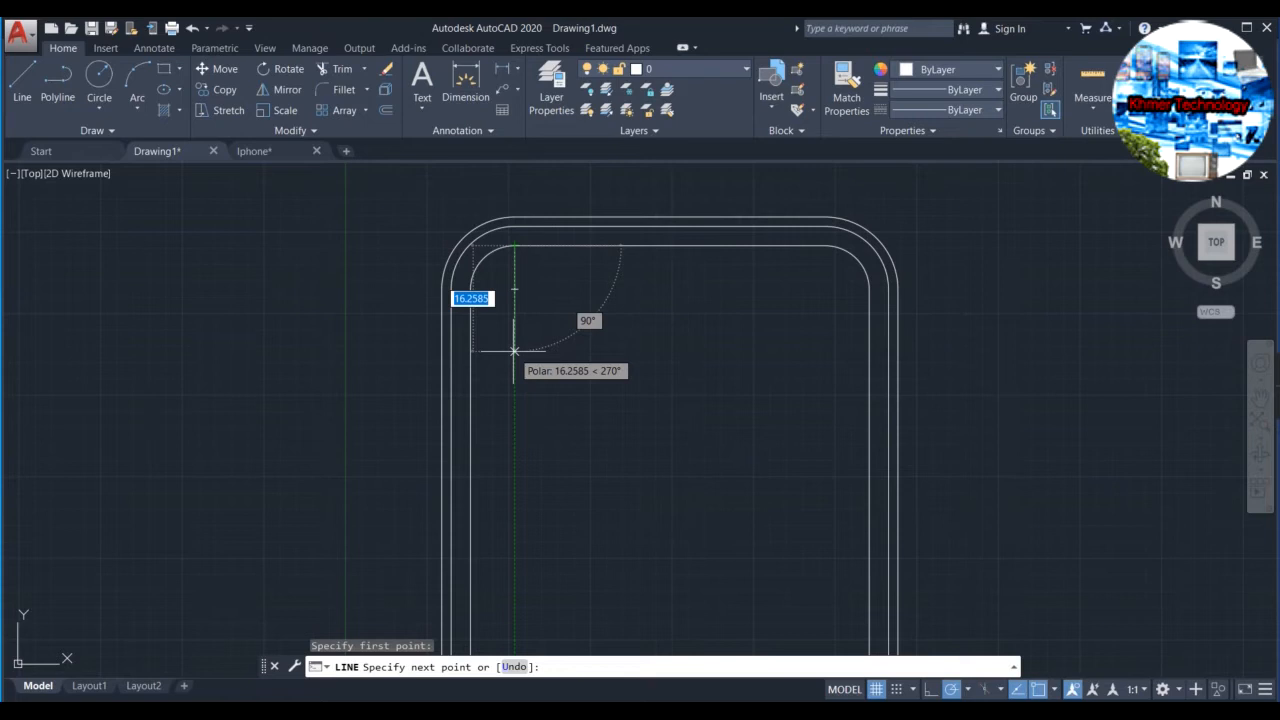
text(1)
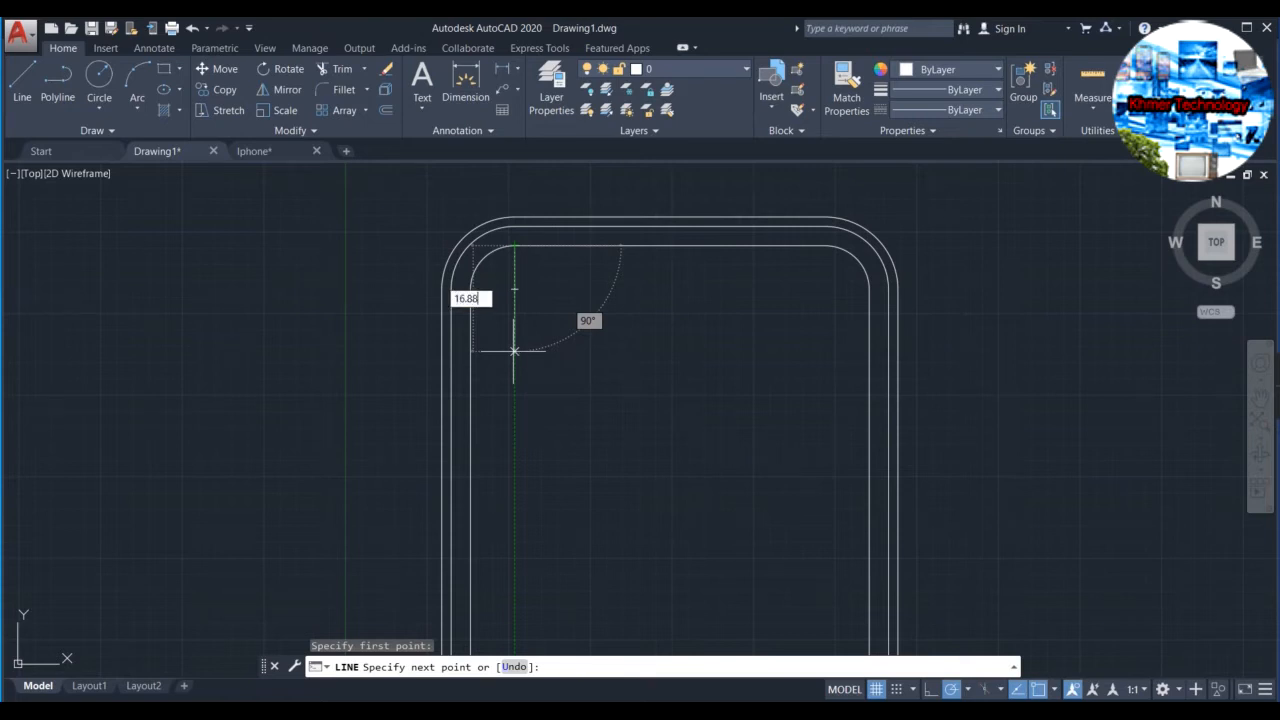
key(Return)
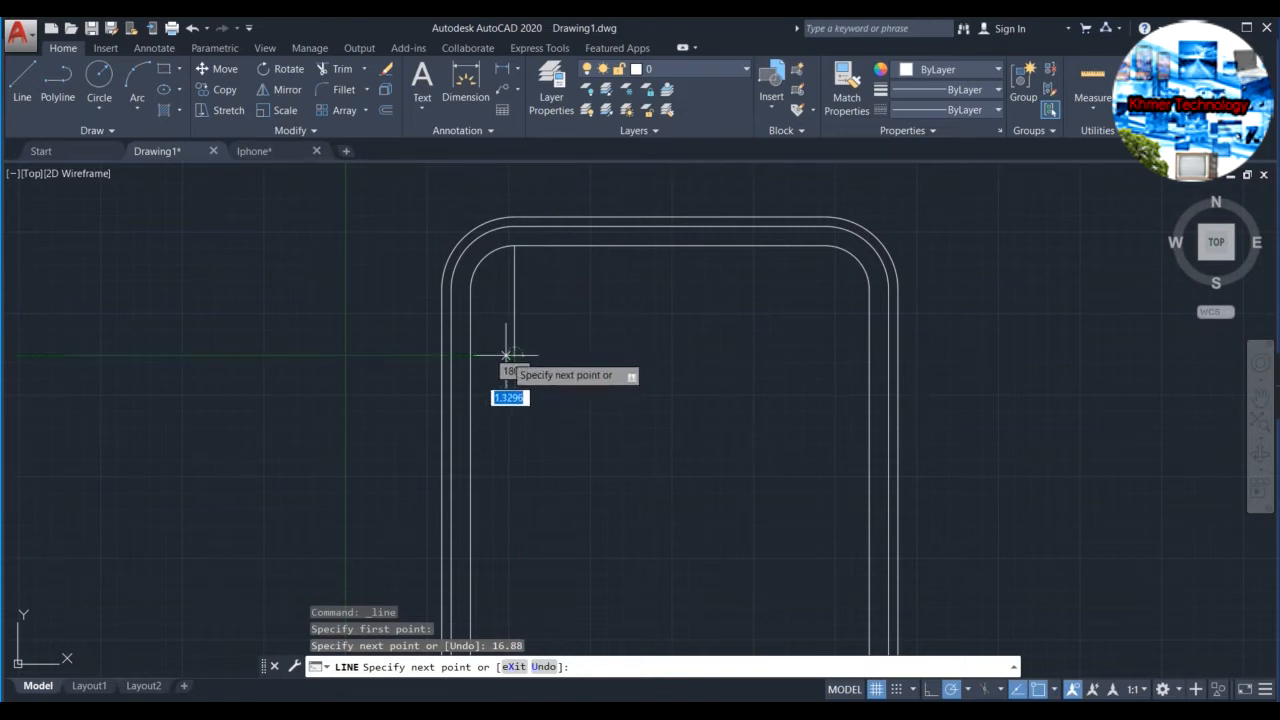
Continue the line horizontally to the left inner edge and back across to the right inner edge as the upper screen line.
scroll(490, 360, up, 4)
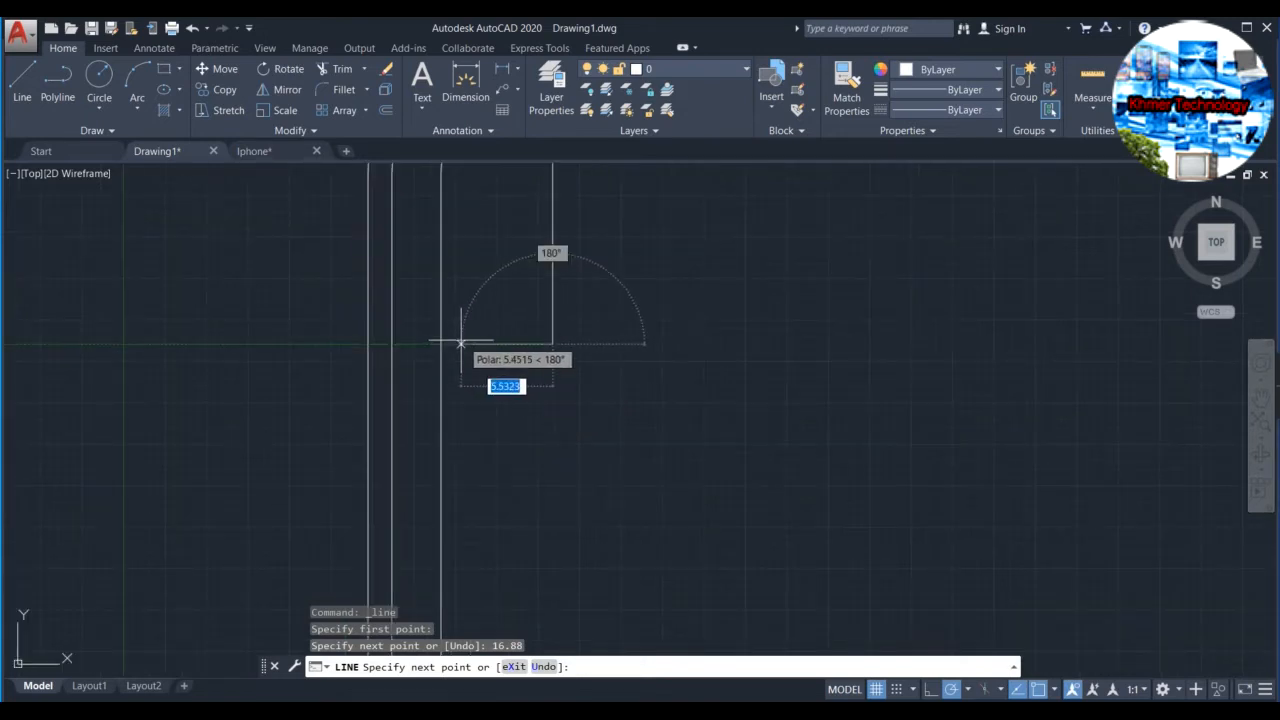
click(441, 344)
middle_drag(808, 344, 418, 331)
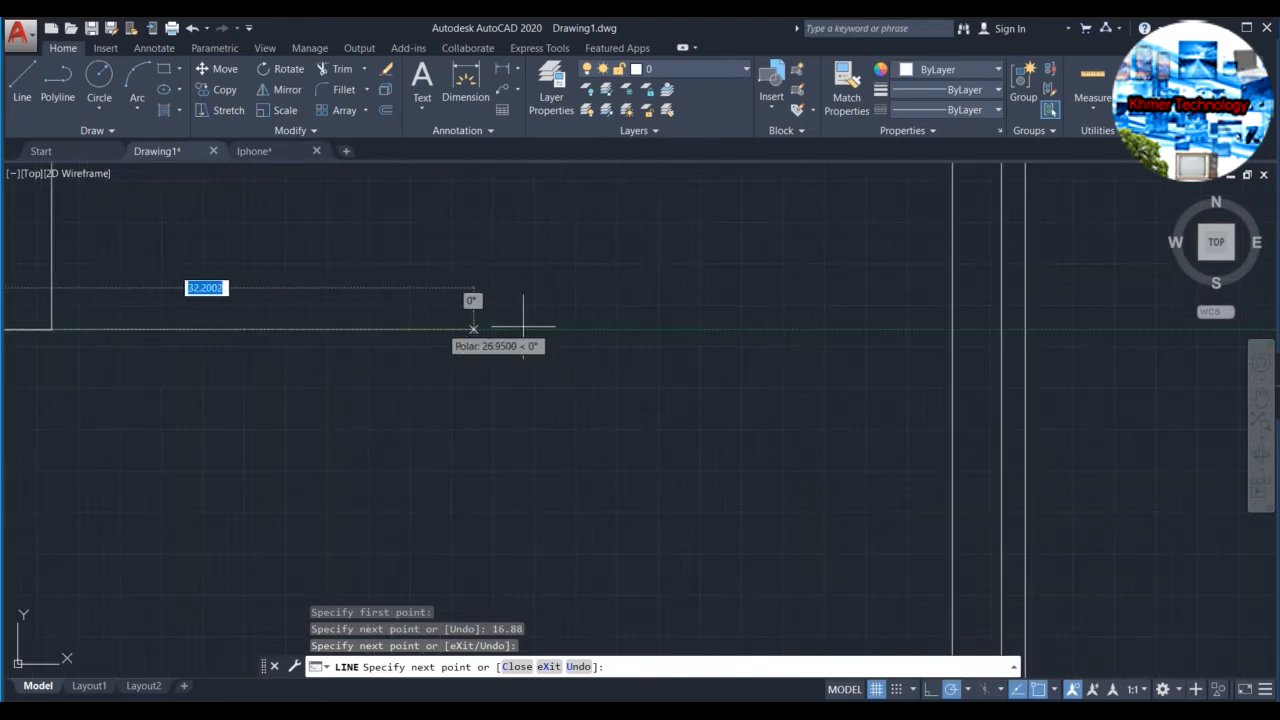
click(950, 329)
scroll(948, 338, down, 5)
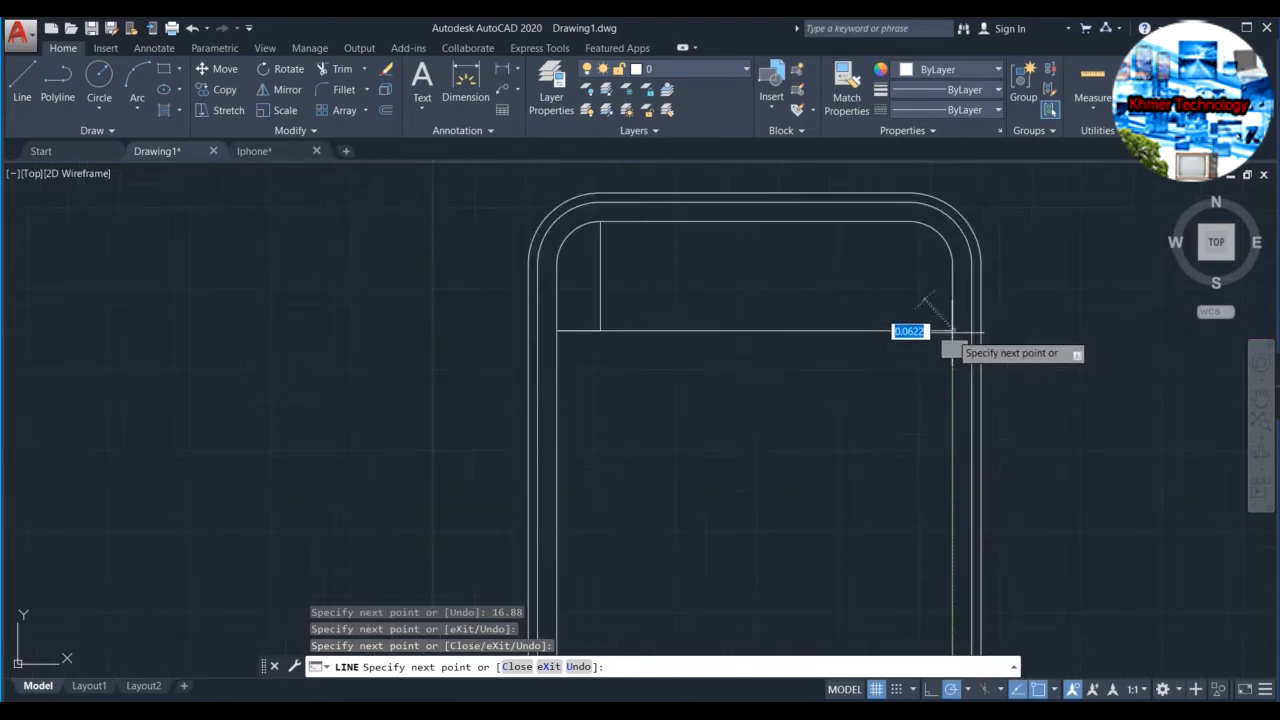
key(Escape)
Erase the vertical helper line above the upper screen line.
scroll(760, 300, up, 2)
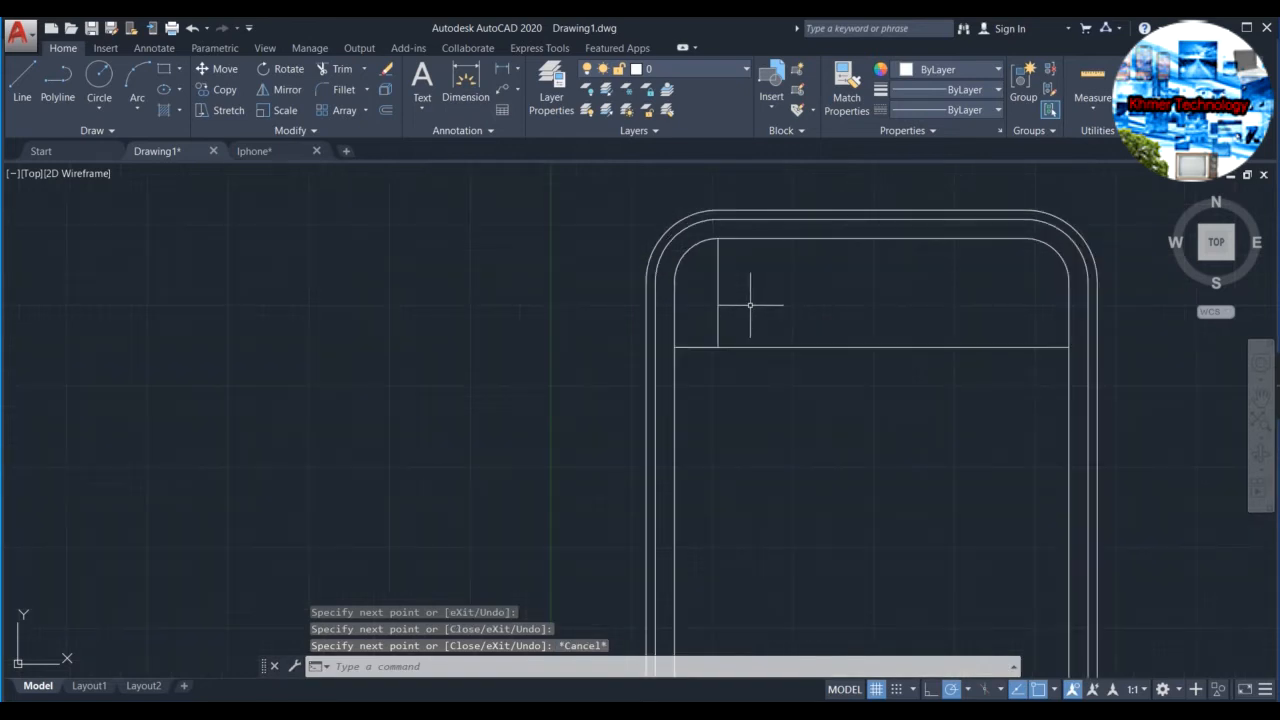
click(717, 292)
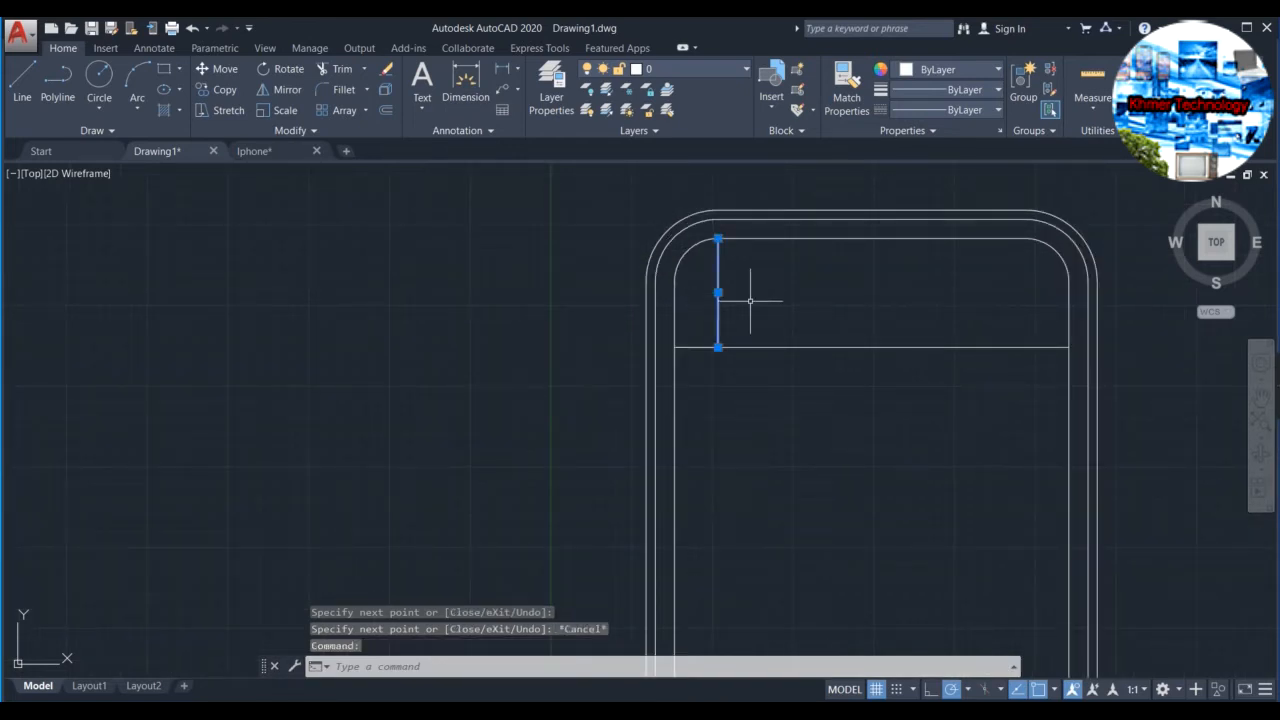
key(Delete)
scroll(703, 348, up, 5)
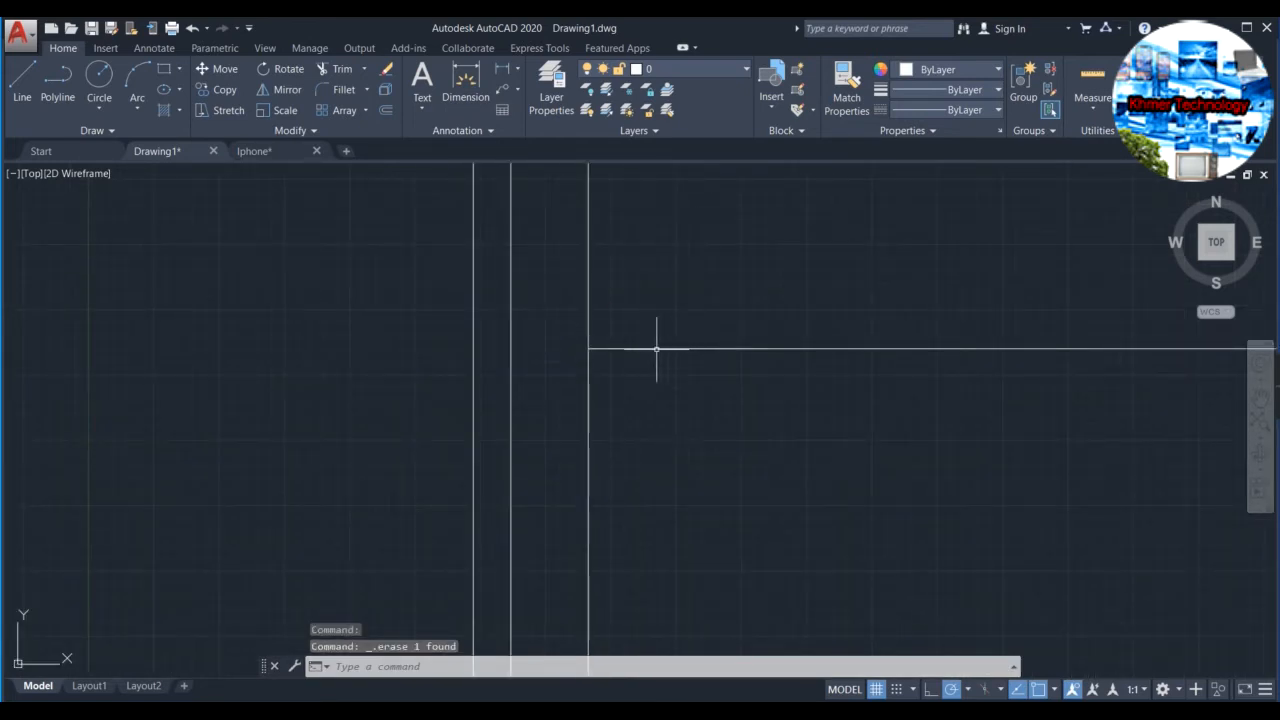
click(640, 349)
key(Escape)
Draw a line 3.55 up from the right end of the upper screen line and continue it horizontally across the border to the outer edge.
scroll(691, 363, down, 5)
mouse_move(872, 328)
middle_down()
mouse_move(883, 366)
mouse_move(759, 364)
middle_up()
scroll(846, 343, up, 4)
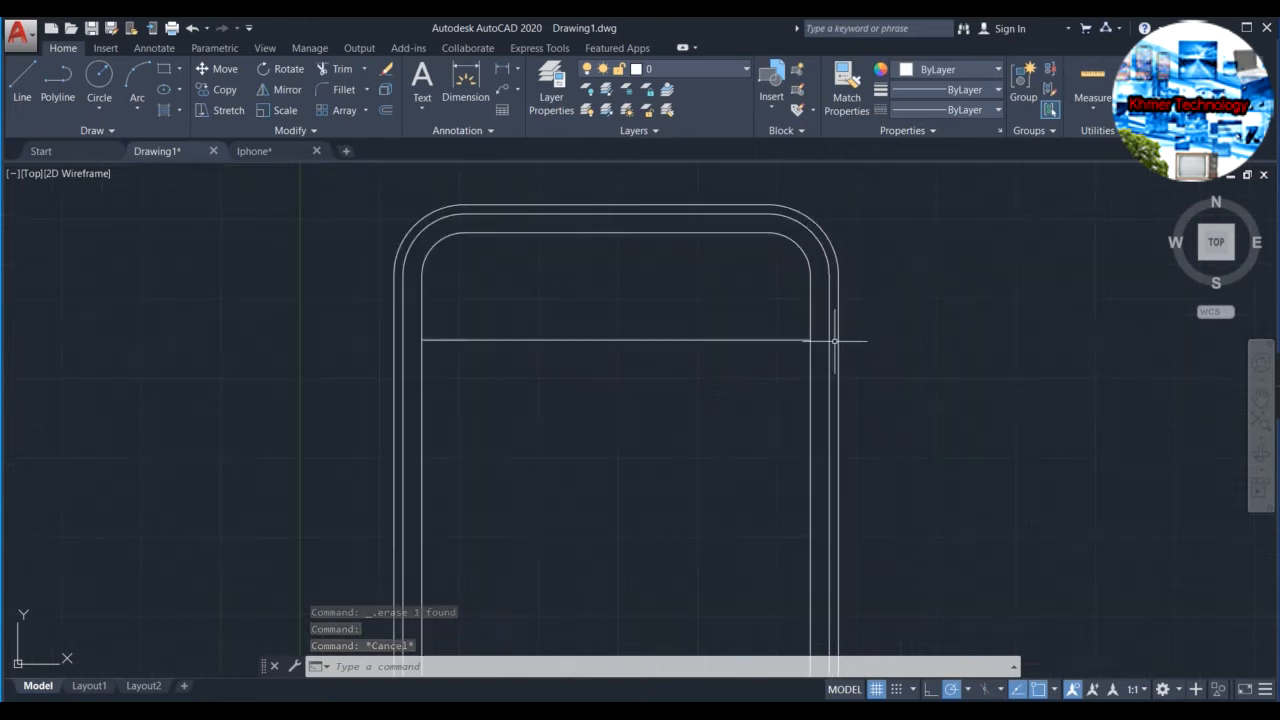
click(20, 80)
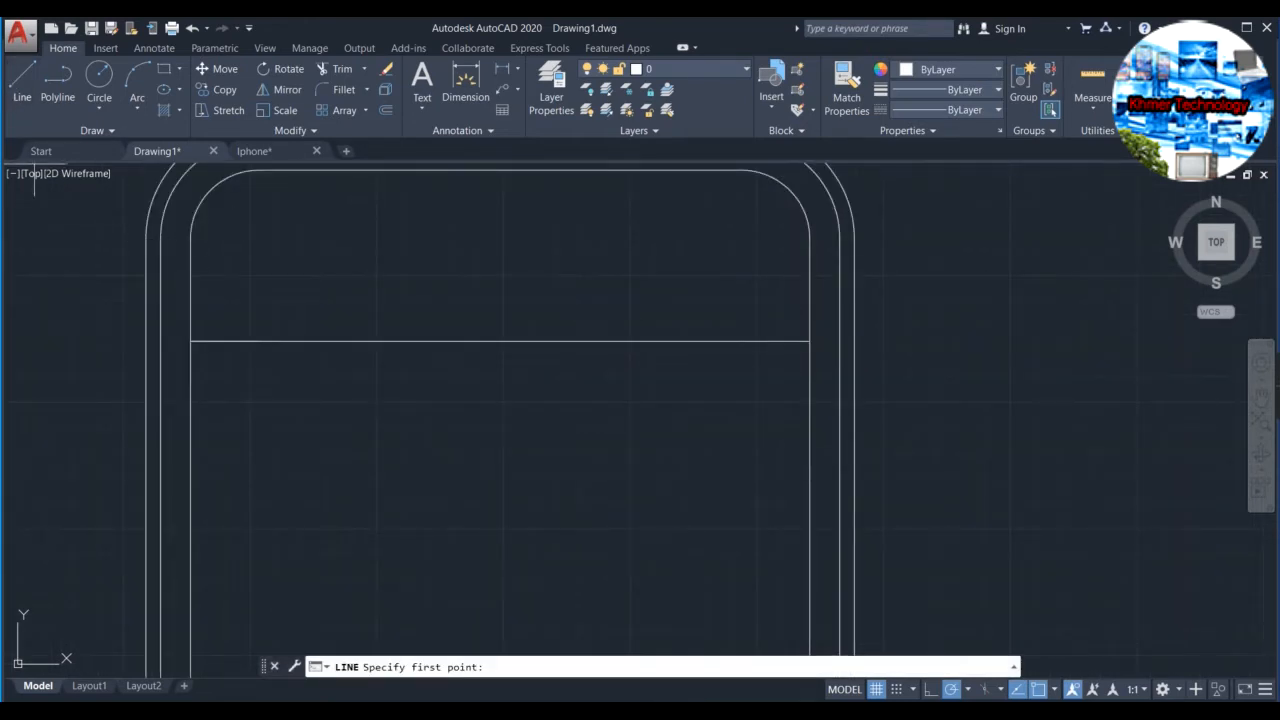
click(809, 341)
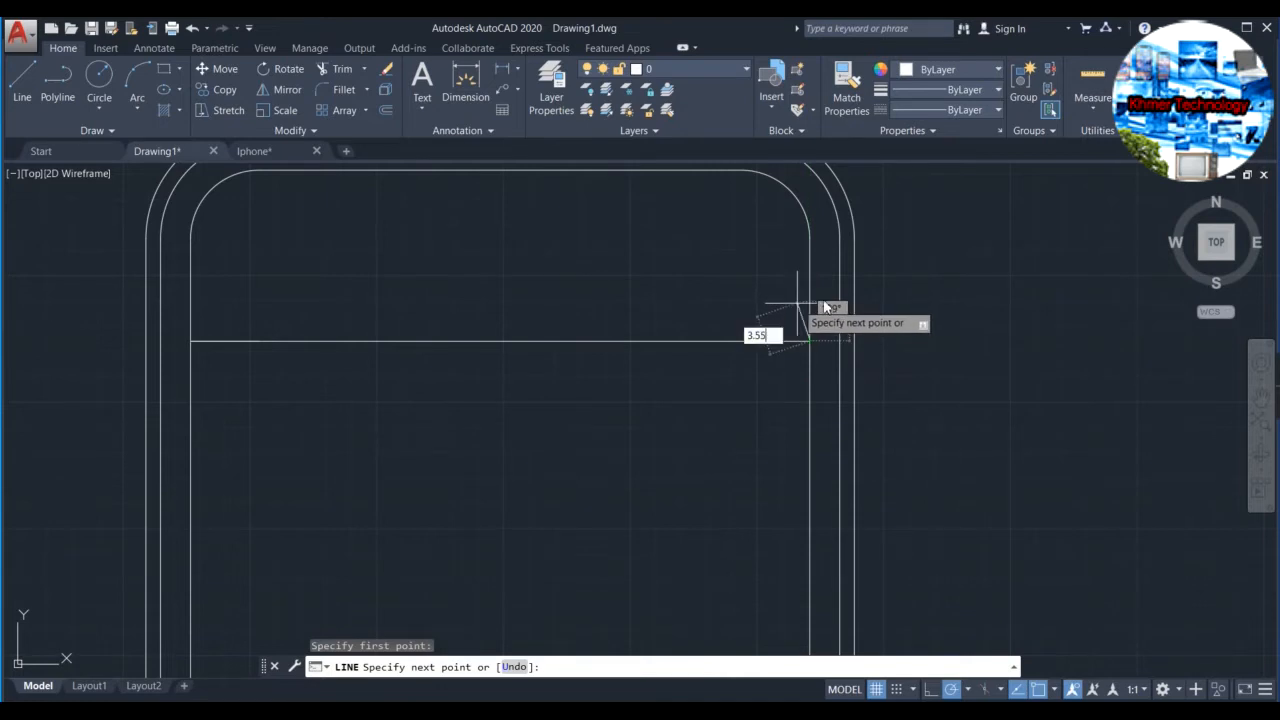
key(Escape)
text(3.55)
key(Return)
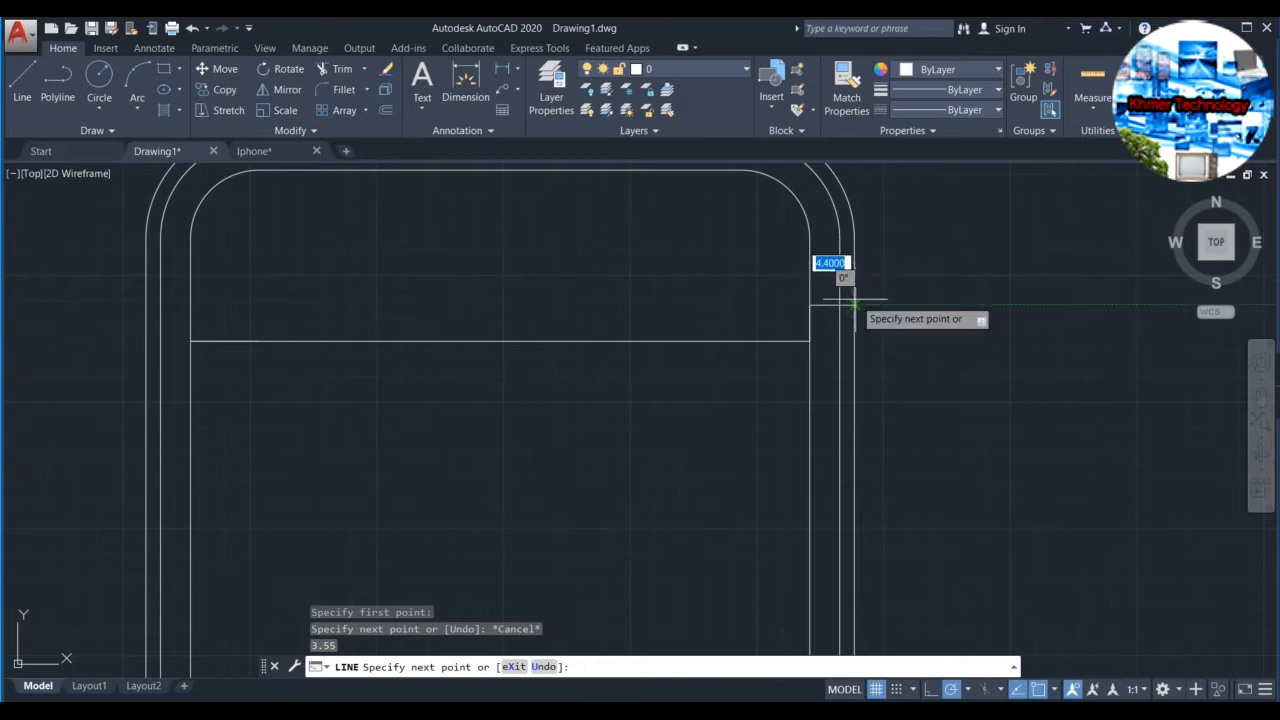
scroll(853, 302, up, 3)
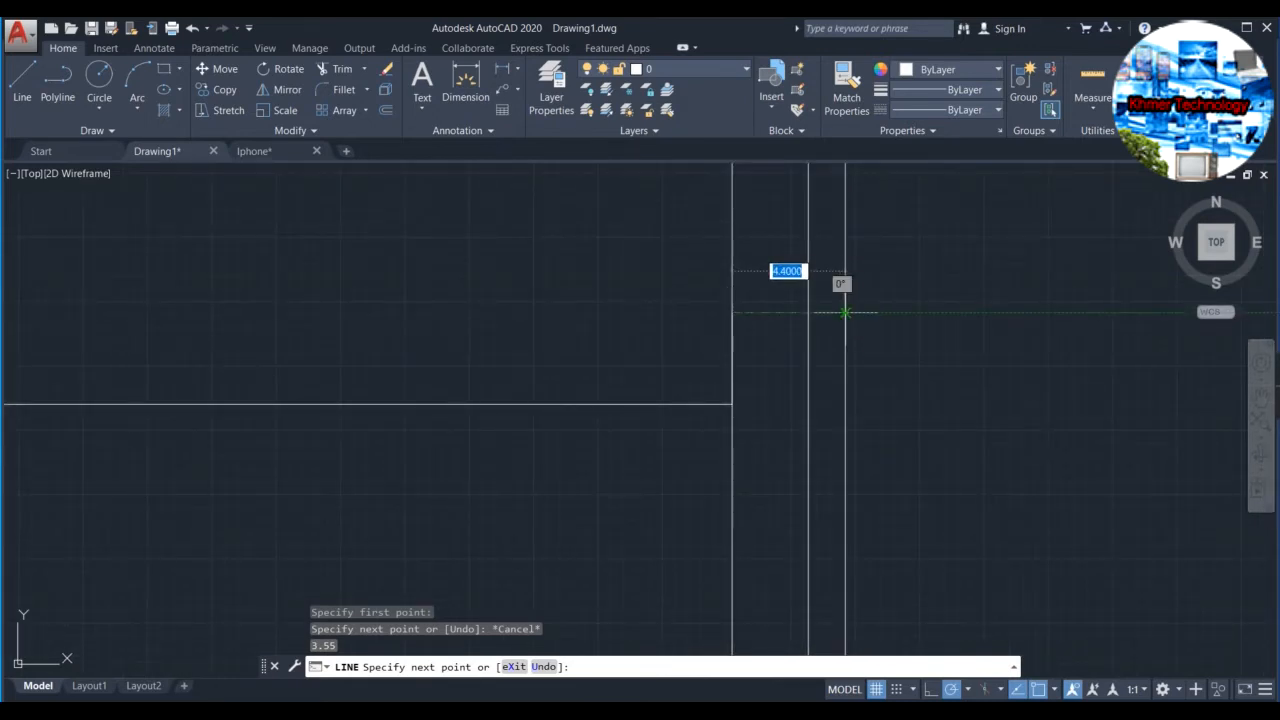
click(886, 292)
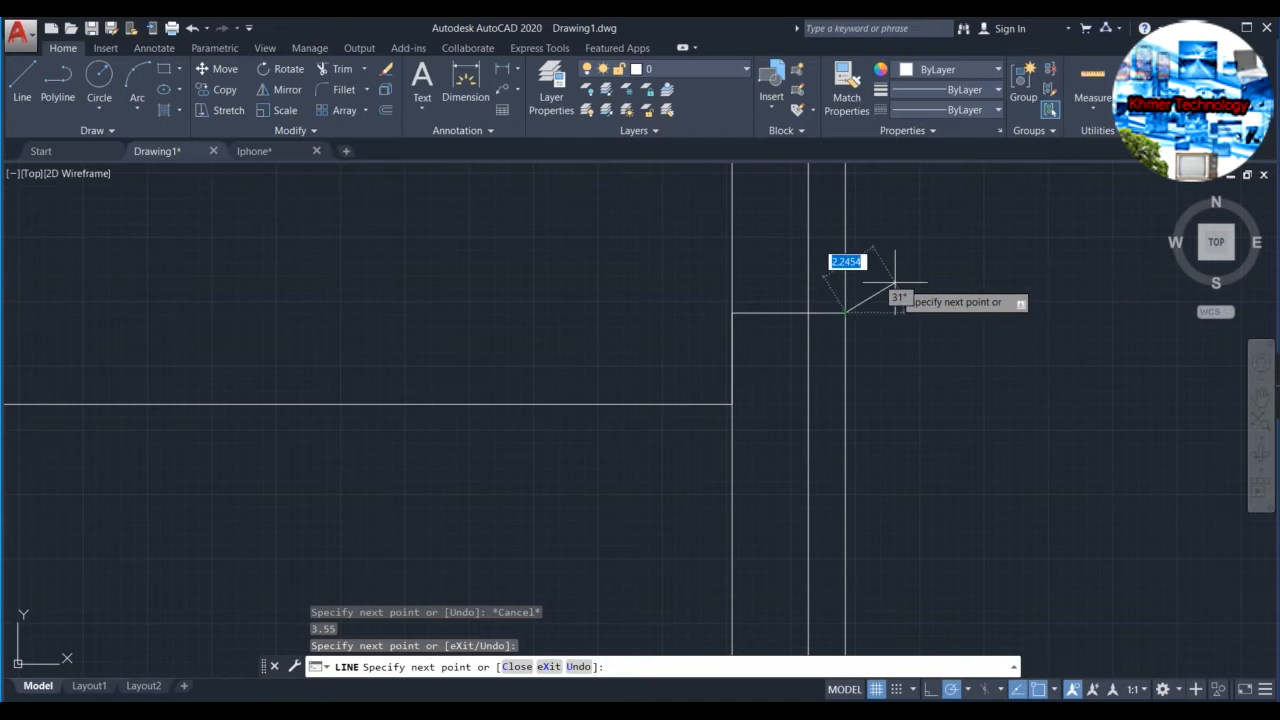
key(Escape)
Draw a line 3.55 up from the left end of the upper screen line and continue it horizontally to the left outer edge.
scroll(890, 292, down, 3)
scroll(890, 292, down, 4)
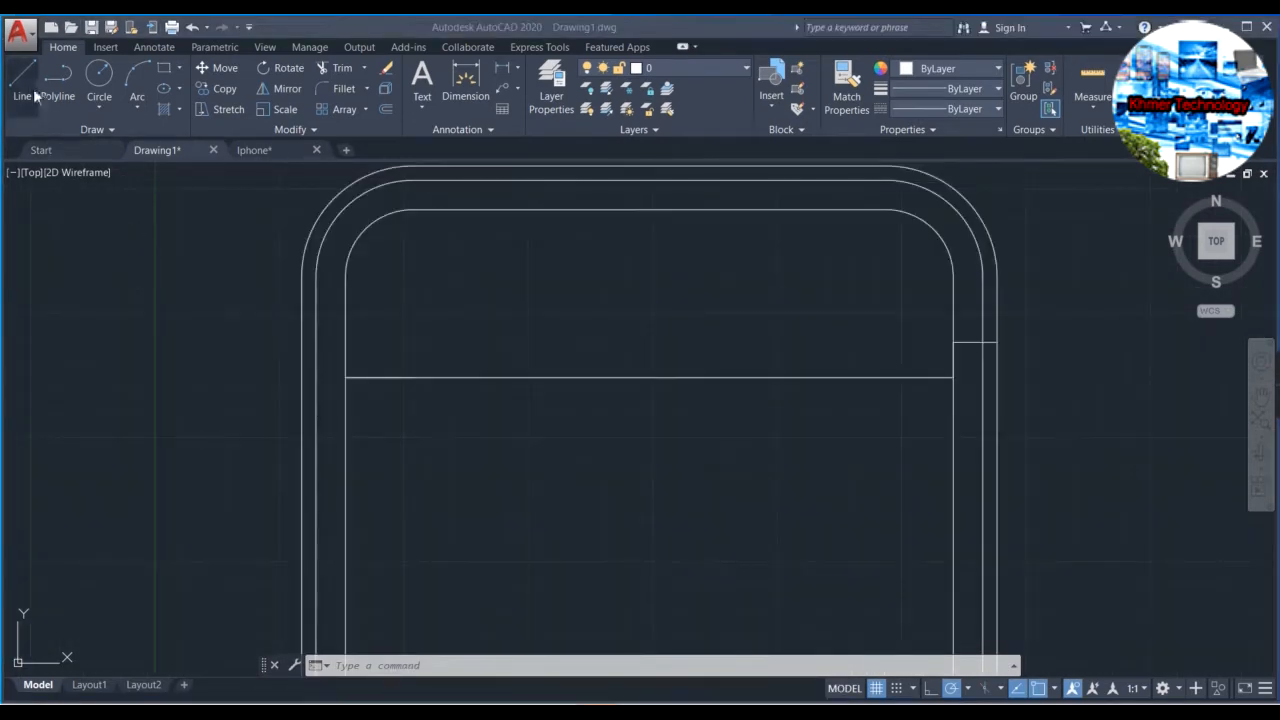
click(24, 76)
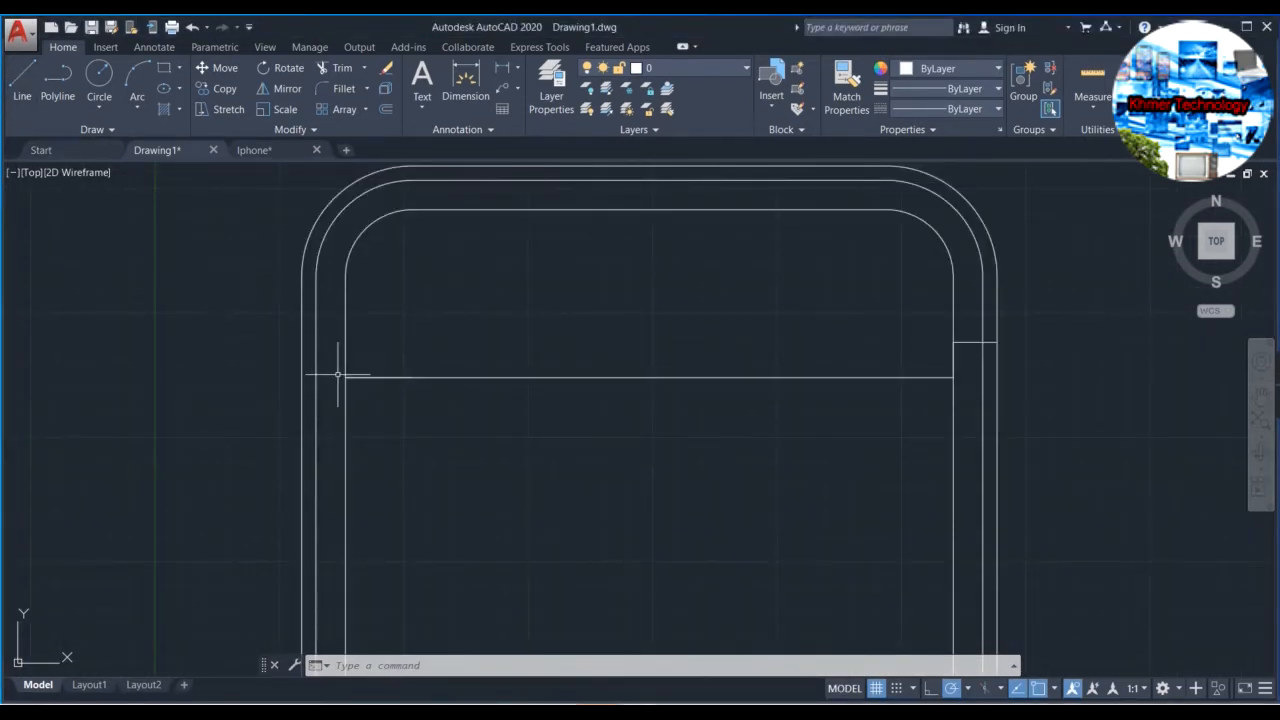
click(28, 88)
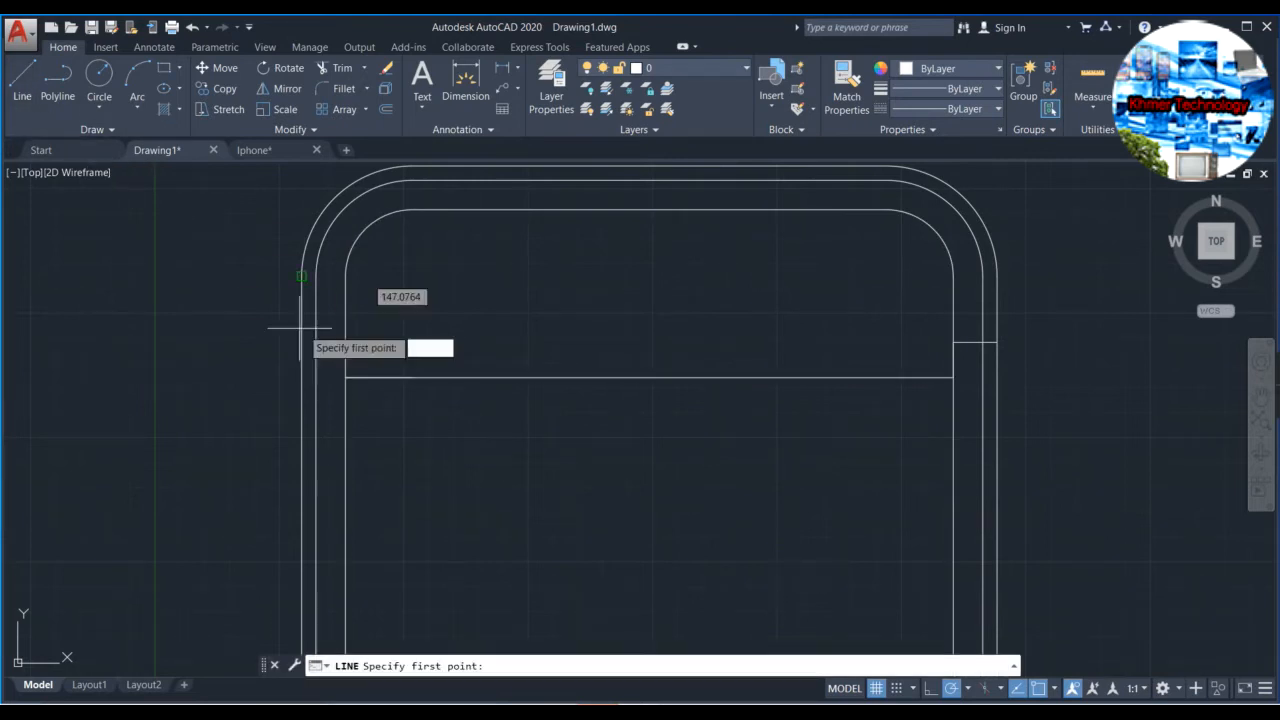
click(345, 377)
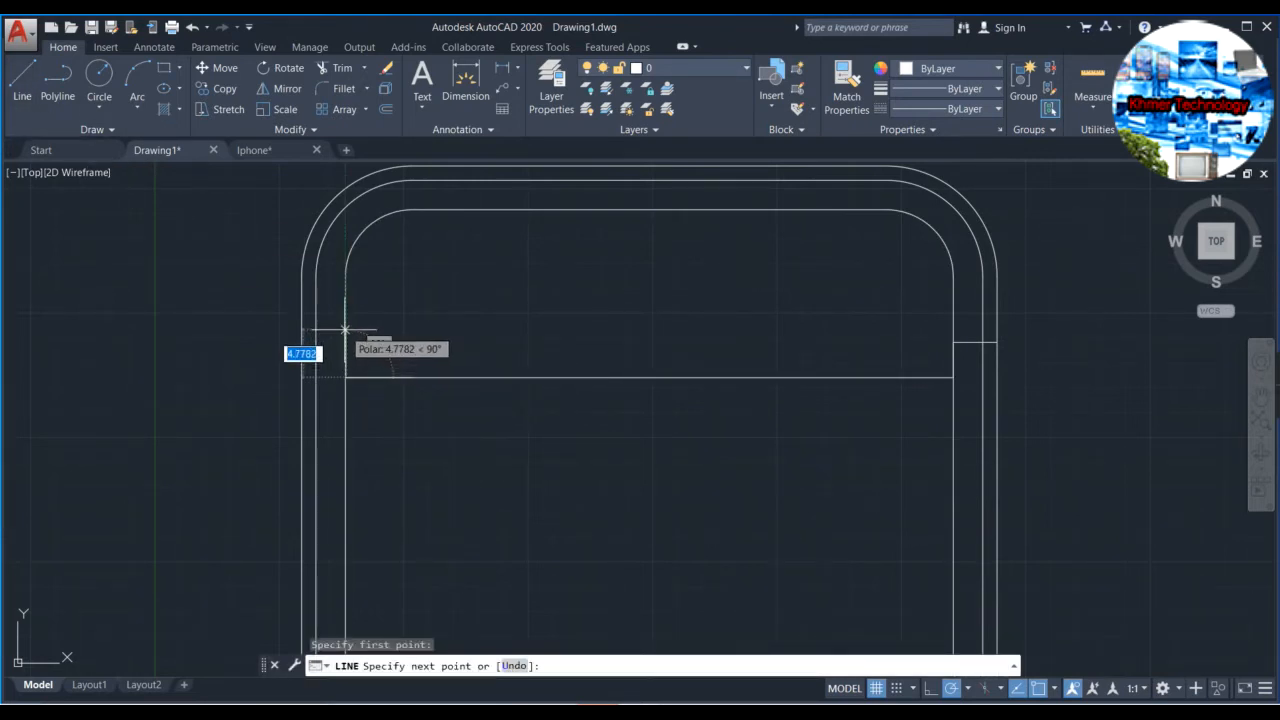
text(3.55)
key(Return)
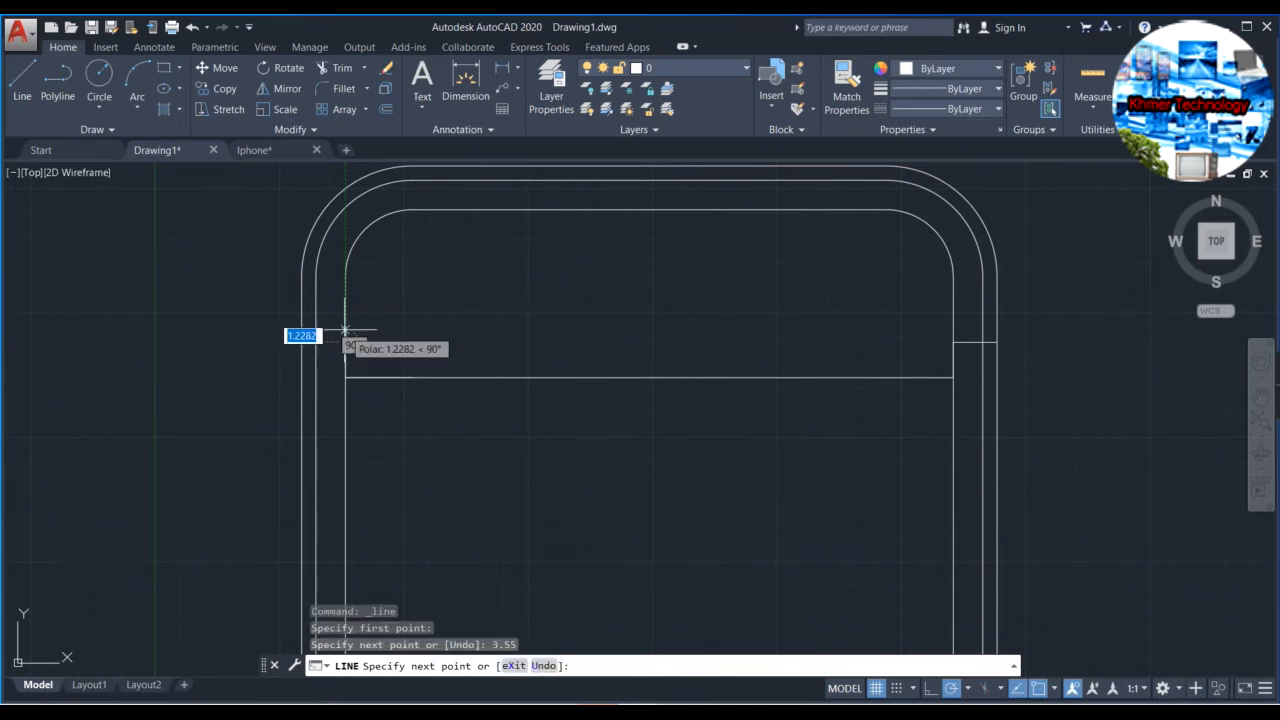
scroll(288, 342, up, 4)
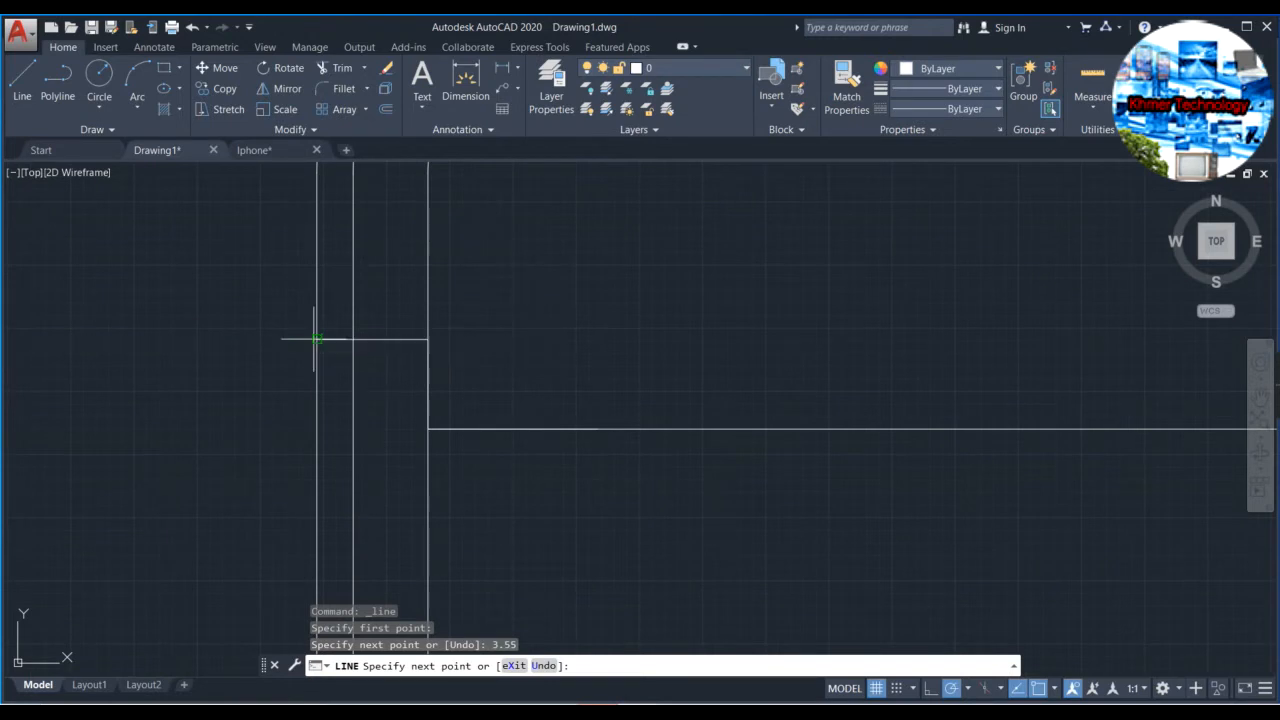
click(317, 339)
key(Escape)
Draw a line 2.96 long downward from the right end of the upper screen line along the inner border edge.
scroll(384, 334, down, 4)
scroll(543, 351, down, 2)
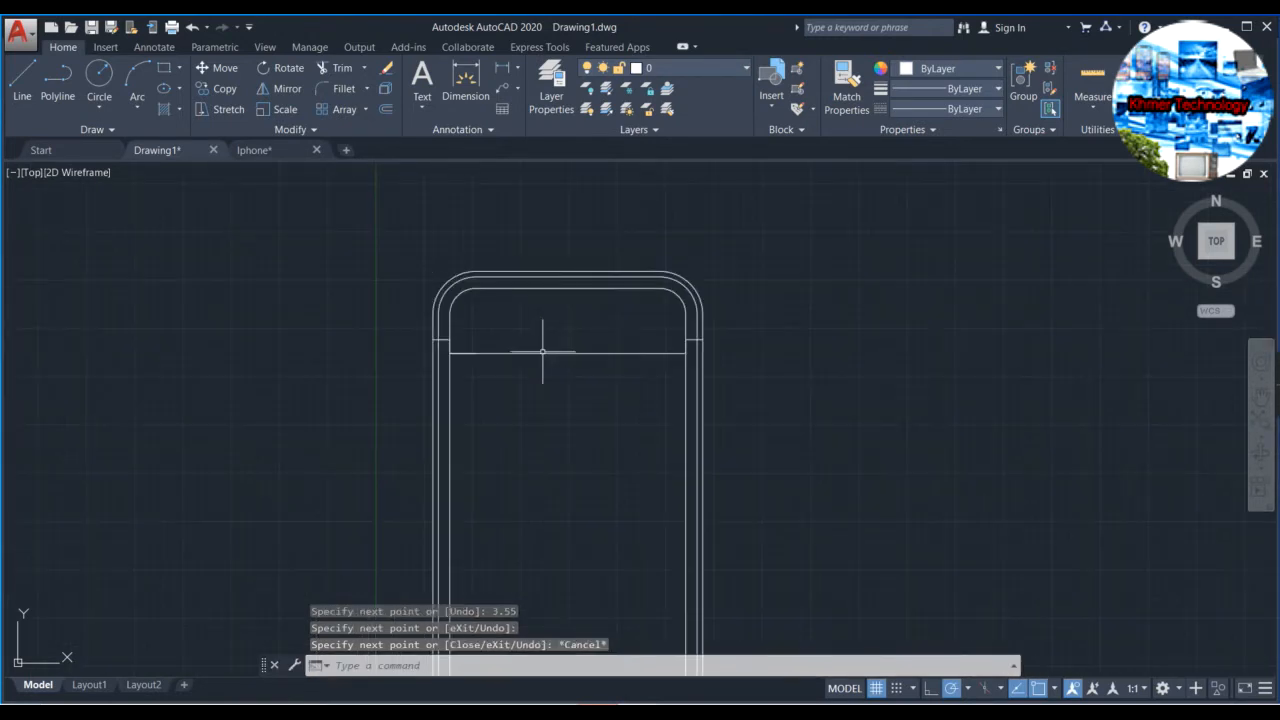
middle_drag(666, 406, 617, 357)
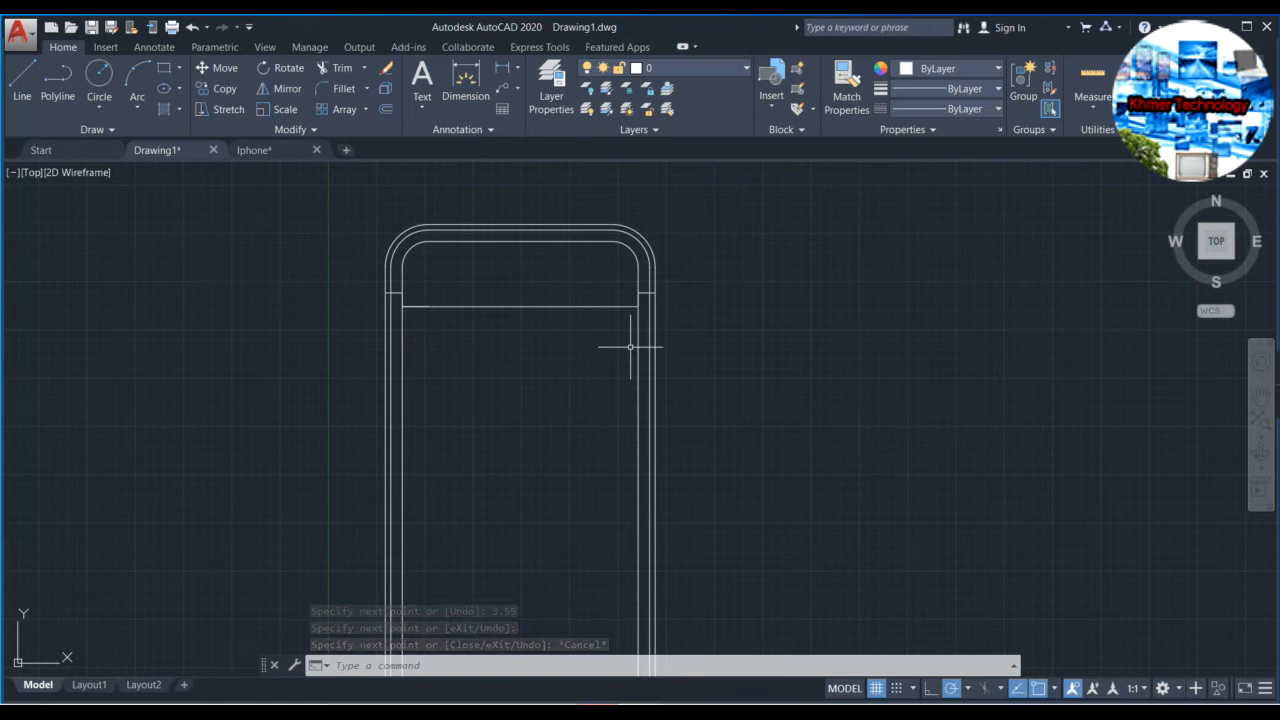
scroll(755, 370, up, 2)
middle_drag(660, 348, 601, 261)
scroll(541, 238, up, 2)
scroll(508, 229, down, 4)
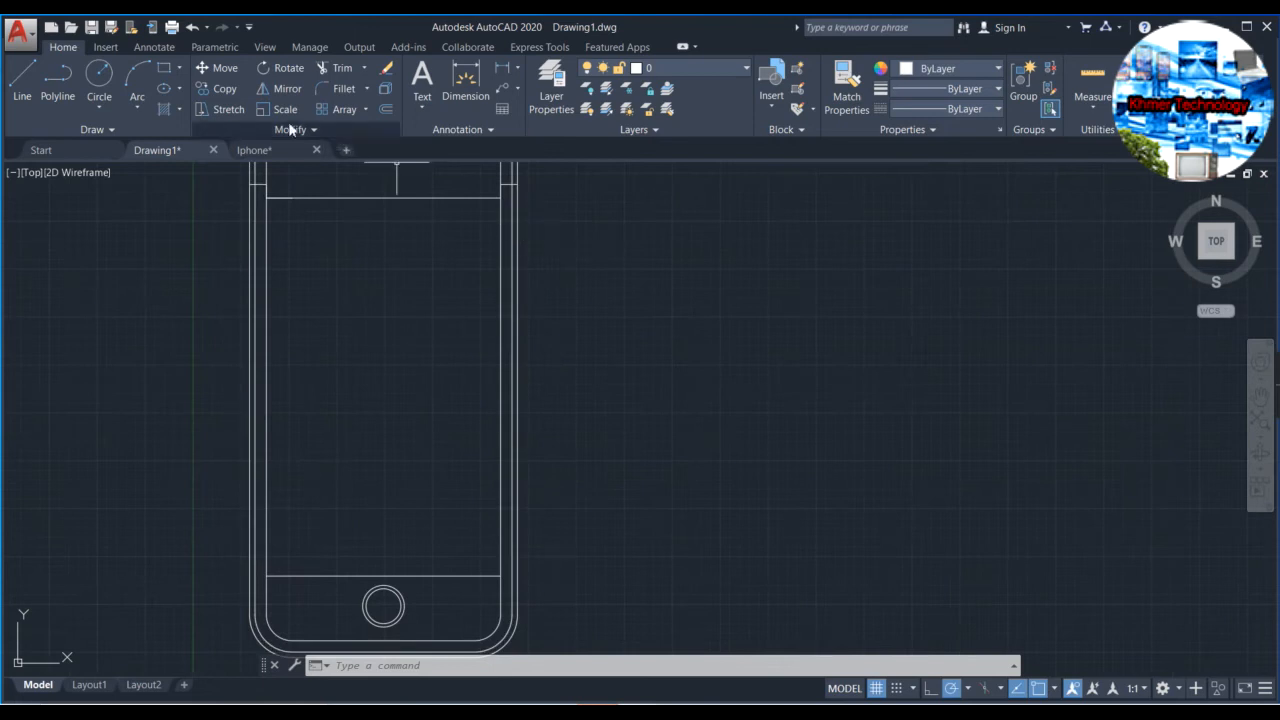
click(30, 76)
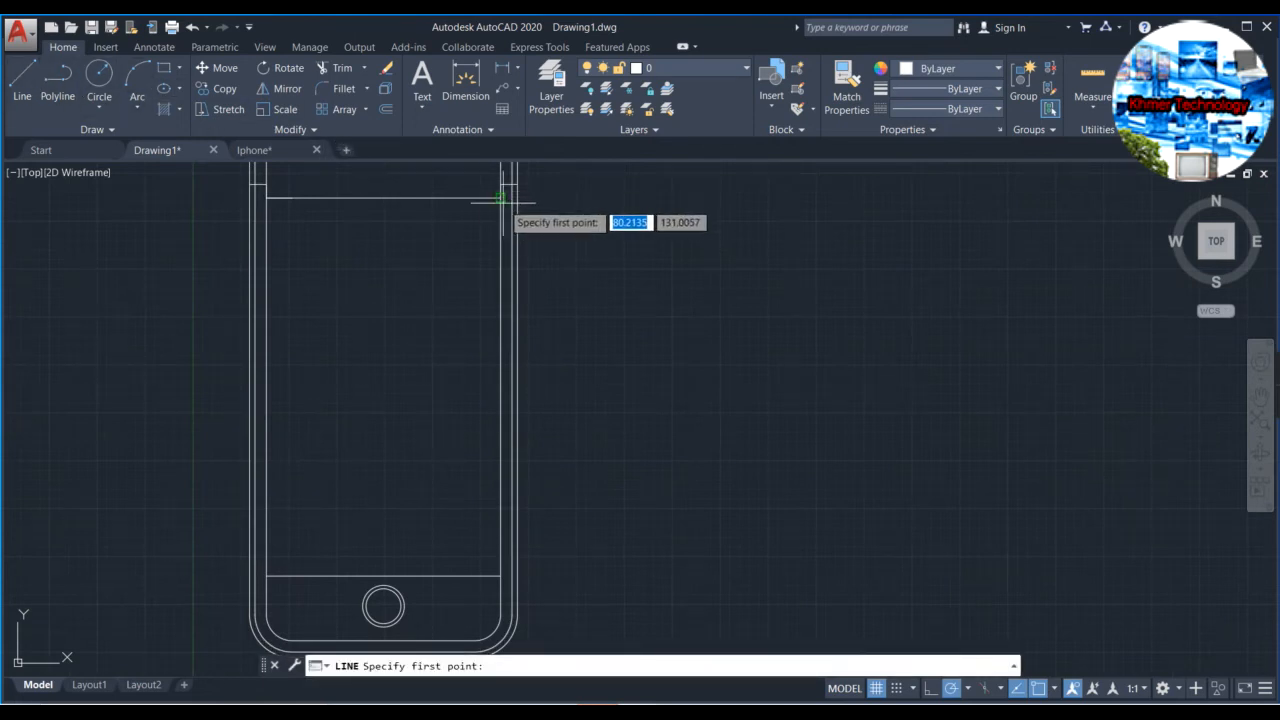
click(500, 198)
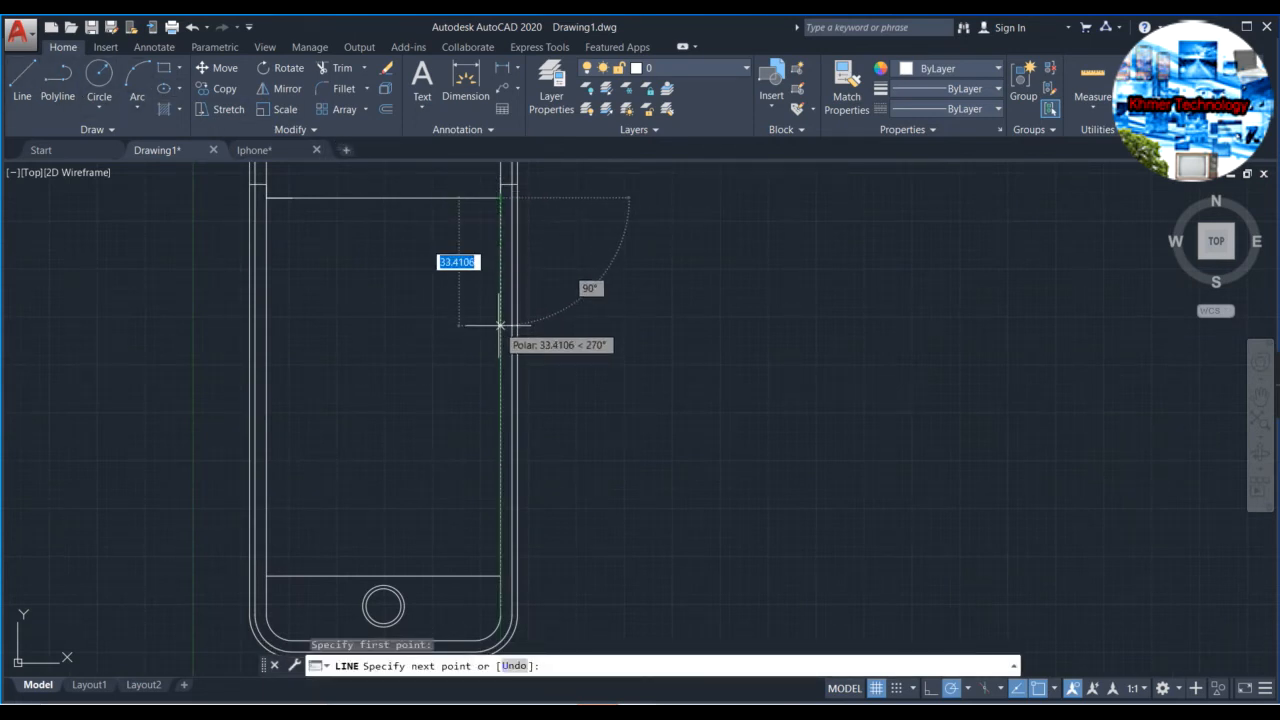
text(2)
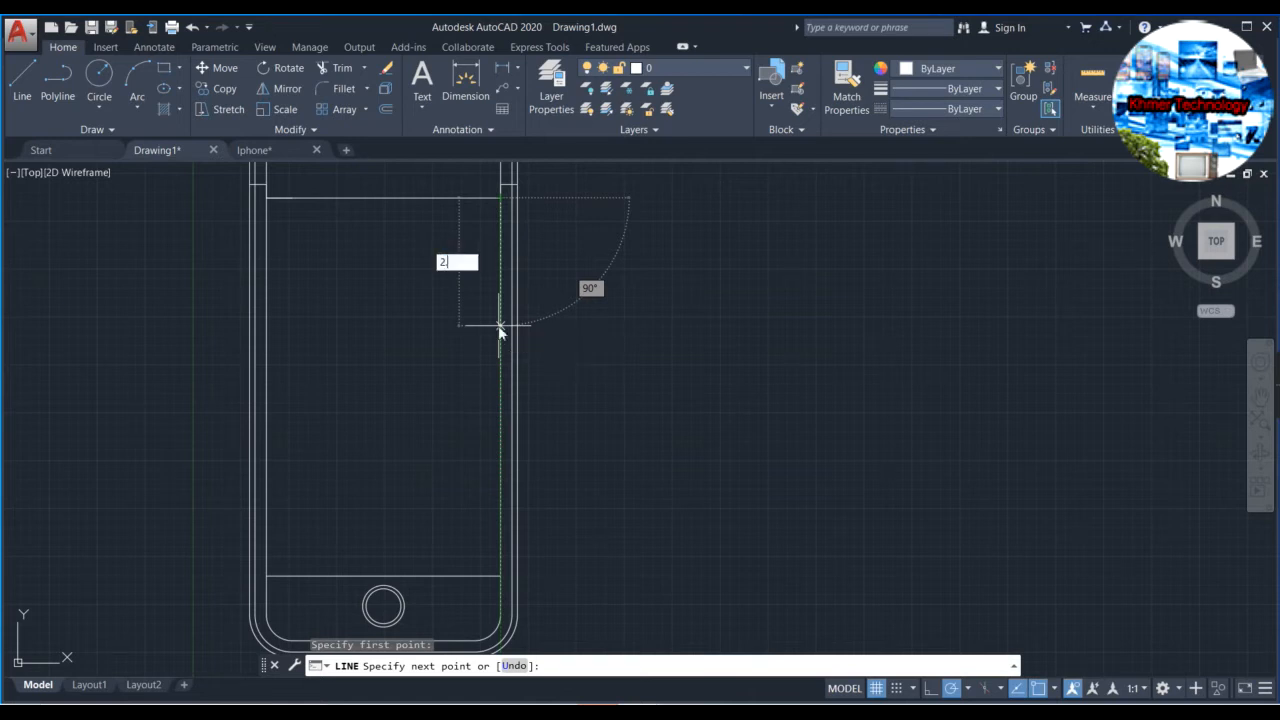
text(.96)
key(Return)
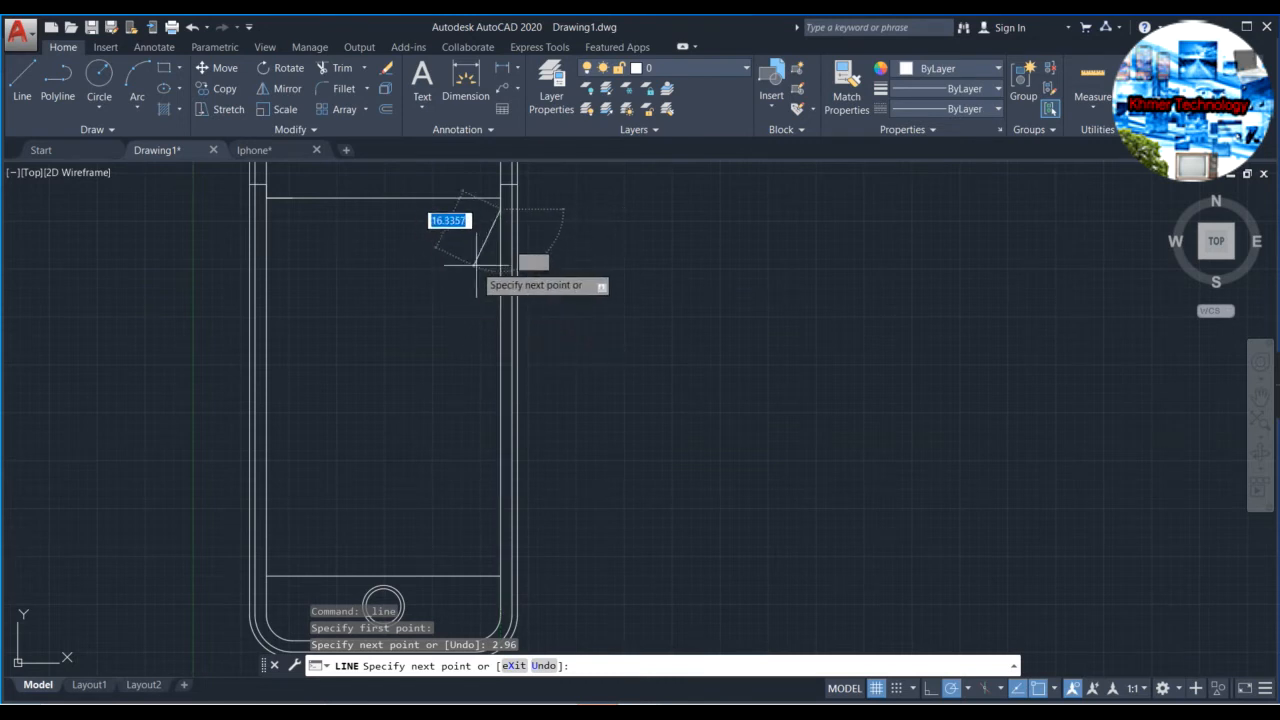
scroll(474, 340, up, 4)
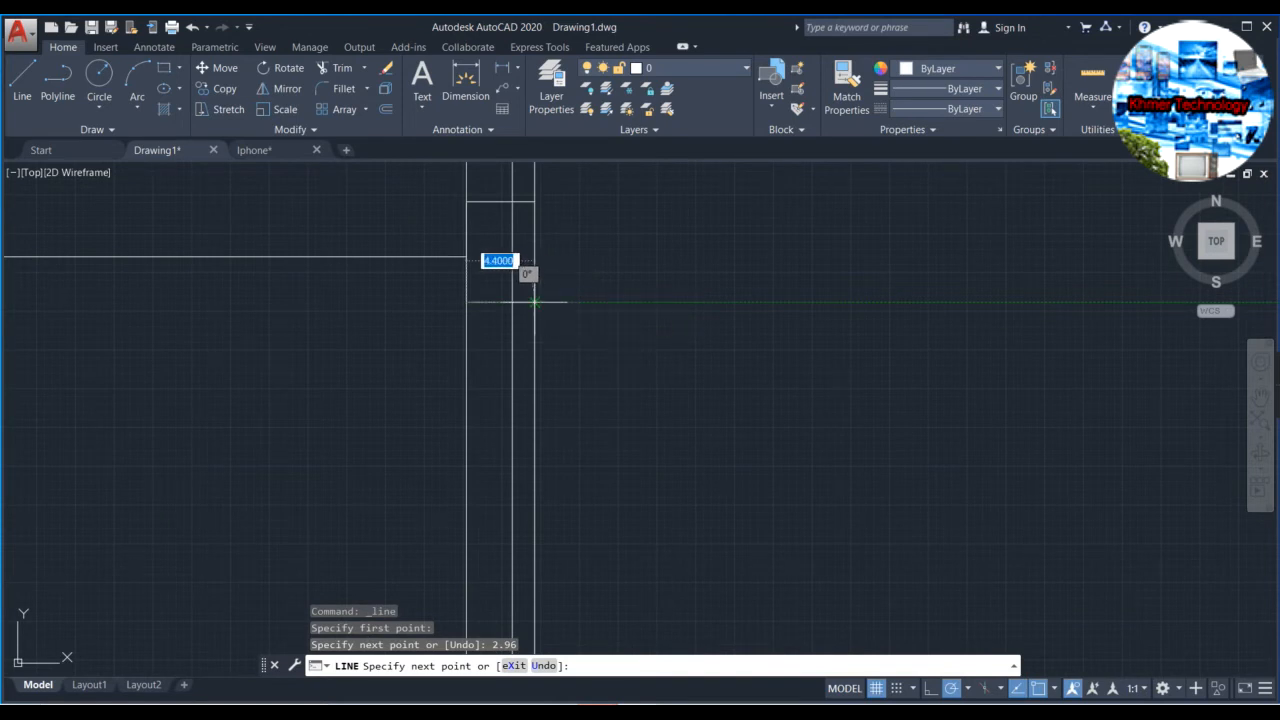
scroll(534, 301, up, 2)
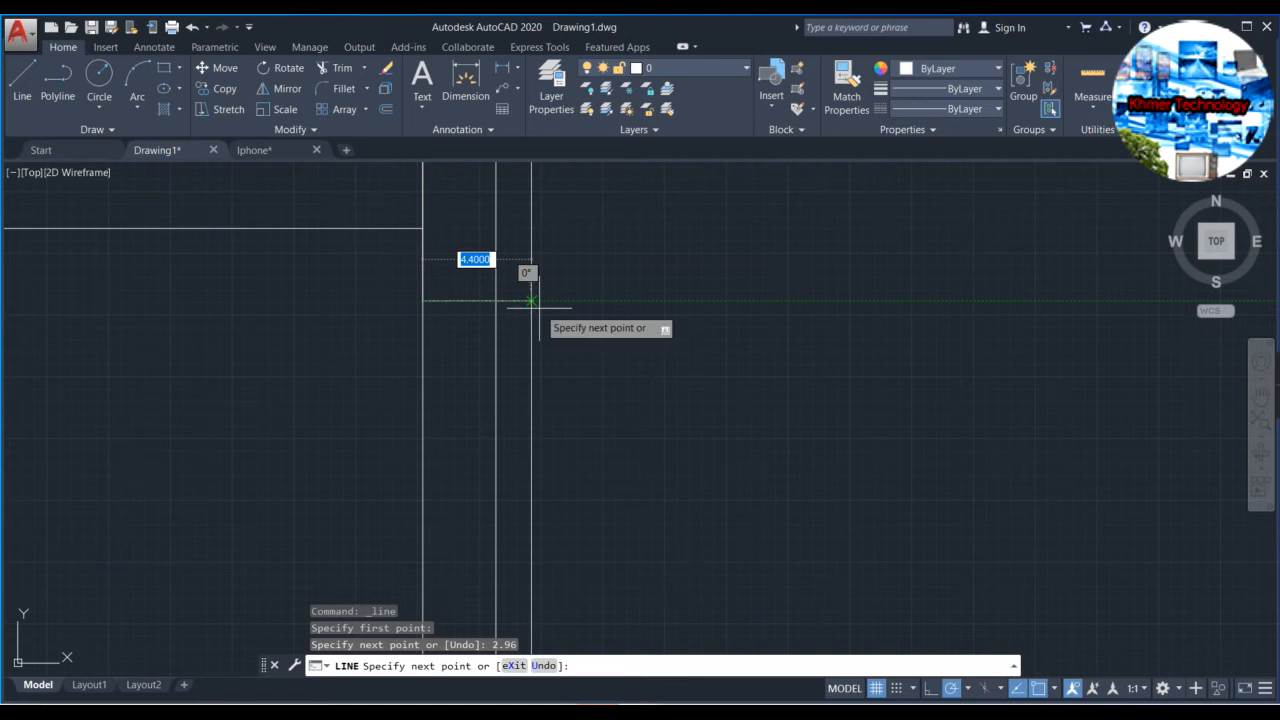
key(Escape)
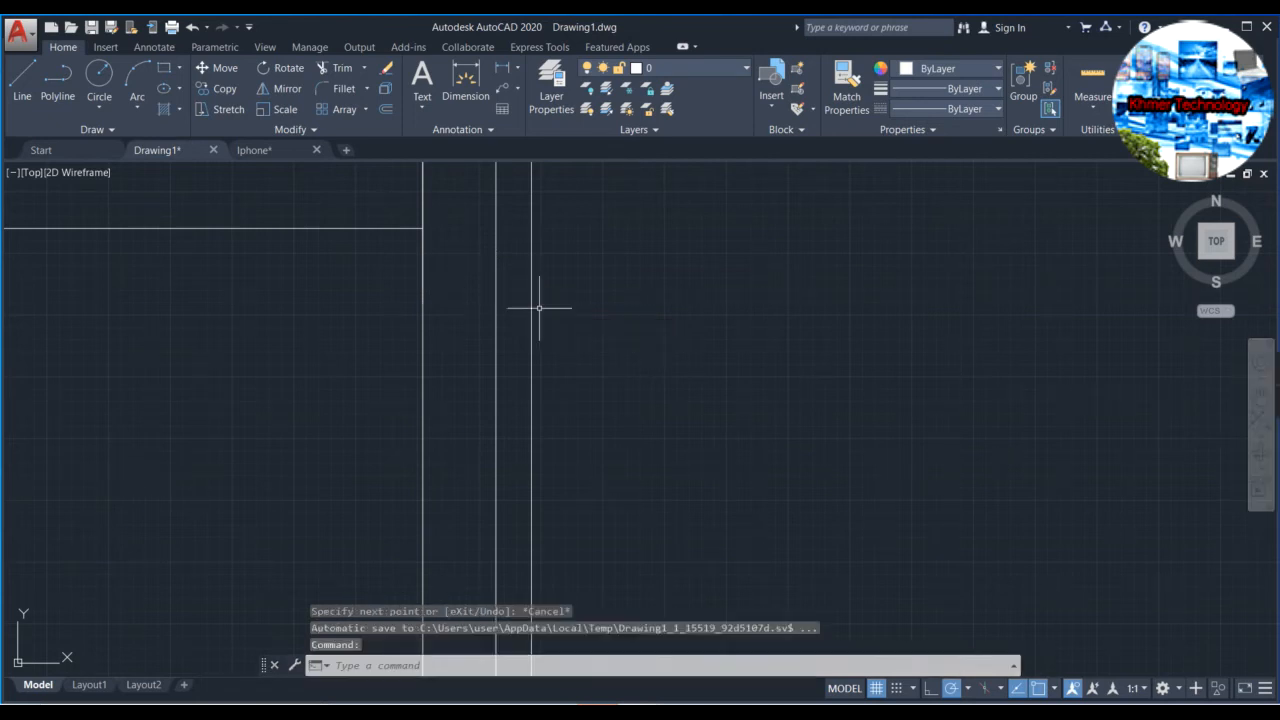
scroll(539, 308, down, 2)
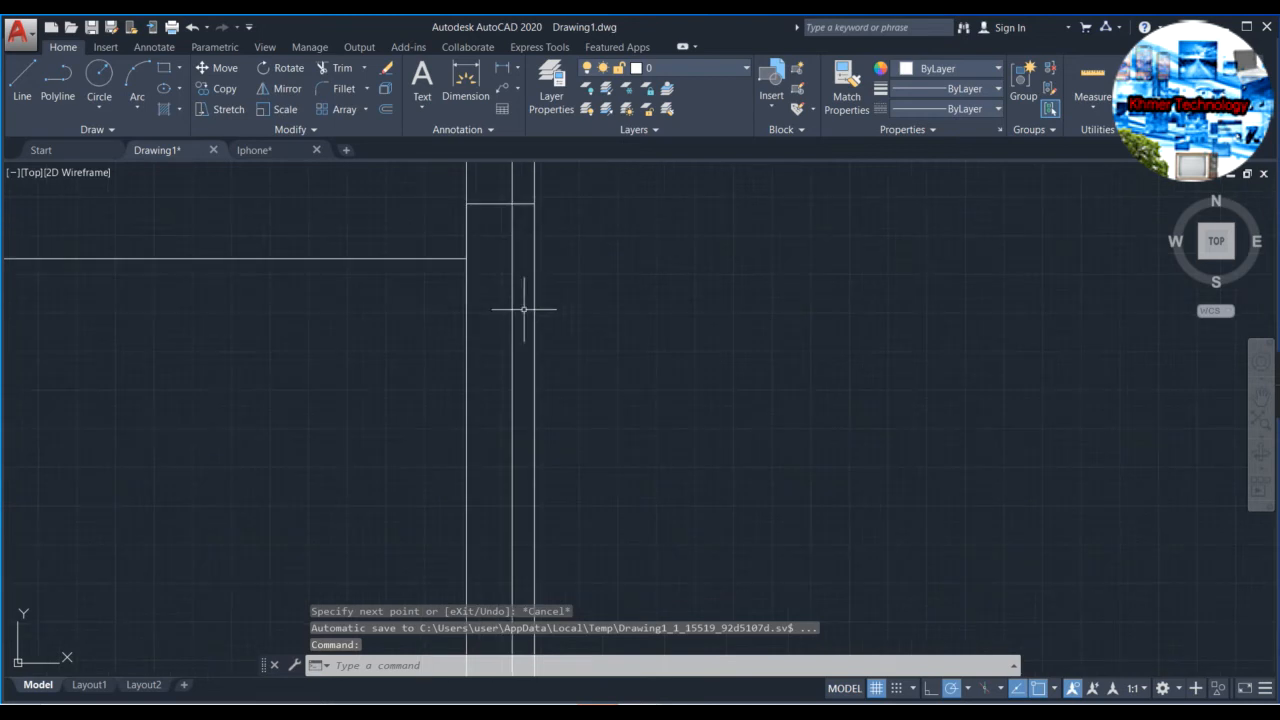
Replace the 2.96 line below the upper screen line's right end with one 12.52 down, continued horizontally across the border to the outer edge.
click(466, 280)
key(Delete)
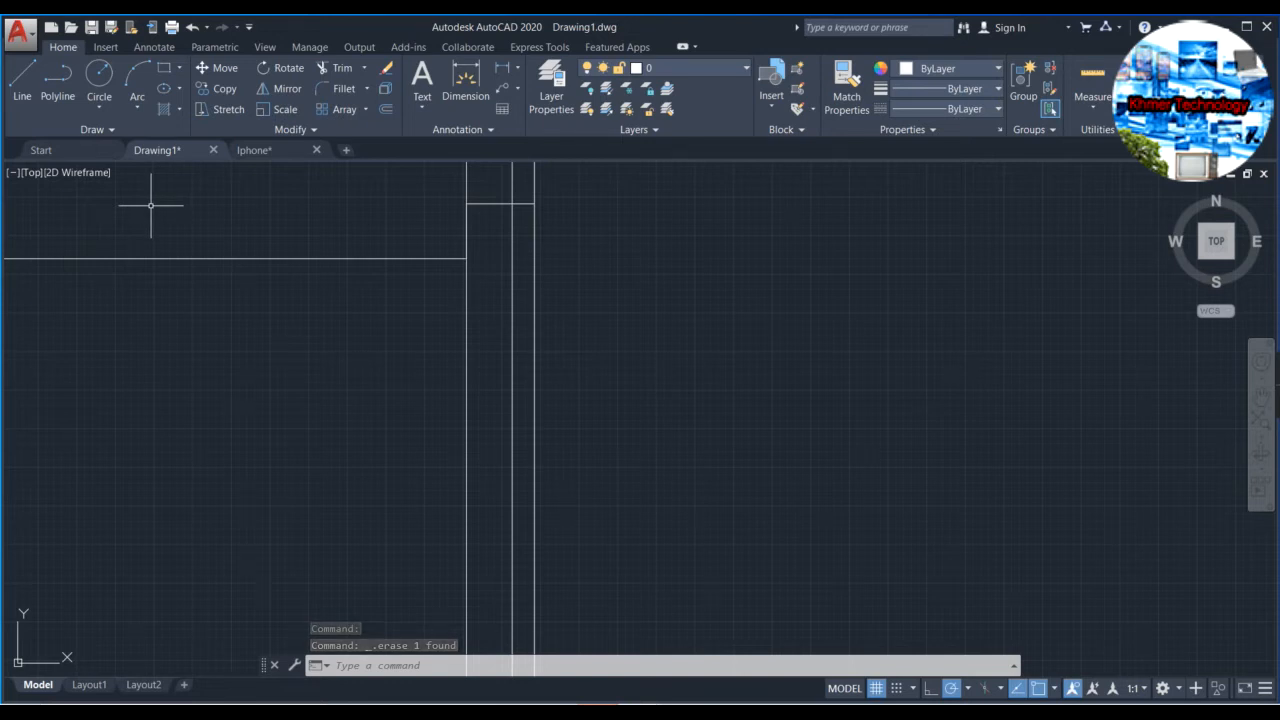
click(21, 85)
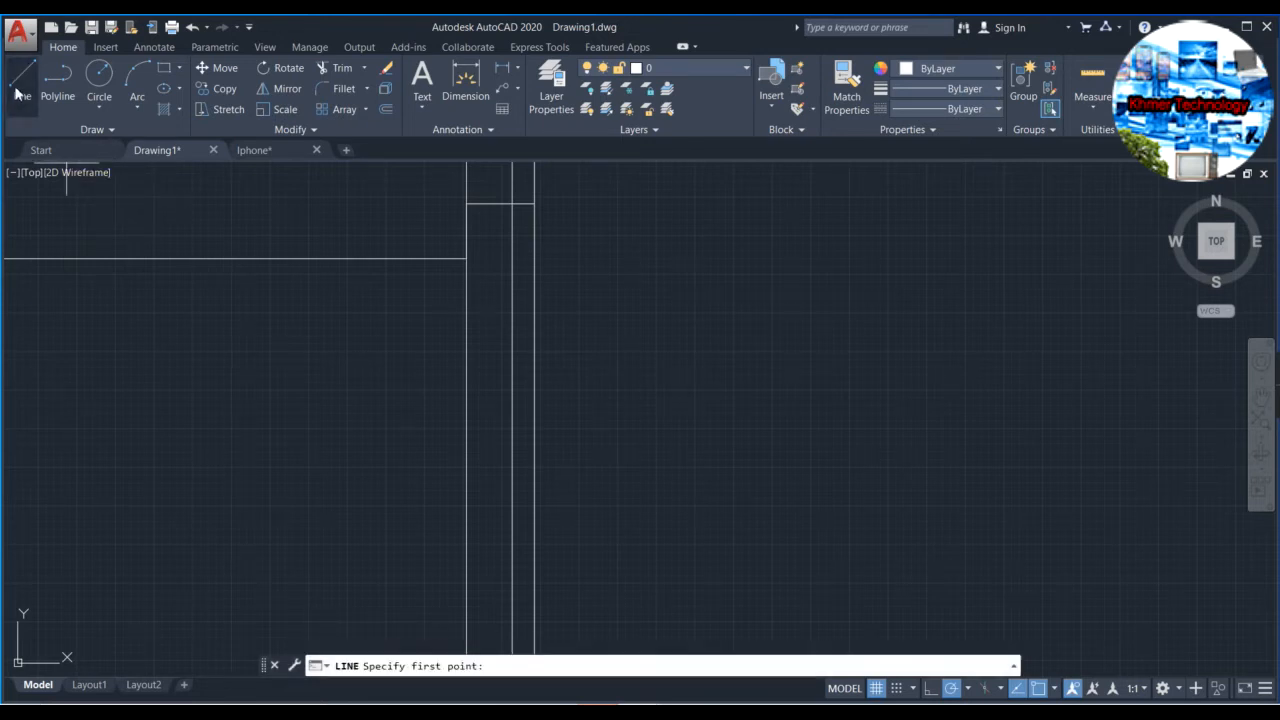
click(466, 259)
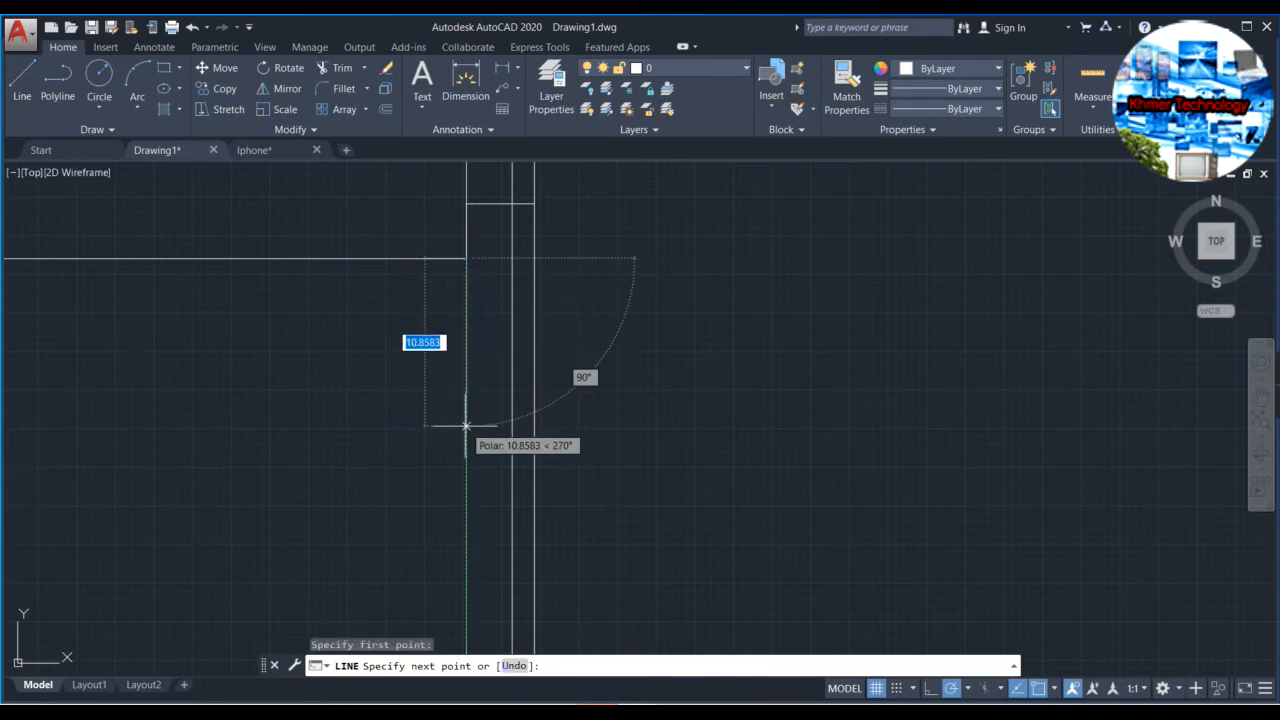
text(12.52)
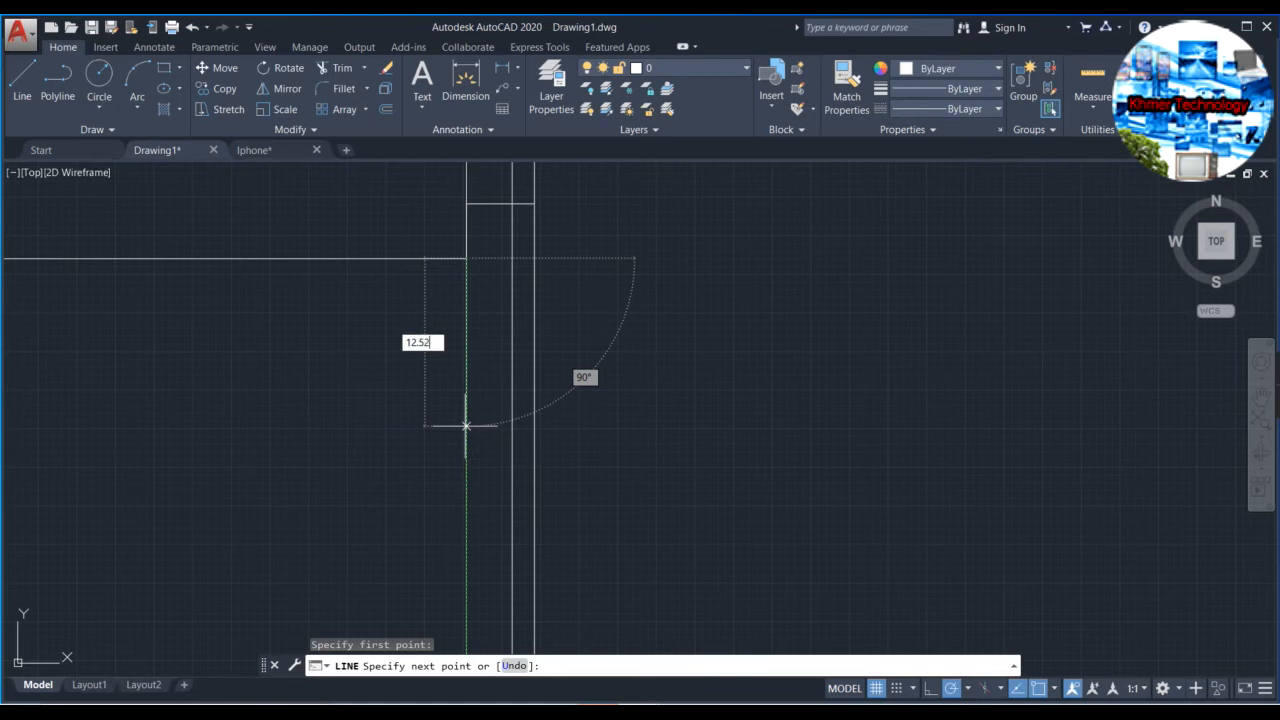
key(Return)
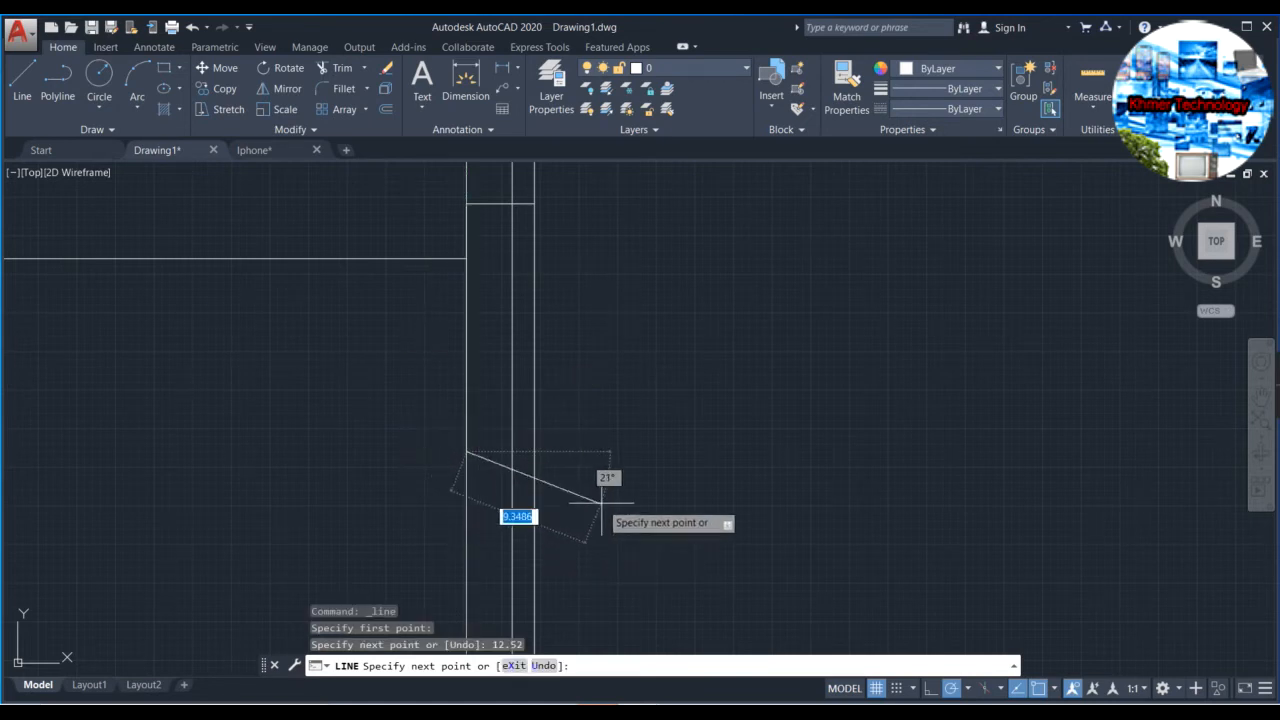
click(534, 452)
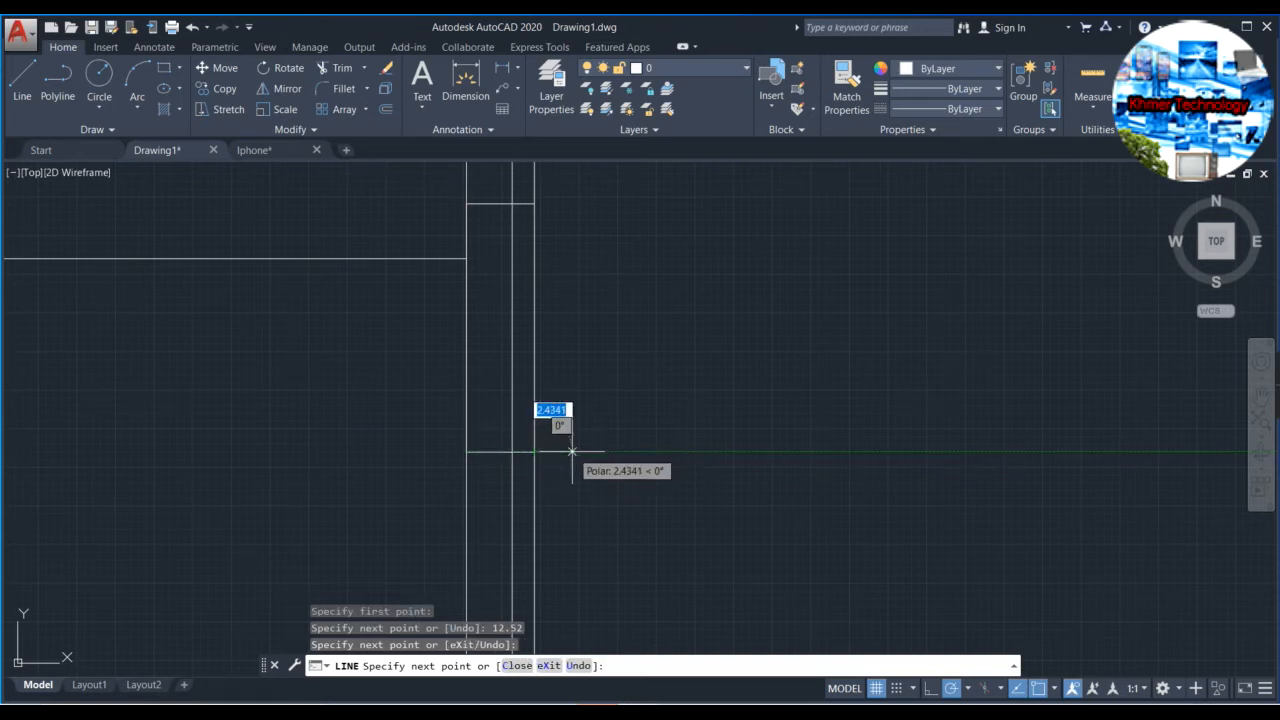
Continue the line 0.46 outward, 10 down and back to the outer edge to form the side button outline.
text(0)
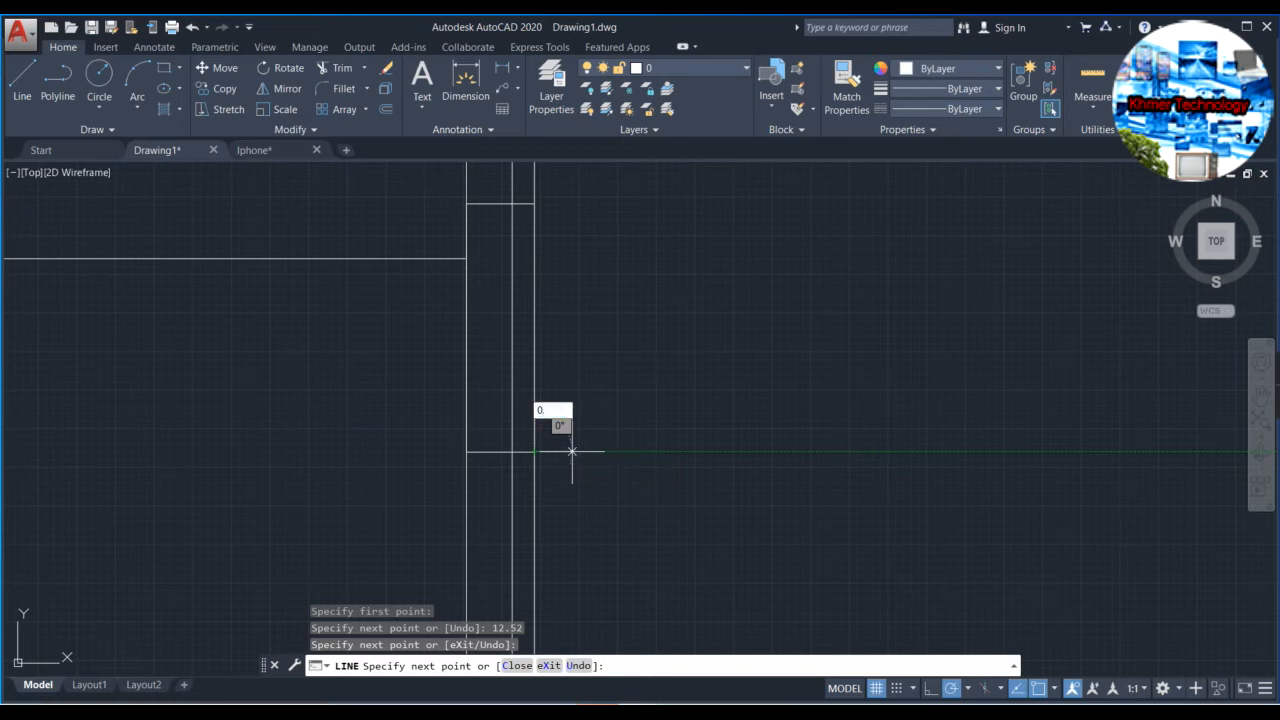
text(.46)
key(Return)
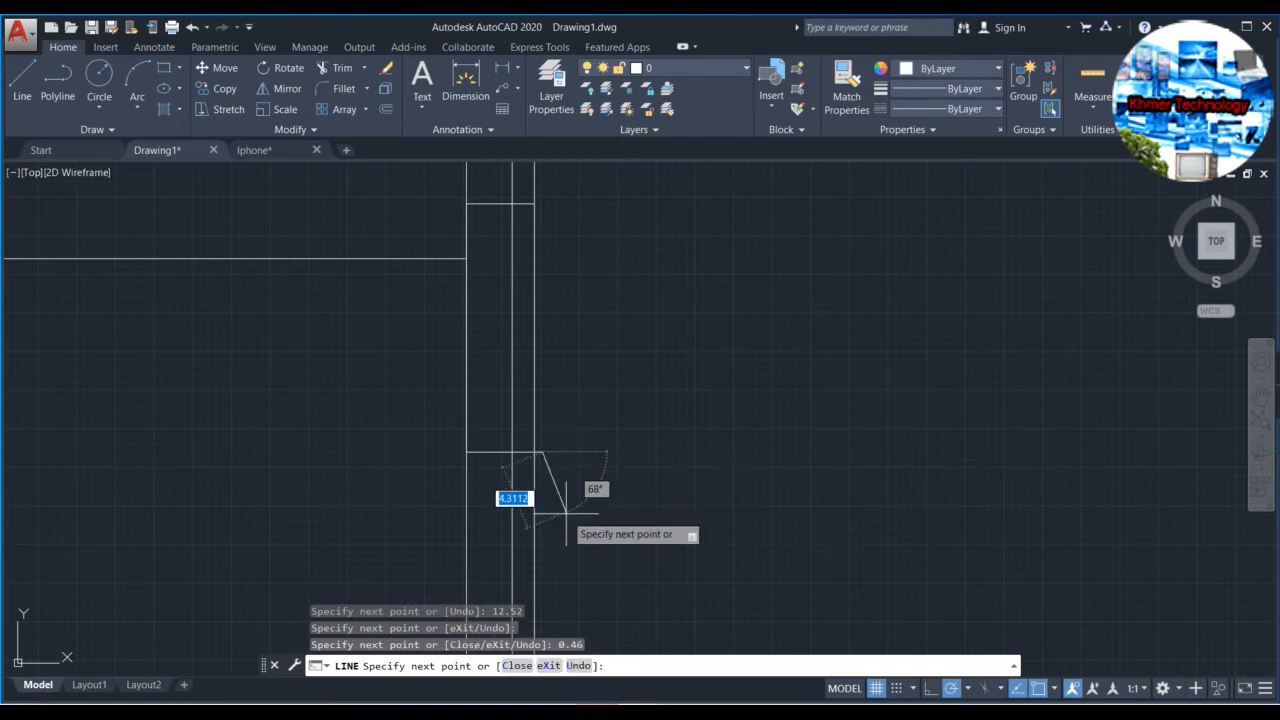
middle_drag(543, 563, 543, 465)
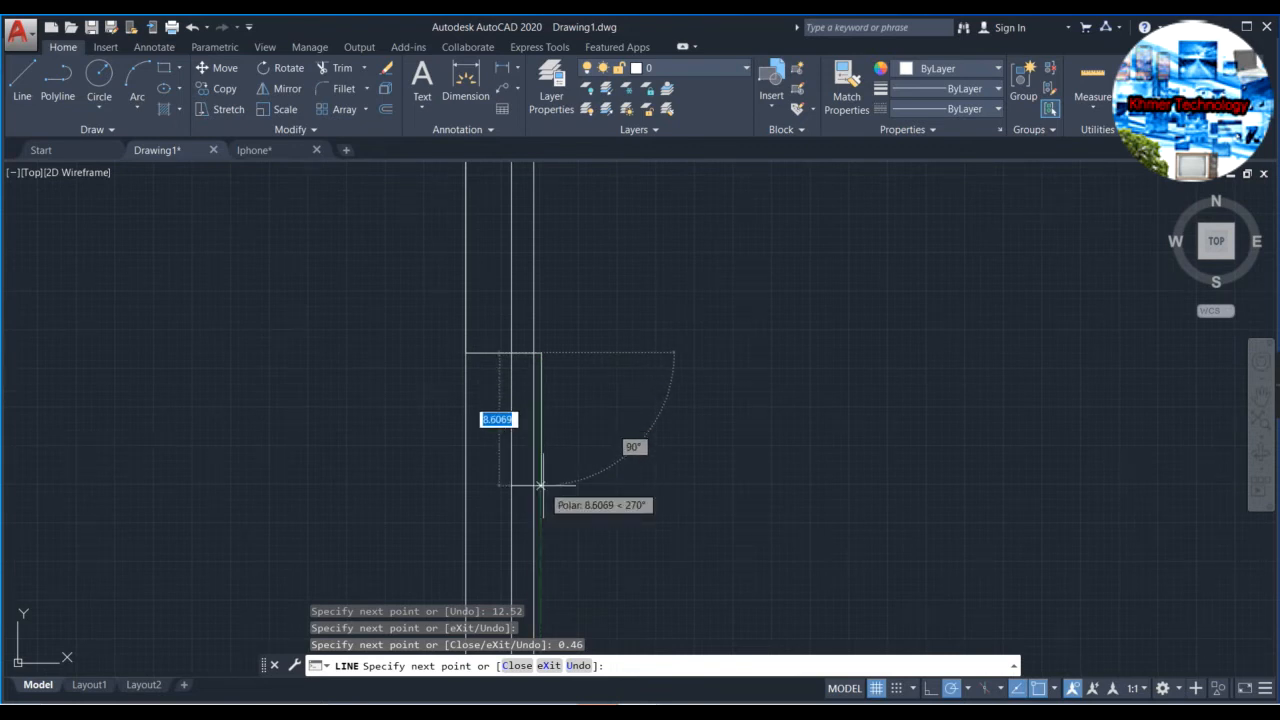
text(10)
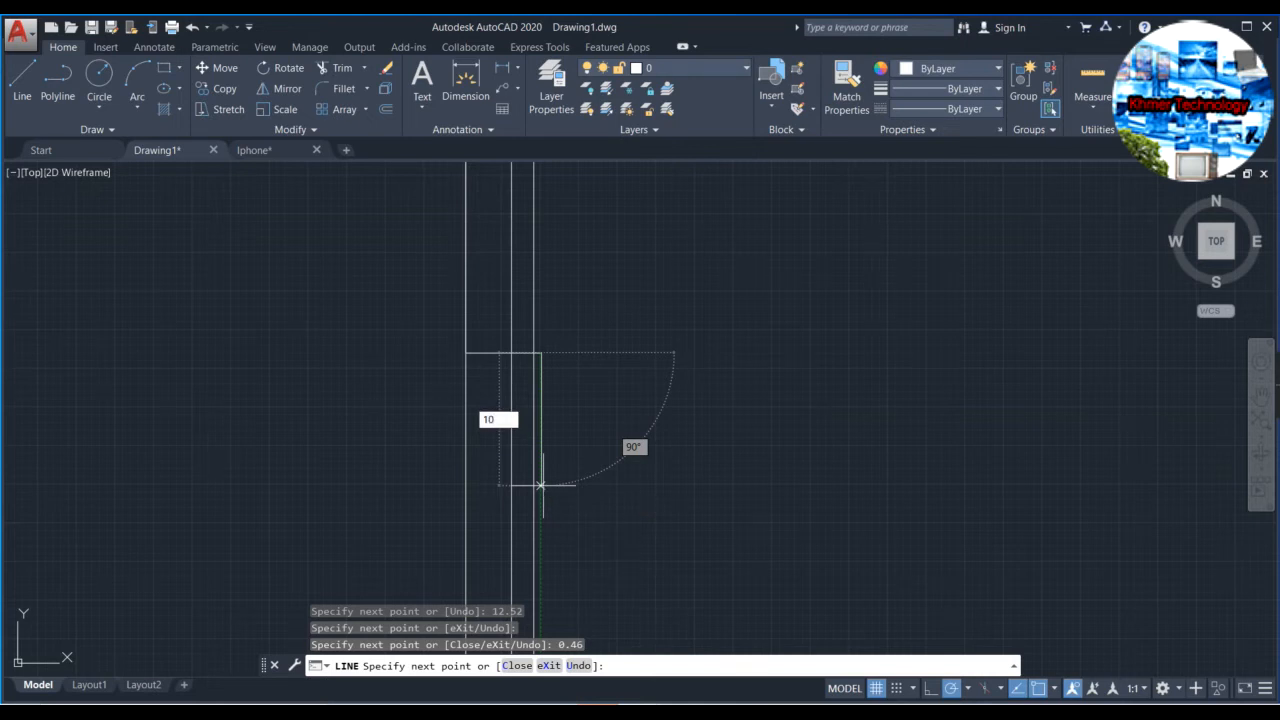
key(Return)
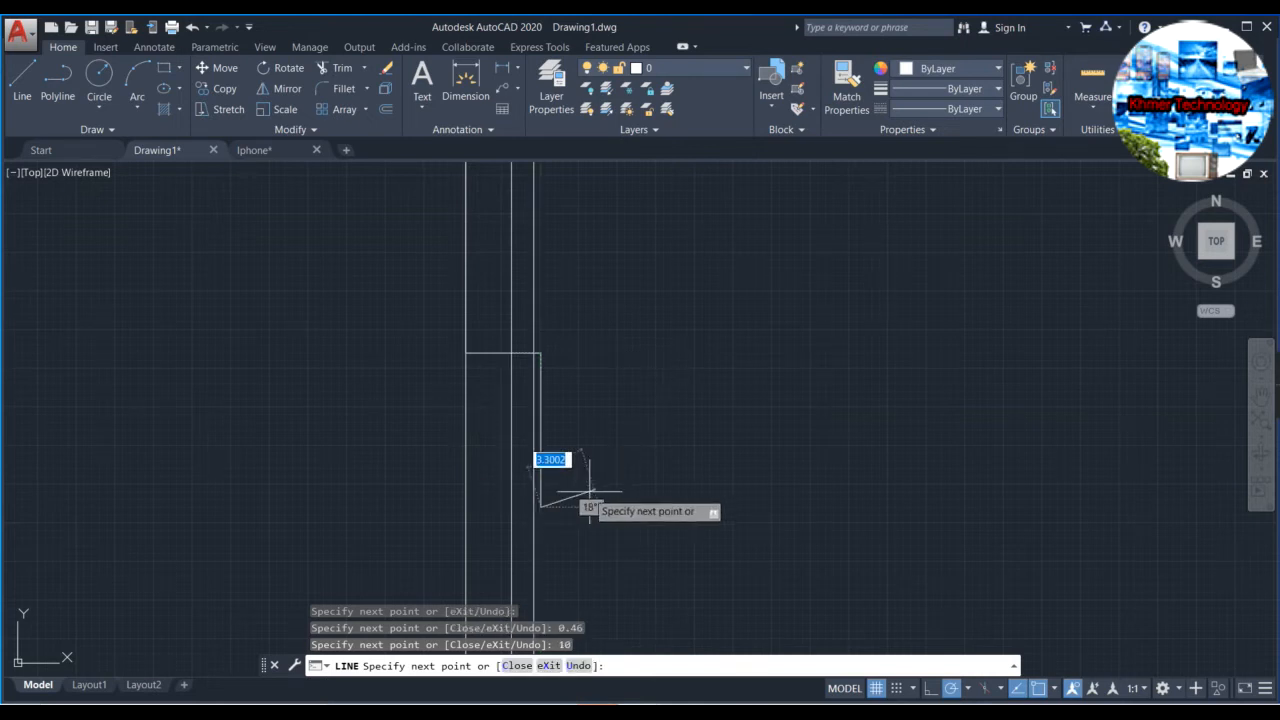
scroll(537, 509, up, 5)
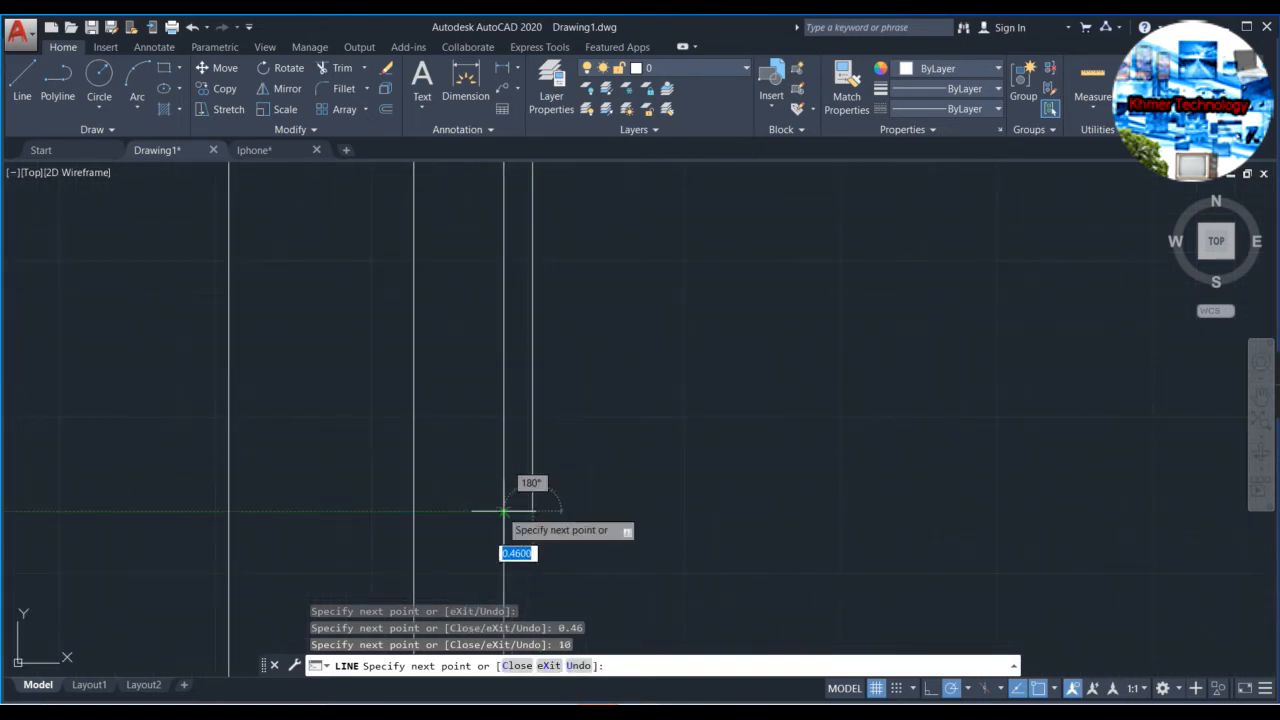
click(504, 510)
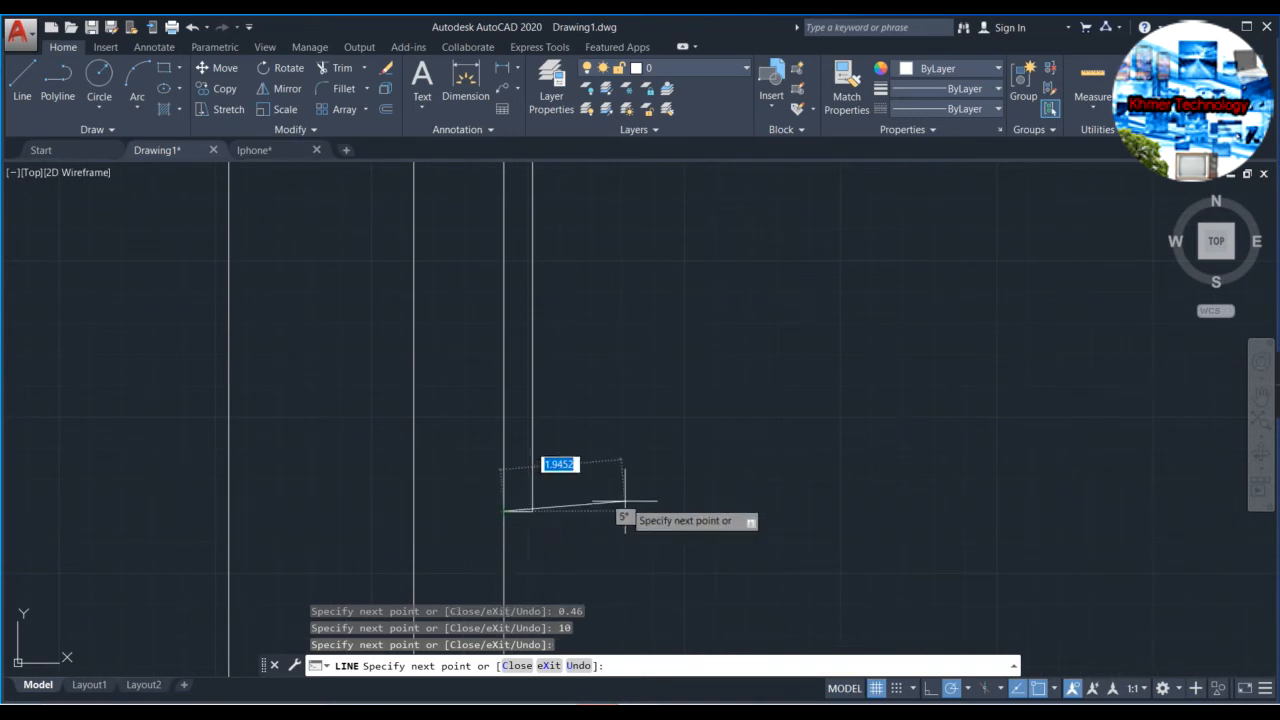
key(Escape)
Erase the horizontal helper line across the border at the side button and the 12.52 vertical helper line above it.
scroll(635, 497, down, 4)
middle_drag(610, 272, 639, 368)
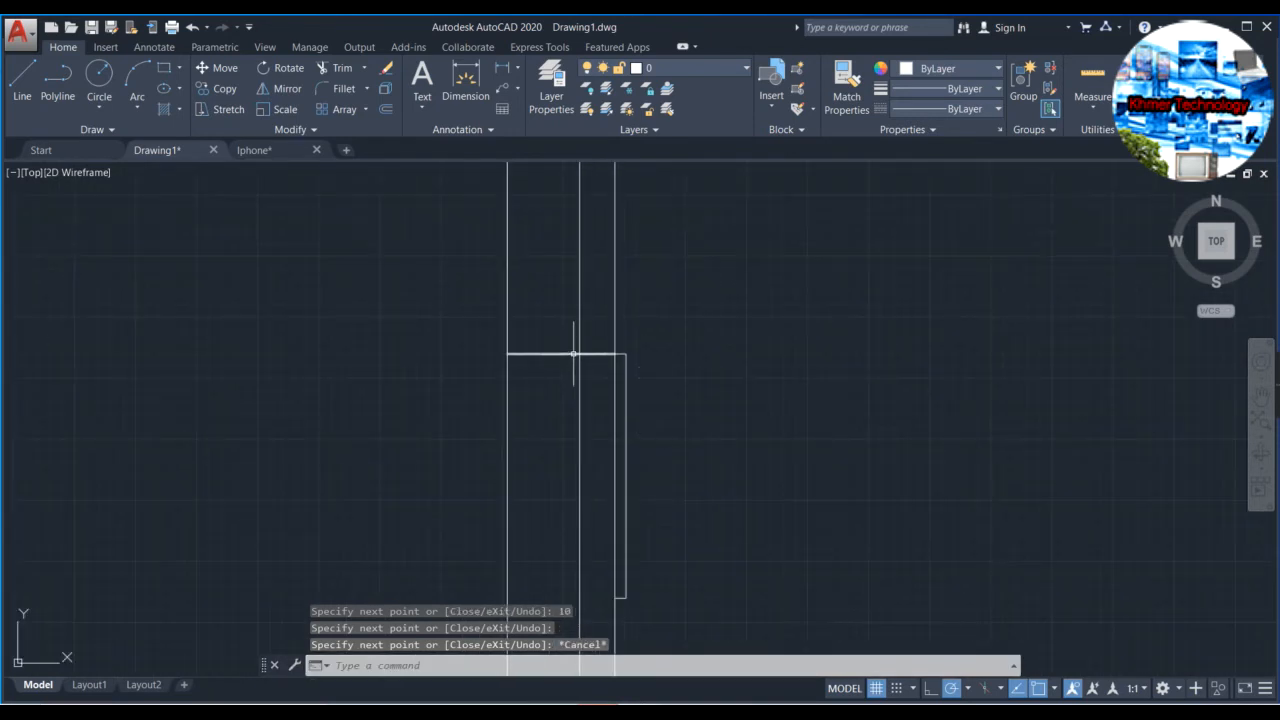
click(577, 354)
key(Delete)
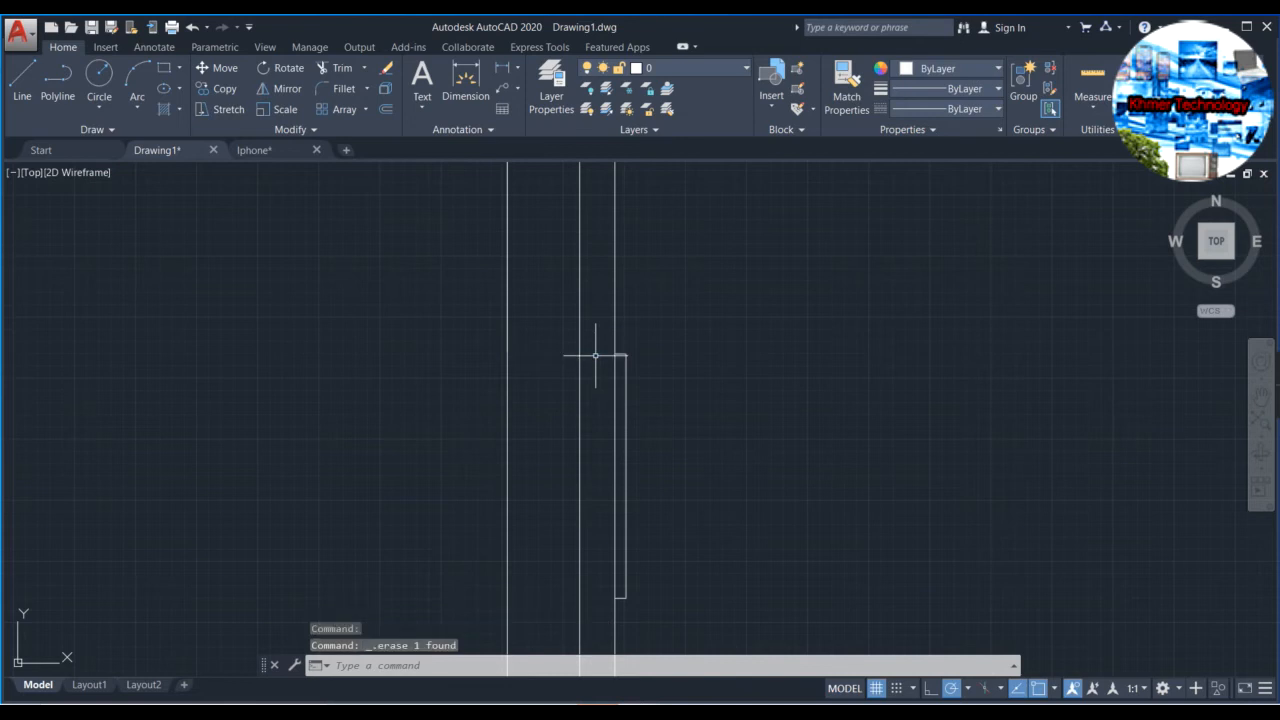
scroll(594, 356, down, 2)
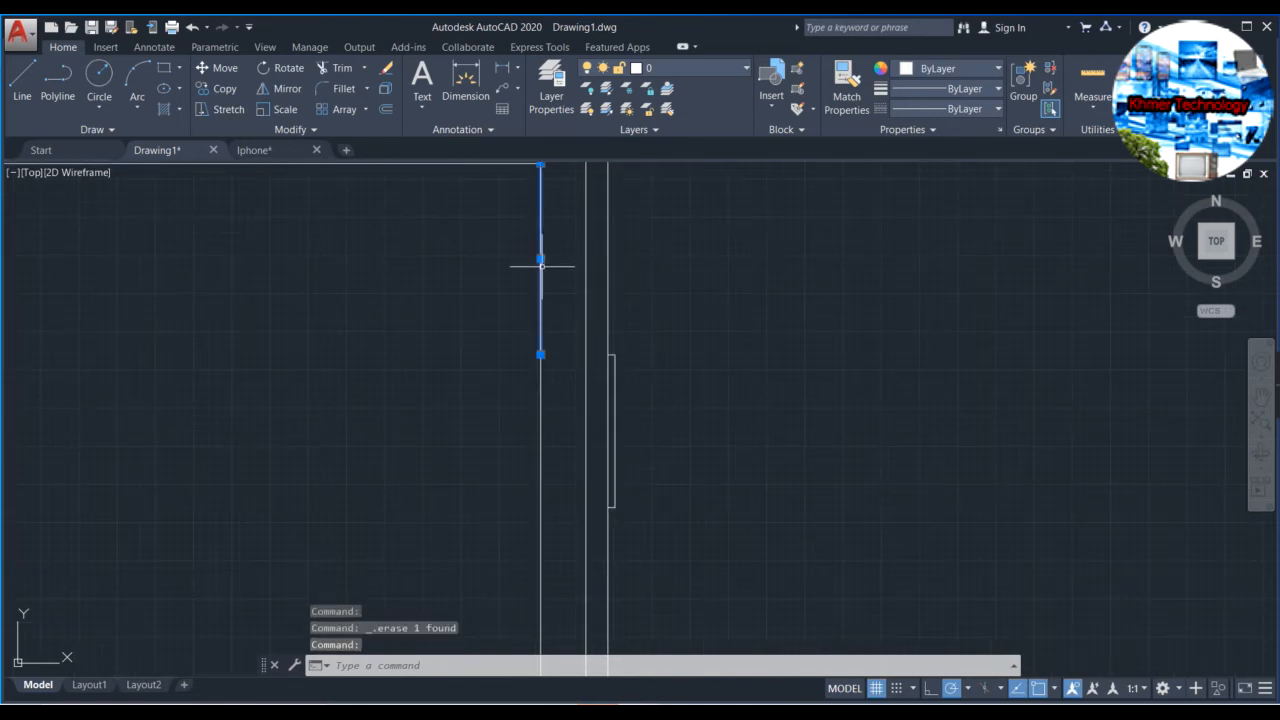
scroll(545, 272, down, 3)
scroll(642, 319, down, 2)
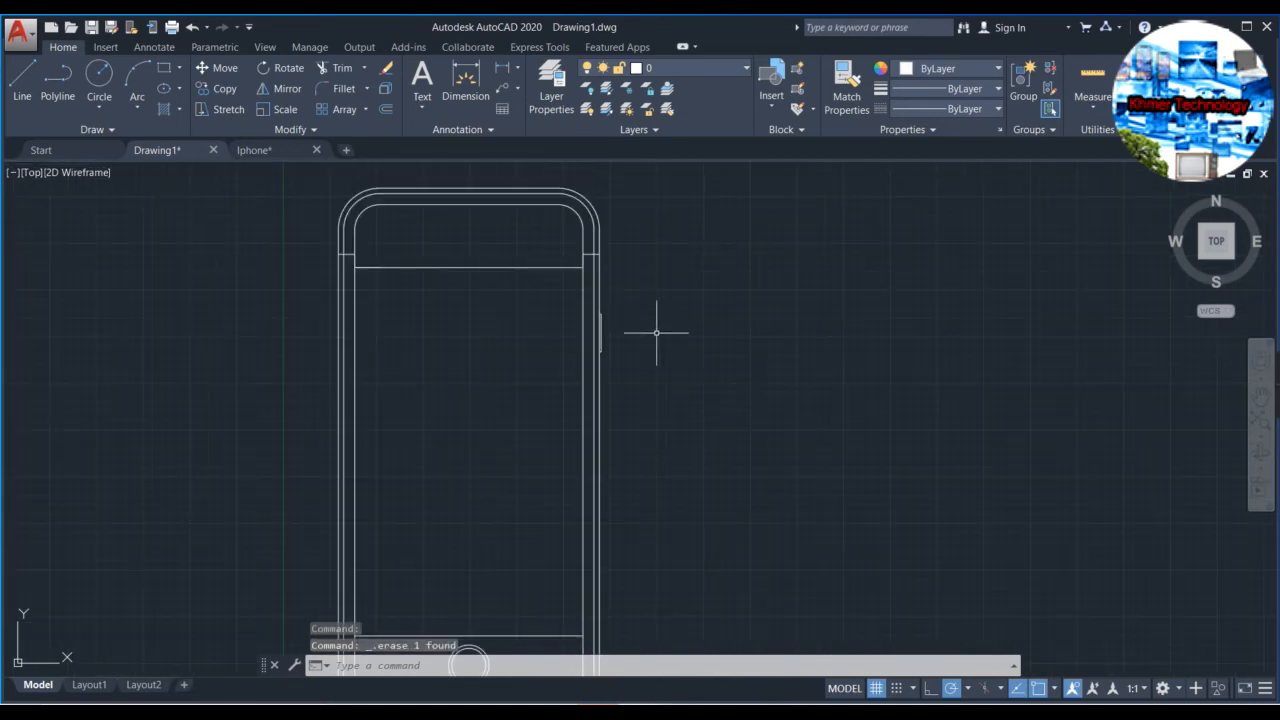
middle_drag(680, 337, 819, 385)
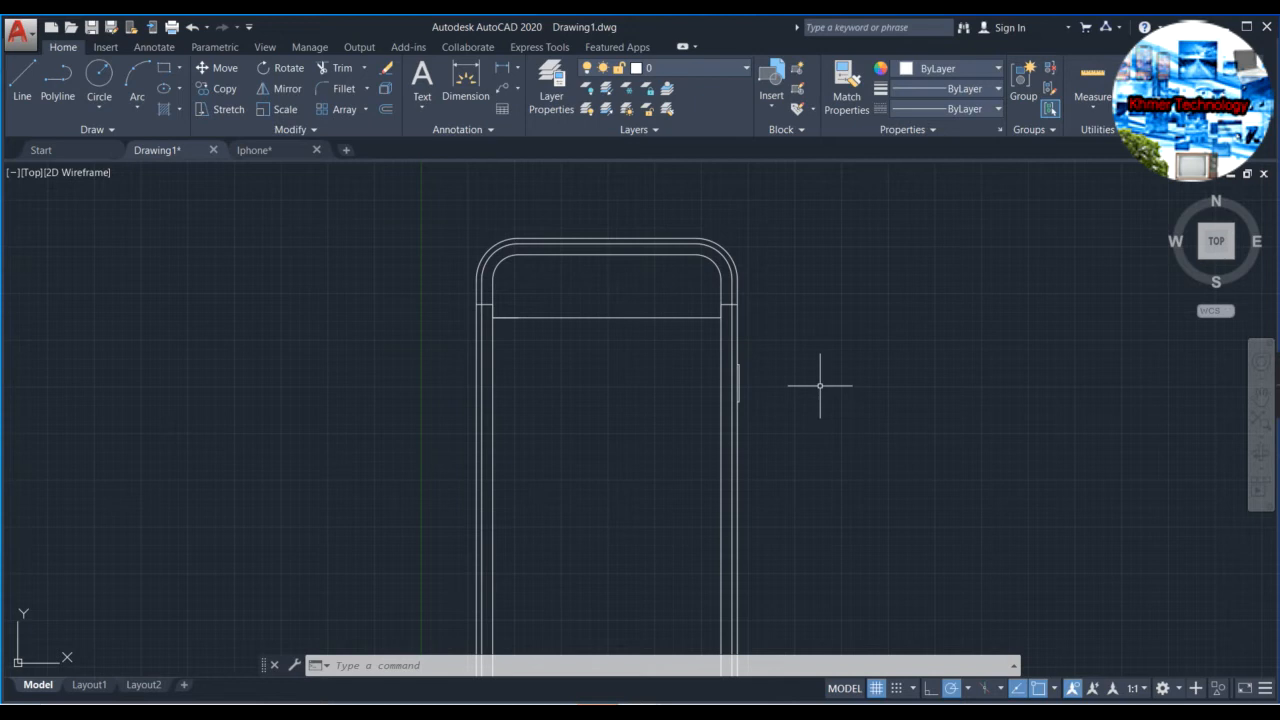
Draw a line from the midpoint of the upper screen line 10.67 to the left, then 7.98 straight up.
scroll(571, 329, up, 4)
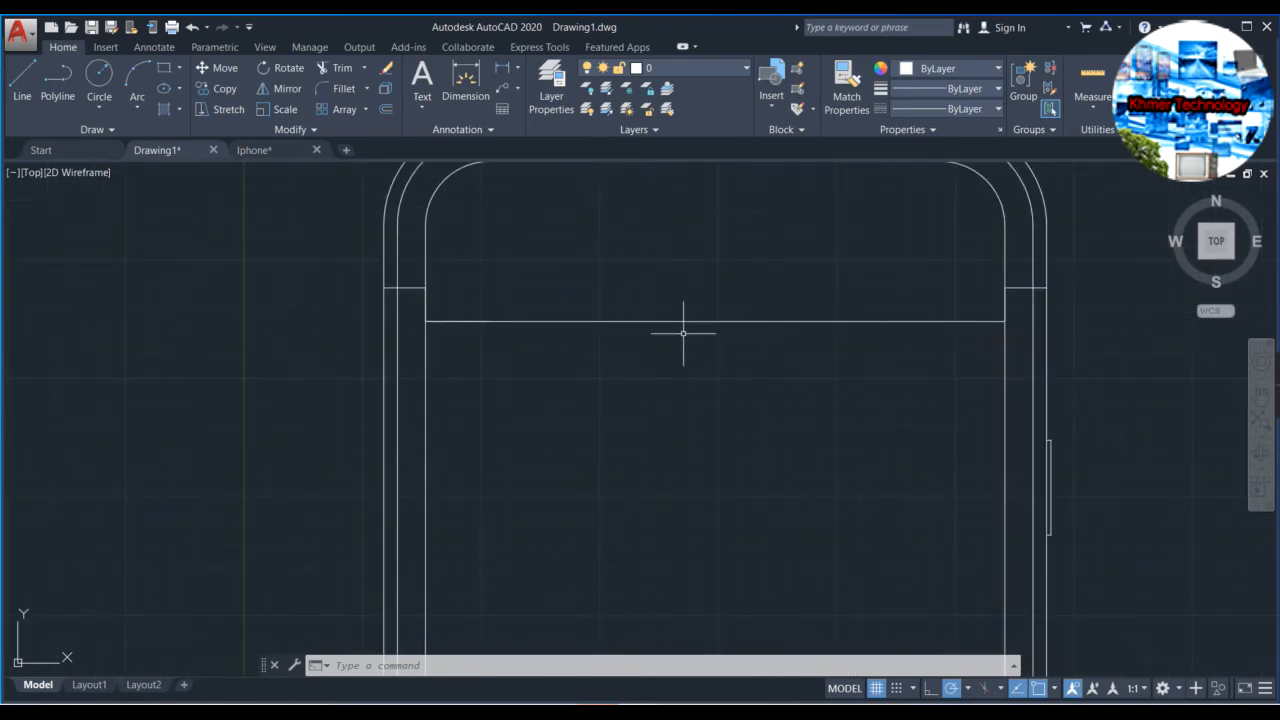
click(22, 76)
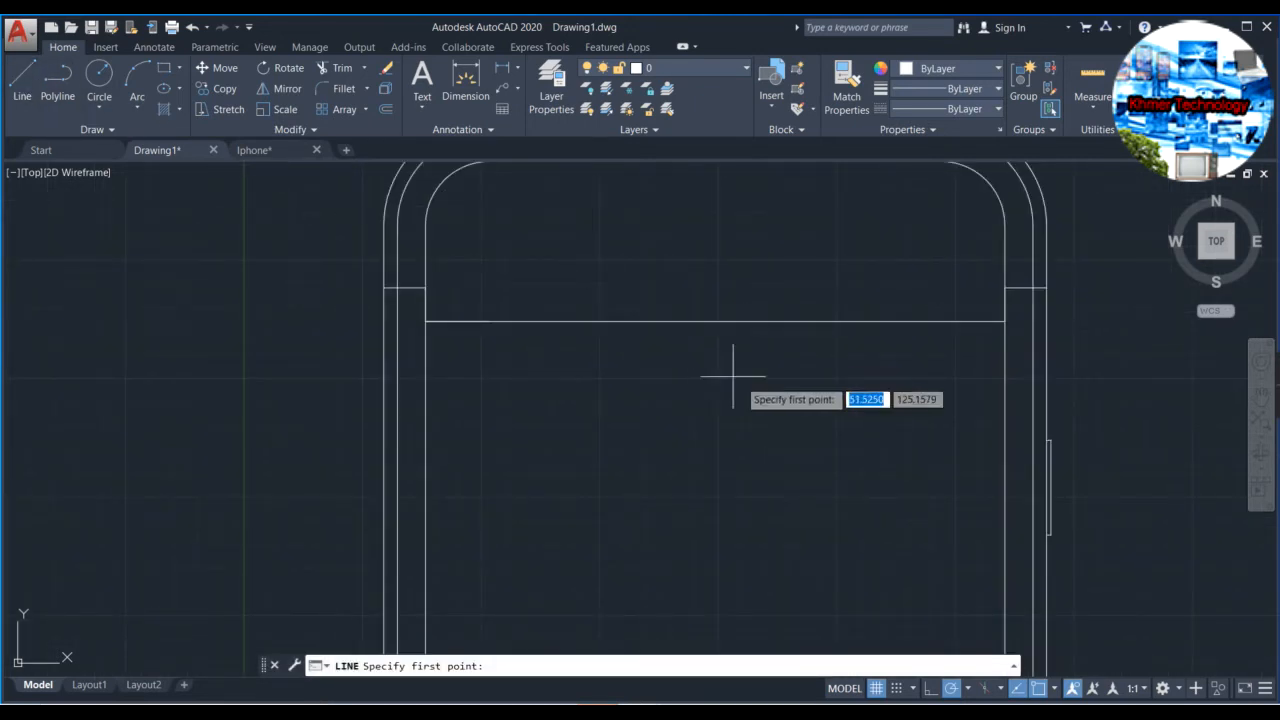
click(715, 321)
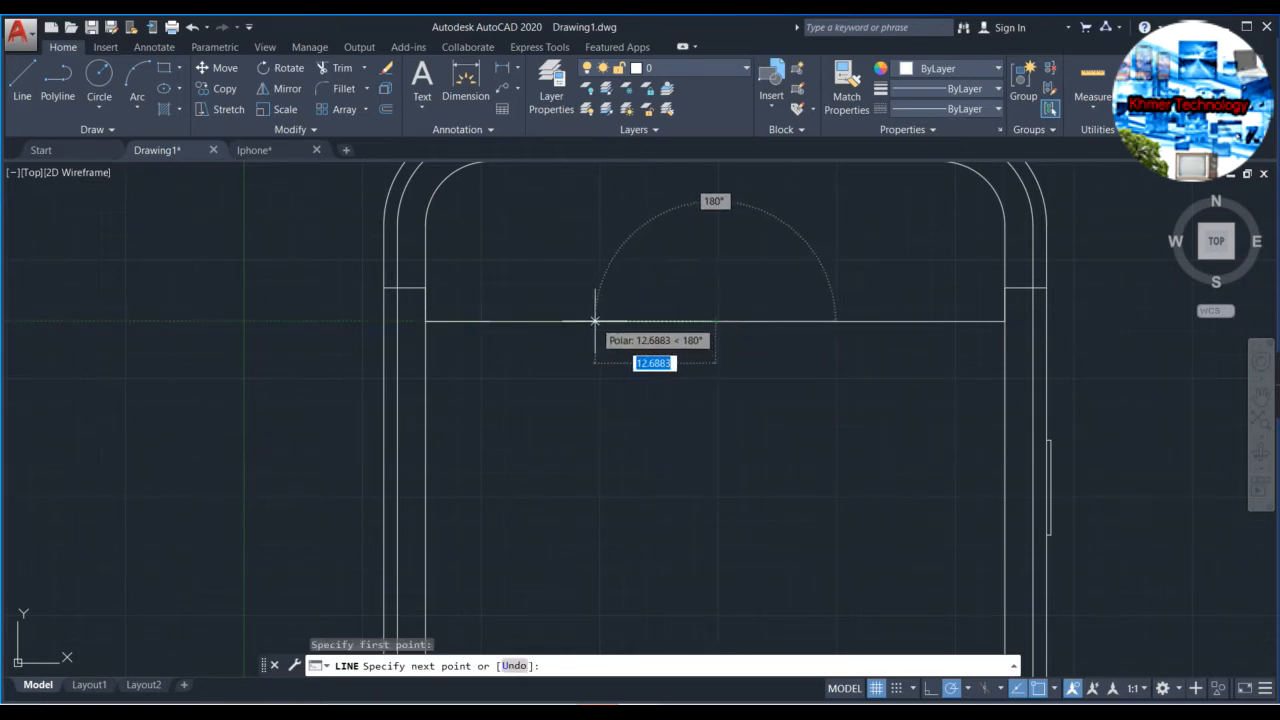
text(1)
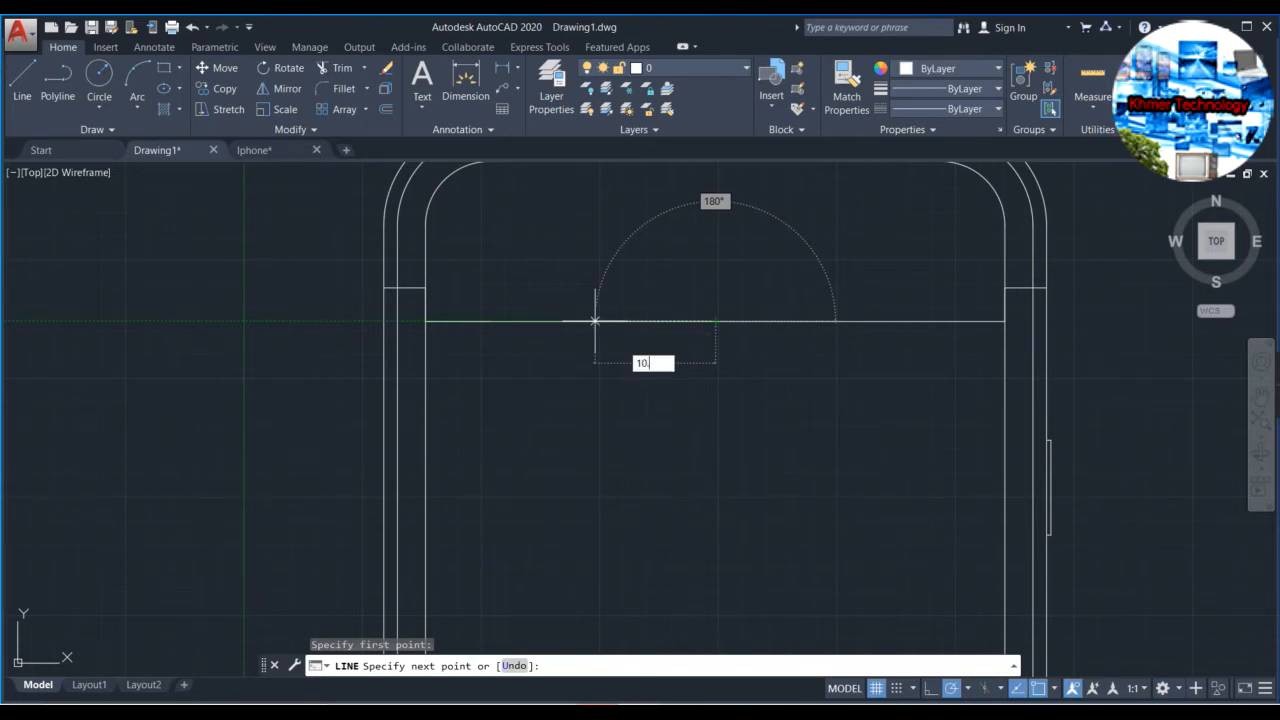
text(0.67)
key(Return)
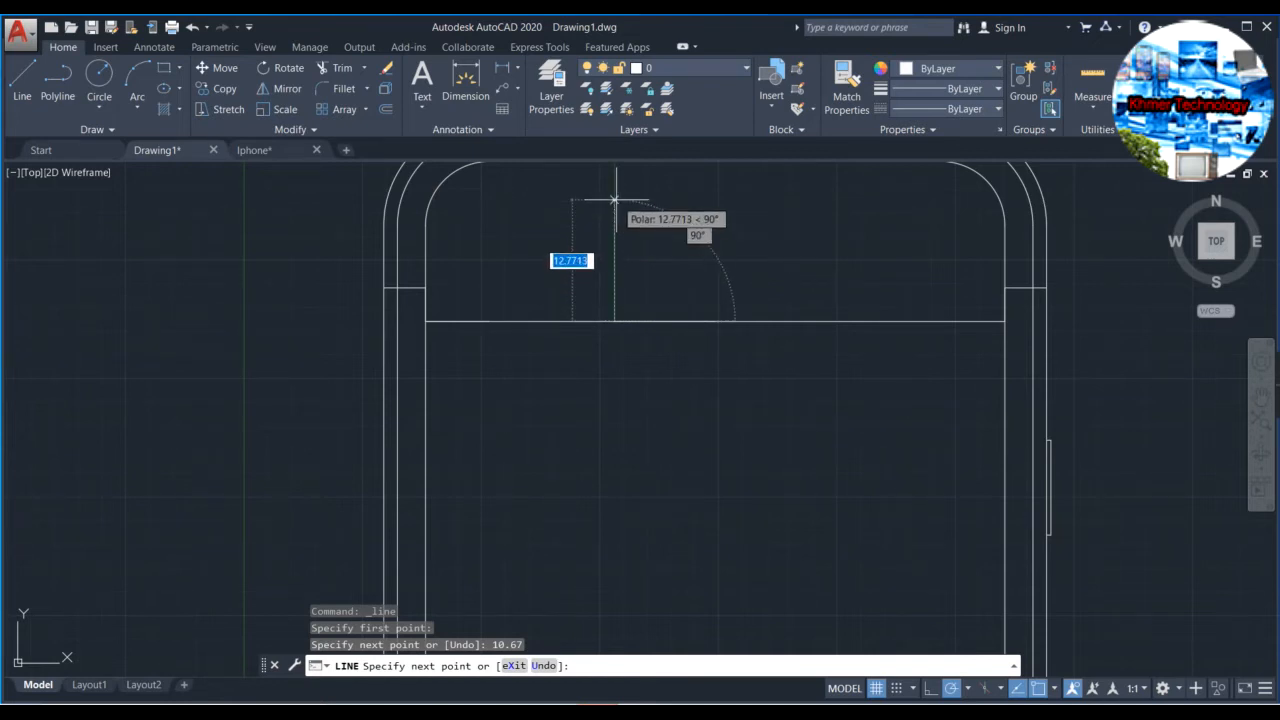
text(7)
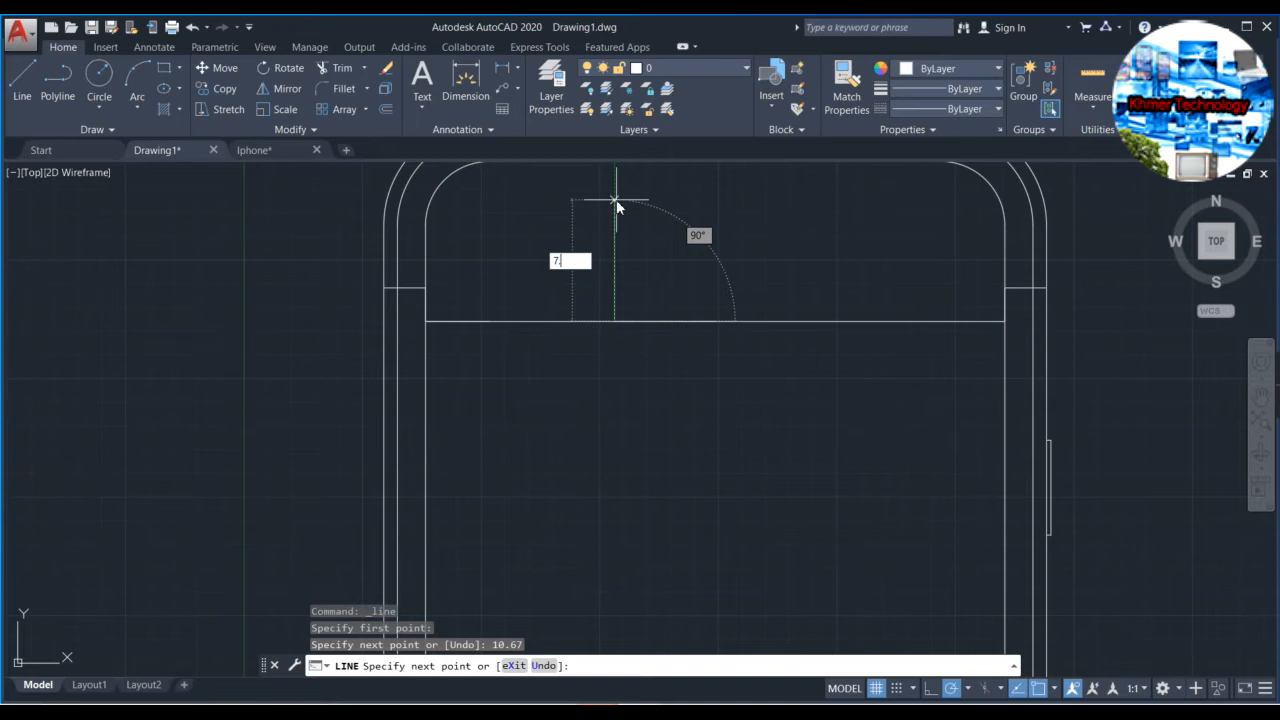
text(.98)
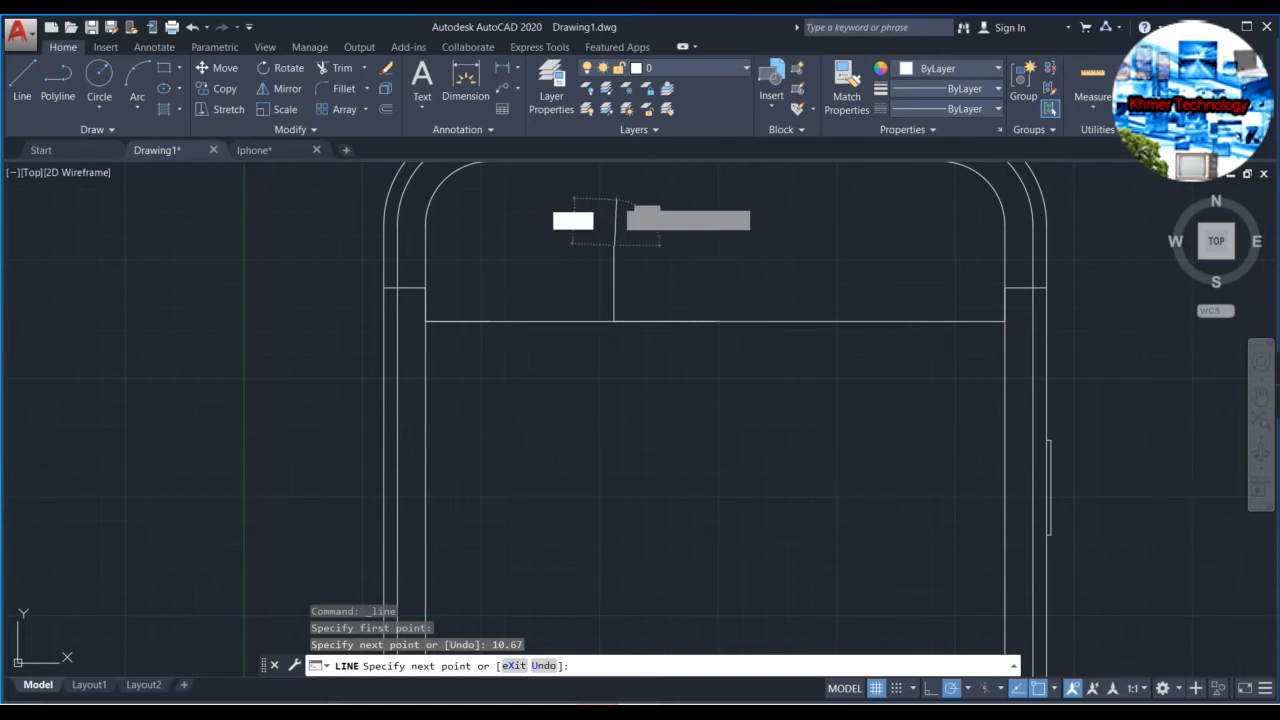
key(Return)
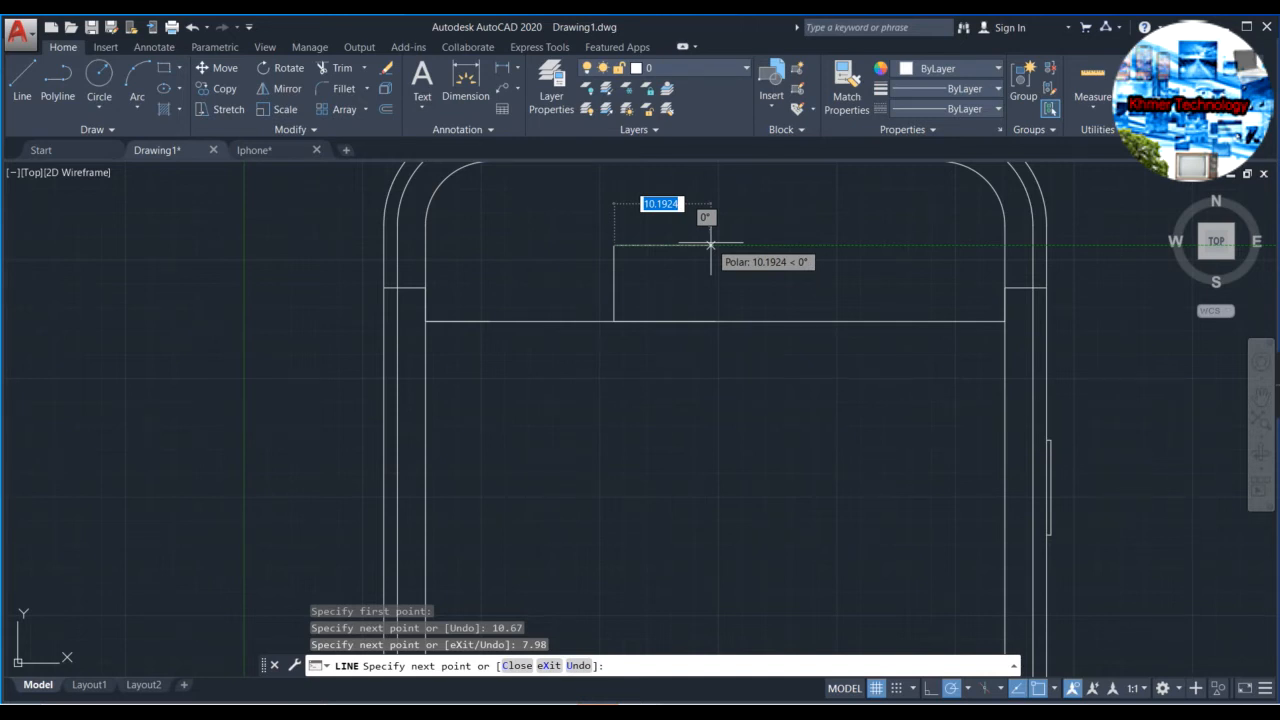
Continue the line from the top of the 7.98 vertical with horizontal segments of 5.81 and 9.72 to the right.
text(5)
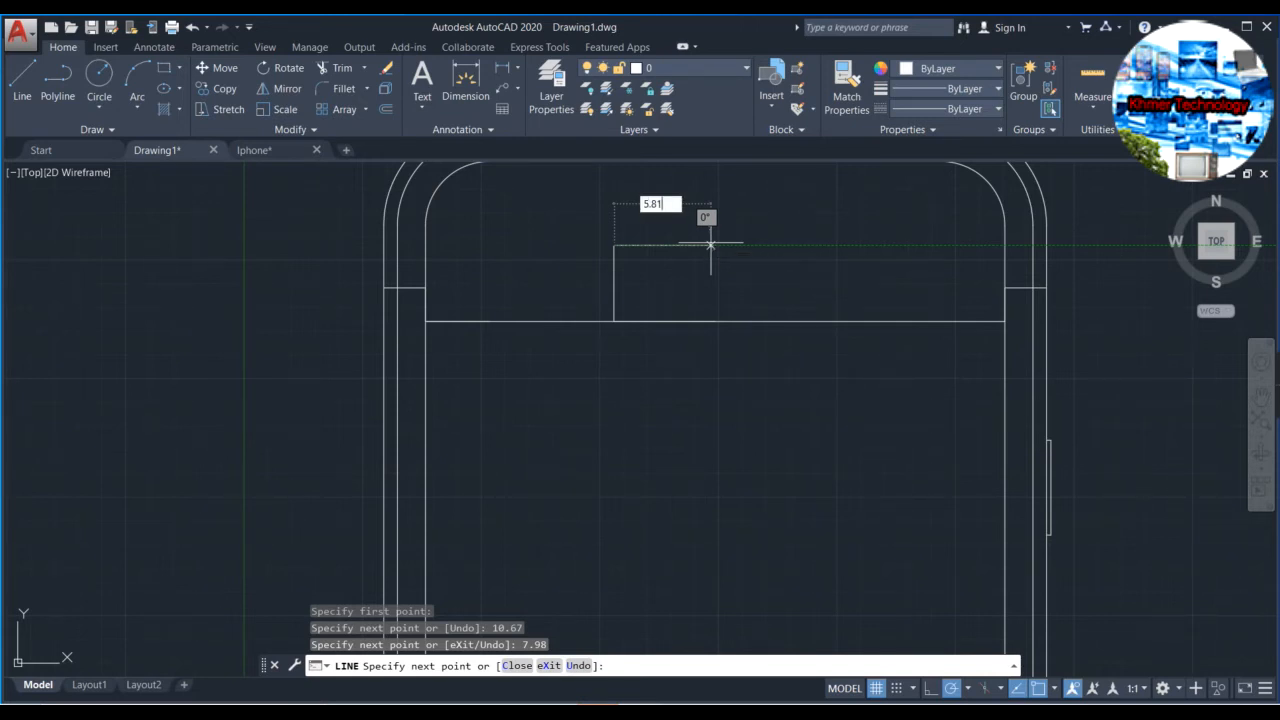
text(.81)
key(Return)
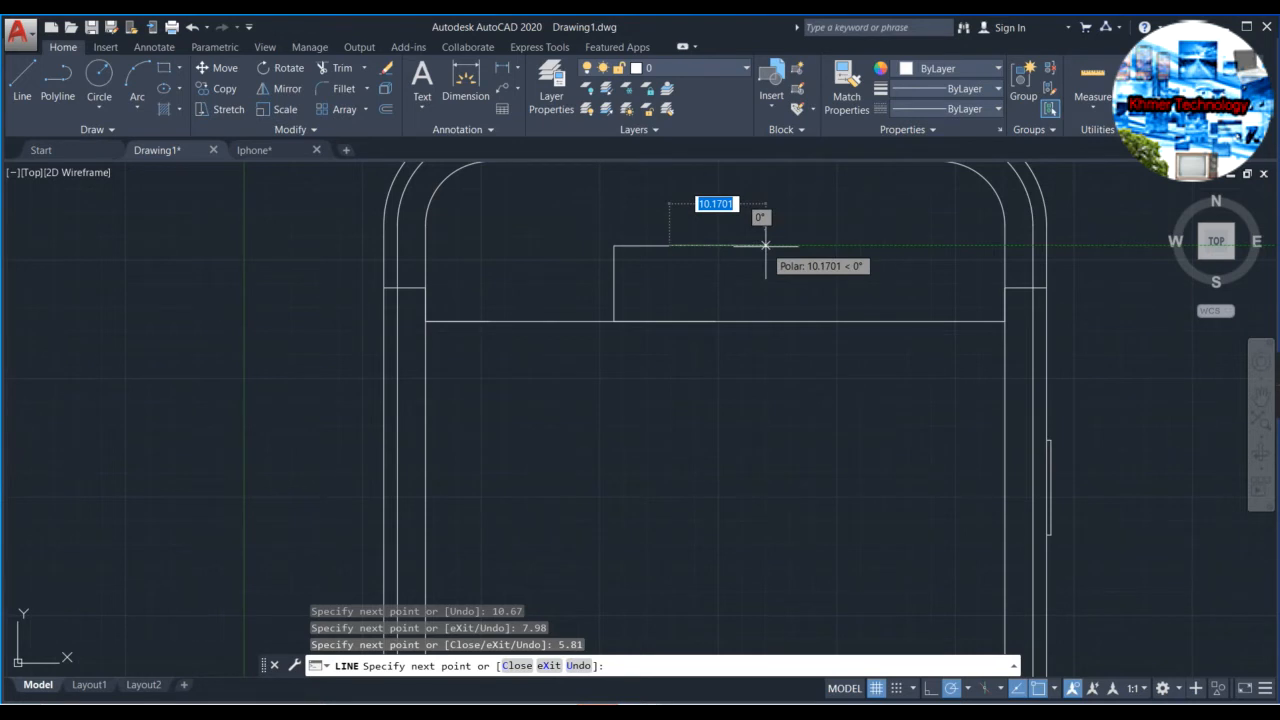
text(9)
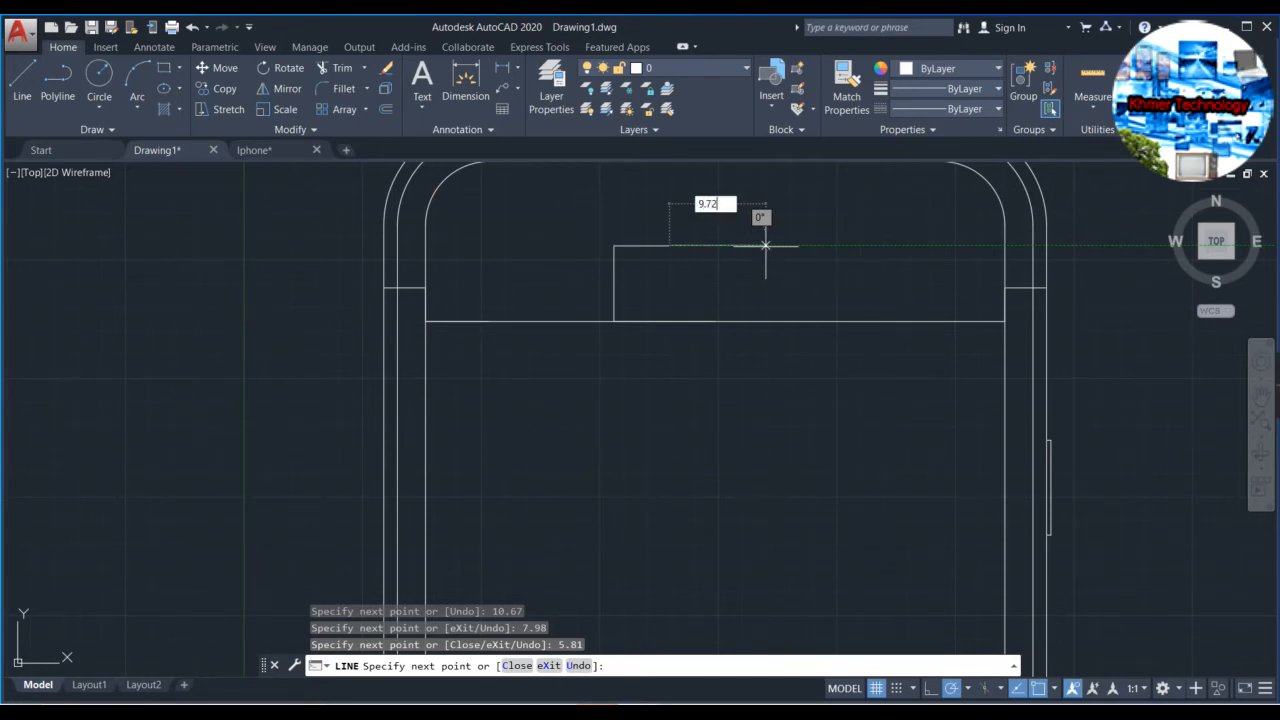
text(.72)
key(Return)
key(Escape)
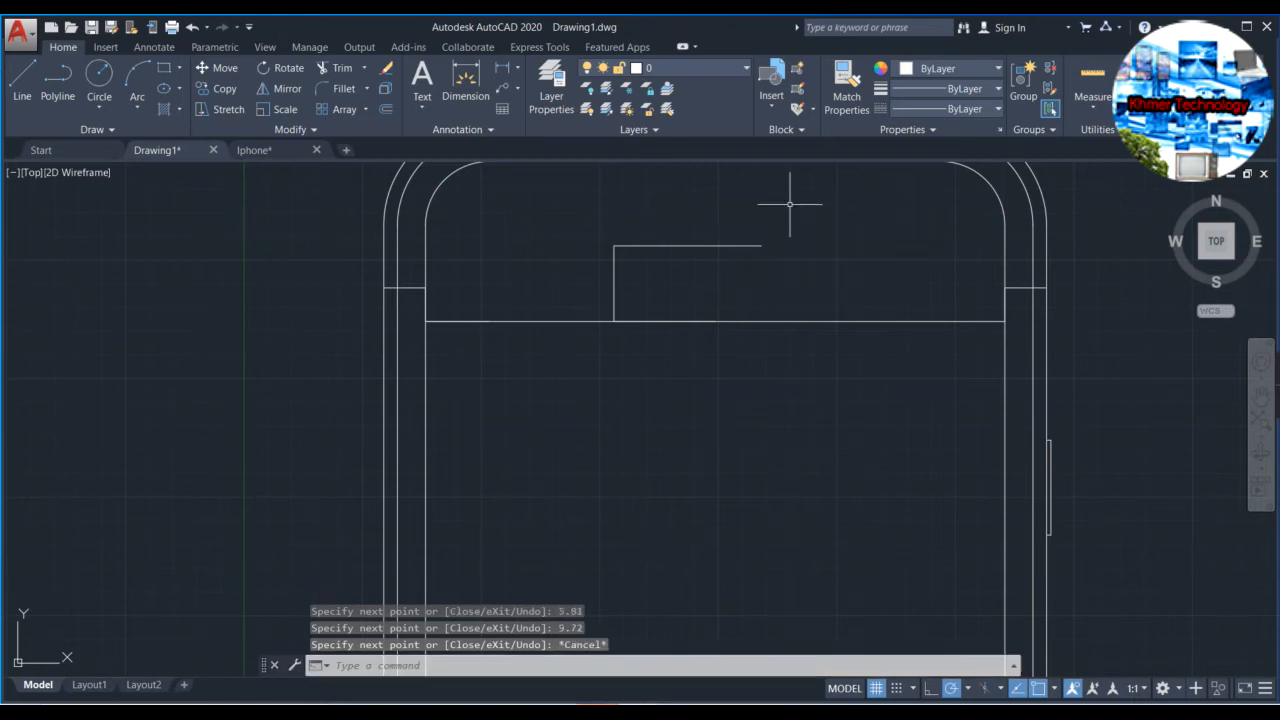
Draw a circle of radius 1.49 centred on the corner where the 7.98 vertical line meets the horizontal line.
scroll(623, 243, down, 1)
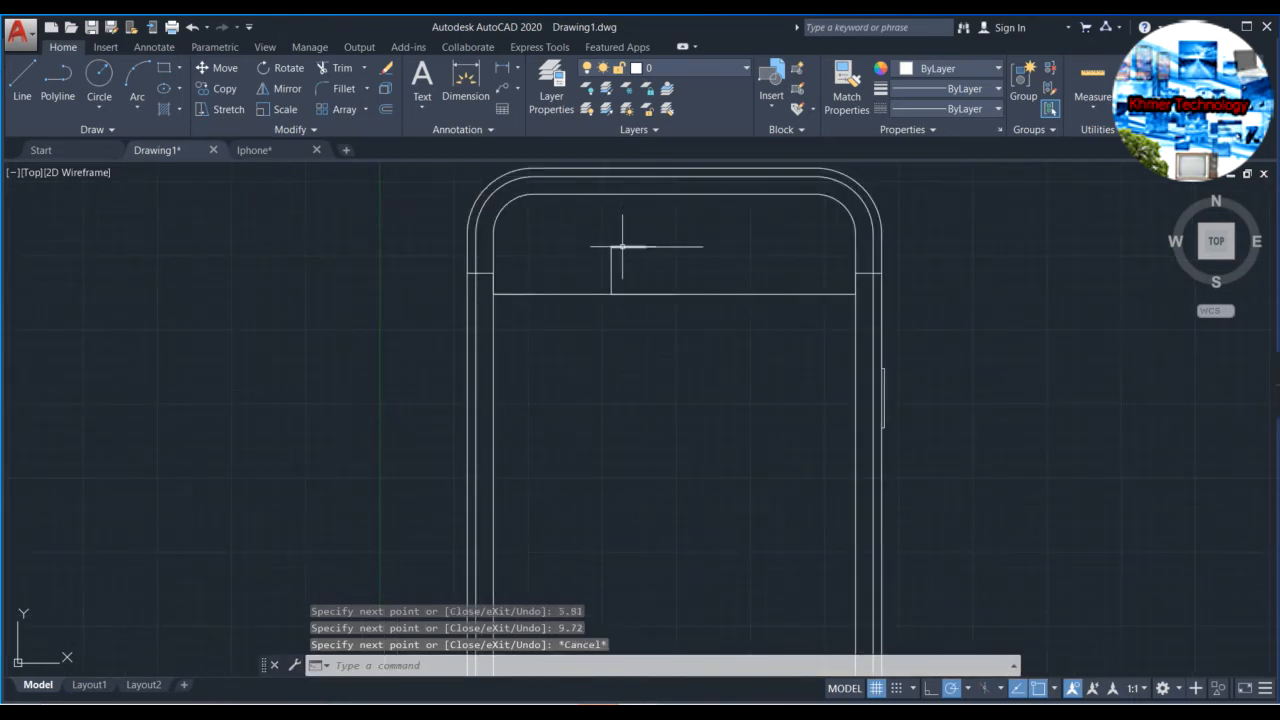
scroll(606, 250, up, 1)
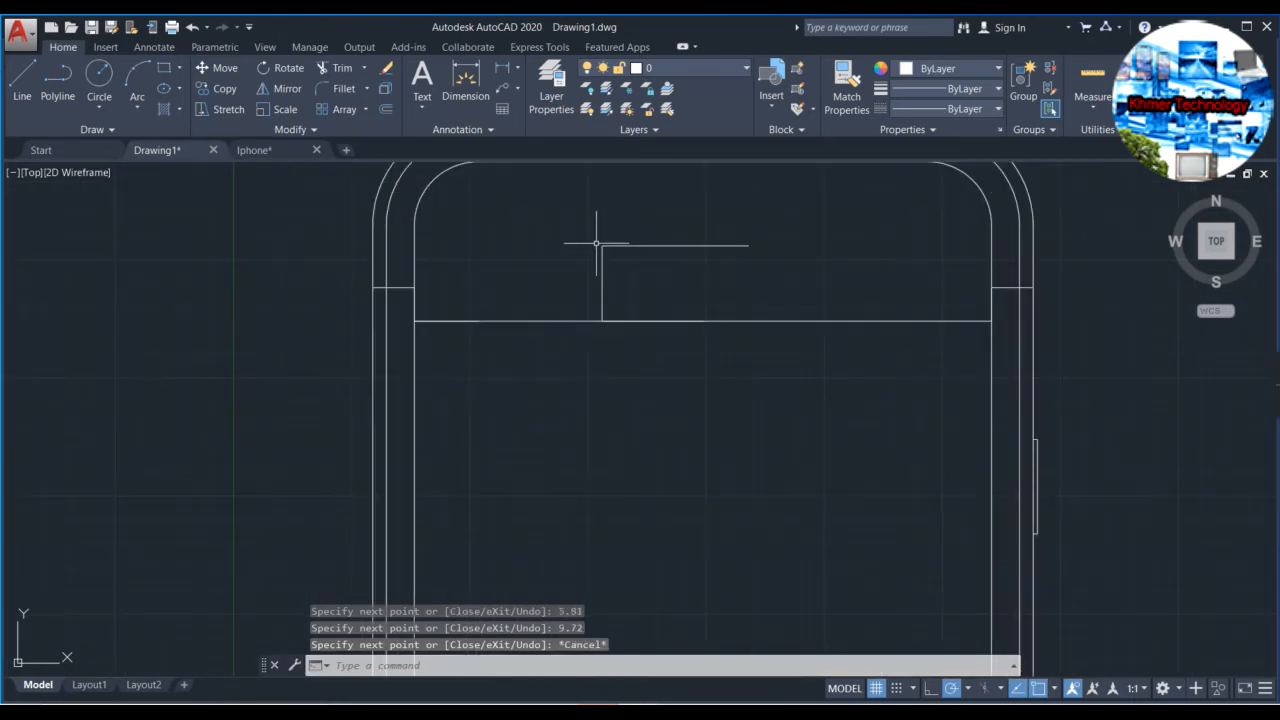
click(100, 78)
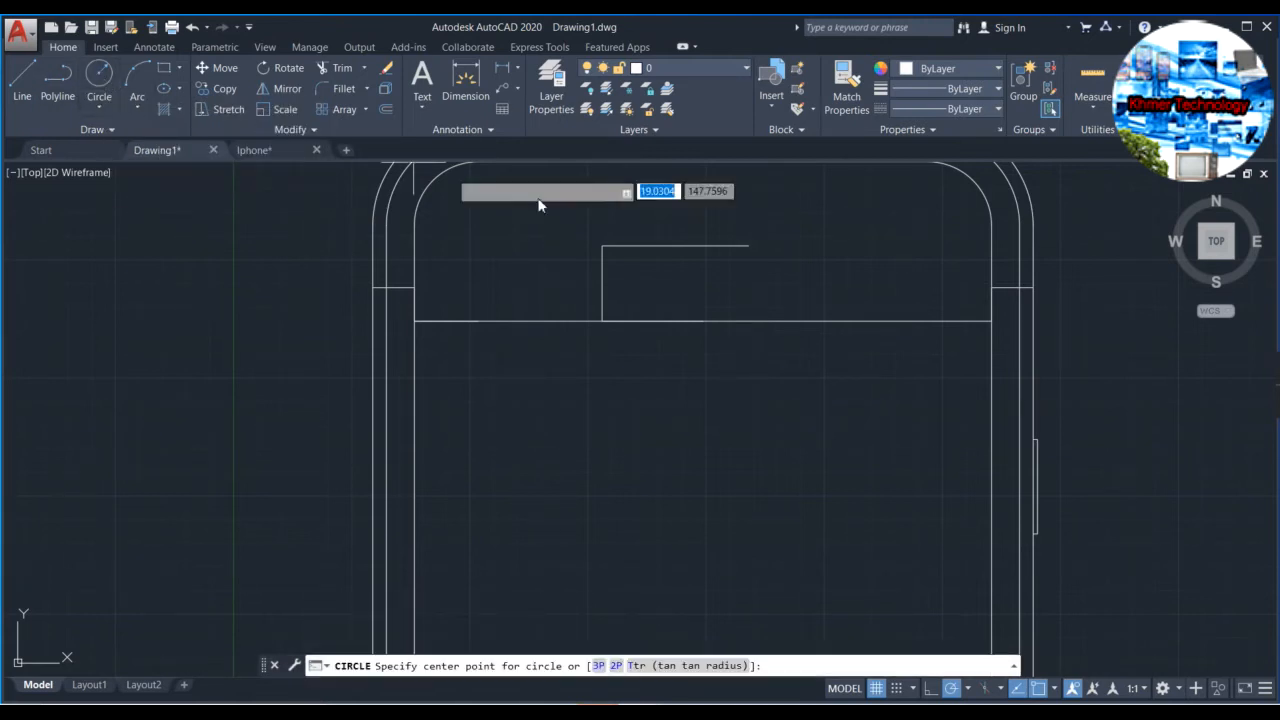
click(601, 244)
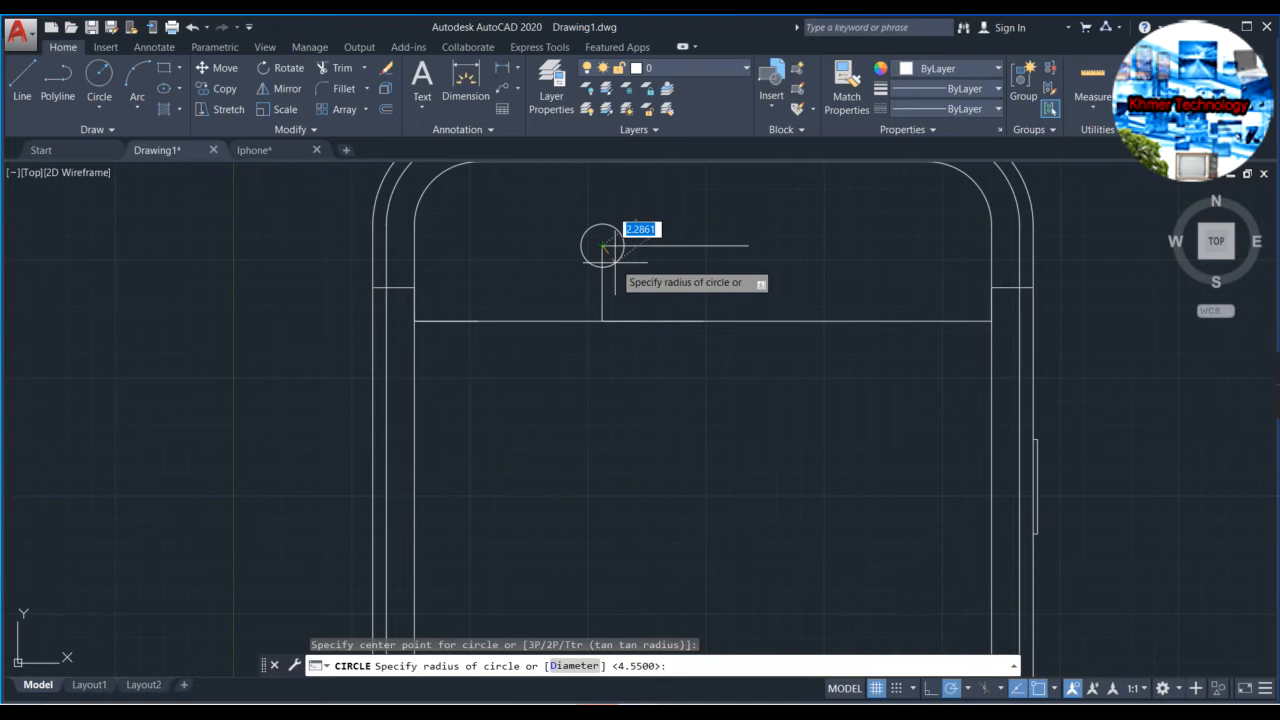
text(1)
key(Return)
scroll(615, 262, up, 1)
scroll(672, 245, down, 1)
scroll(697, 209, down, 2)
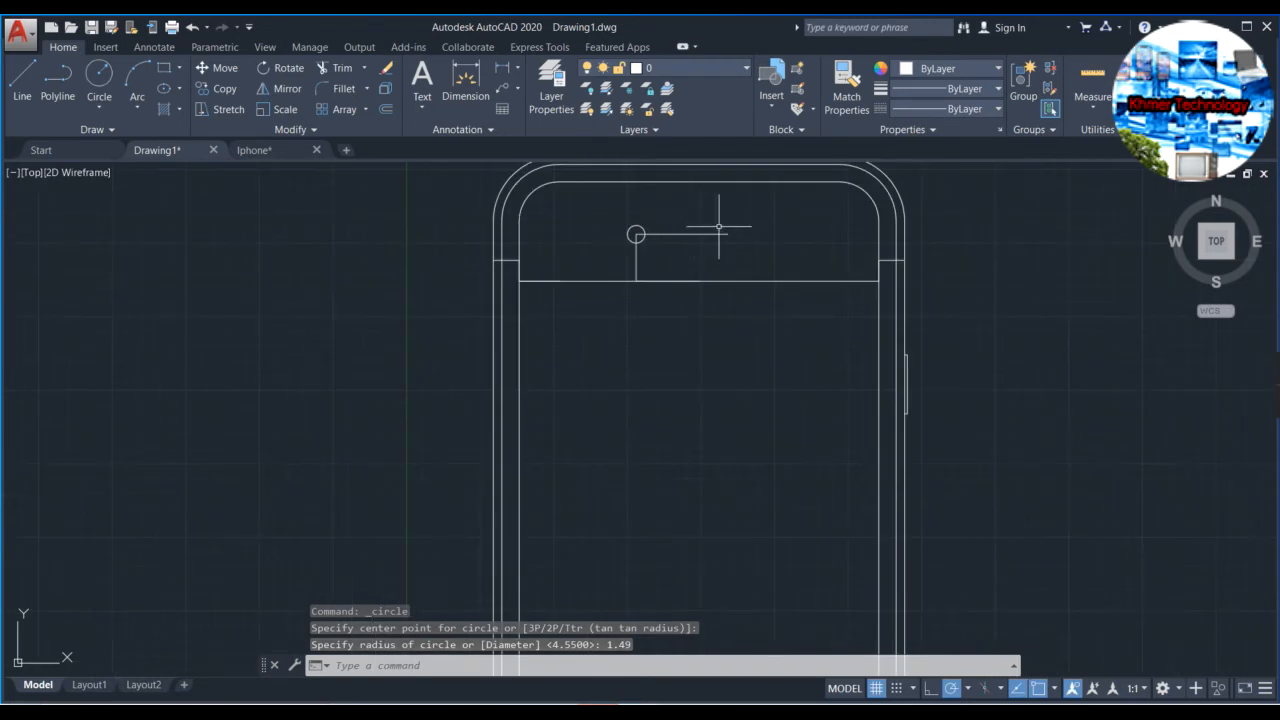
Offset the 9.72 horizontal line beside the small circle upwards by 0.65.
scroll(720, 224, down, 2)
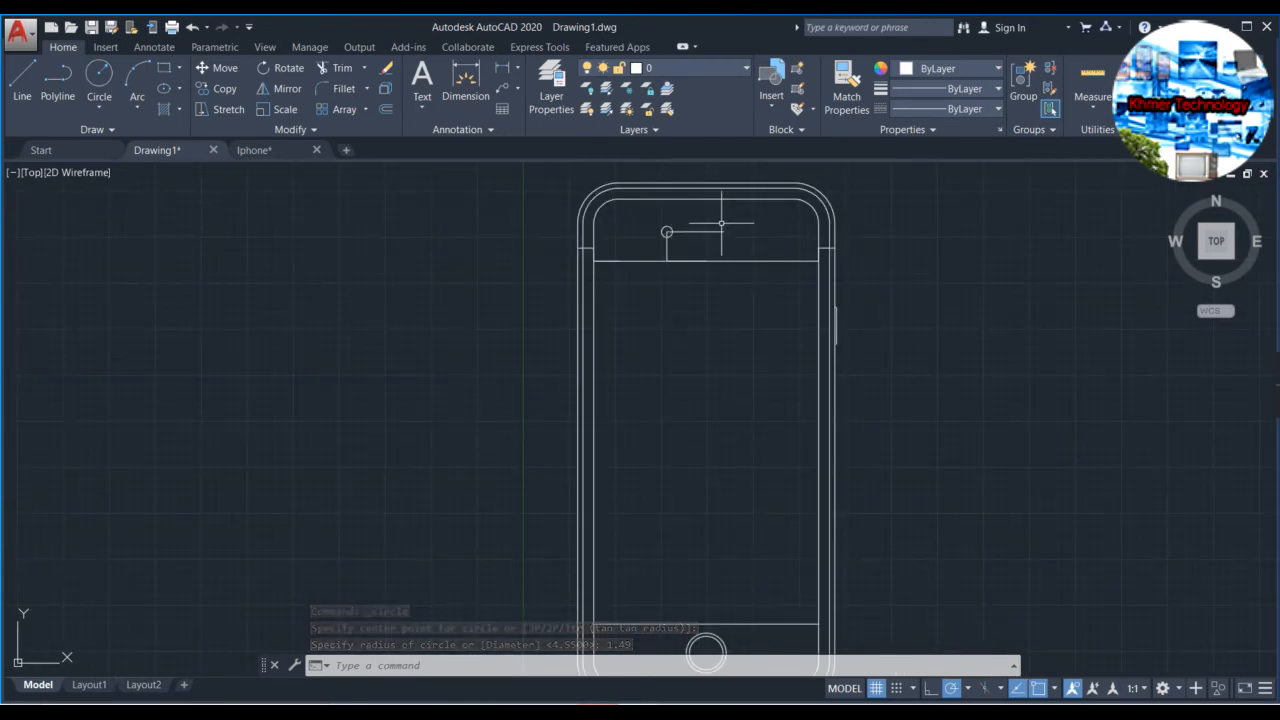
scroll(721, 223, up, 4)
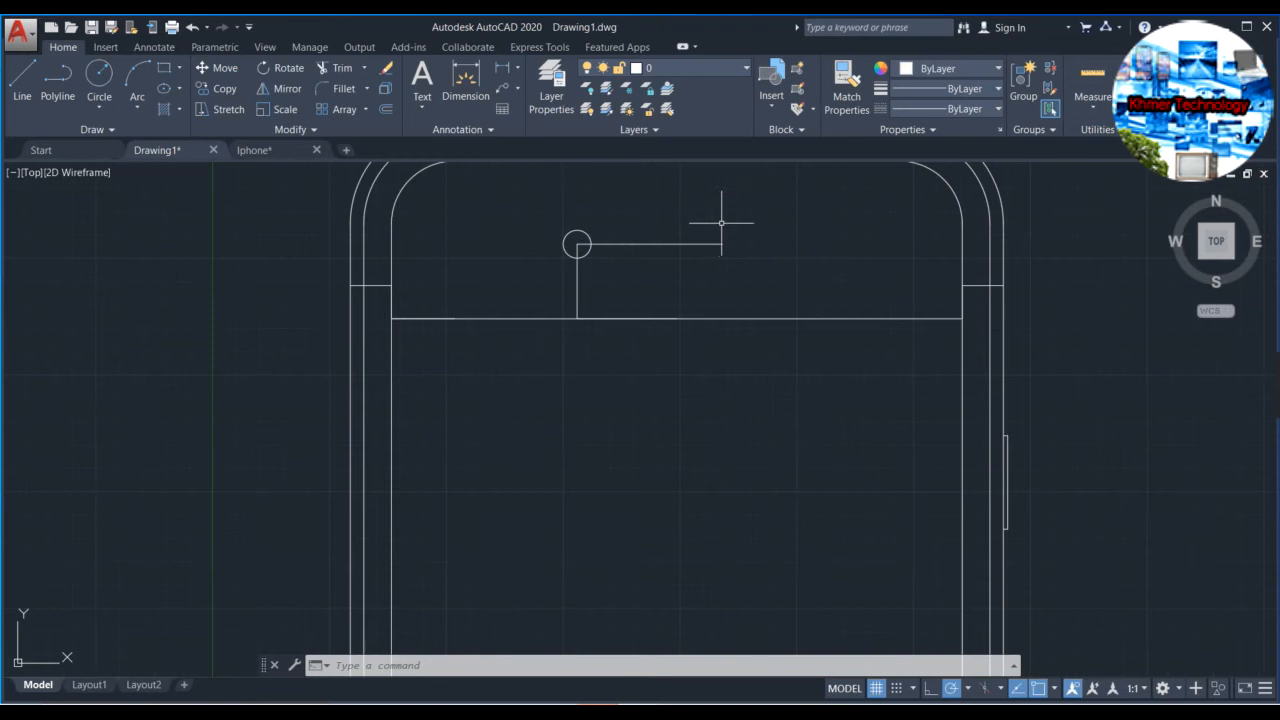
middle_drag(717, 224, 694, 329)
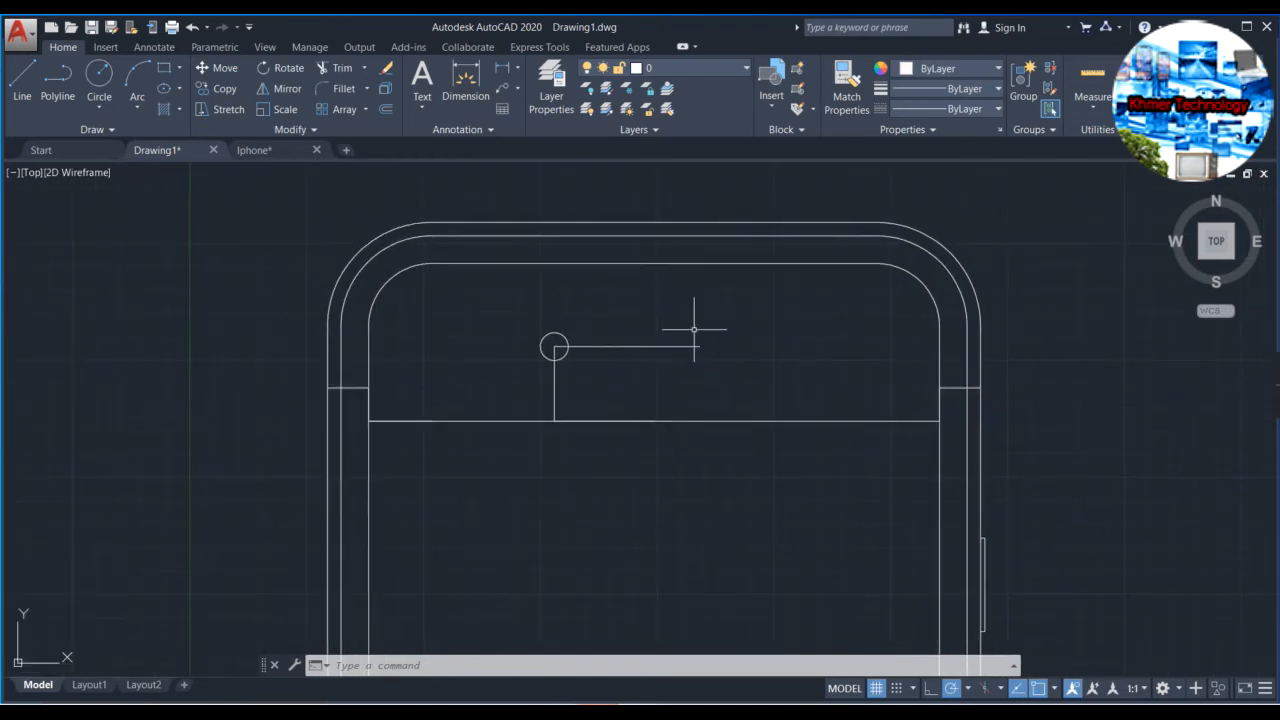
scroll(618, 347, up, 2)
click(620, 346)
text(OFFSET)
key(Return)
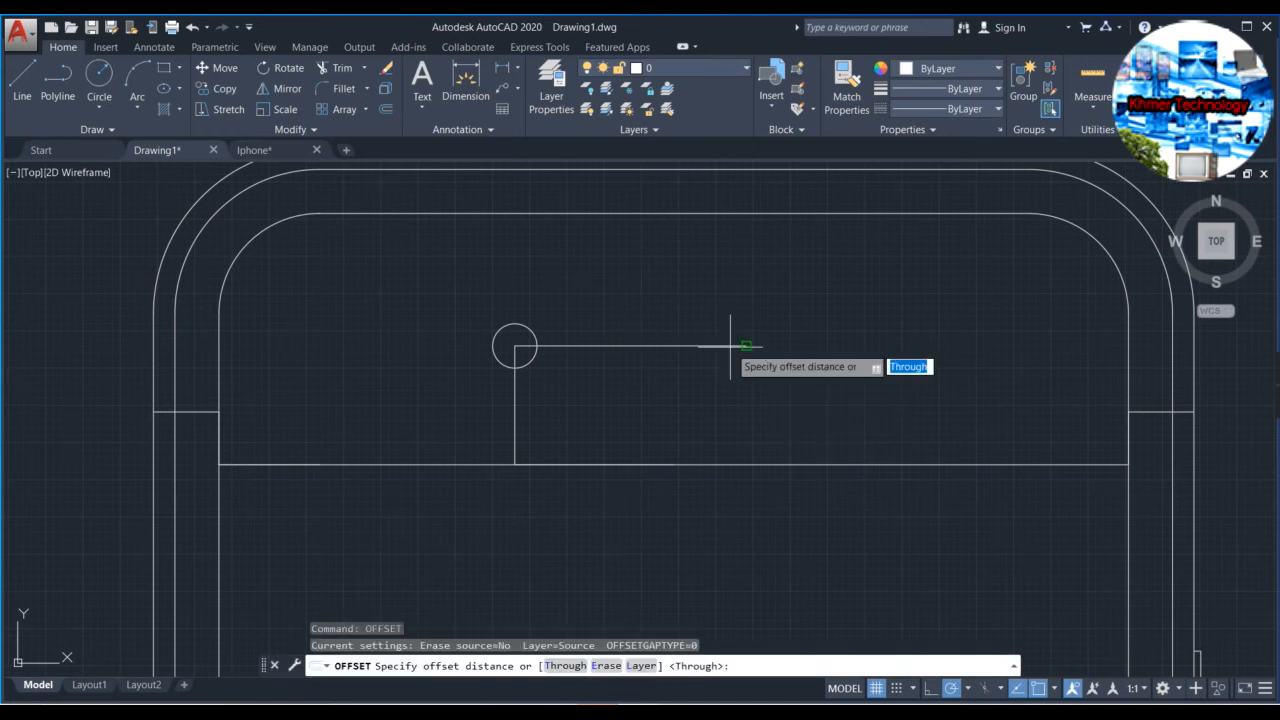
click(731, 346)
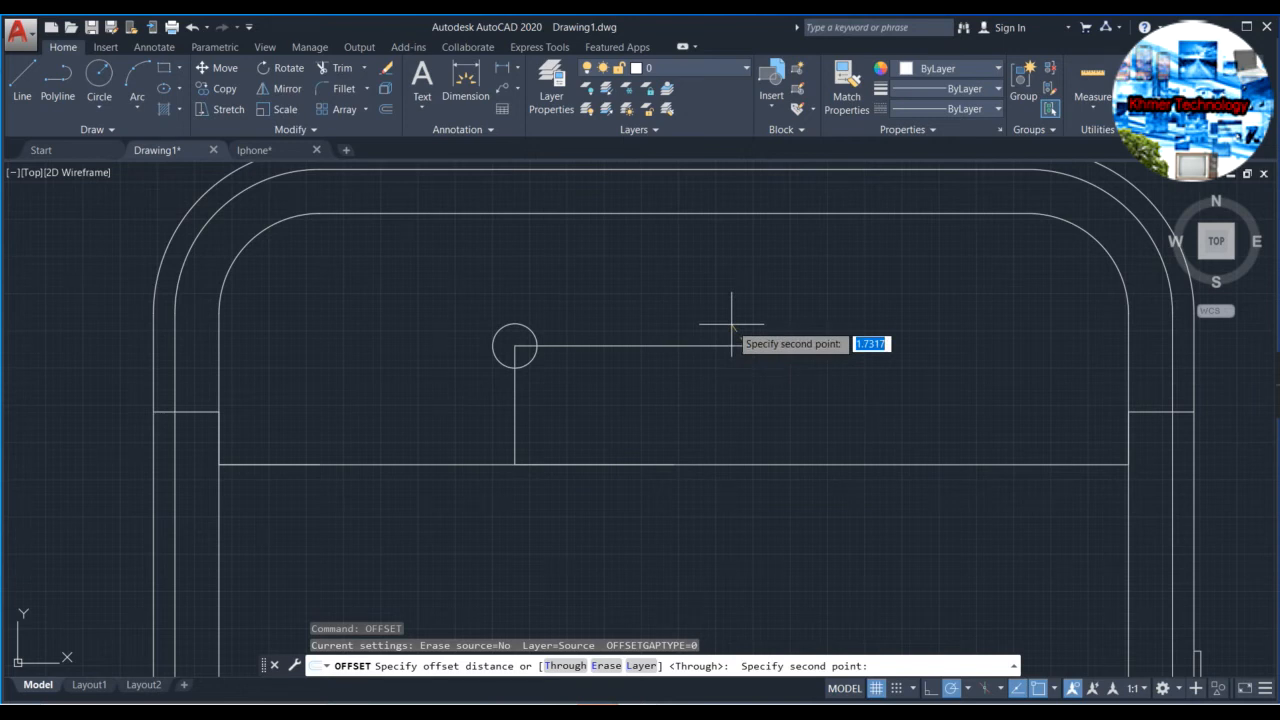
text(0.65)
key(Return)
click(731, 324)
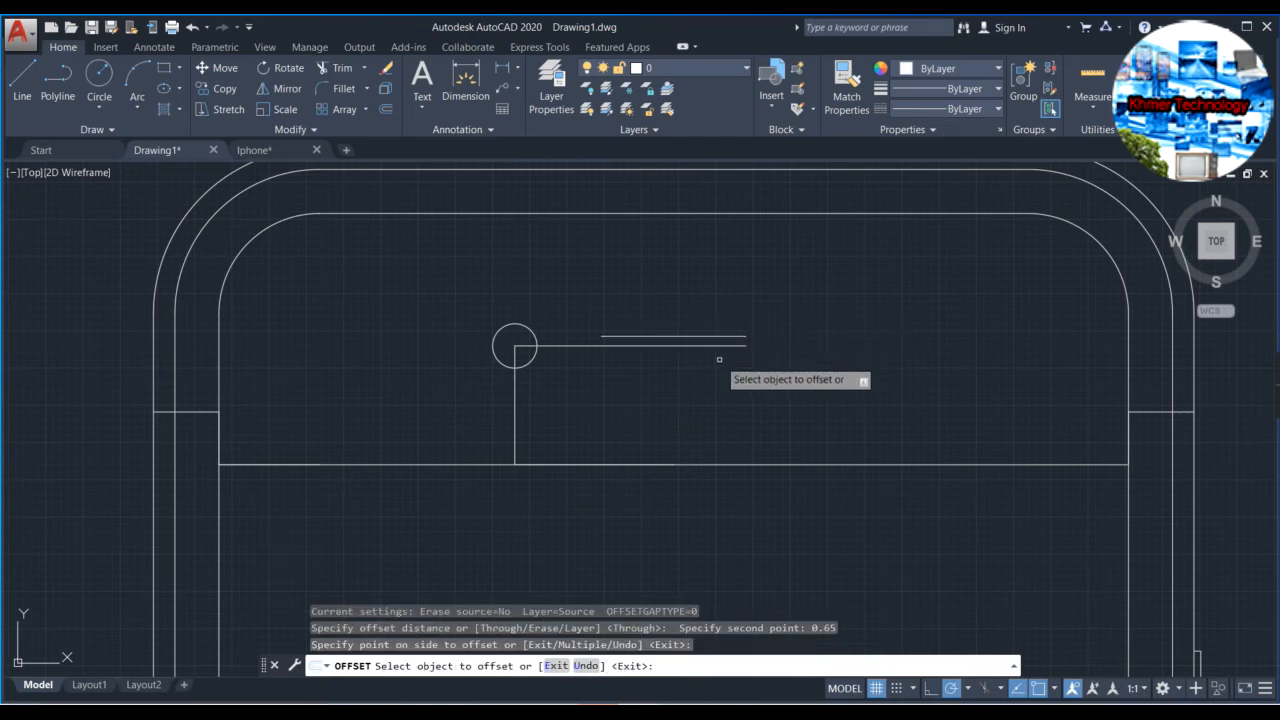
Offset the same 9.72 line downwards by 0.65 to form the second long edge of the speaker slot.
click(718, 346)
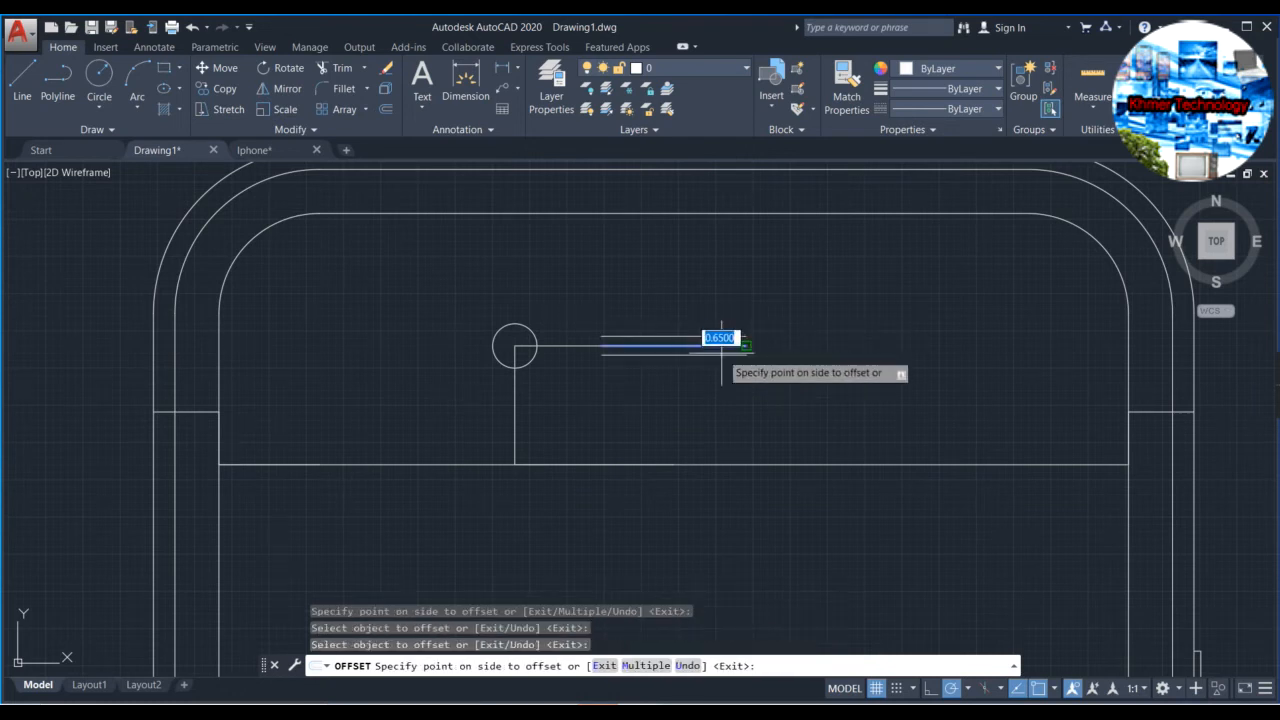
click(717, 353)
click(712, 346)
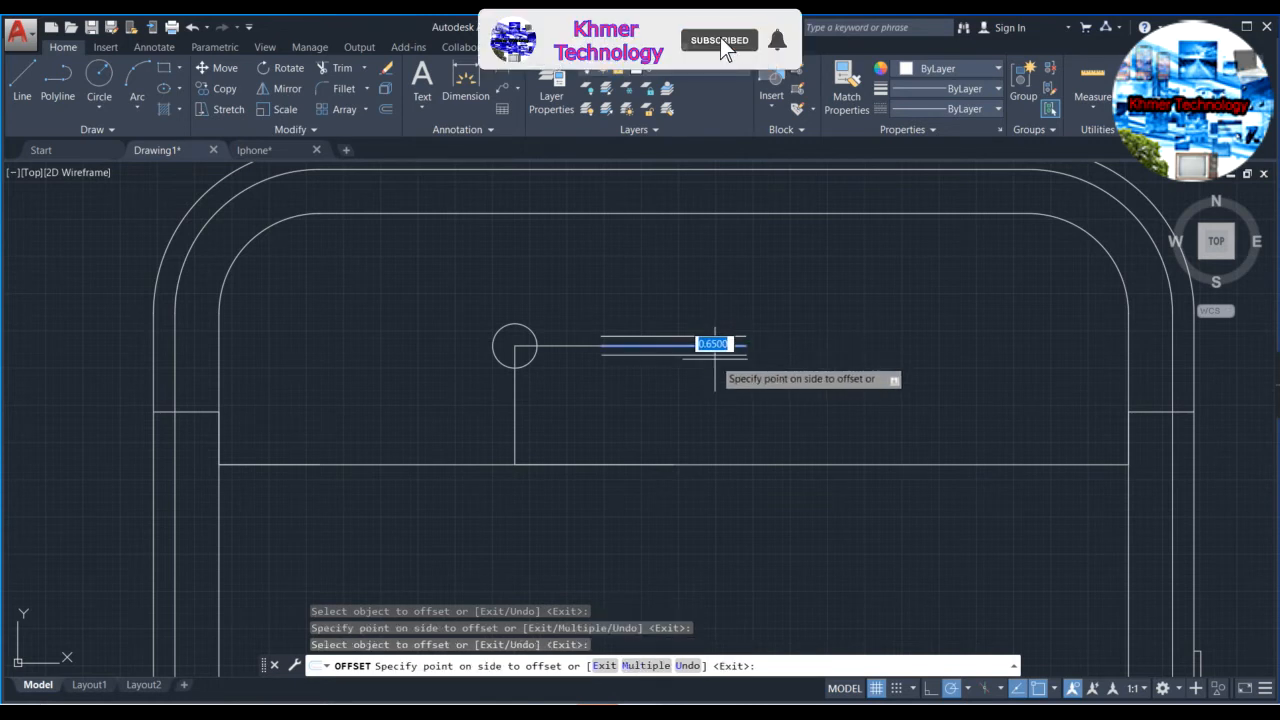
click(716, 357)
scroll(740, 350, up, 5)
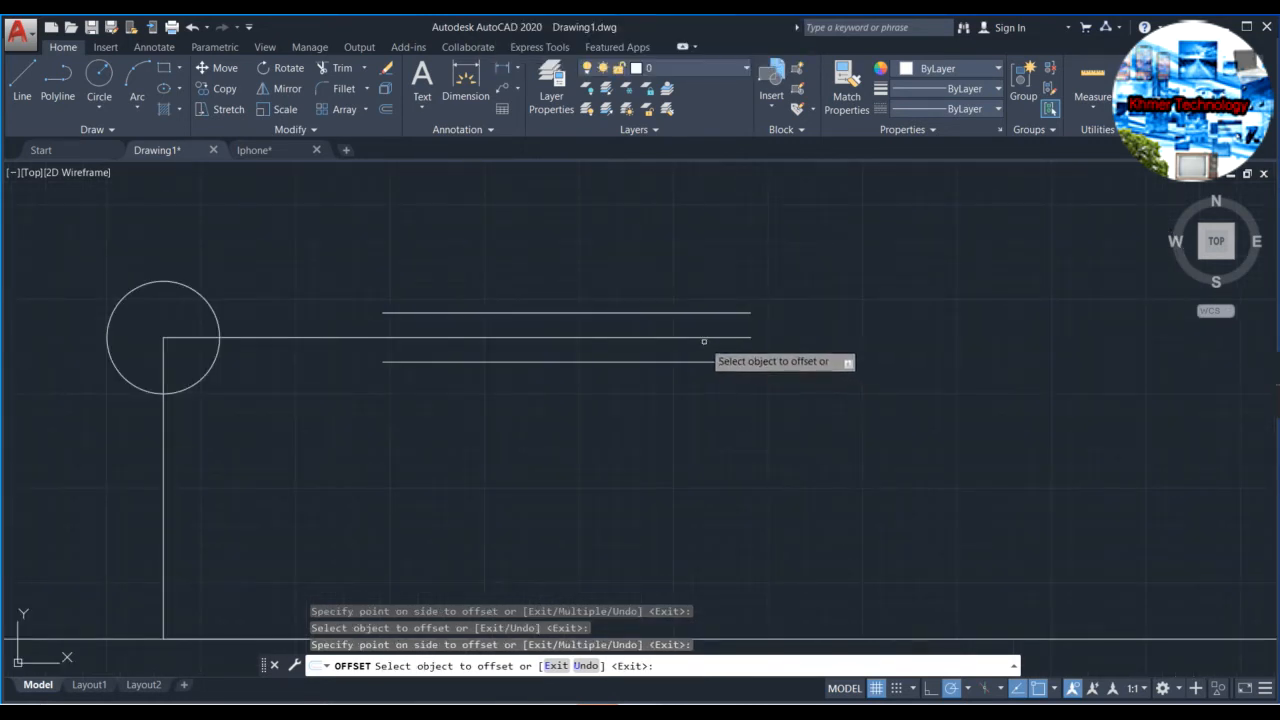
key(Escape)
key(Escape)
Erase the middle 9.72 line, the 5.81 horizontal line and the 7.98 vertical helper line.
click(703, 338)
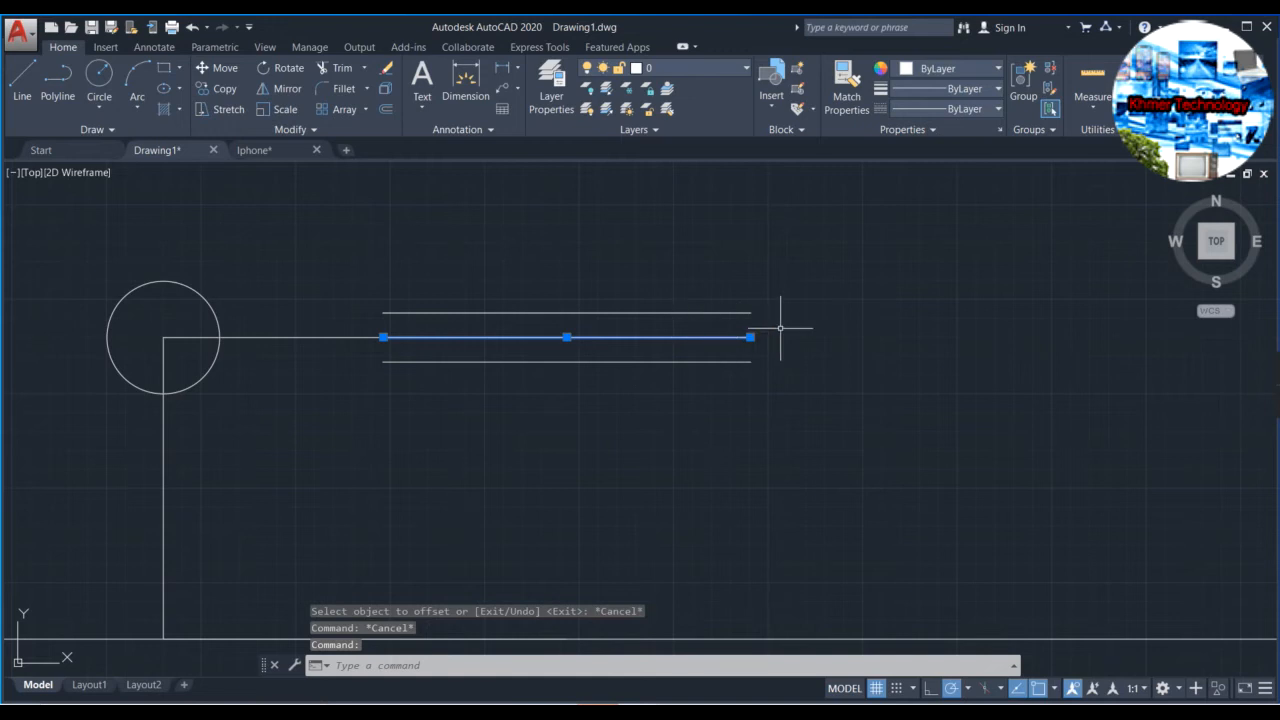
key(Delete)
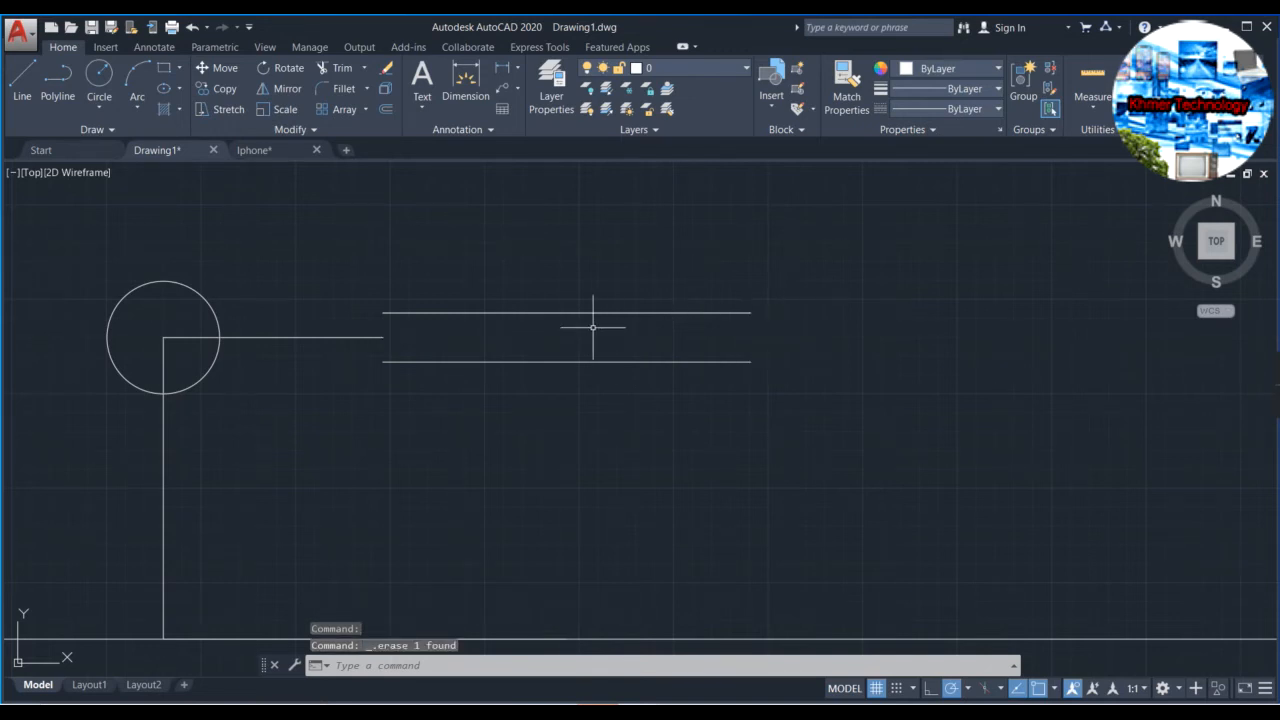
scroll(593, 327, down, 2)
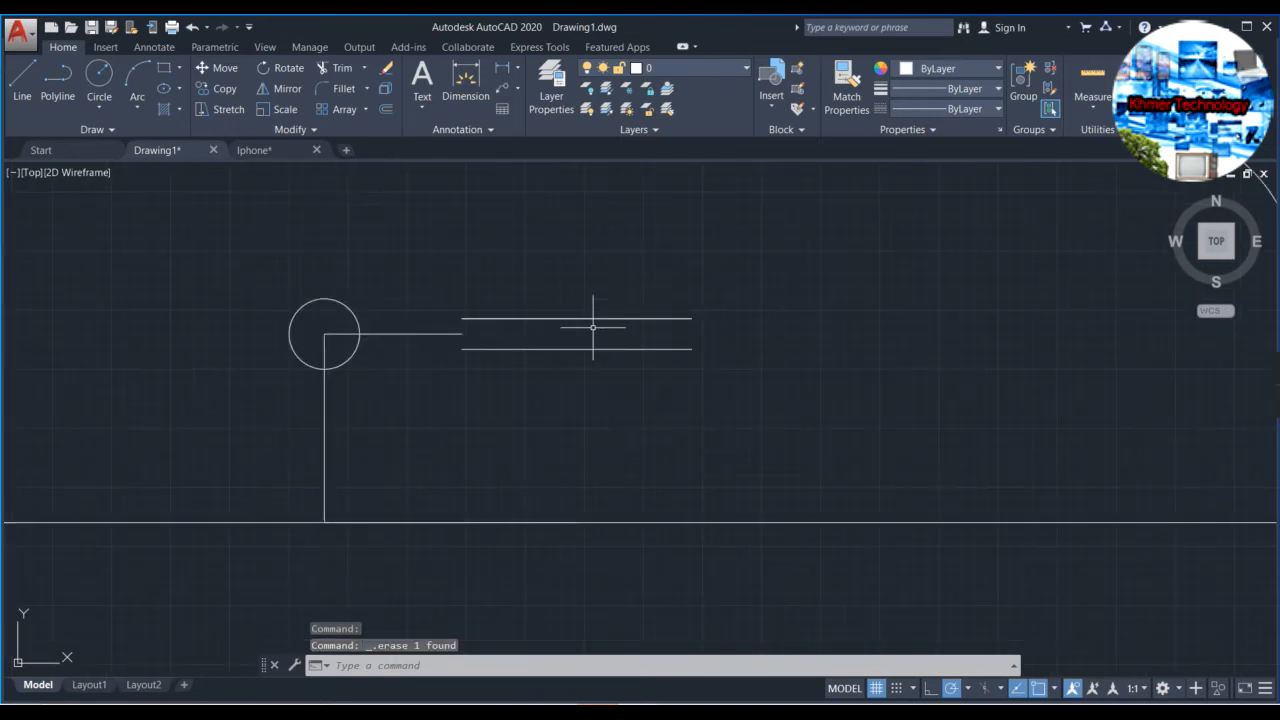
click(393, 333)
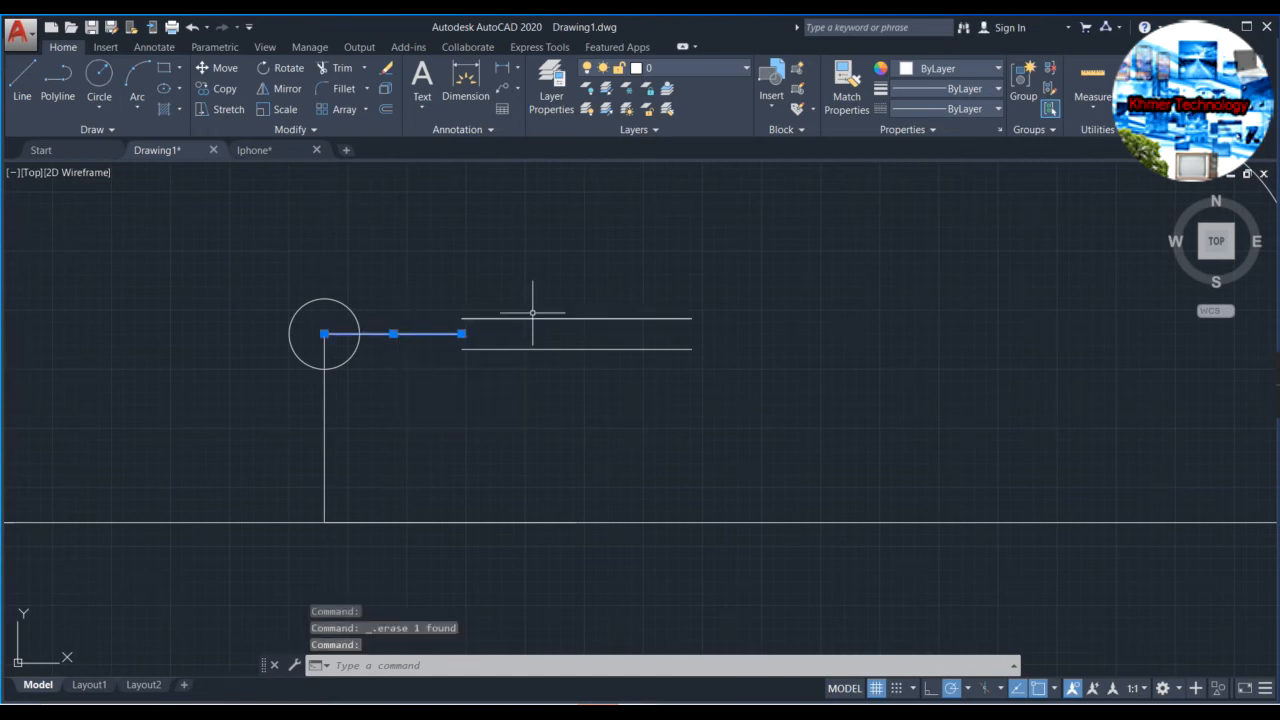
key(Delete)
click(313, 397)
click(338, 402)
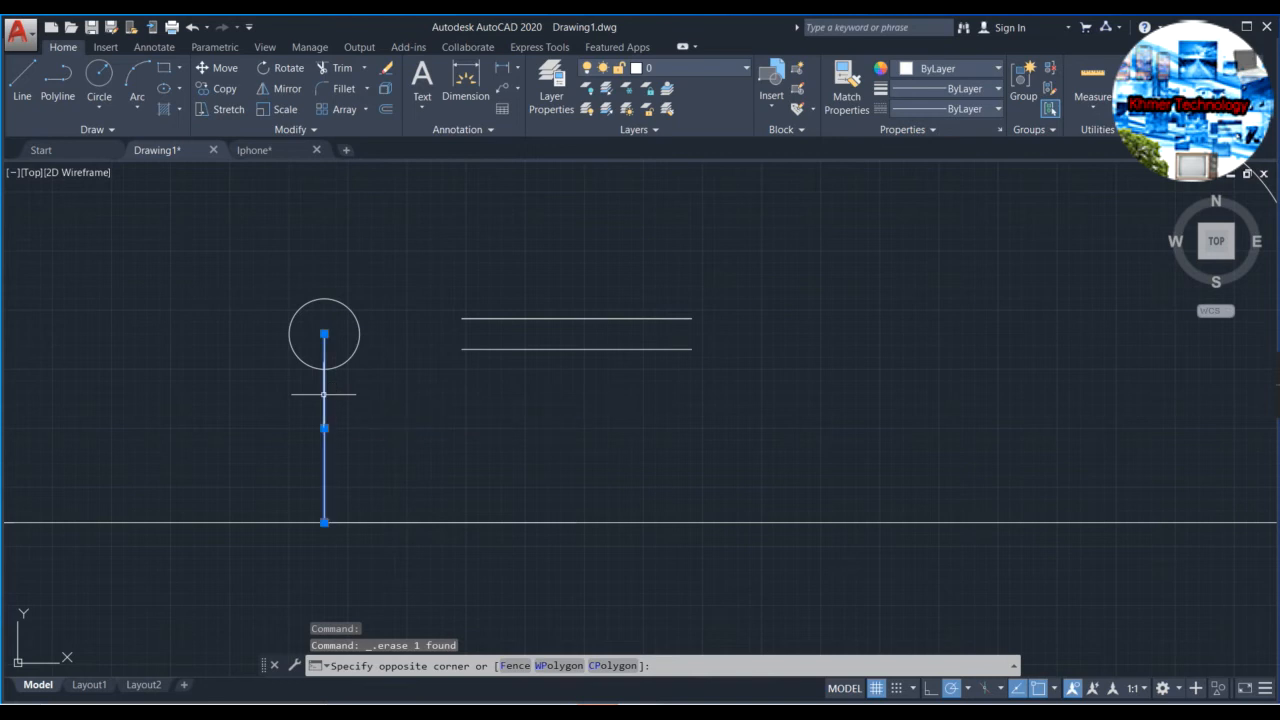
key(Delete)
Draw a two-point circle of diameter 1.3 between the left ends of the two parallel slot lines.
scroll(457, 318, up, 2)
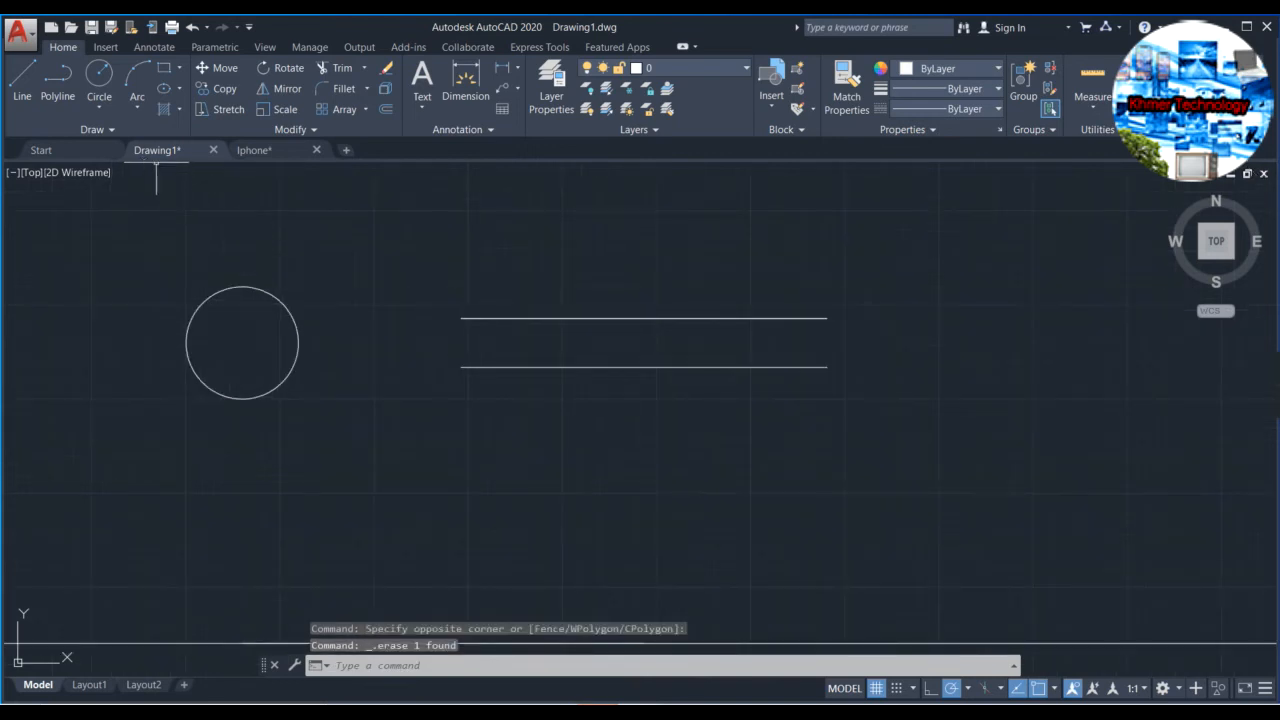
click(100, 107)
click(160, 277)
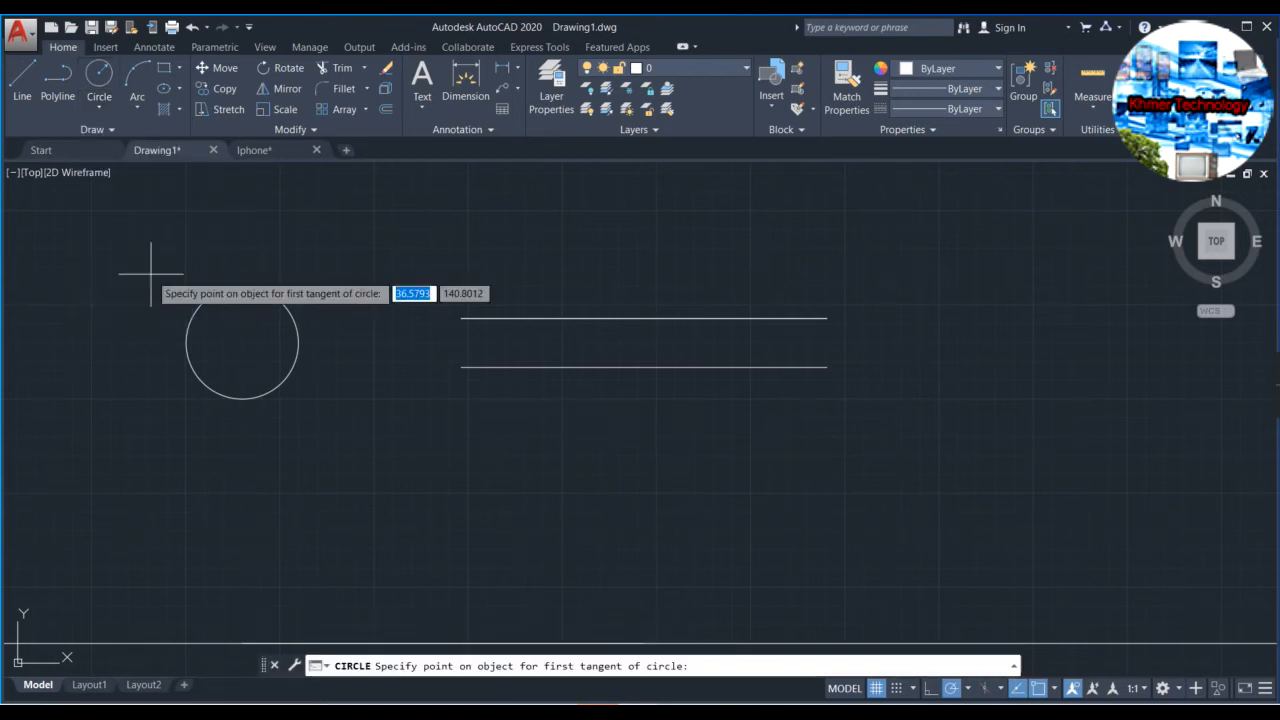
click(100, 107)
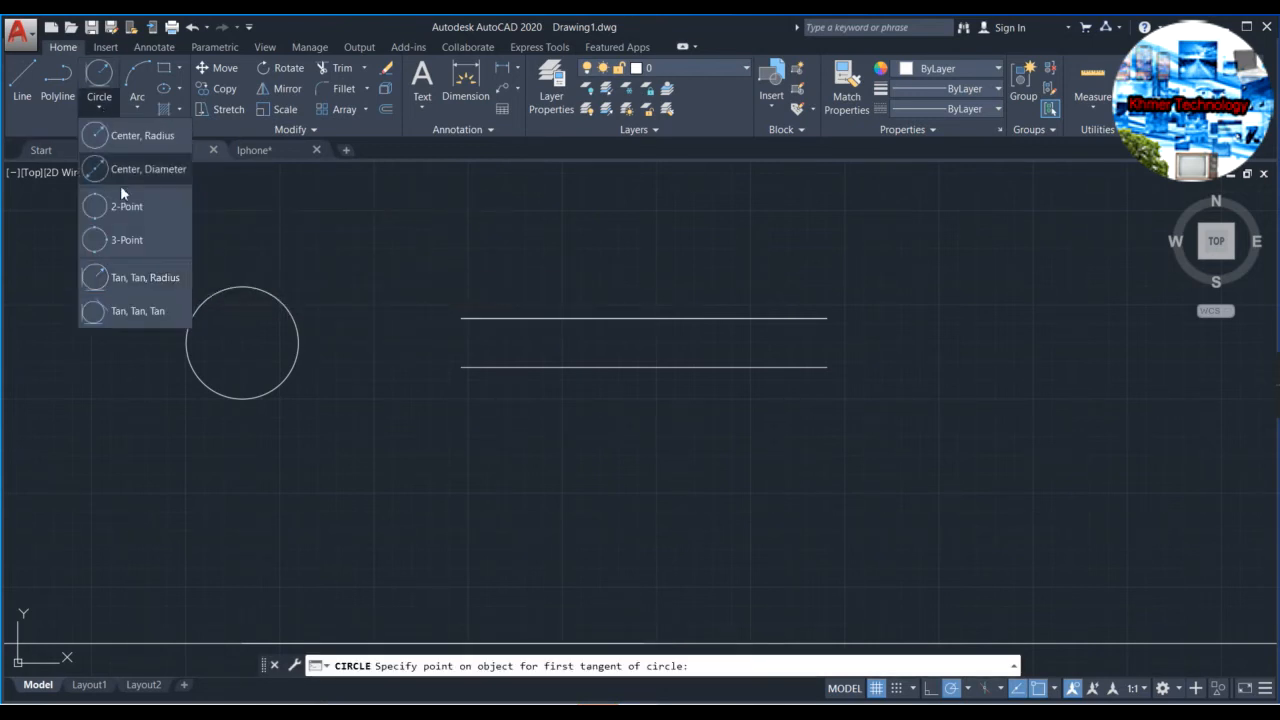
click(126, 206)
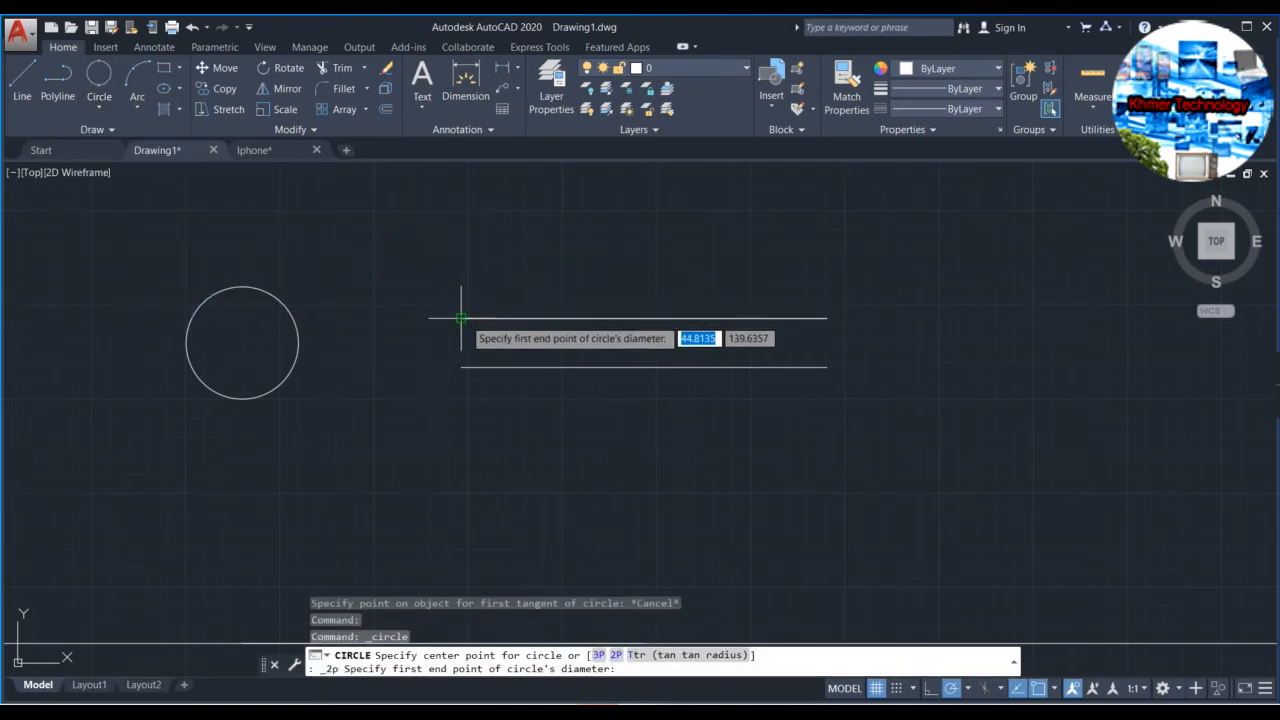
click(462, 318)
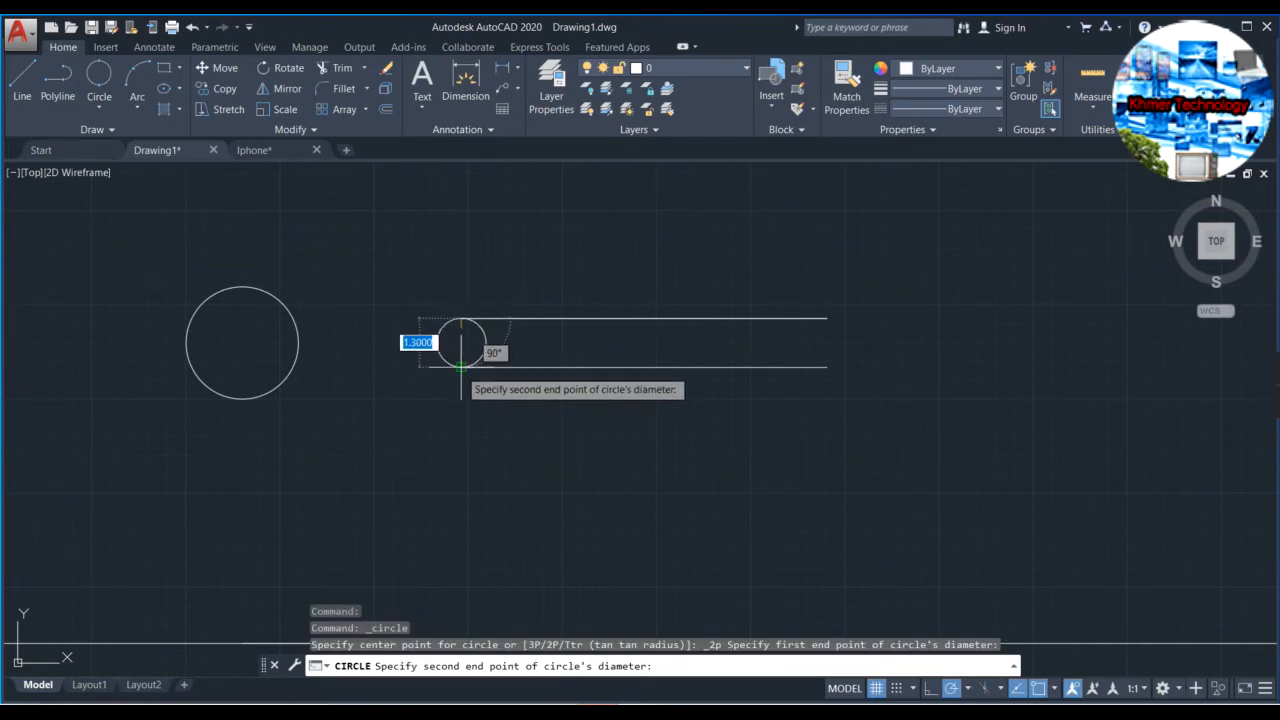
click(461, 367)
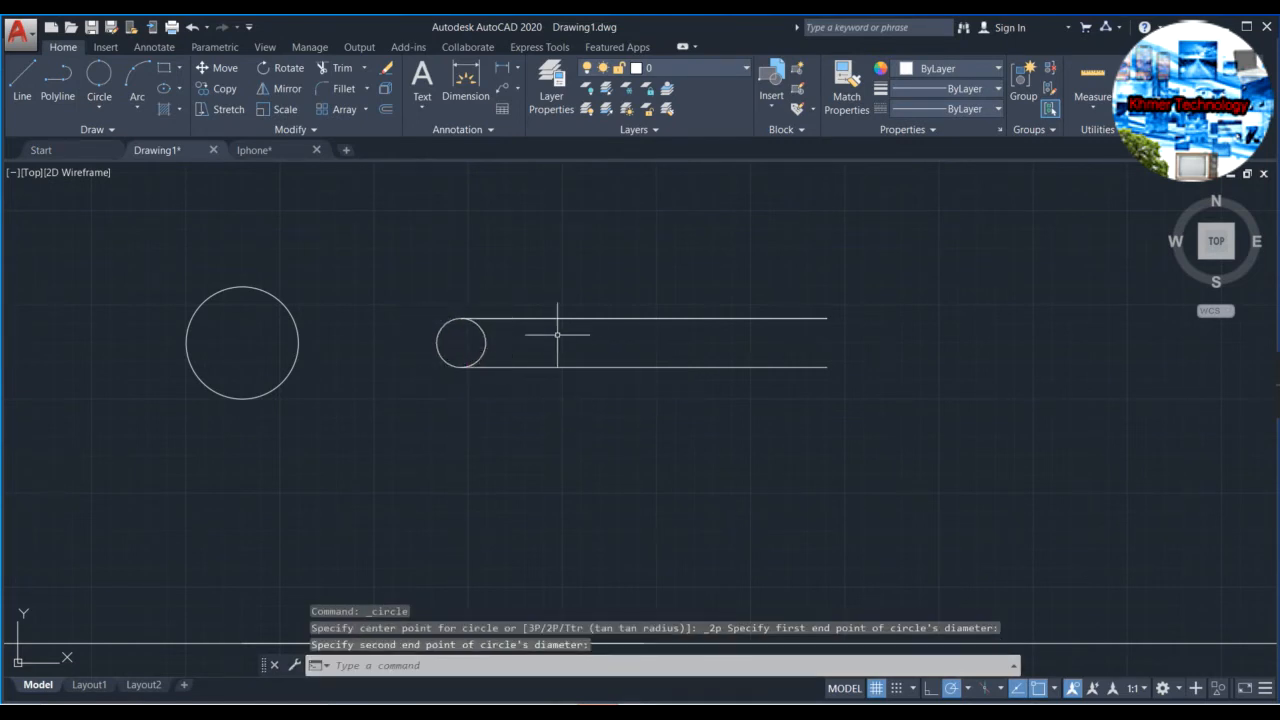
click(482, 338)
text(m)
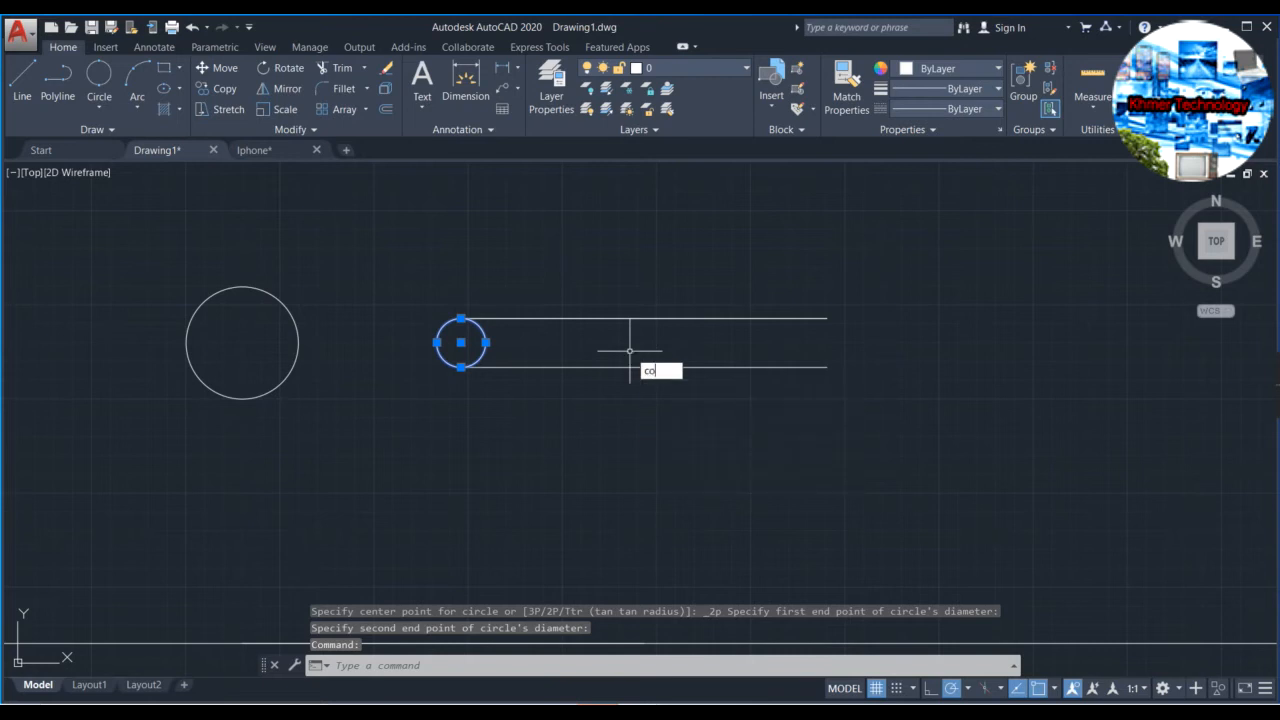
key(Return)
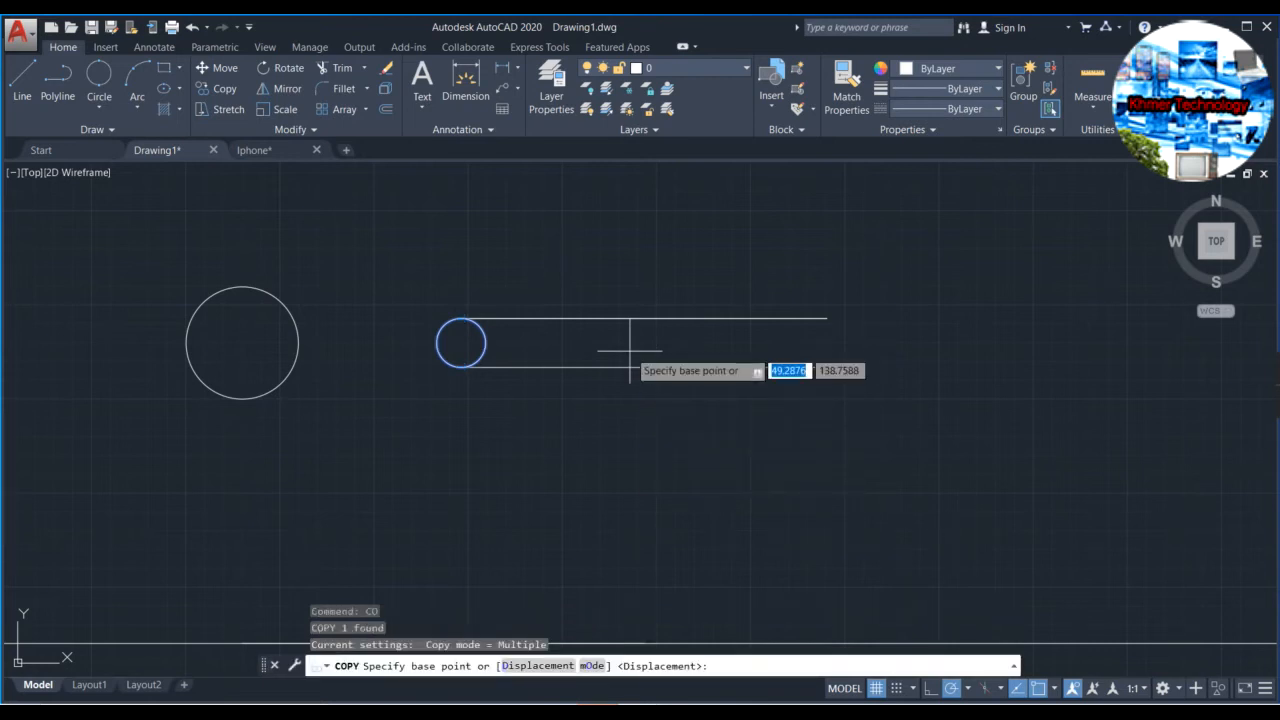
click(827, 318)
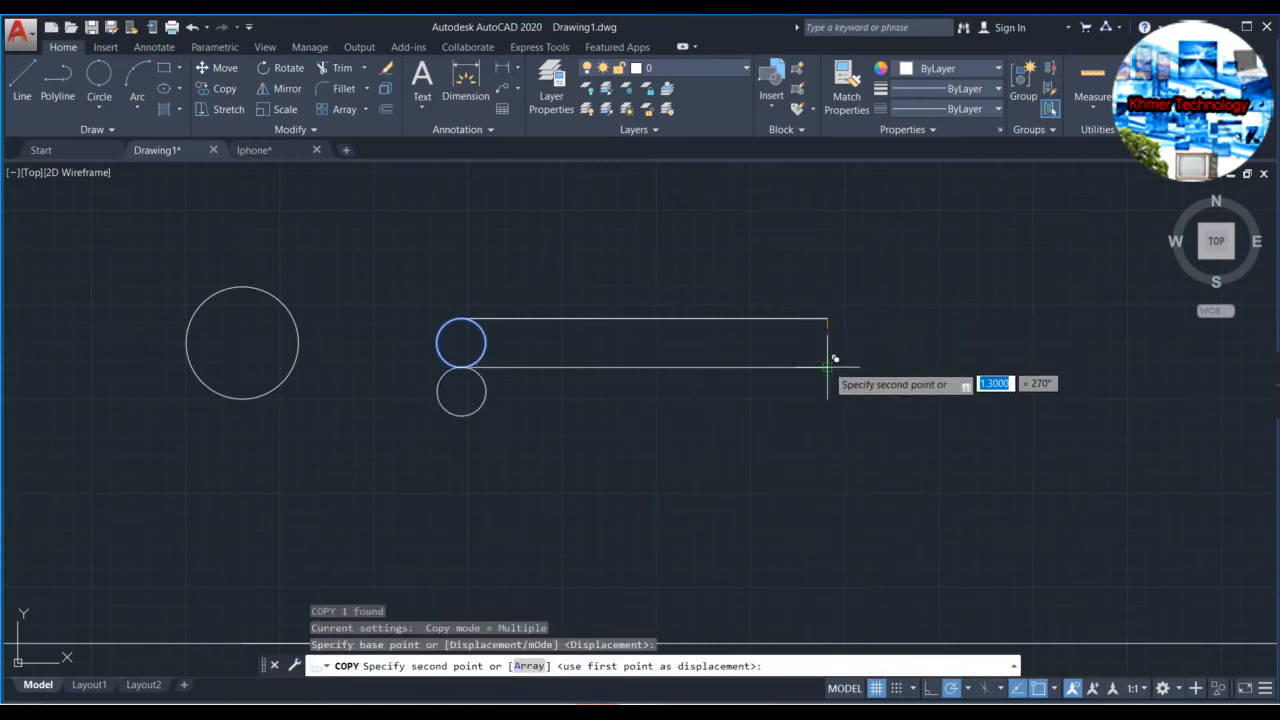
key(Escape)
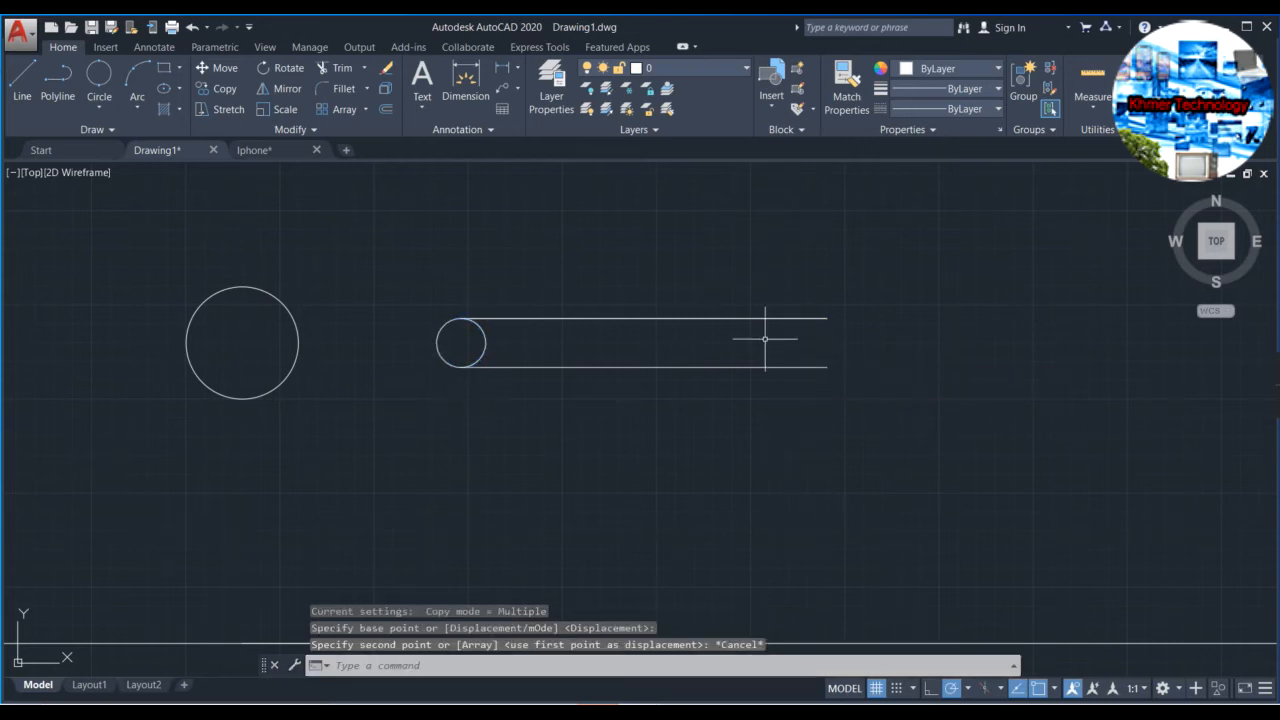
Copy the small slot circle from the left end of the upper slot line to its right end.
text(copy)
key(Return)
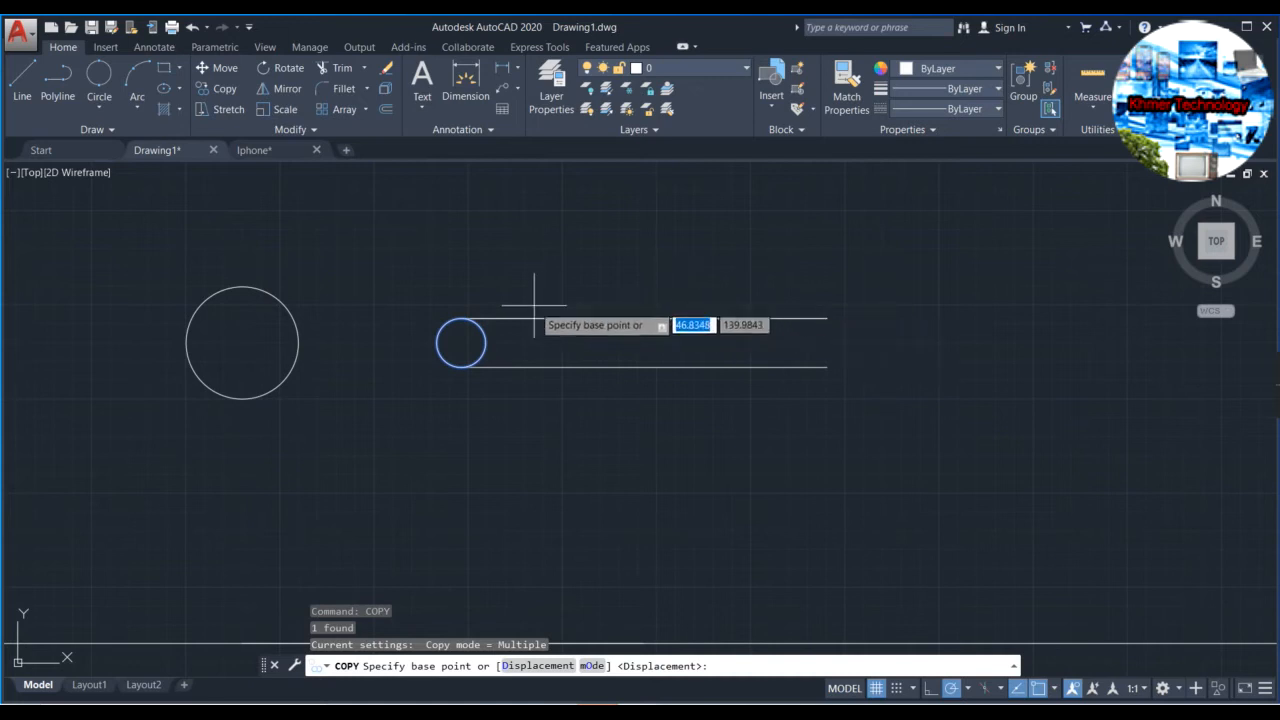
click(461, 318)
scroll(811, 309, up, 5)
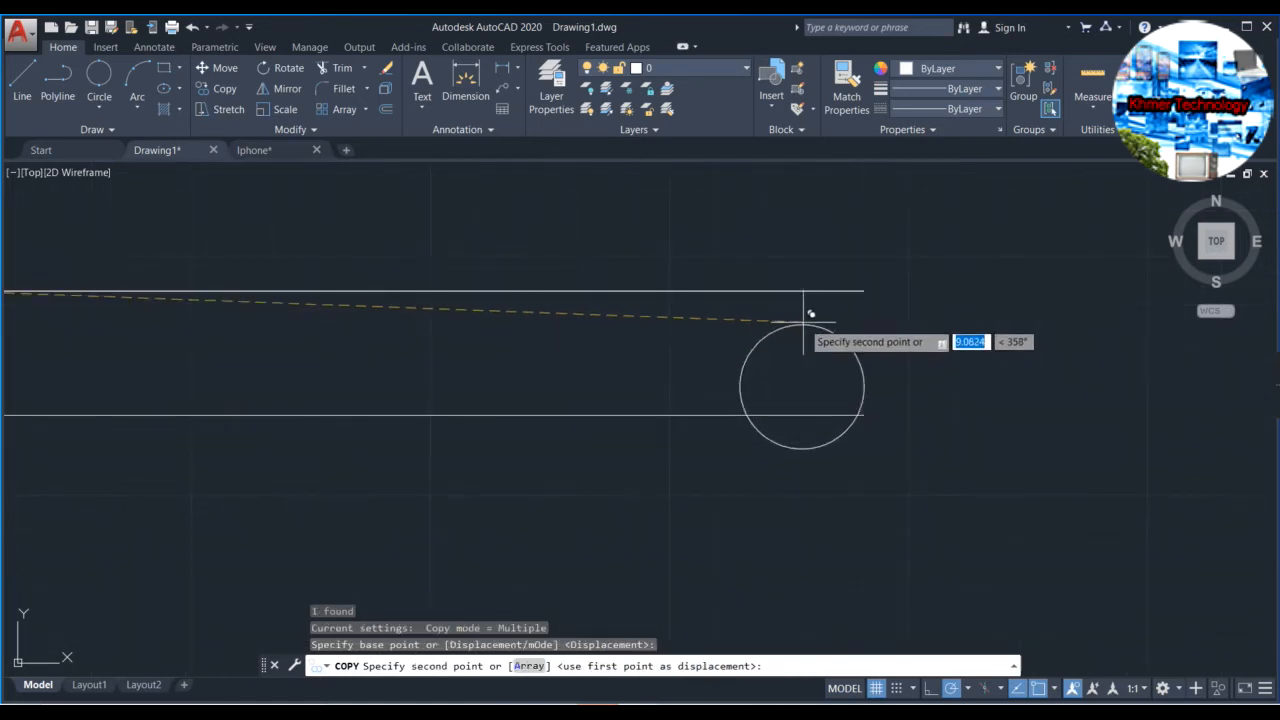
click(892, 284)
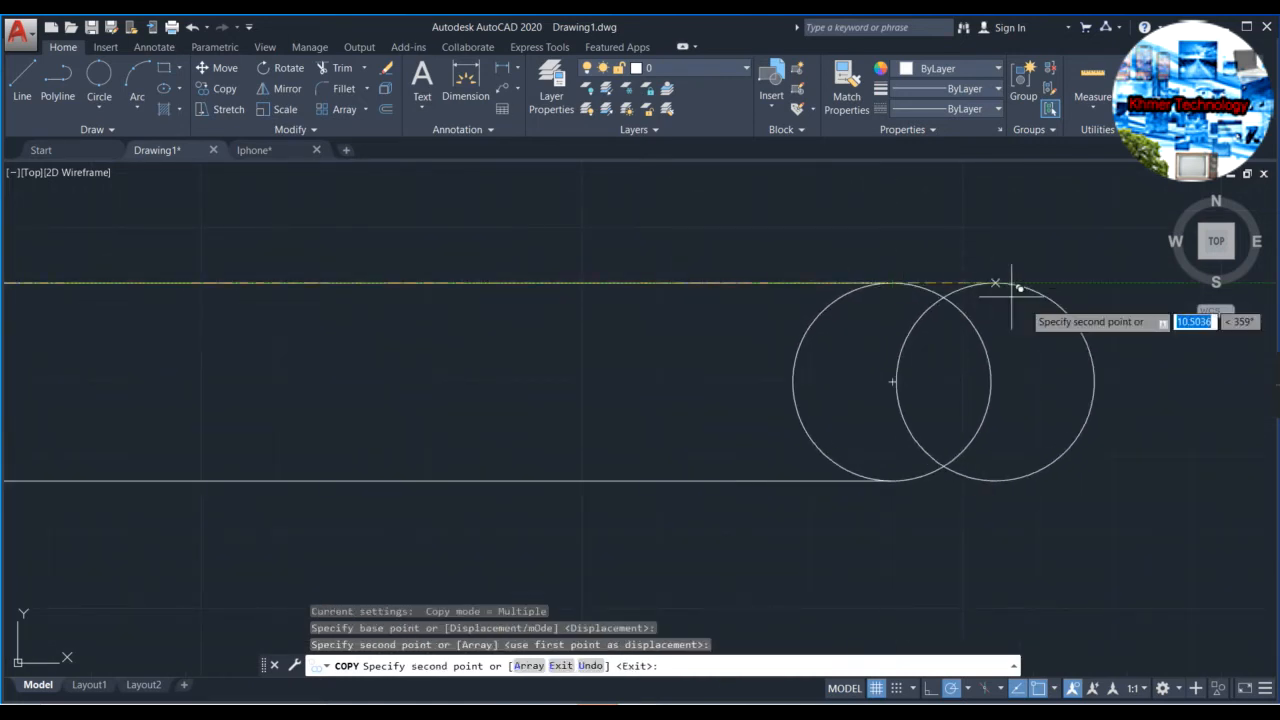
key(Escape)
Trim the inner halves of both end circles against the slot lines, leaving a rounded speaker slot.
scroll(1040, 316, down, 5)
click(1088, 424)
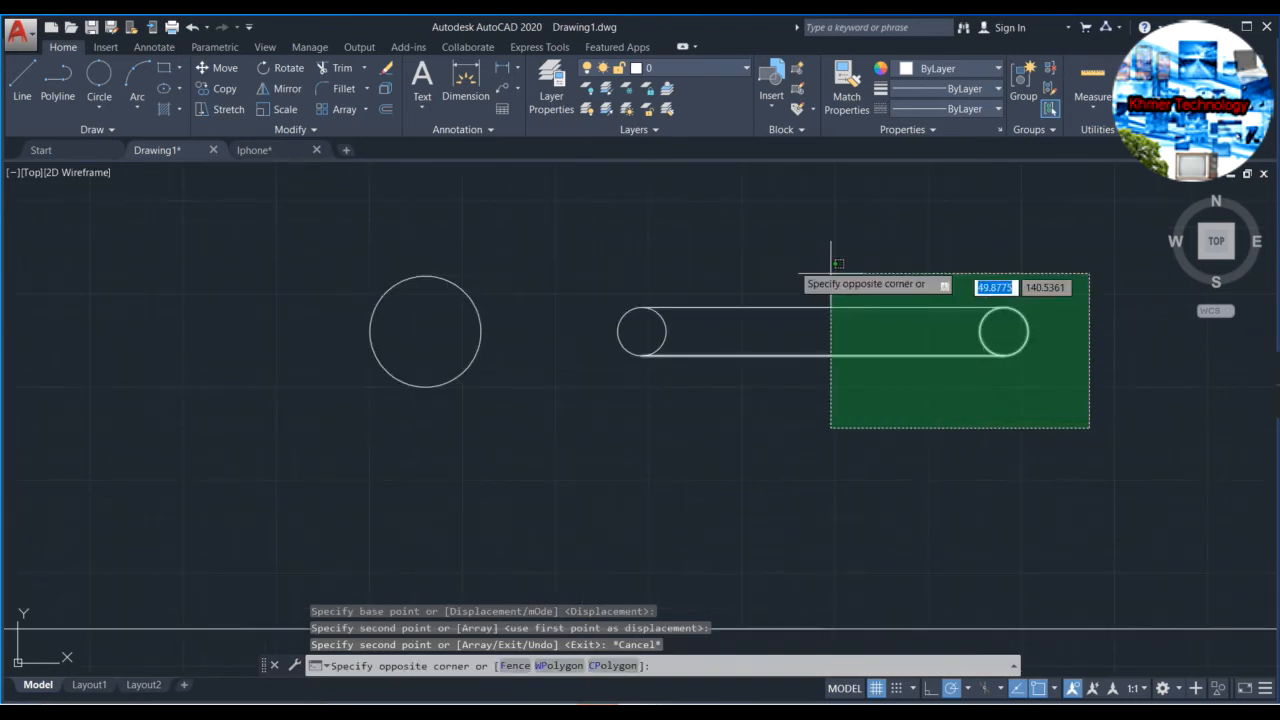
click(586, 250)
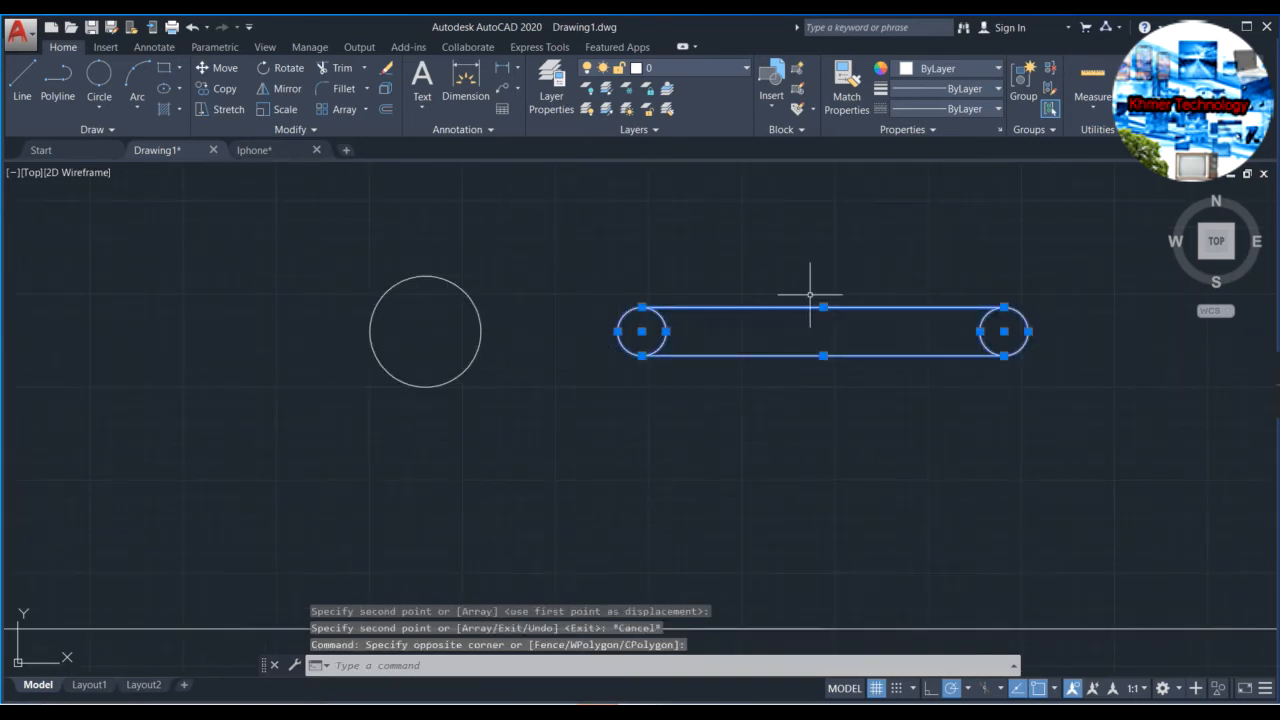
text(tr)
key(Return)
click(665, 330)
click(979, 336)
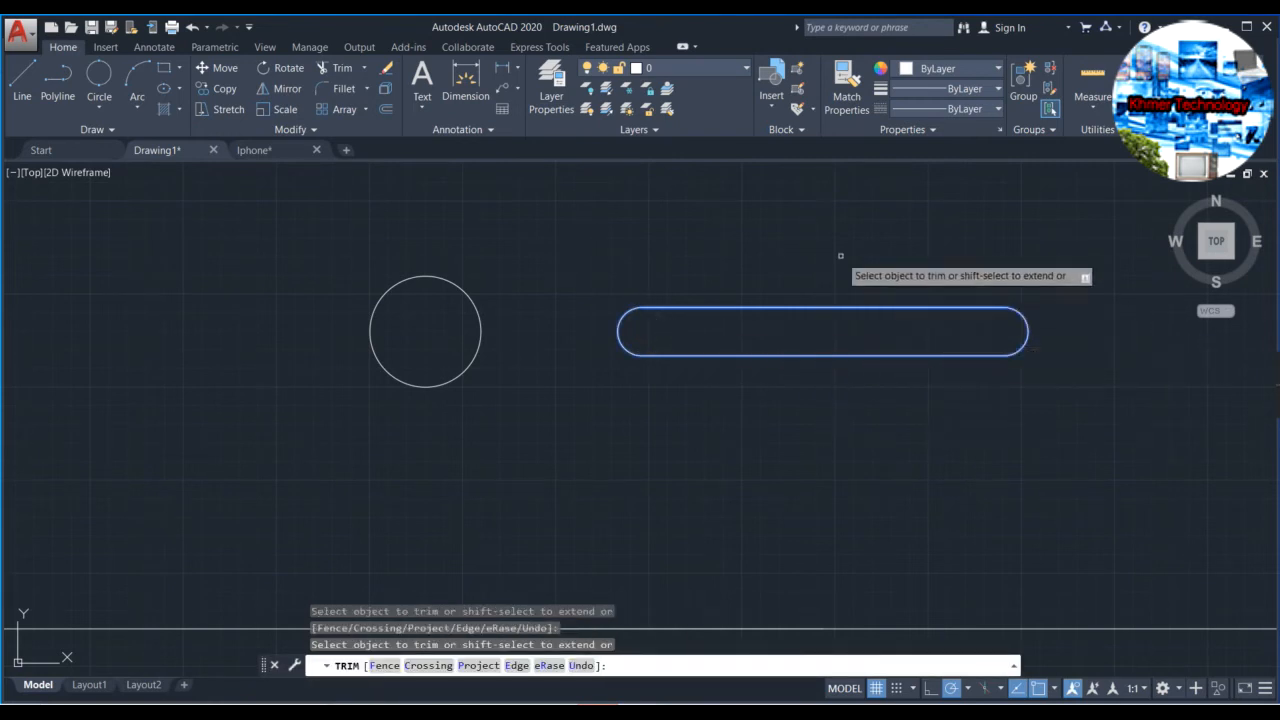
key(Escape)
key(Escape)
key(Escape)
Draw helper lines from the midpoint of the speaker slot's upper edge, 3.74 straight up and 4.5 to the left.
scroll(837, 257, down, 1)
scroll(840, 255, down, 1)
middle_drag(838, 258, 722, 344)
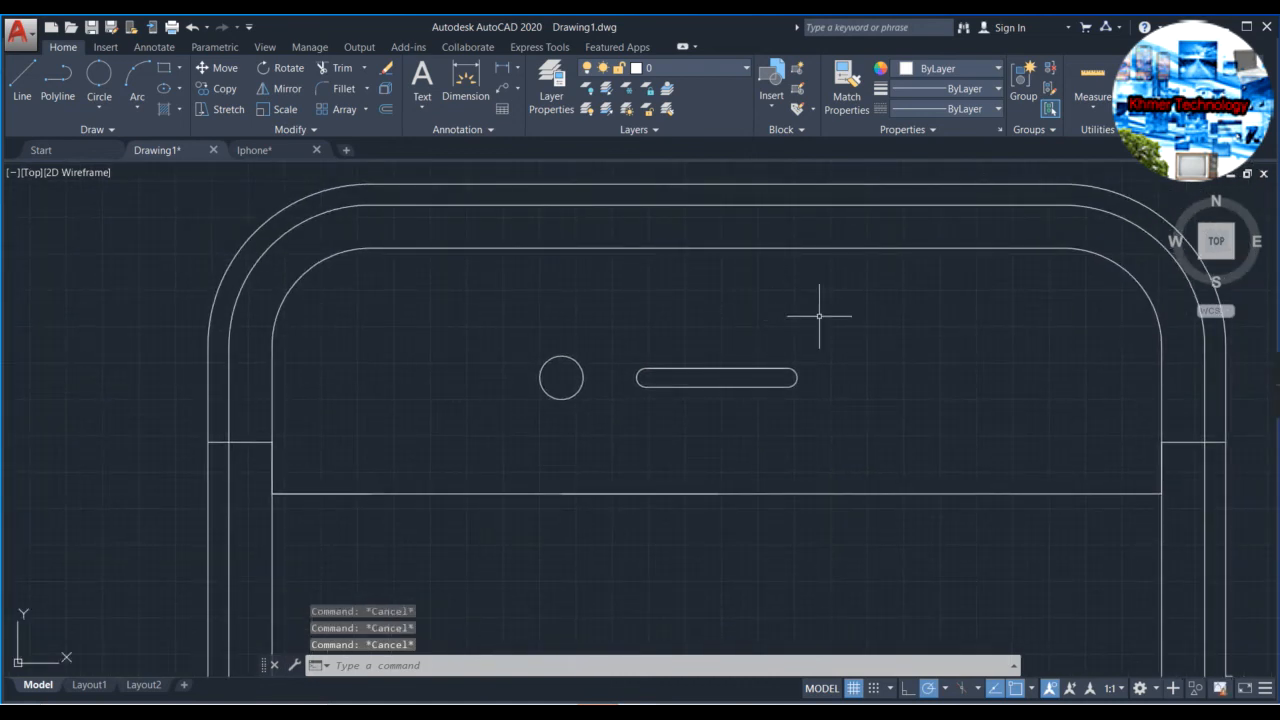
middle_drag(891, 289, 780, 297)
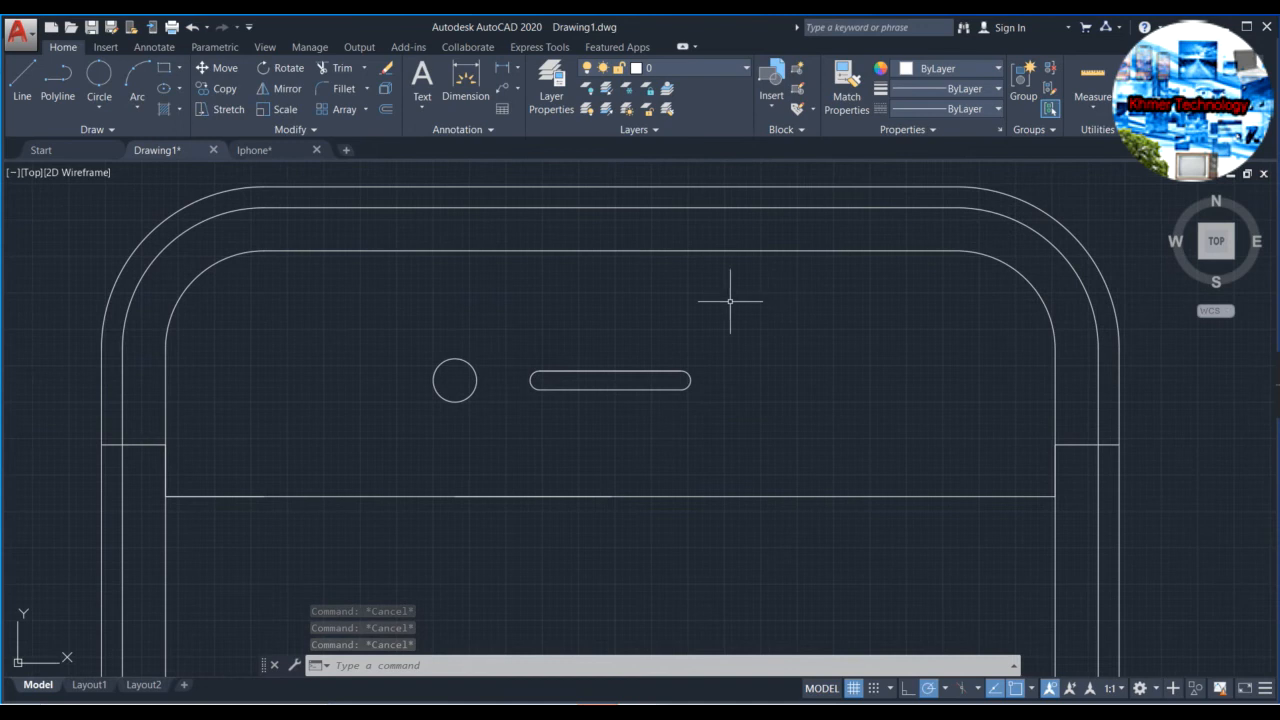
click(22, 80)
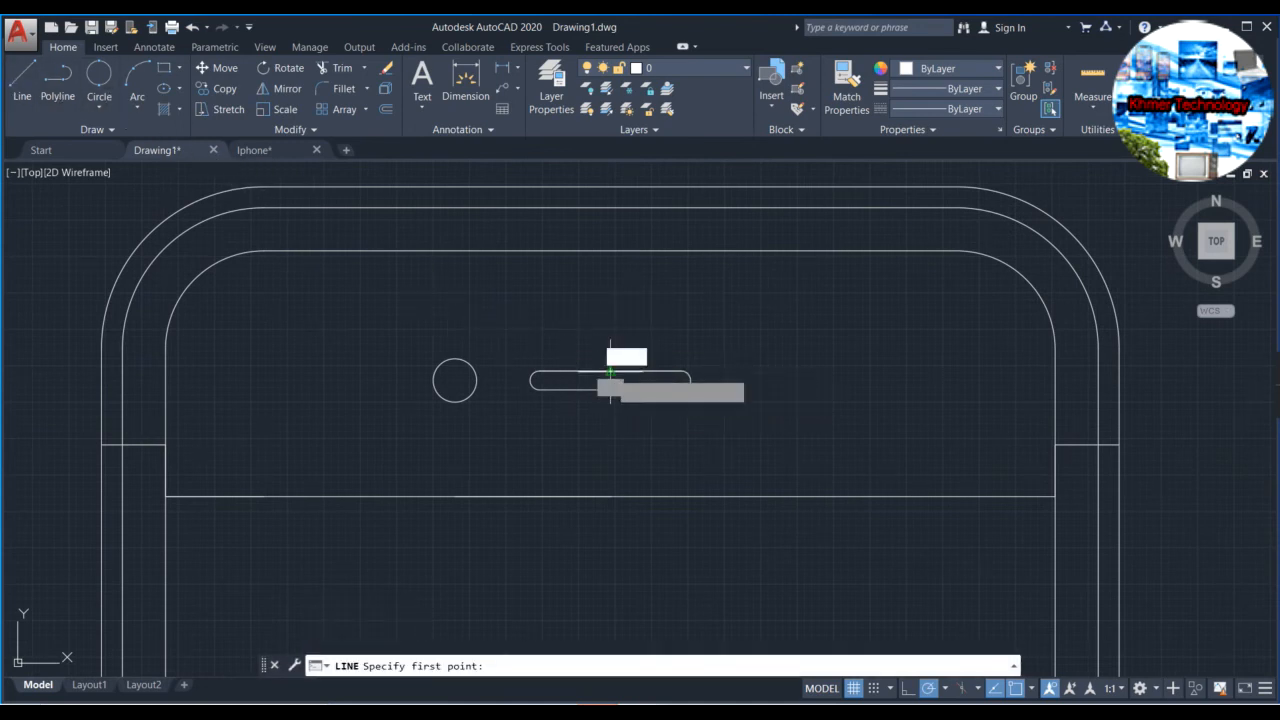
click(610, 371)
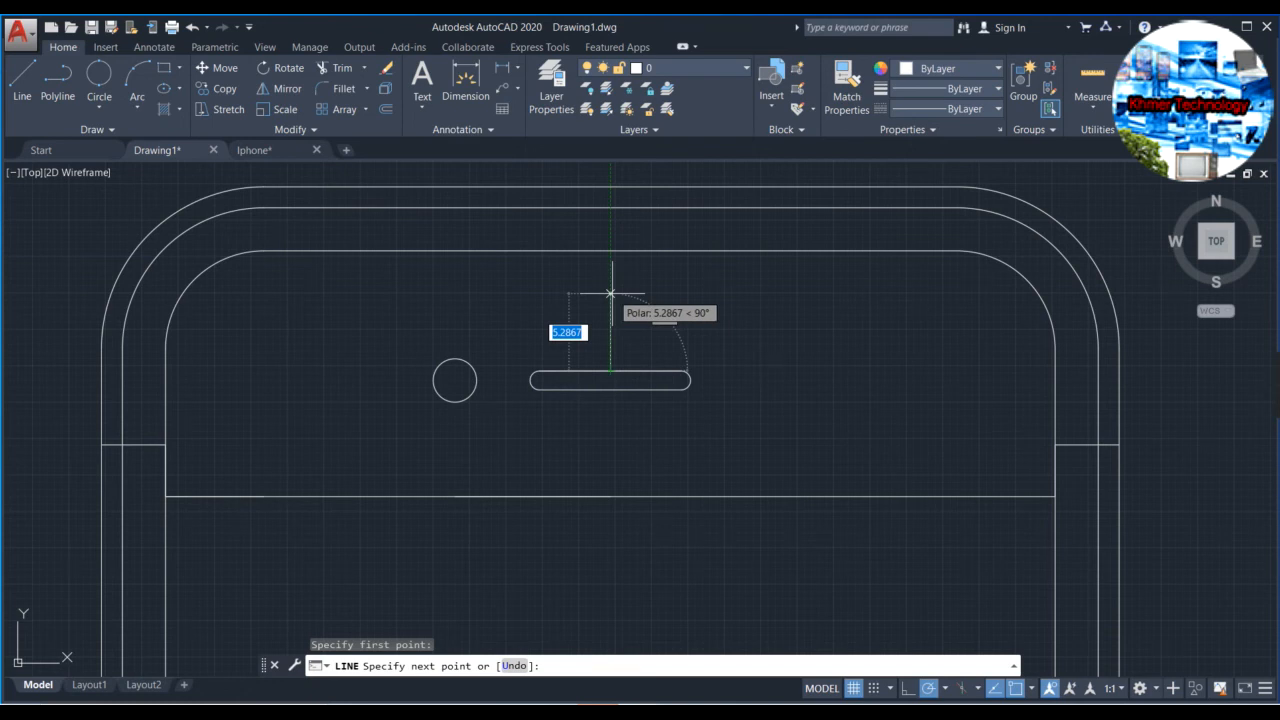
text(3.74)
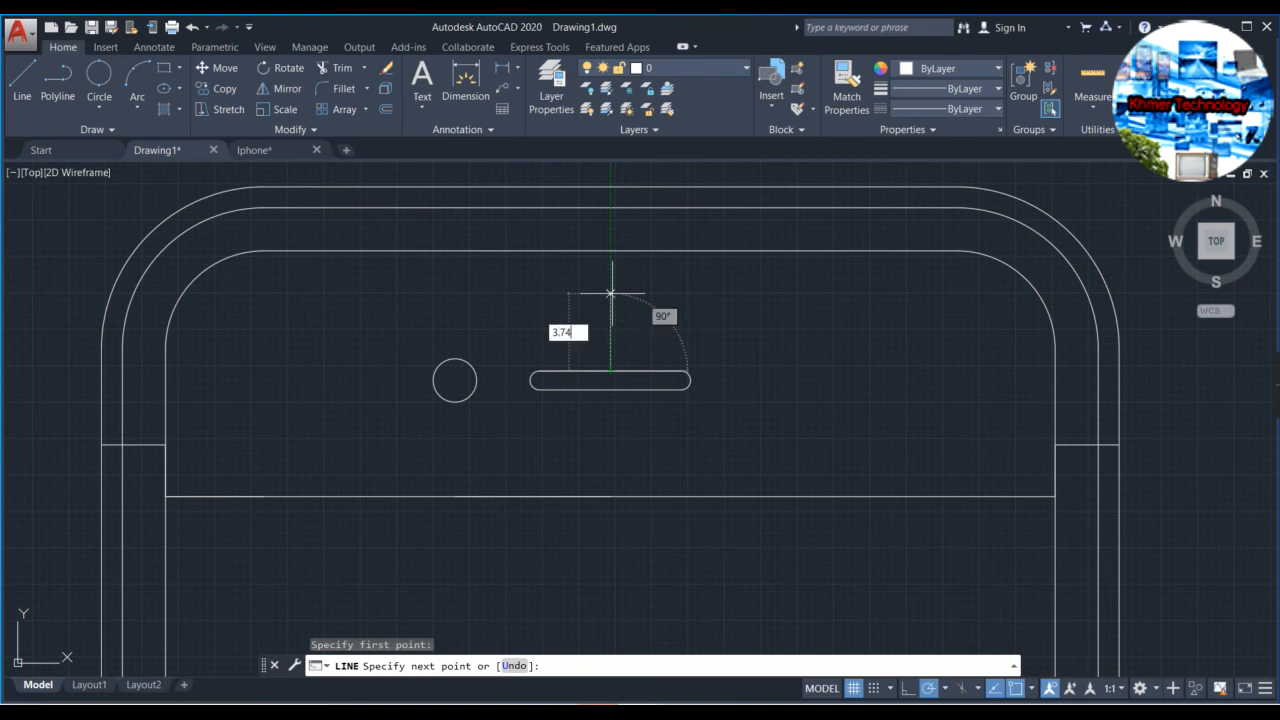
key(Return)
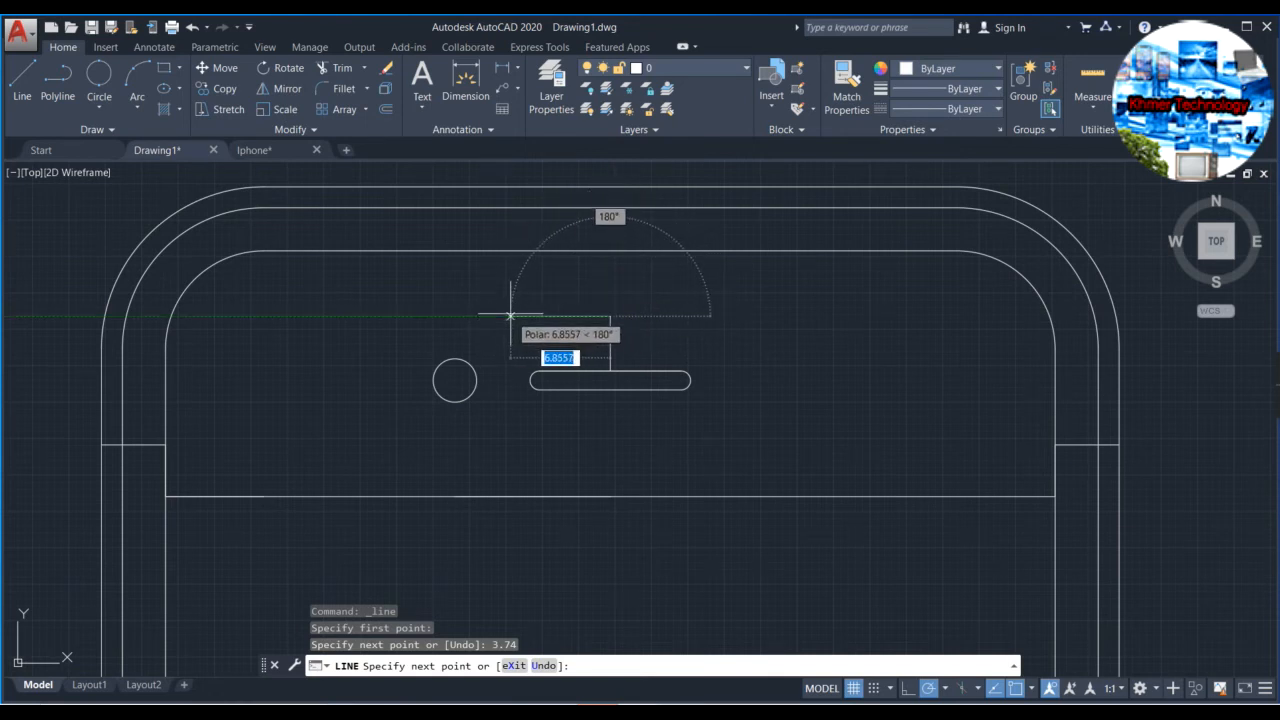
text(4)
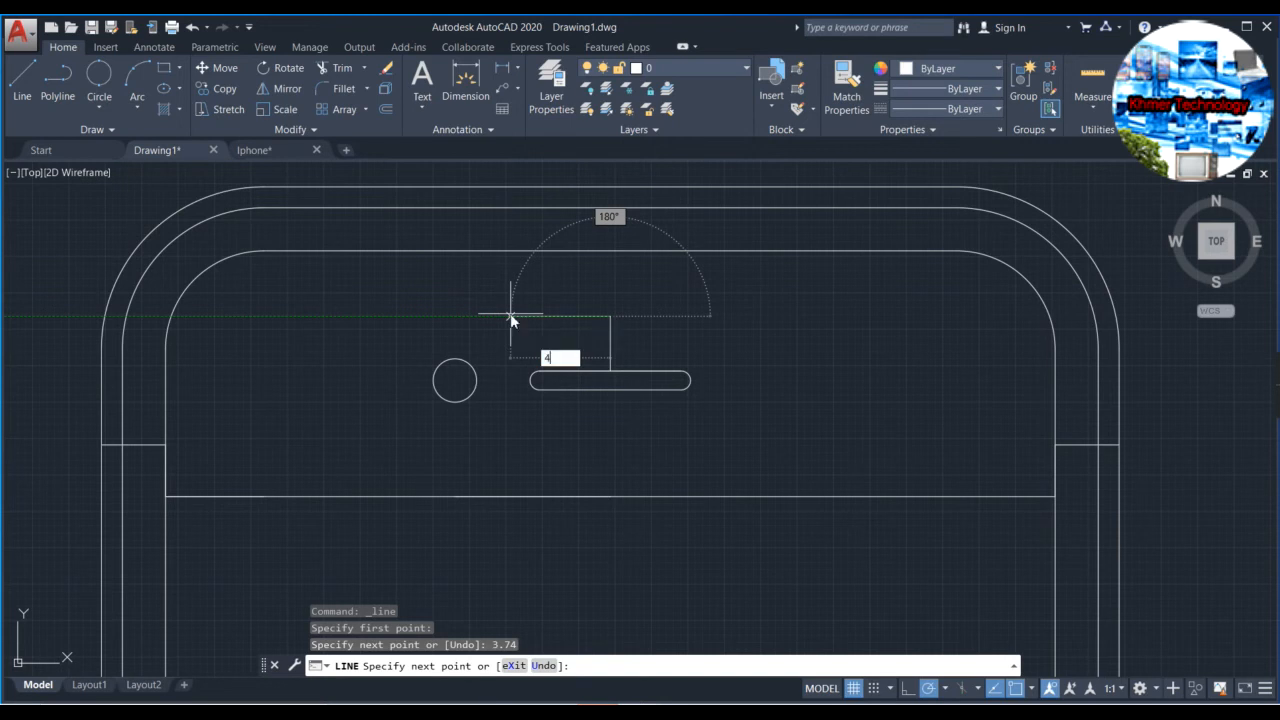
text(.5)
key(Return)
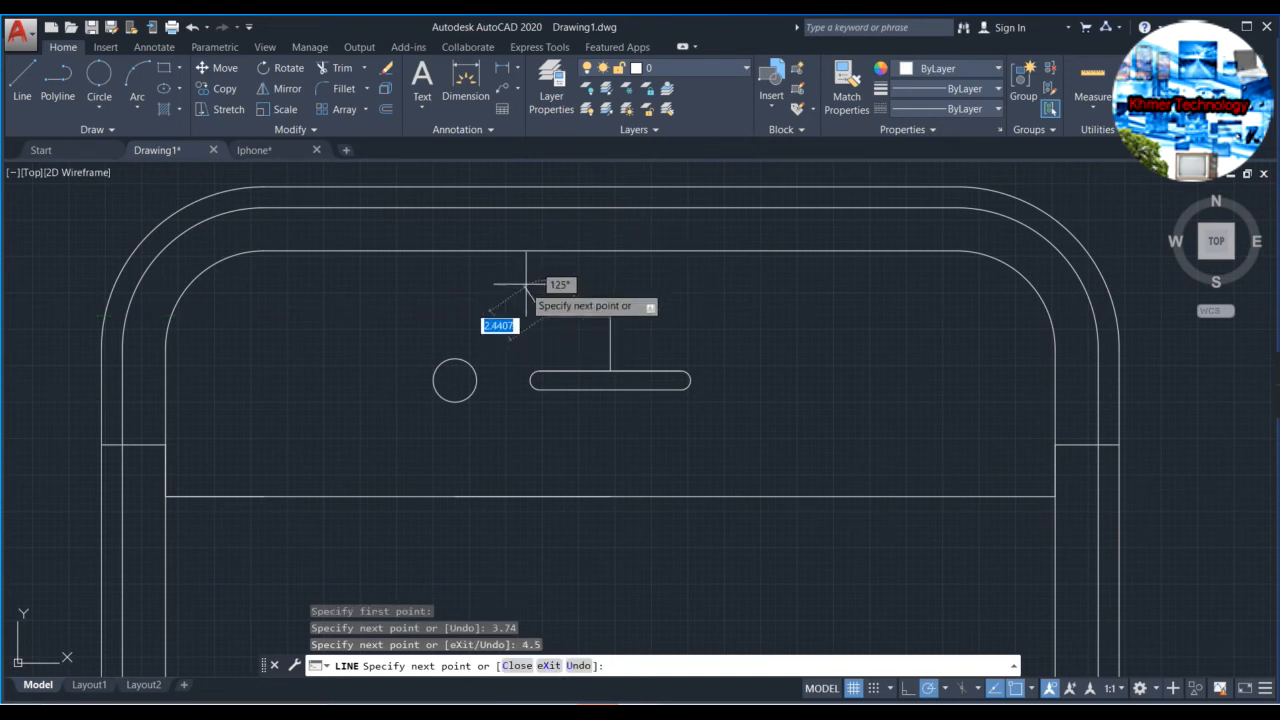
key(Escape)
scroll(558, 305, up, 2)
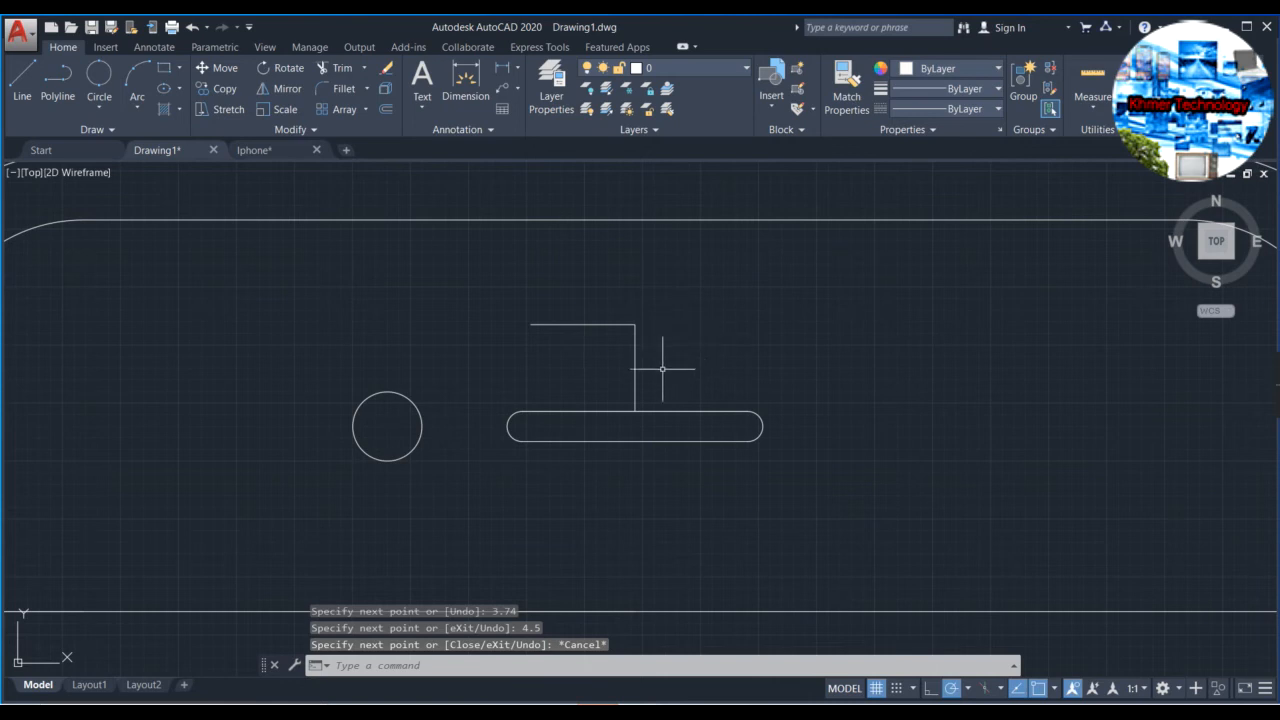
click(100, 90)
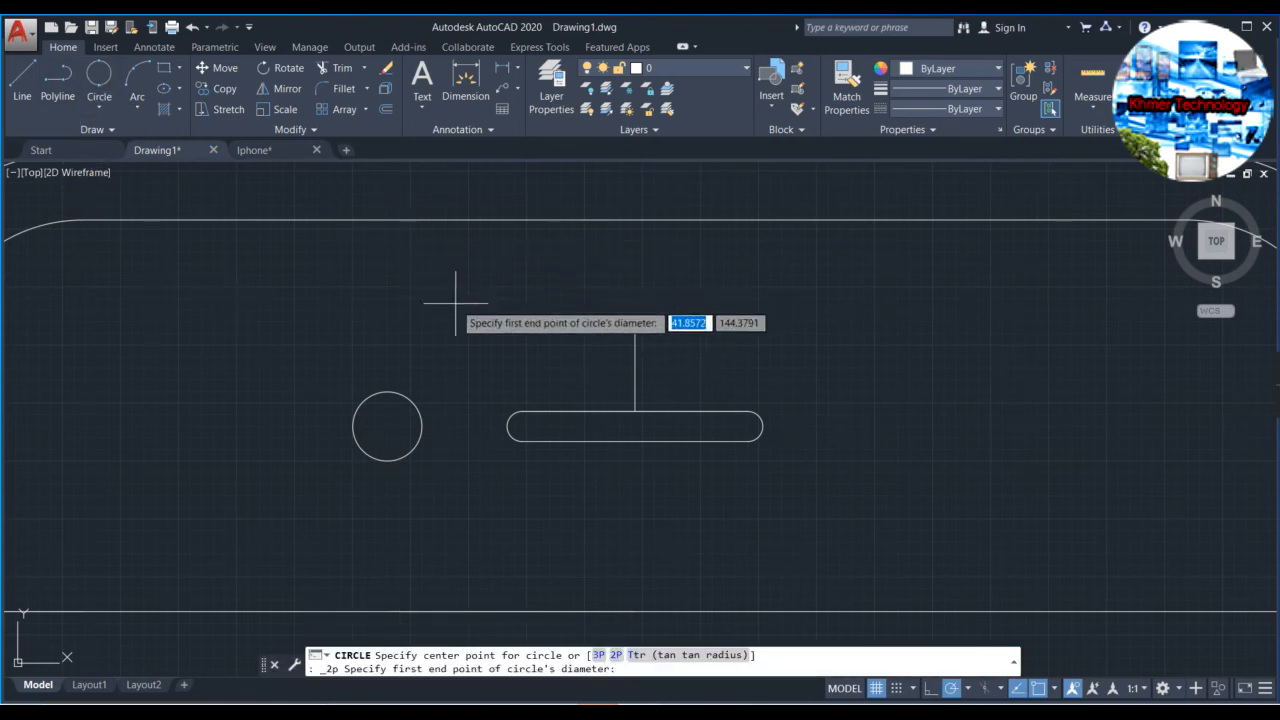
click(531, 332)
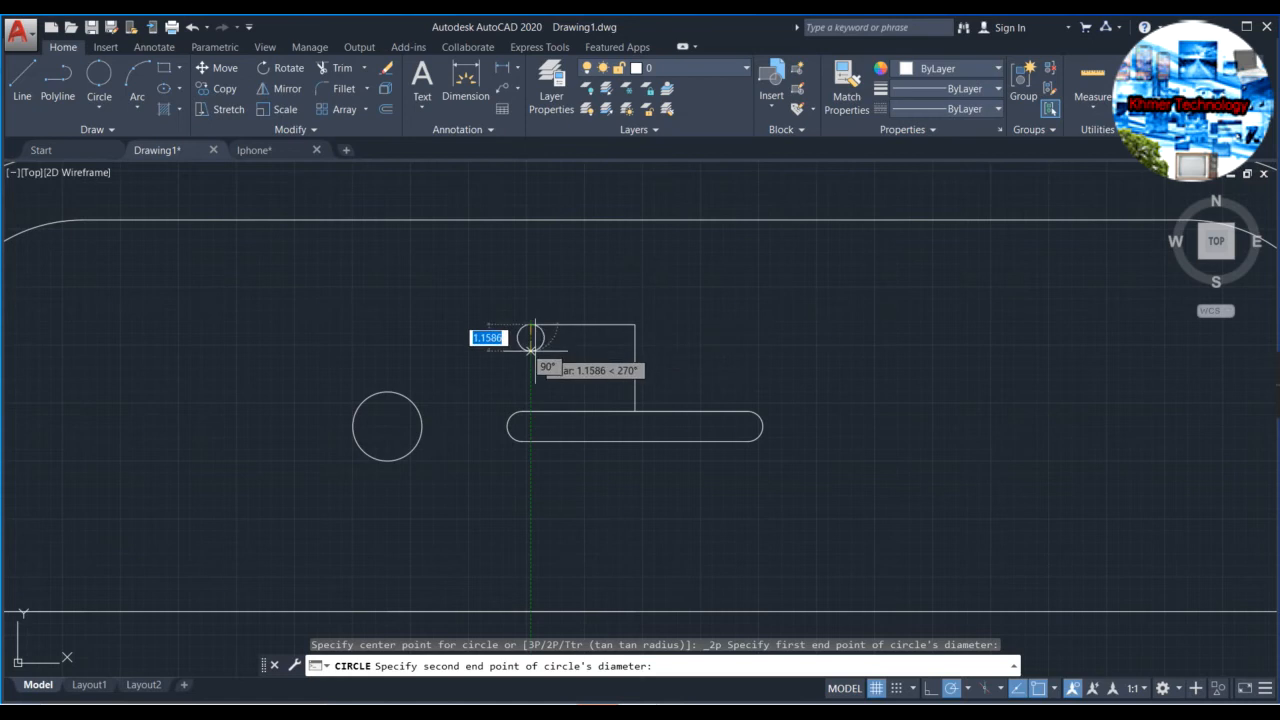
key(Escape)
Draw a centre-radius circle of radius 1.26 at the left end of the horizontal helper line.
click(104, 109)
click(135, 132)
click(531, 324)
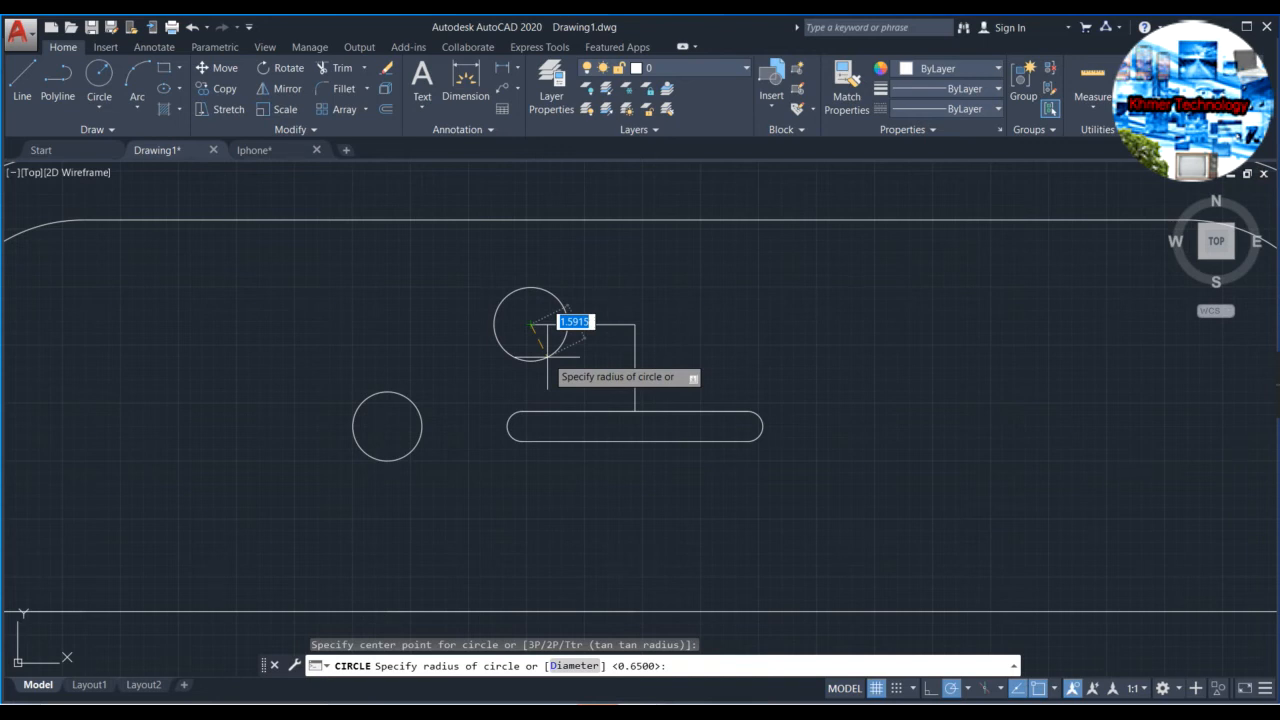
text(1)
key(Return)
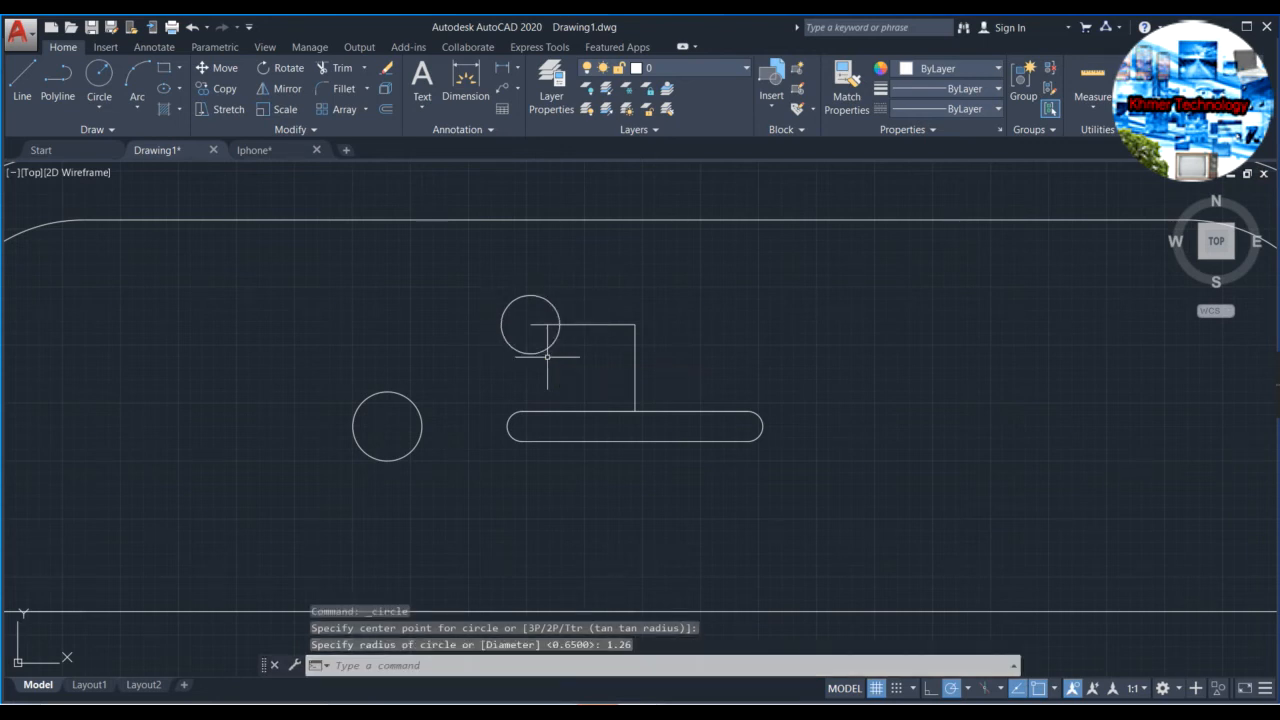
Draw a circle of radius 1.51 centred on the corner where the two helper lines meet.
click(100, 75)
click(634, 325)
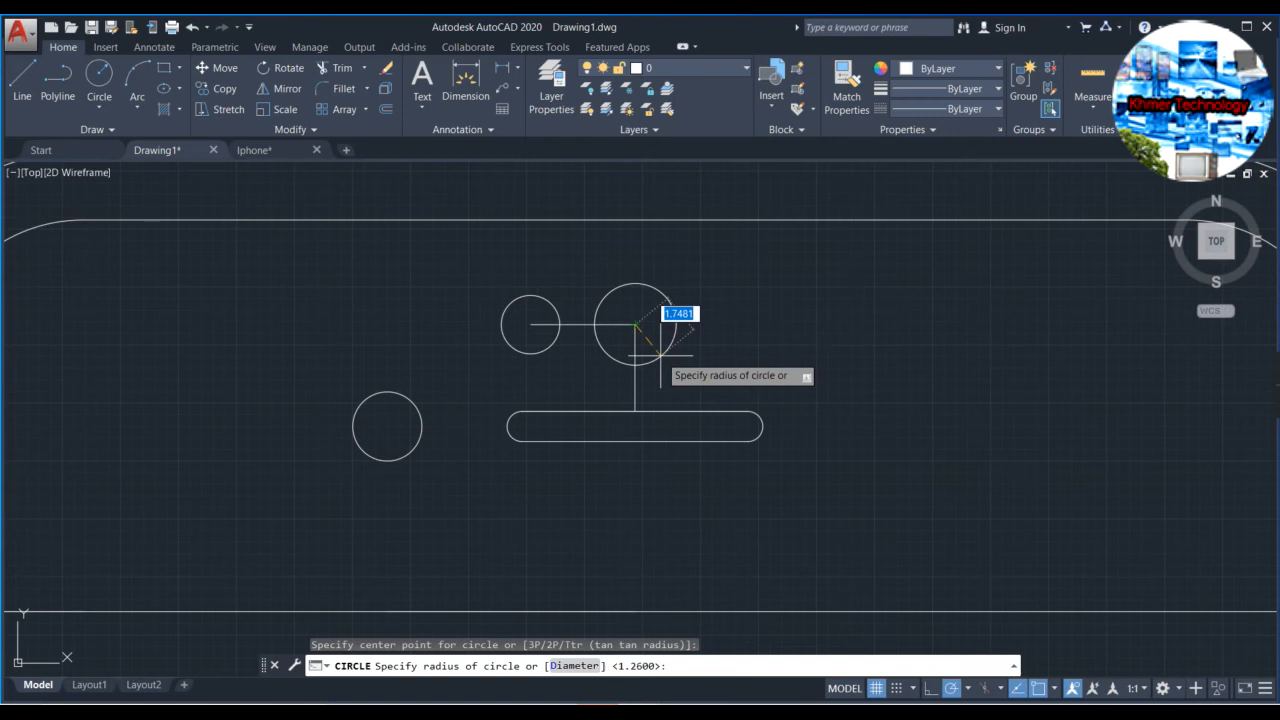
text(1)
key(Return)
scroll(660, 355, up, 4)
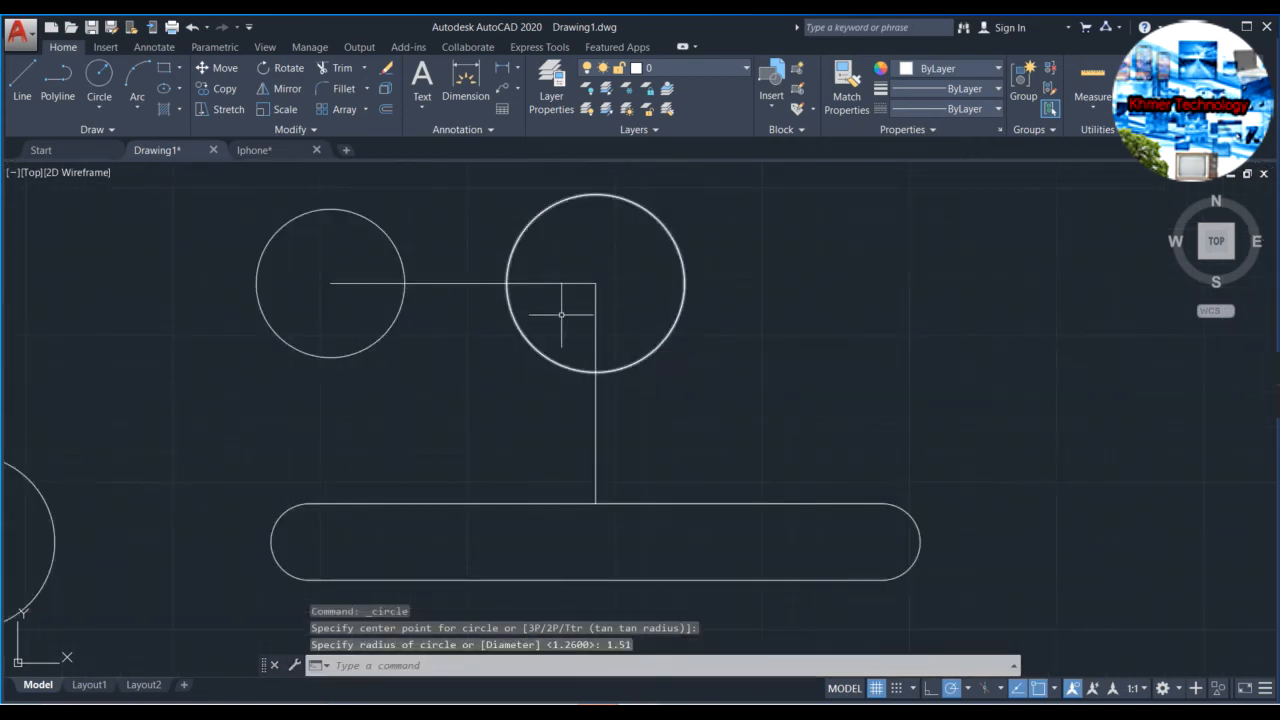
click(98, 76)
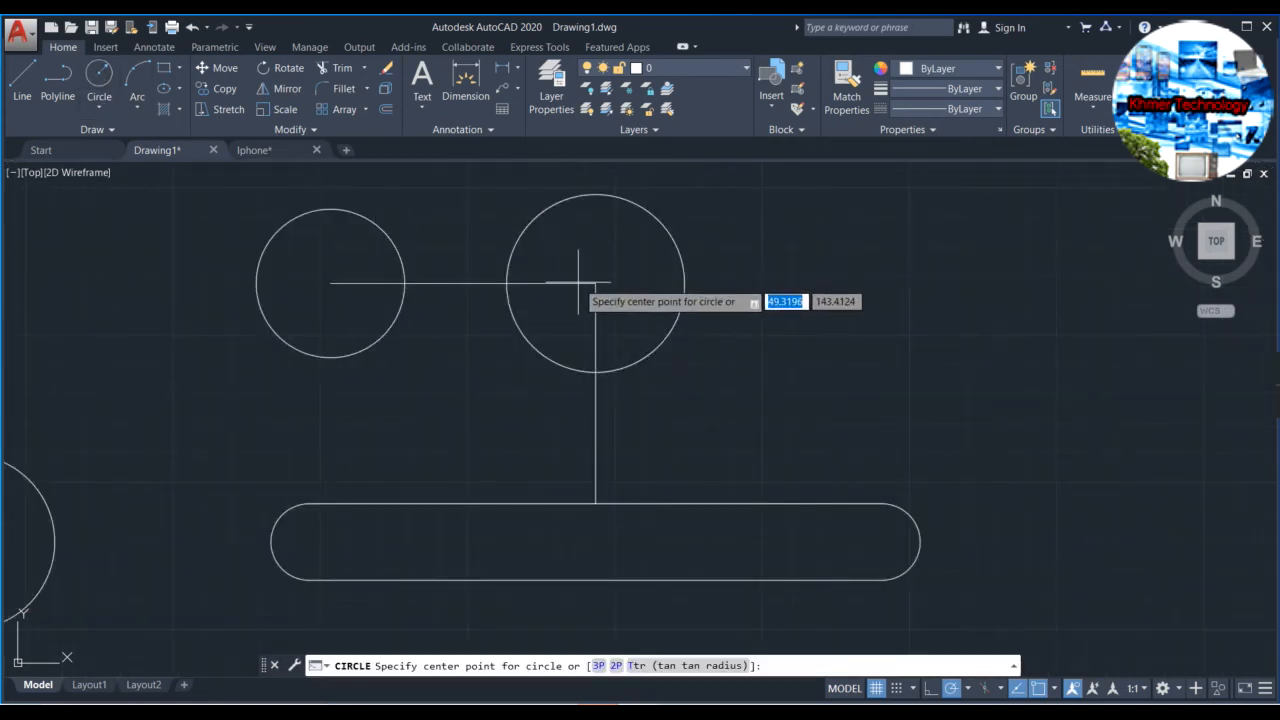
click(596, 282)
key(Escape)
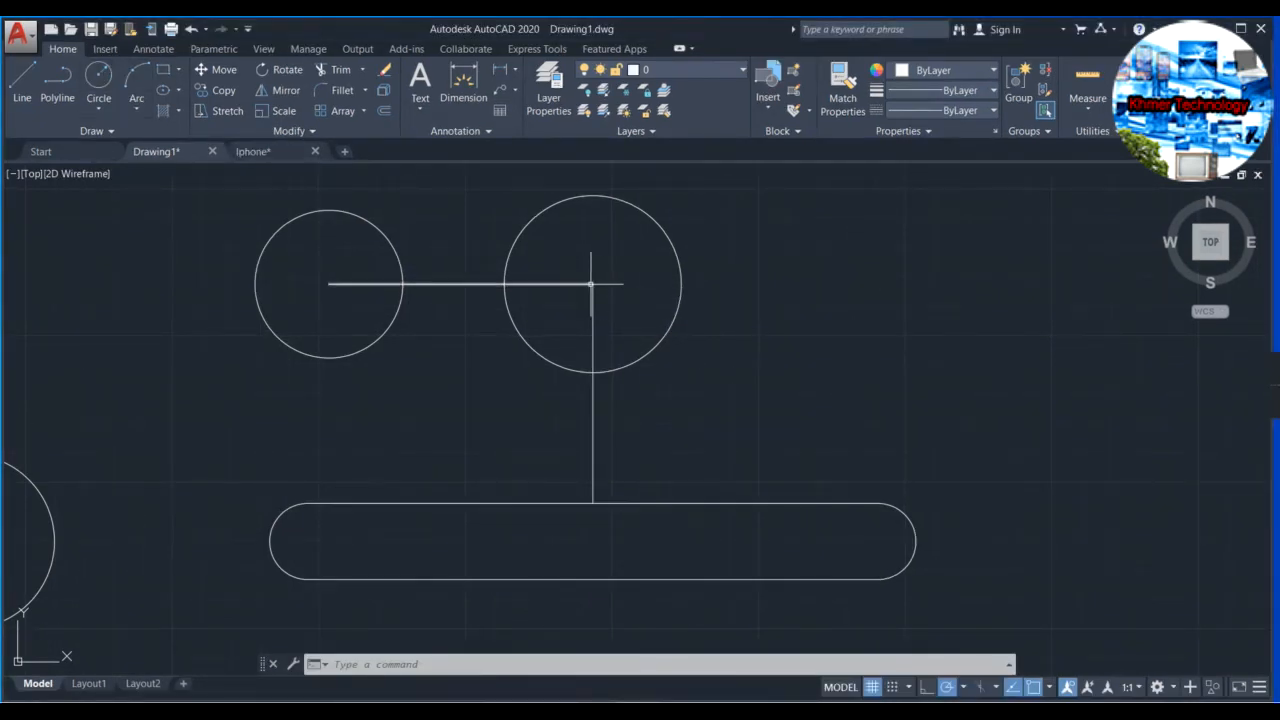
Draw a concentric circle of radius 1.37 inside the circle above the middle of the speaker slot.
click(103, 72)
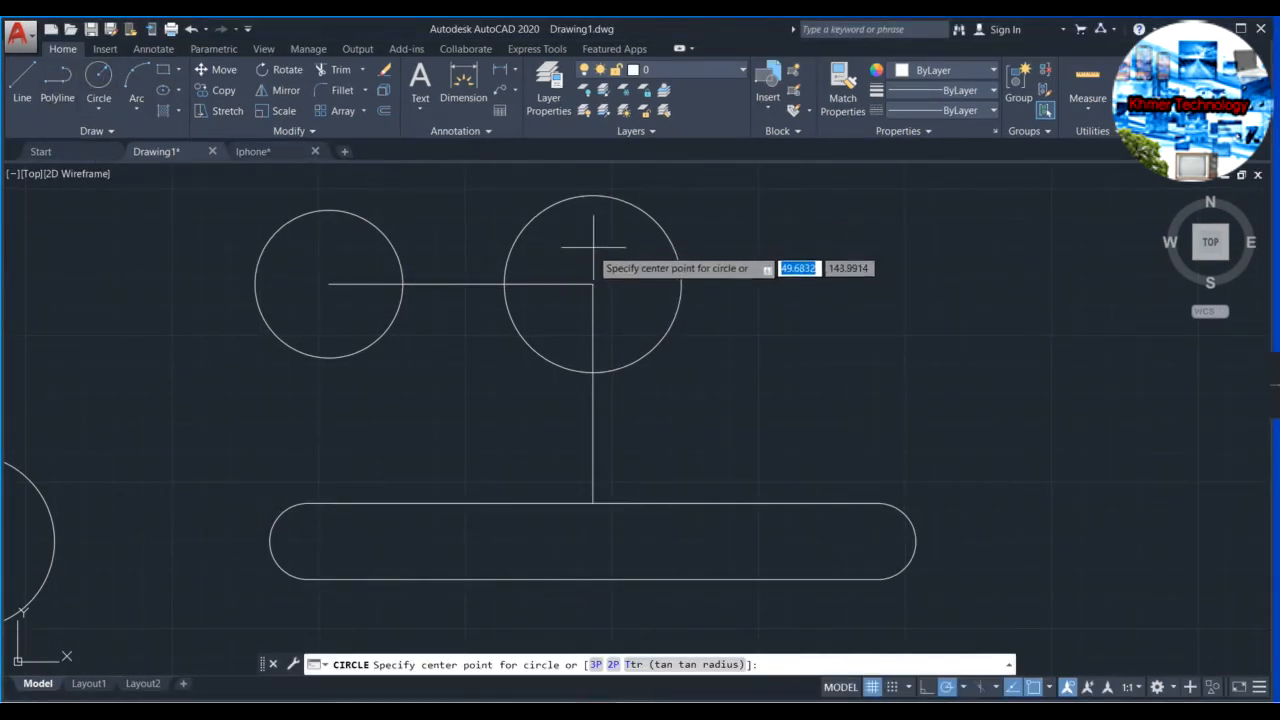
click(593, 284)
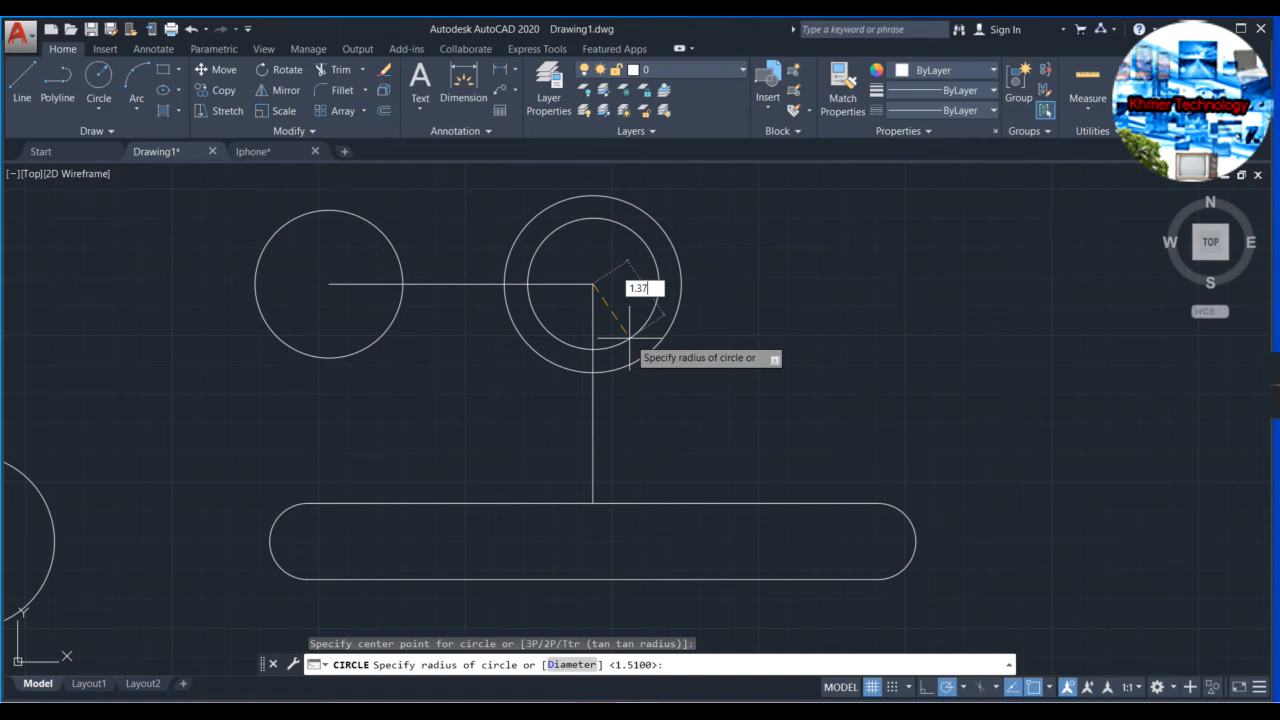
key(Return)
Erase the horizontal and vertical helper lines above the speaker slot.
scroll(641, 312, down, 2)
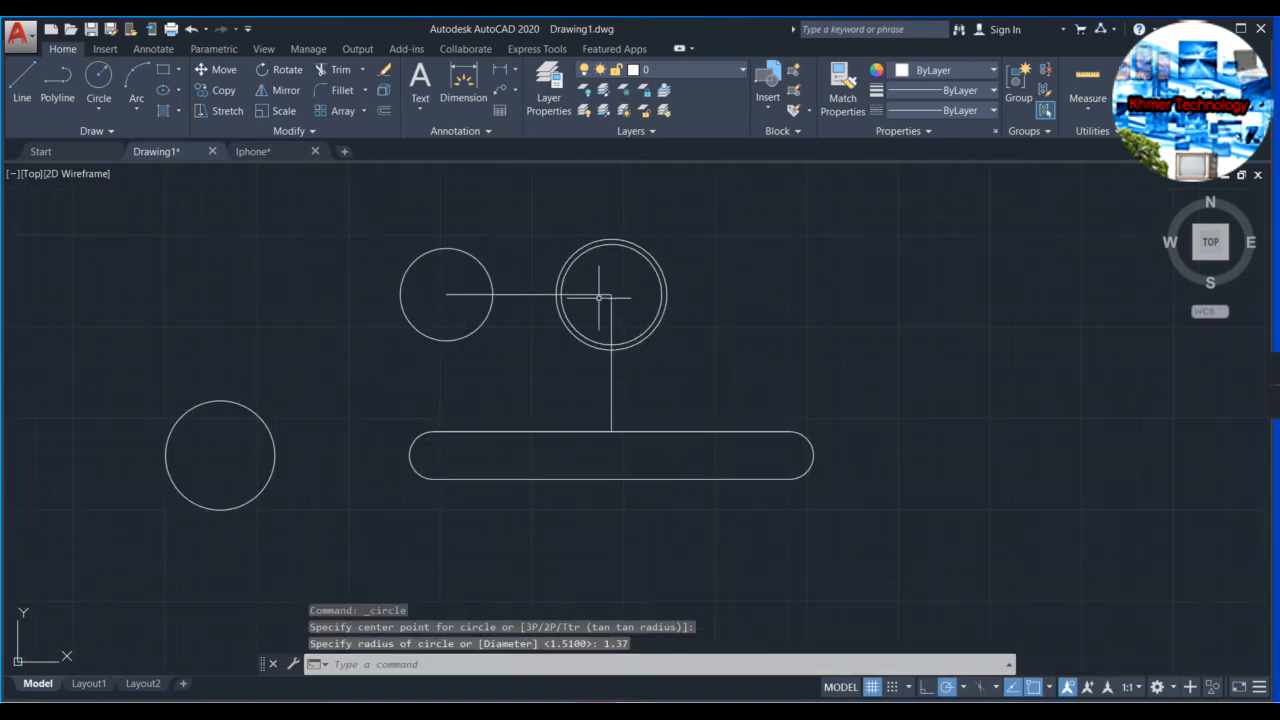
click(602, 294)
key(Delete)
click(611, 305)
key(Delete)
Draw a line from the left end of the upper screen line 0.54 down, continuing horizontally left to the phone's outer edge.
scroll(663, 335, down, 5)
scroll(680, 395, down, 4)
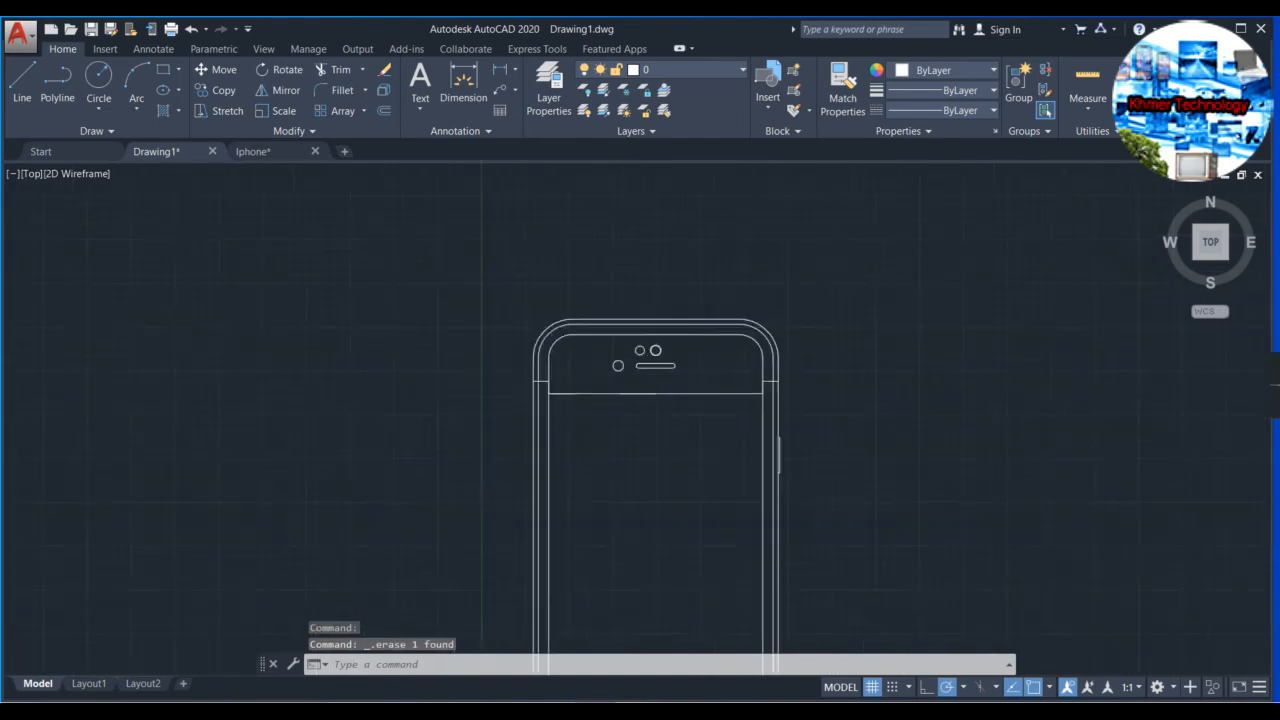
middle_drag(700, 423, 666, 346)
scroll(665, 358, up, 2)
scroll(600, 357, down, 2)
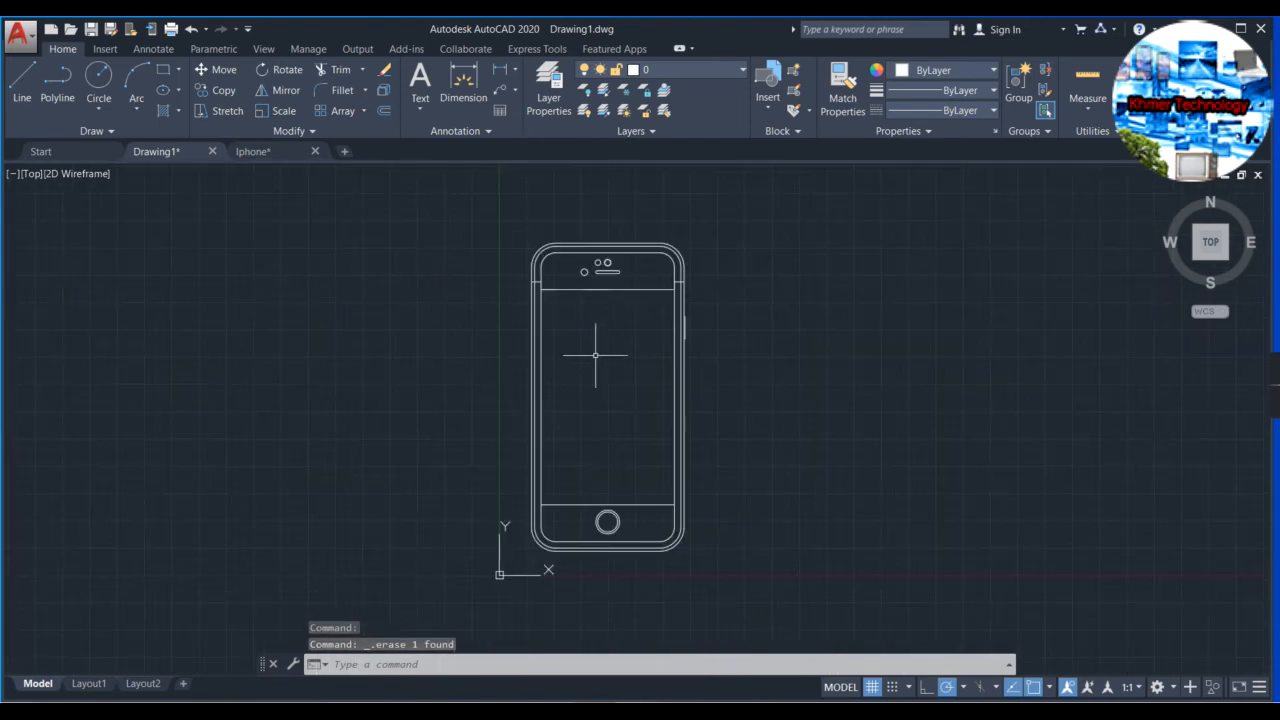
scroll(555, 380, up, 2)
scroll(574, 306, up, 2)
middle_drag(577, 269, 650, 363)
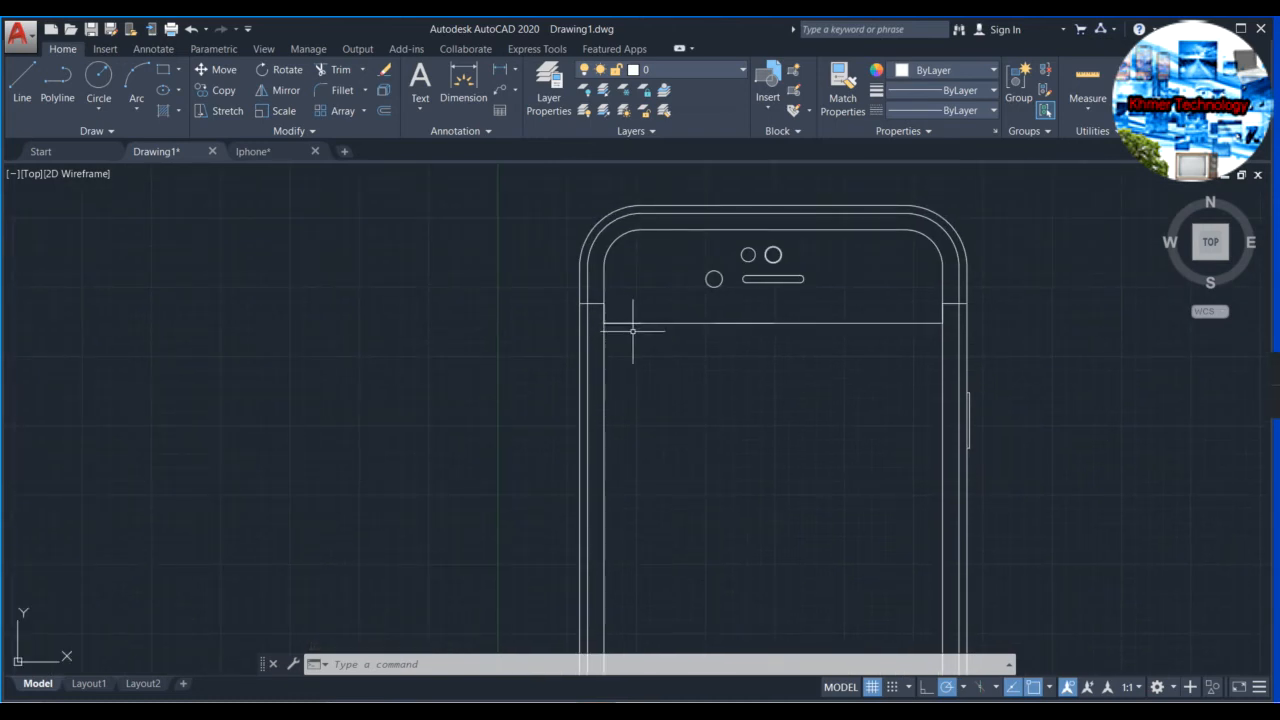
scroll(633, 346, up, 1)
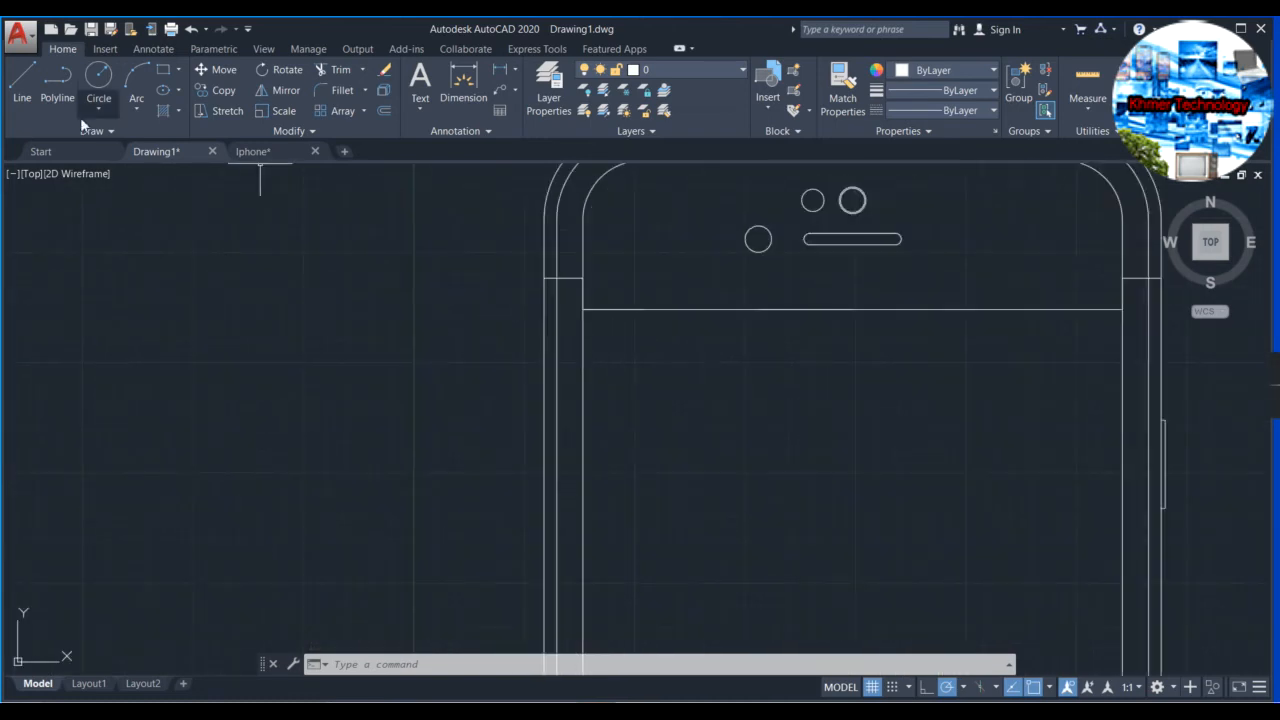
click(22, 80)
click(583, 310)
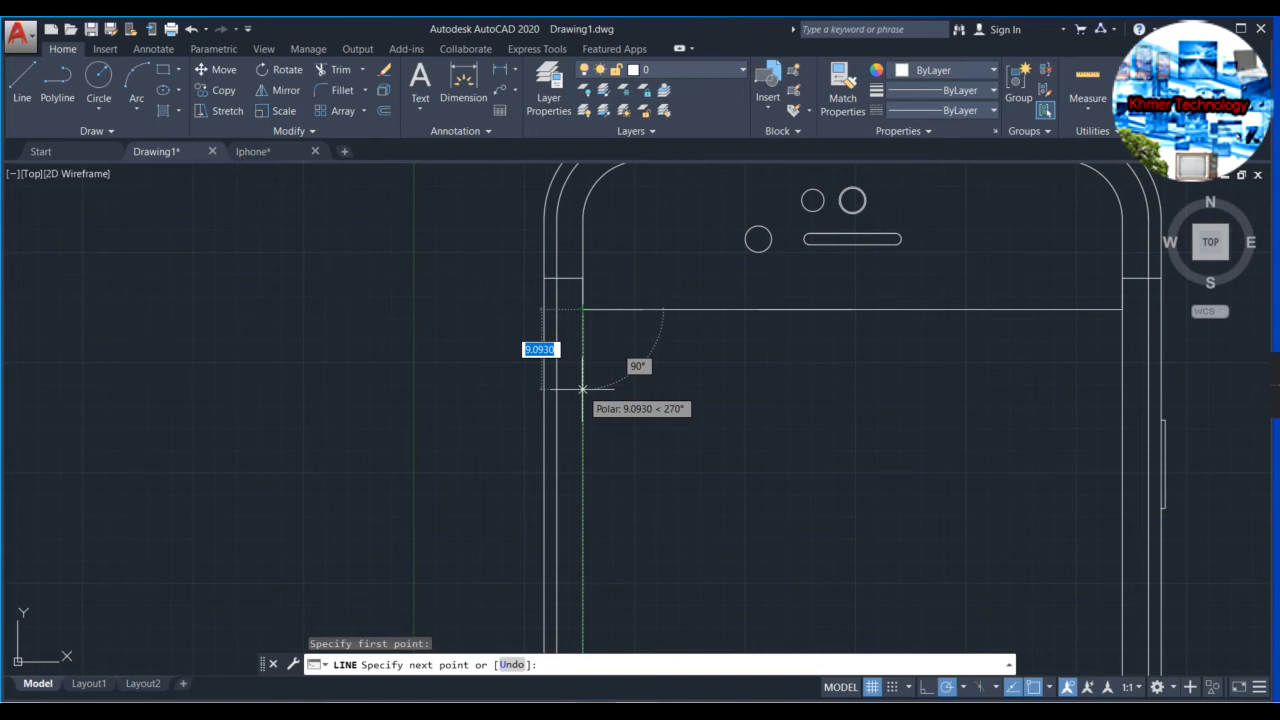
text(0)
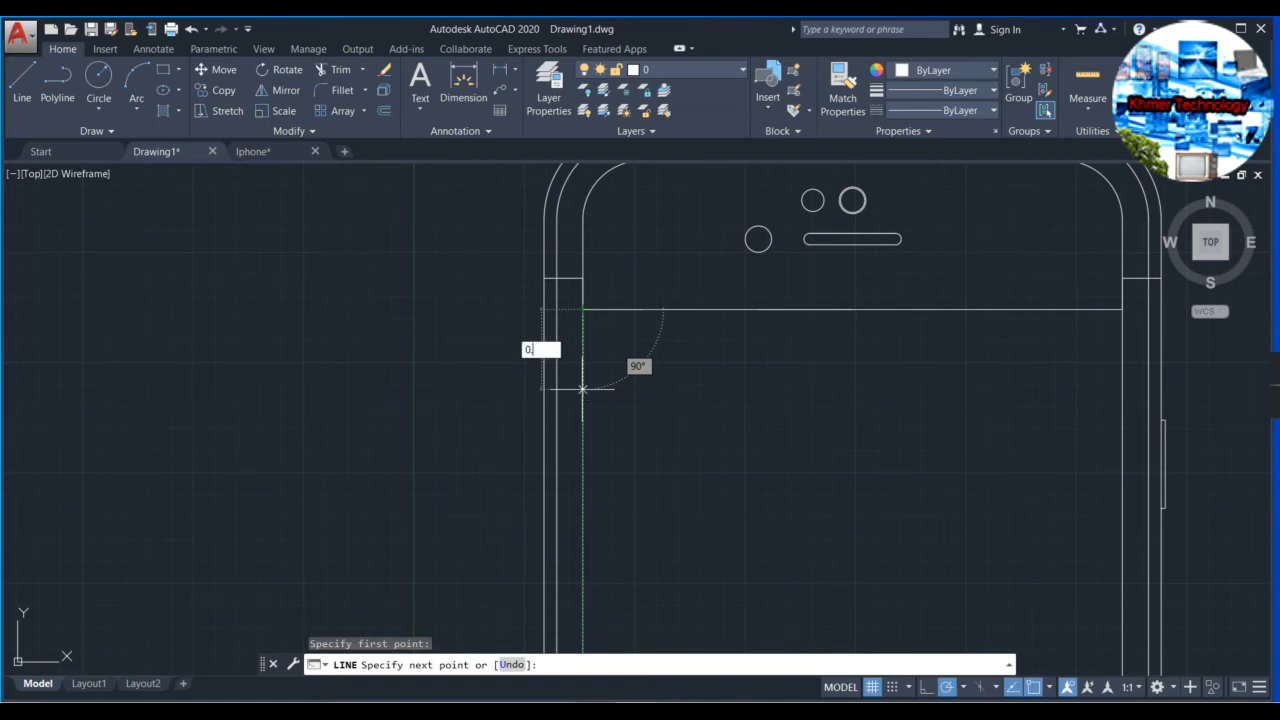
text(.54)
key(Return)
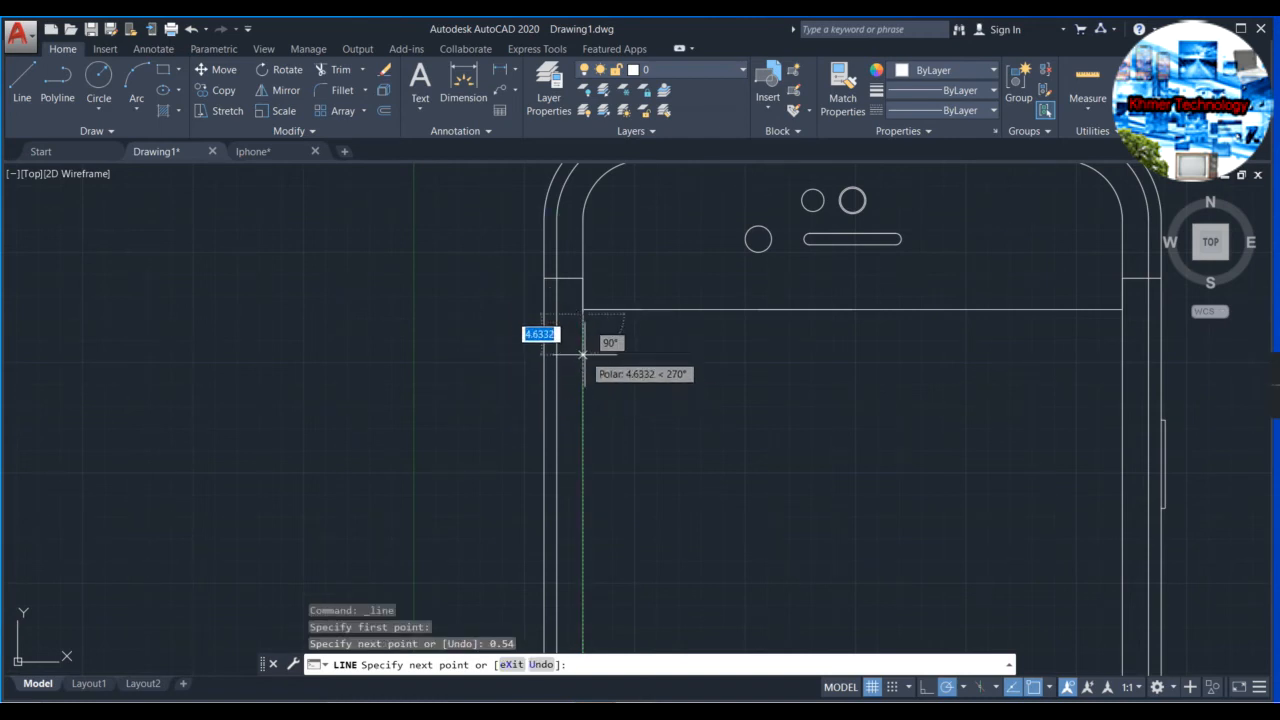
scroll(583, 355, up, 4)
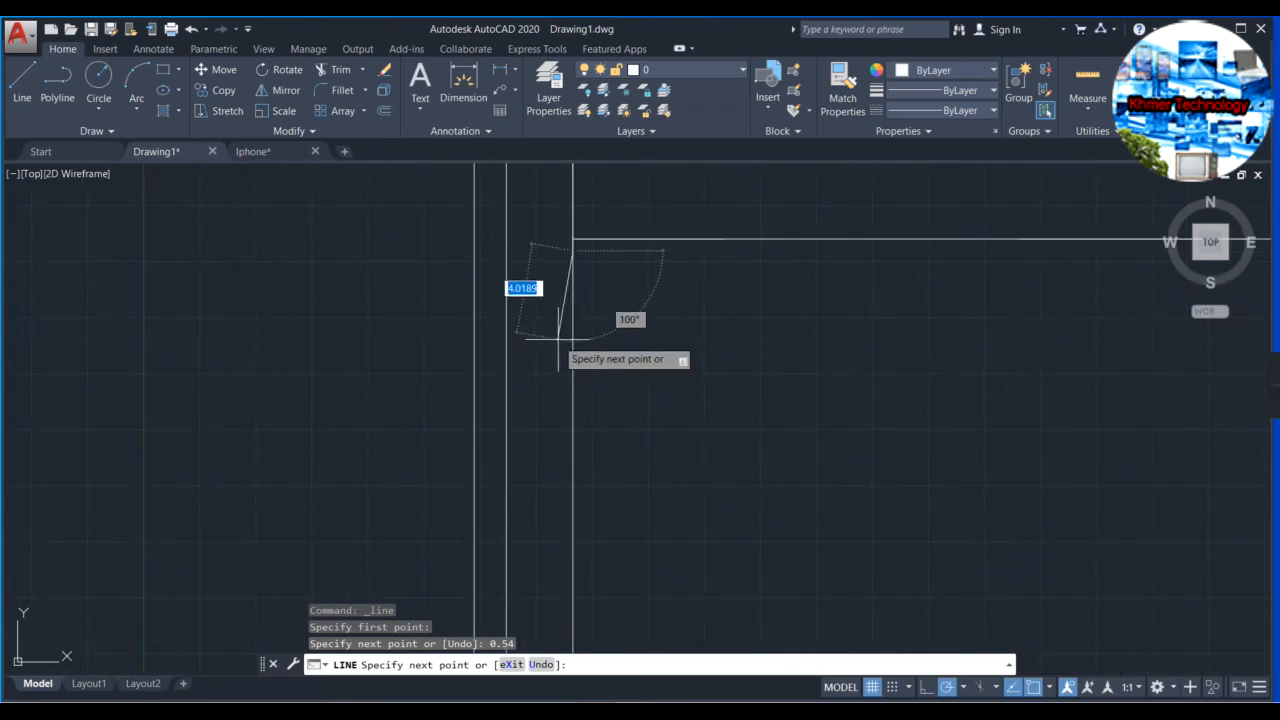
click(474, 250)
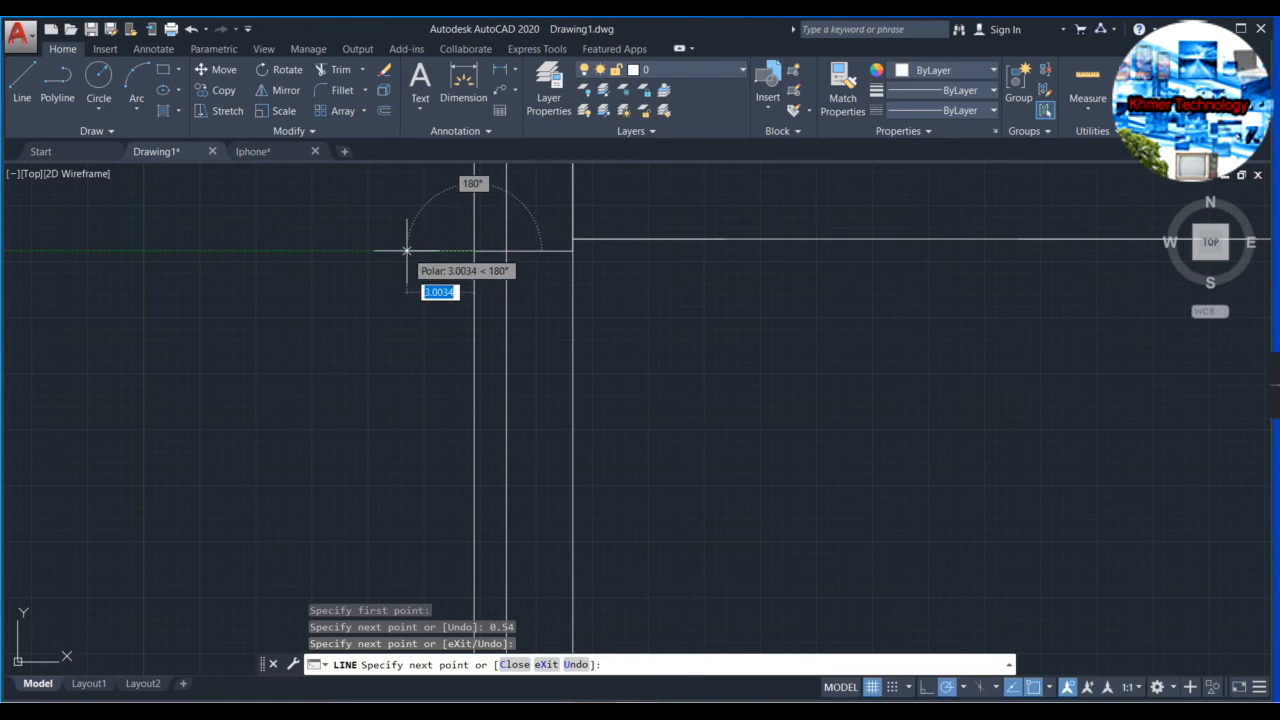
Continue the line 0.46 left past the outer edge, 5.7 down and back to the edge, outlining a left side button.
text(0.46)
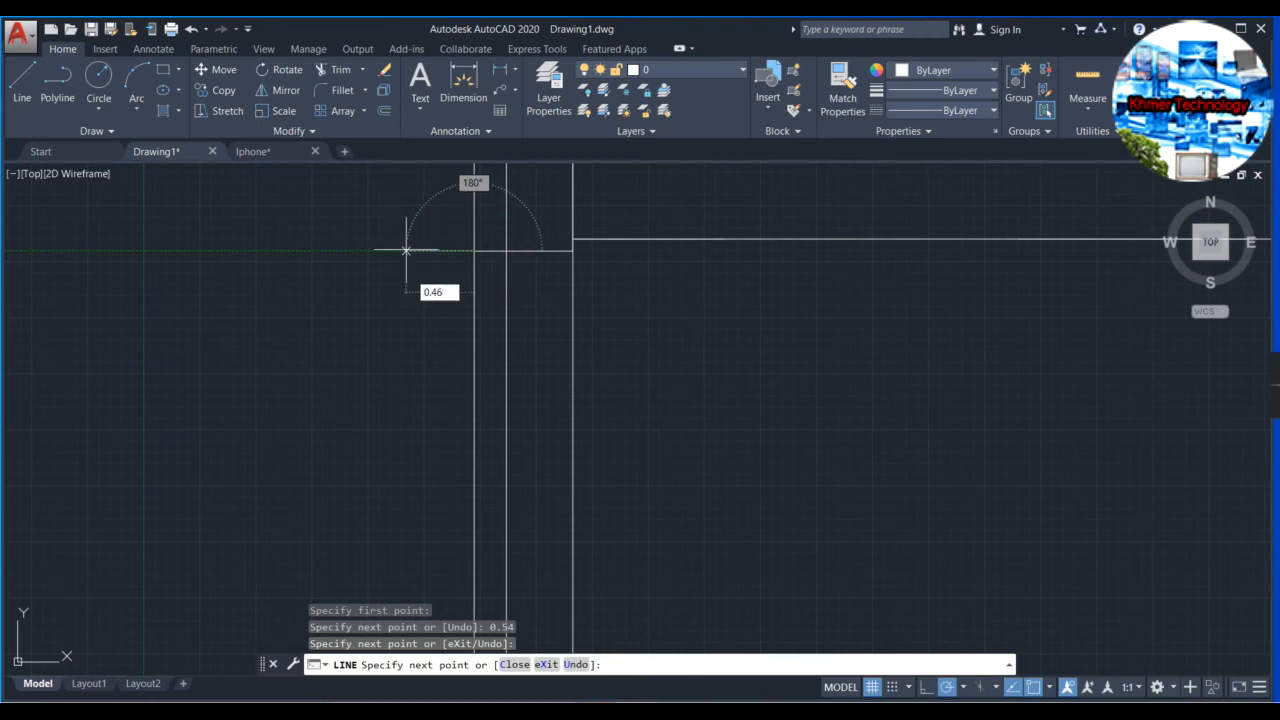
key(Return)
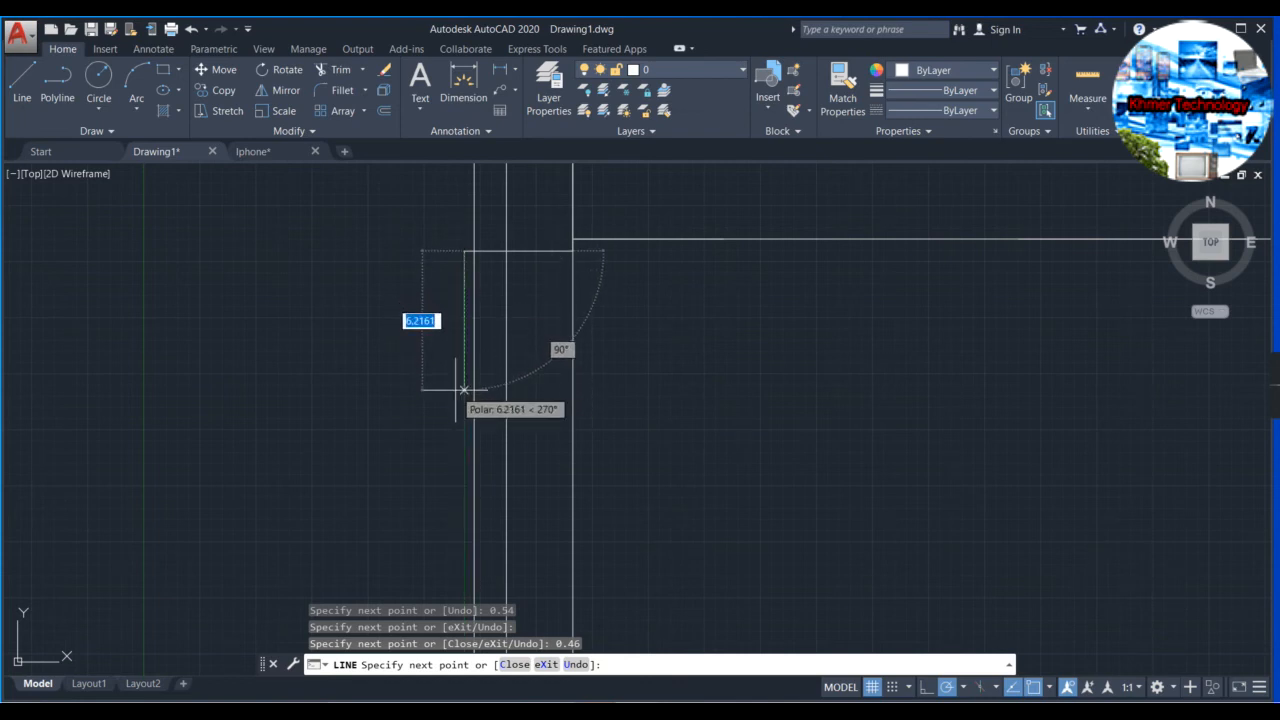
text(5)
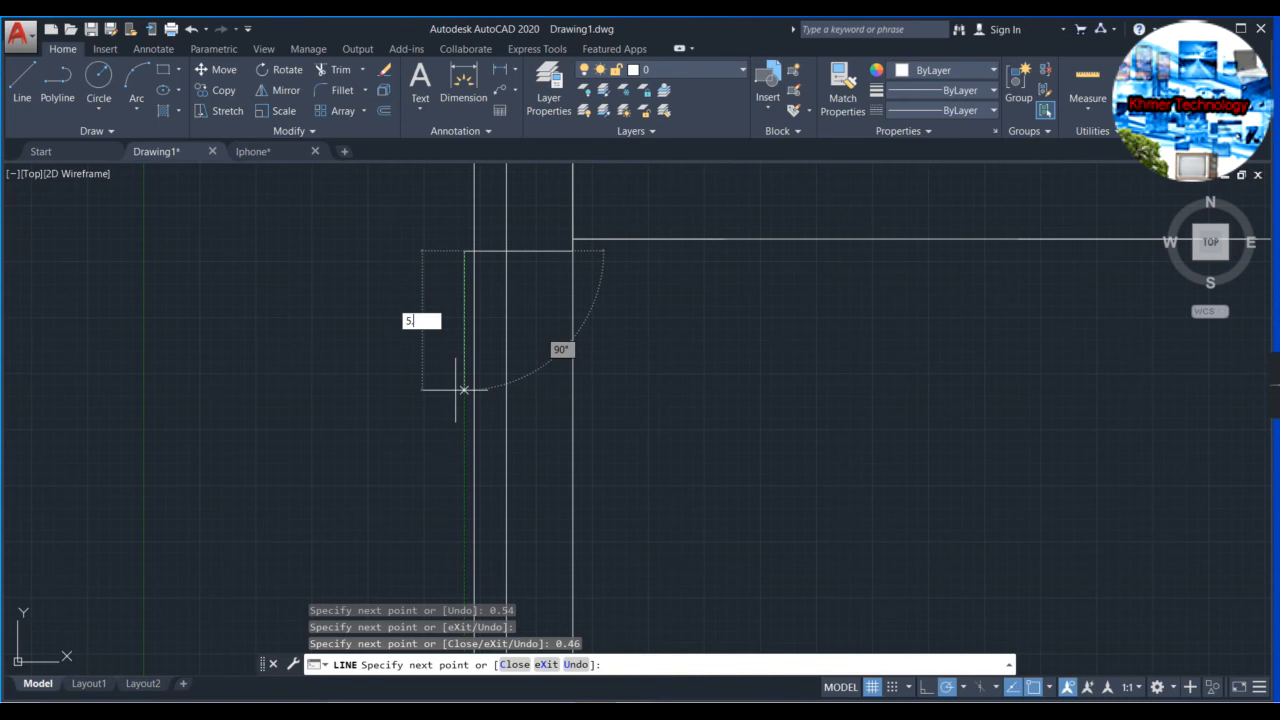
text(.7)
key(Return)
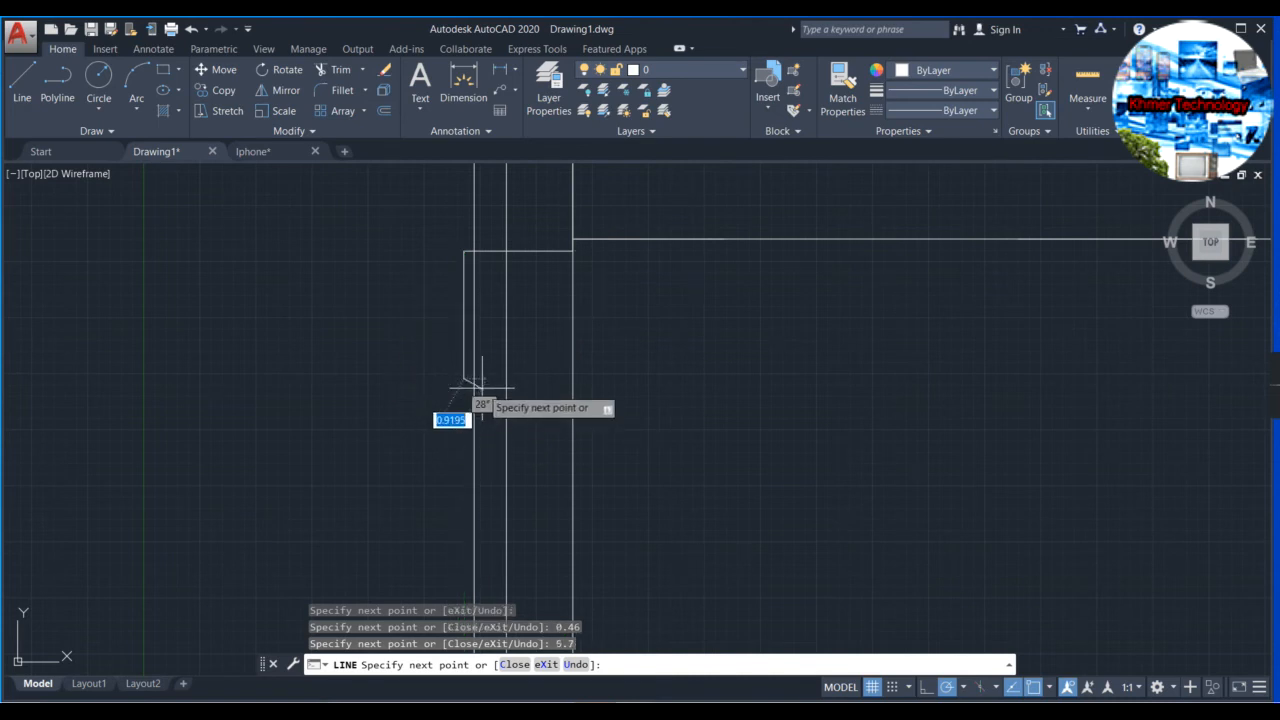
click(474, 379)
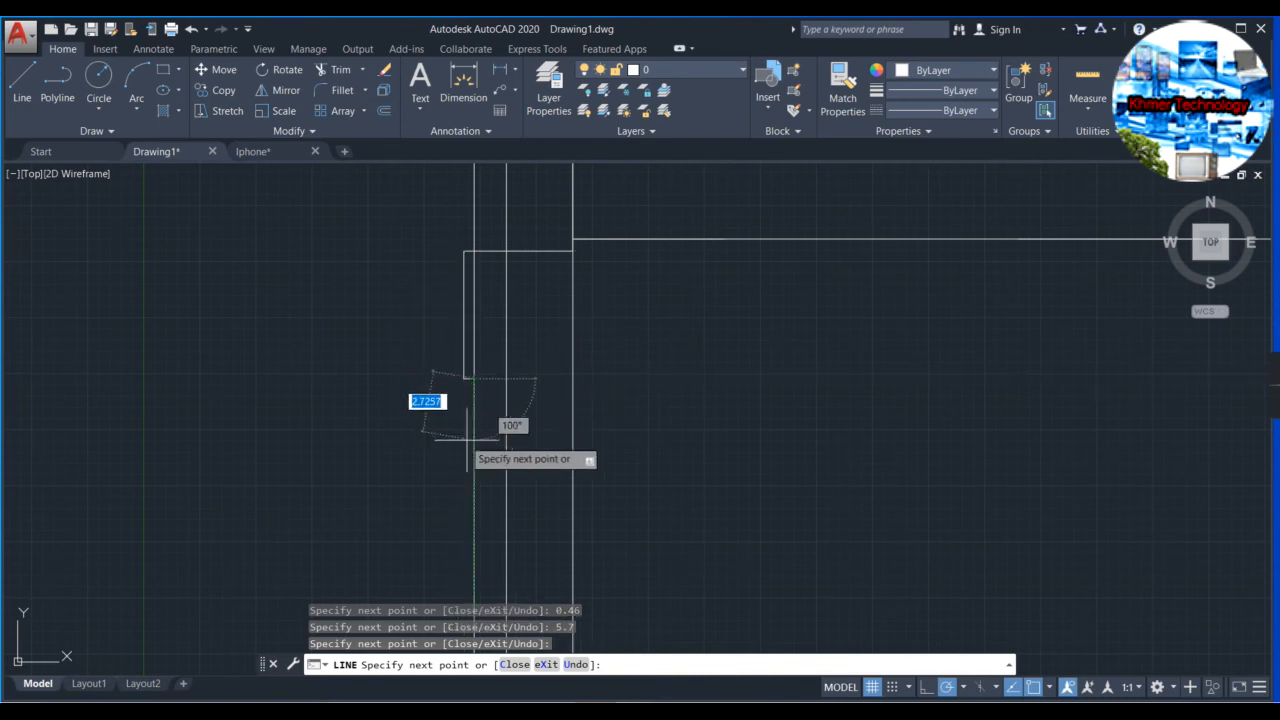
scroll(473, 442, up, 3)
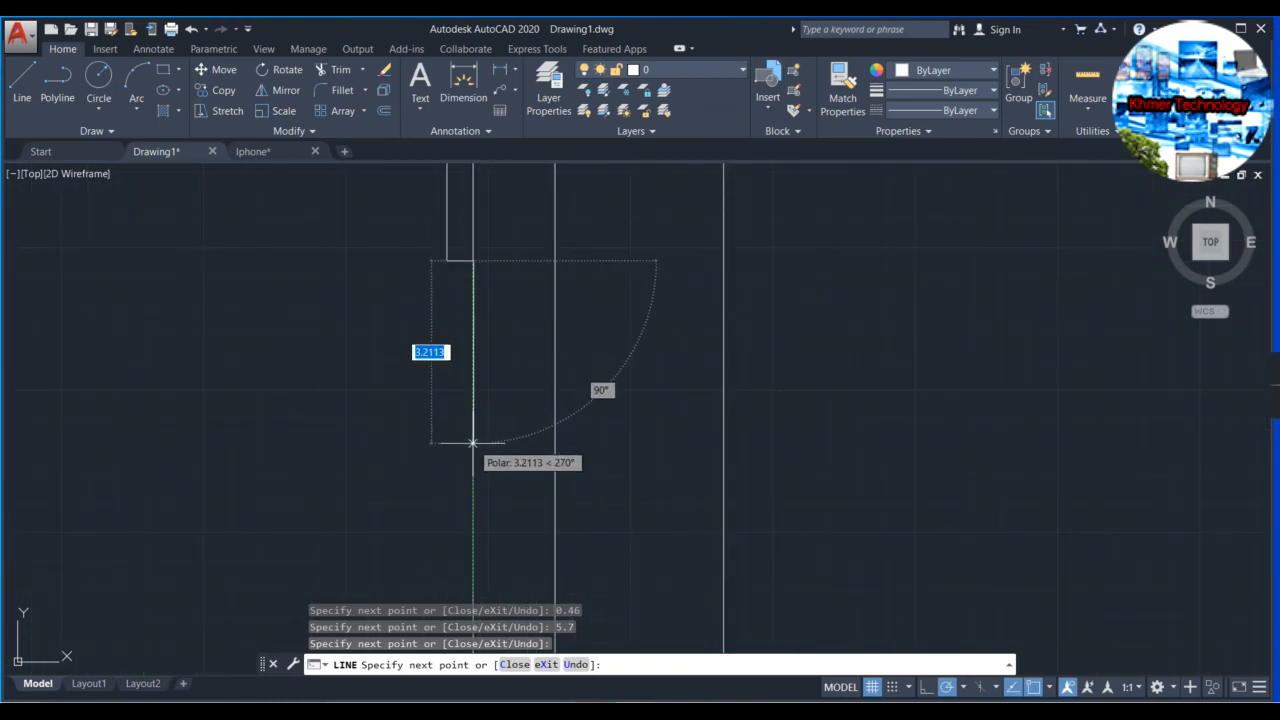
Continue the line 6 down the outer edge, 0.46 left, 10 down and back to the edge, outlining the second left side button.
text(6)
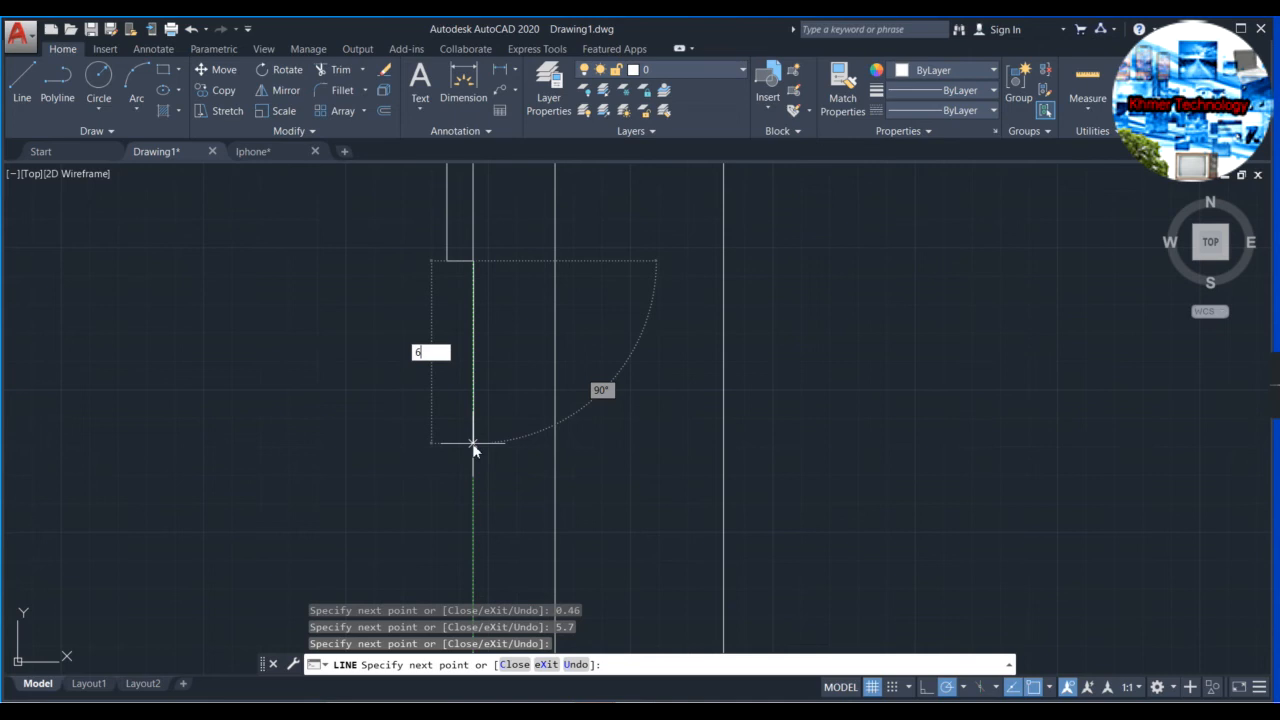
key(Return)
scroll(473, 443, down, 3)
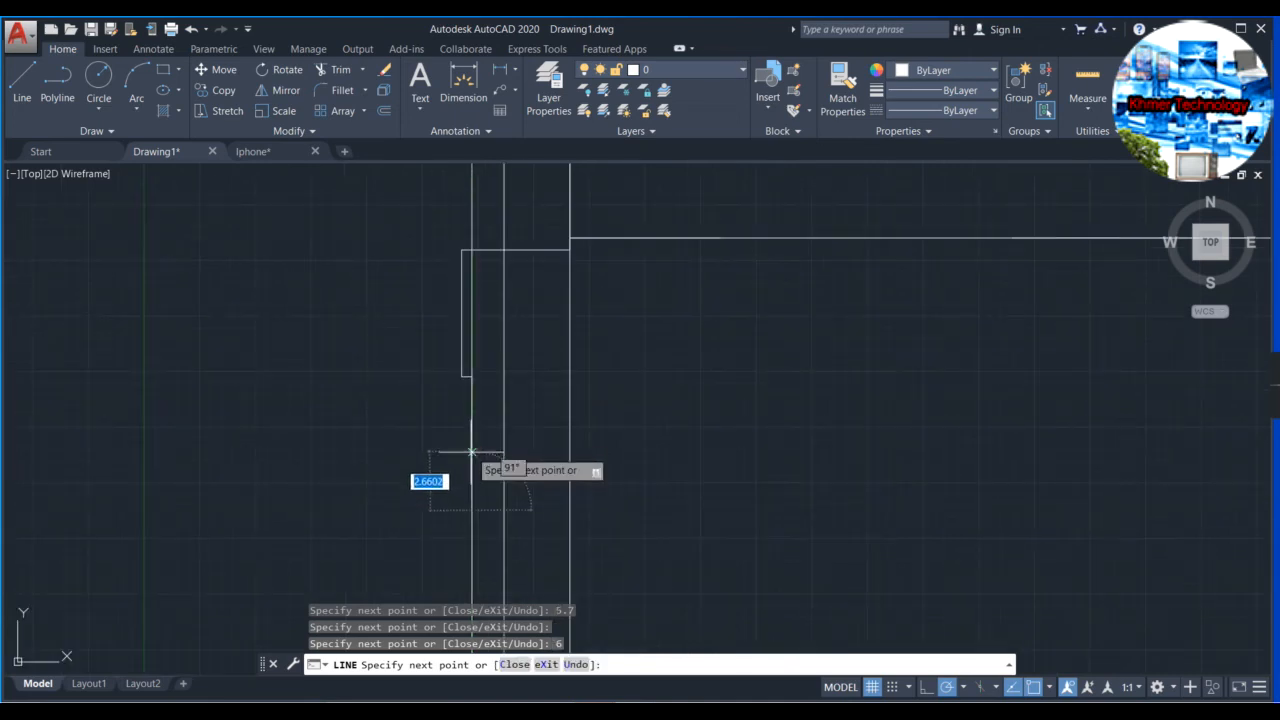
scroll(460, 445, up, 2)
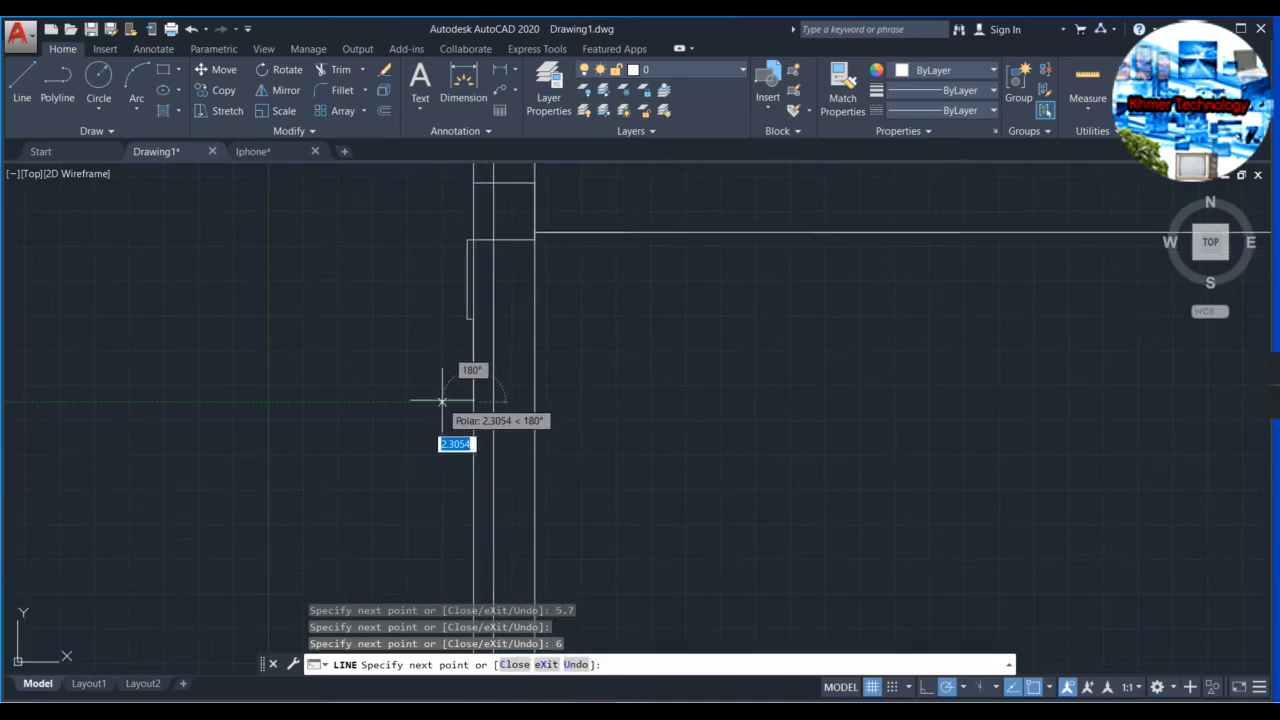
scroll(456, 430, up, 4)
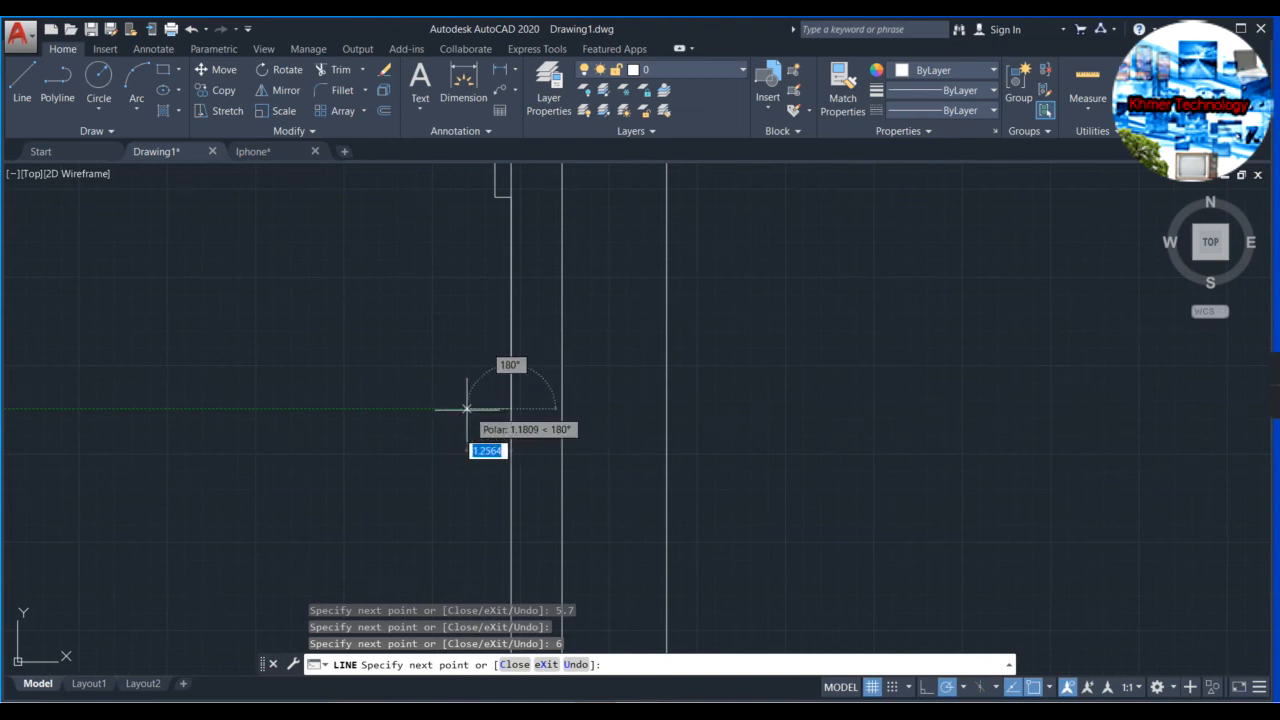
text(0)
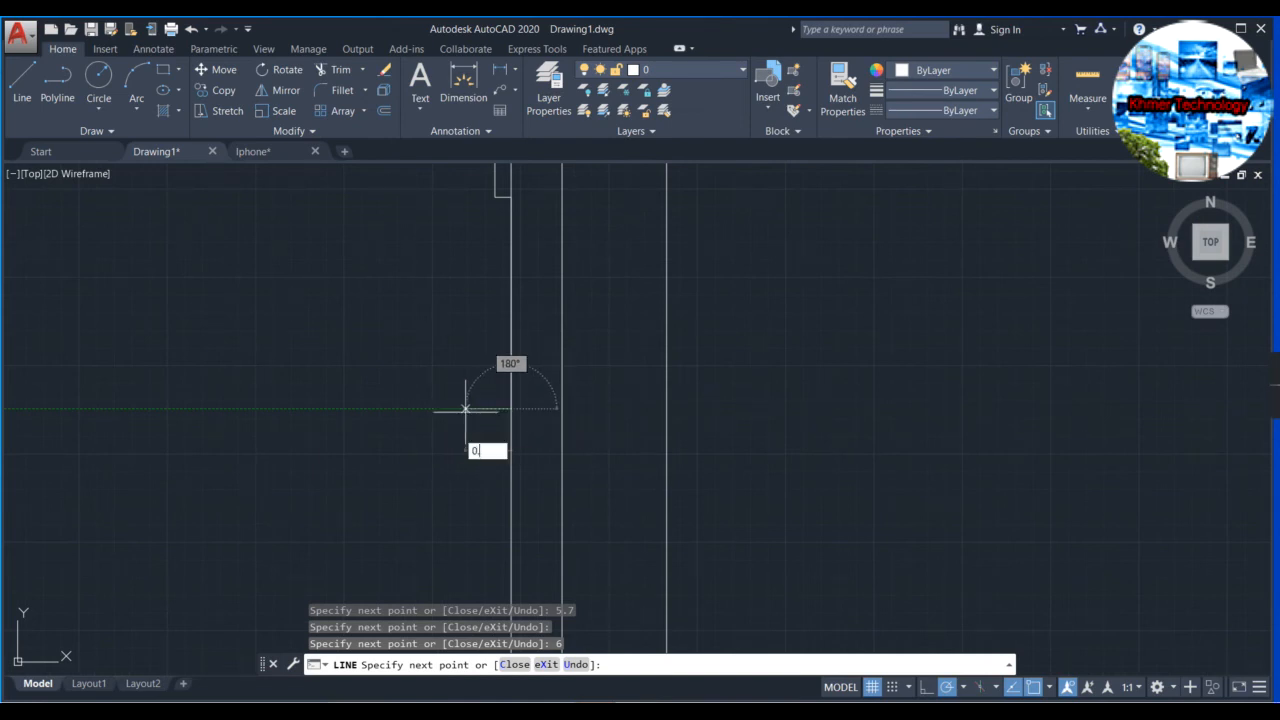
text(.46)
key(Return)
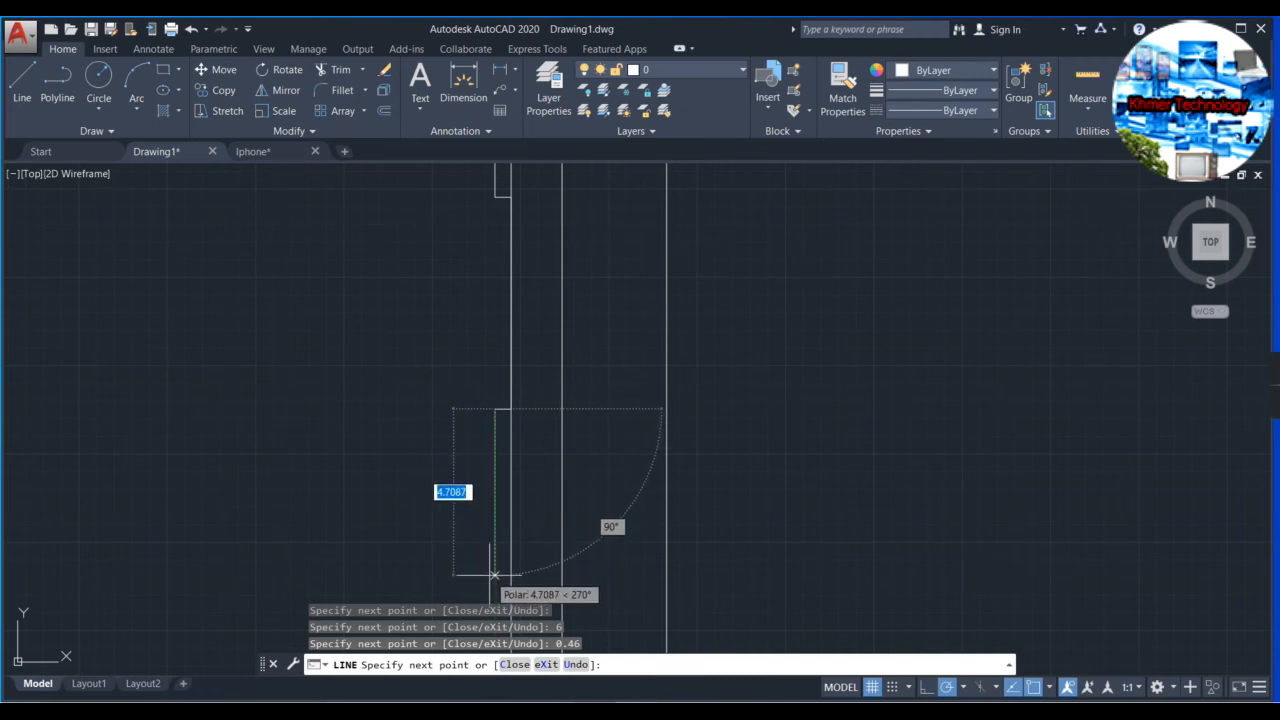
text(10)
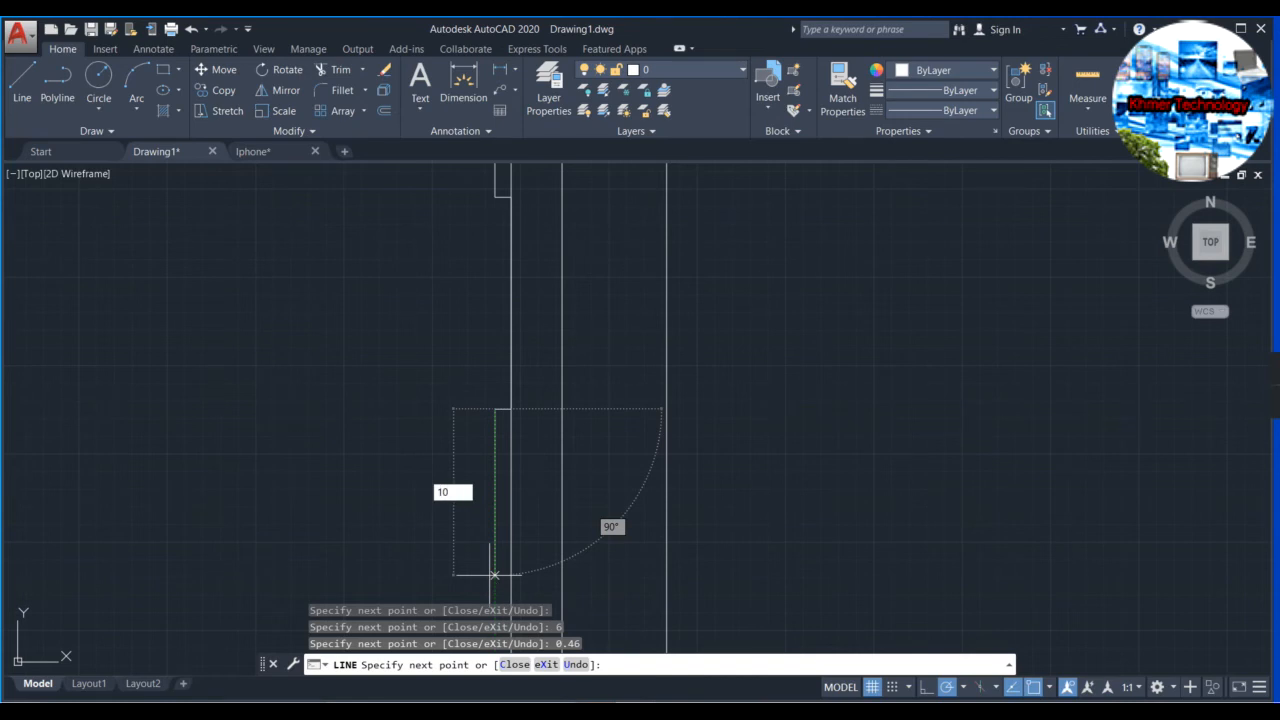
key(Return)
middle_drag(490, 575, 485, 346)
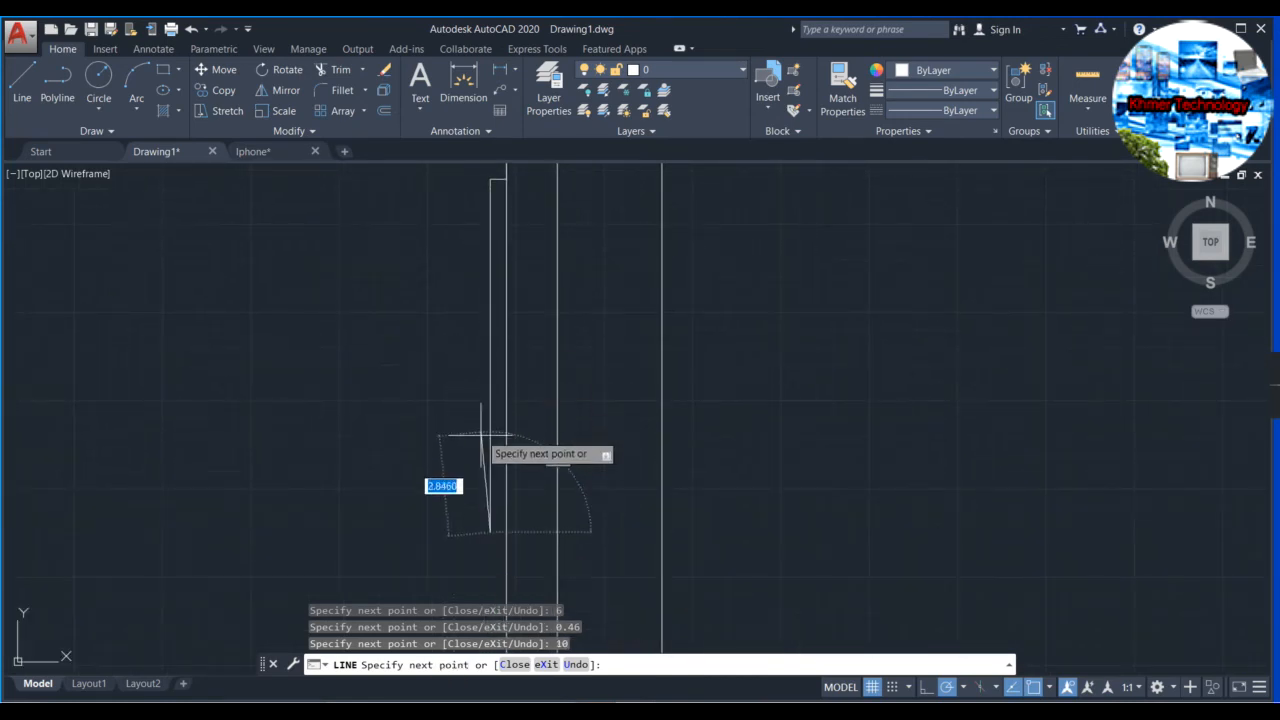
click(506, 531)
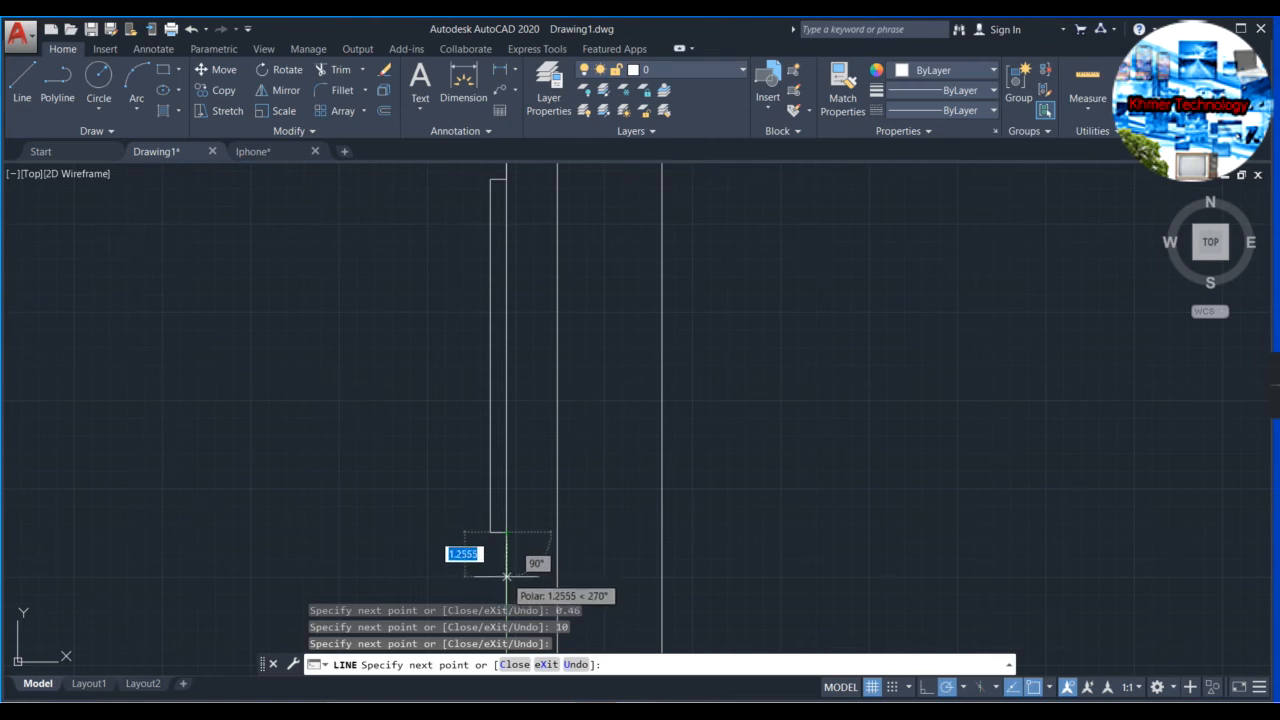
Continue the line 3 down the outer edge, 0.46 left, 10 down and back to the edge, outlining the third left side button.
text(3)
key(Return)
scroll(500, 549, down, 4)
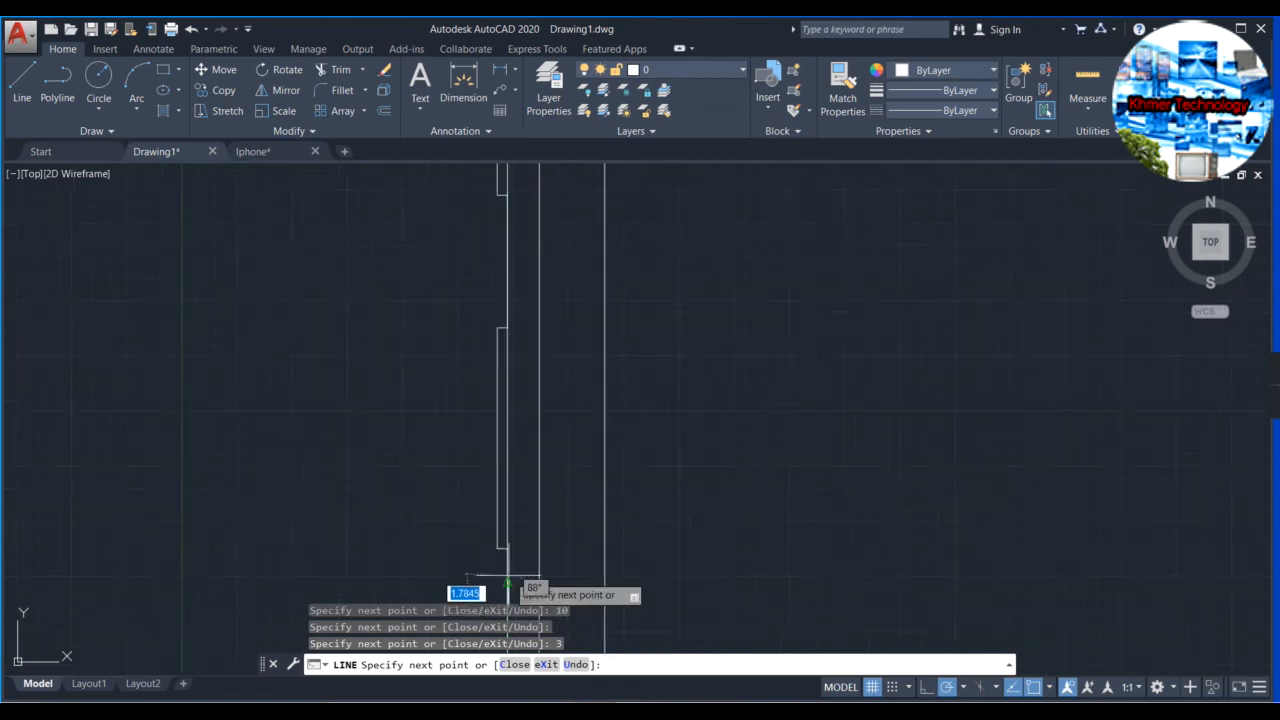
middle_drag(500, 549, 514, 376)
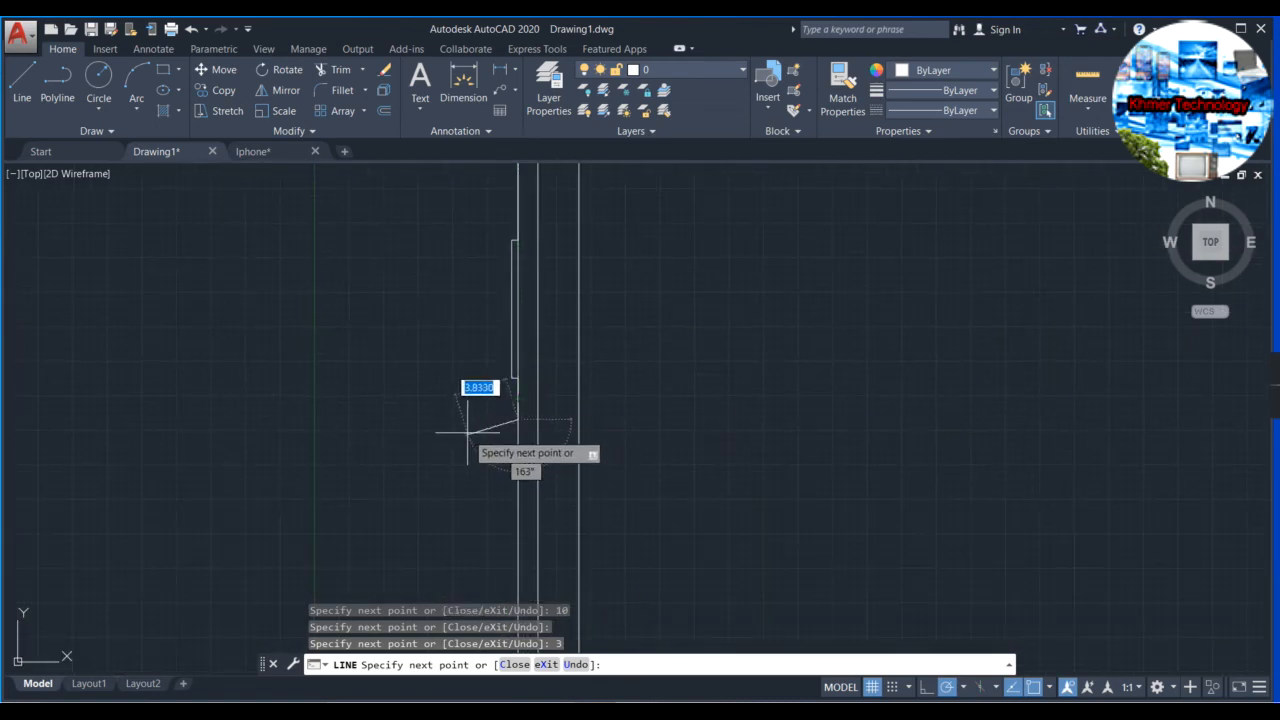
scroll(485, 413, up, 2)
scroll(485, 413, up, 2)
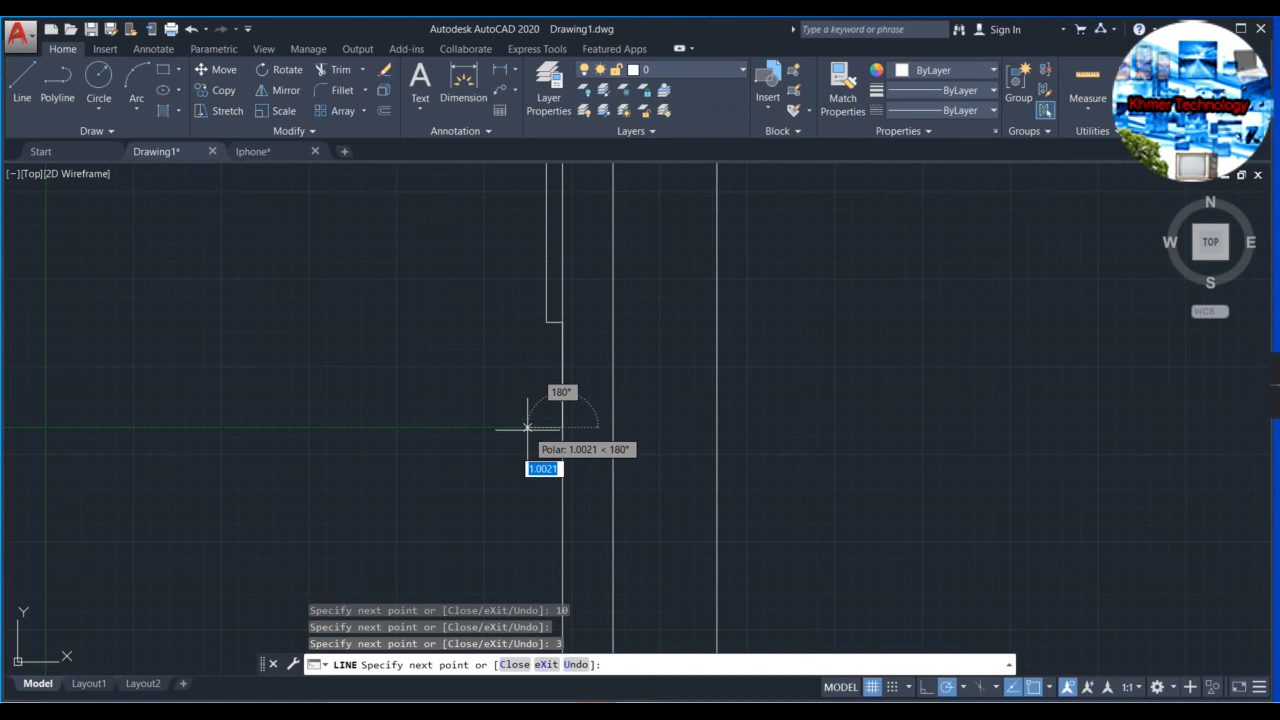
text(0.)
key(Return)
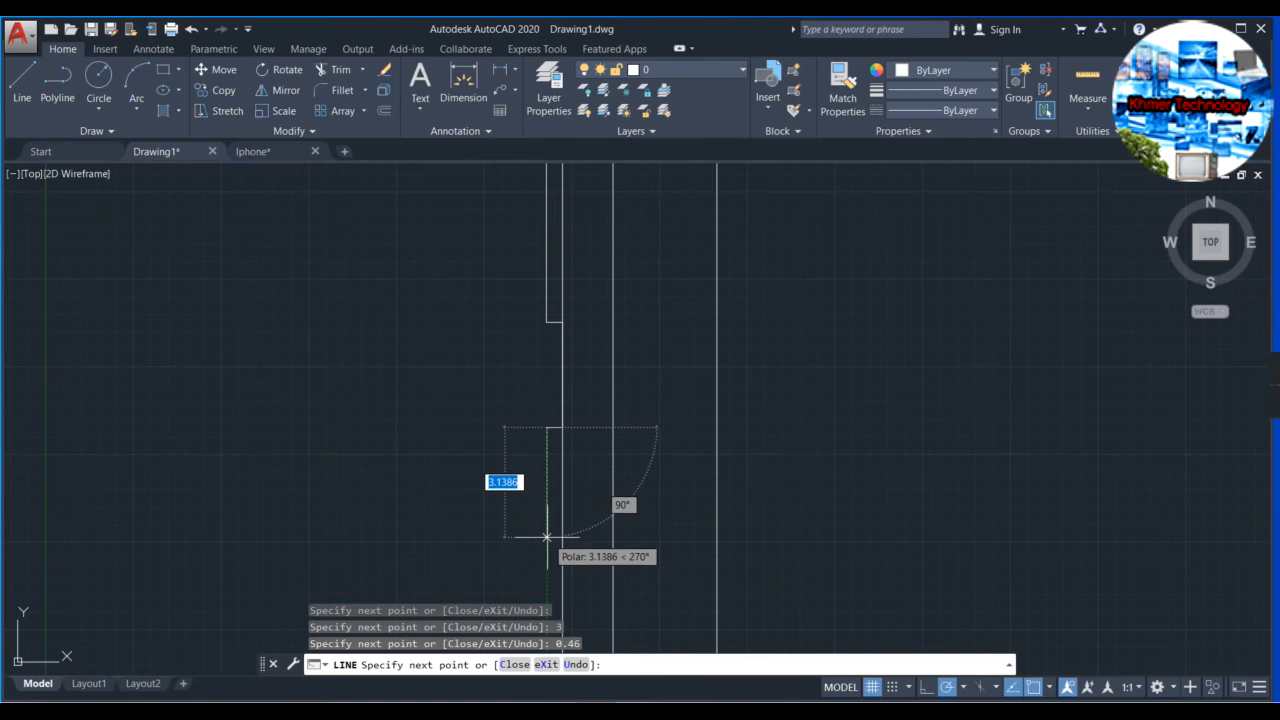
text(10)
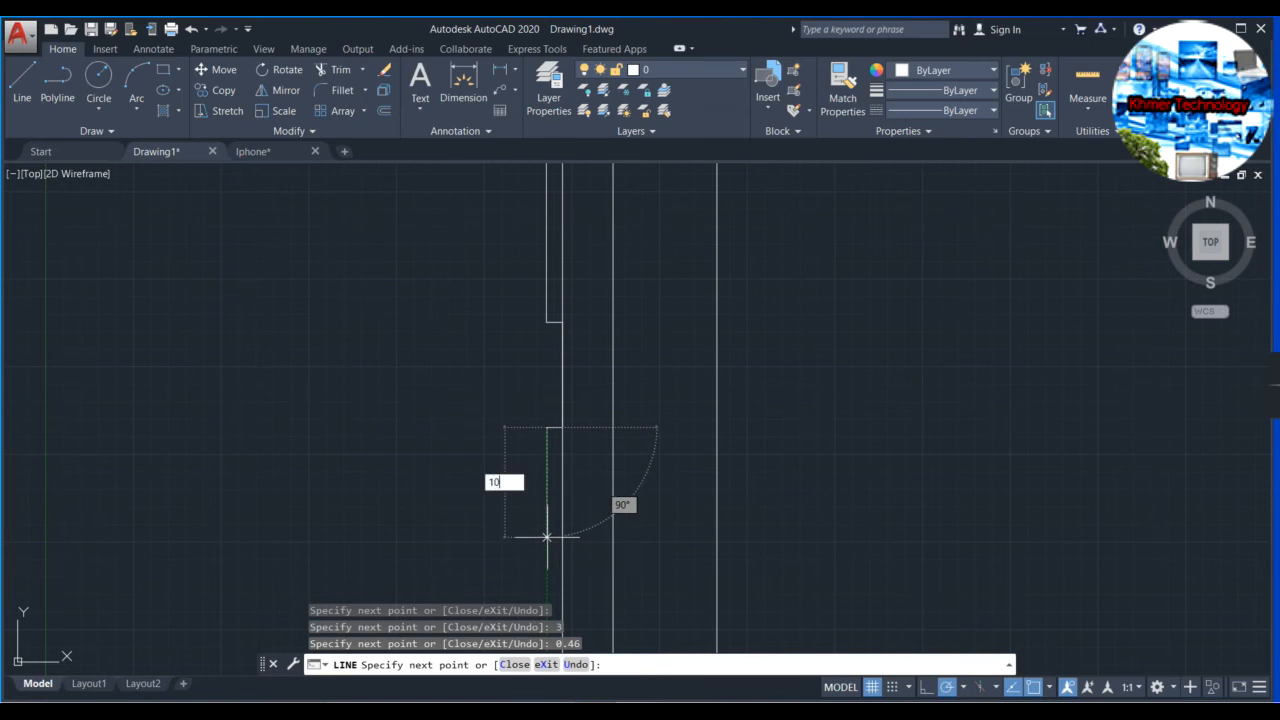
key(Return)
middle_drag(542, 522, 541, 260)
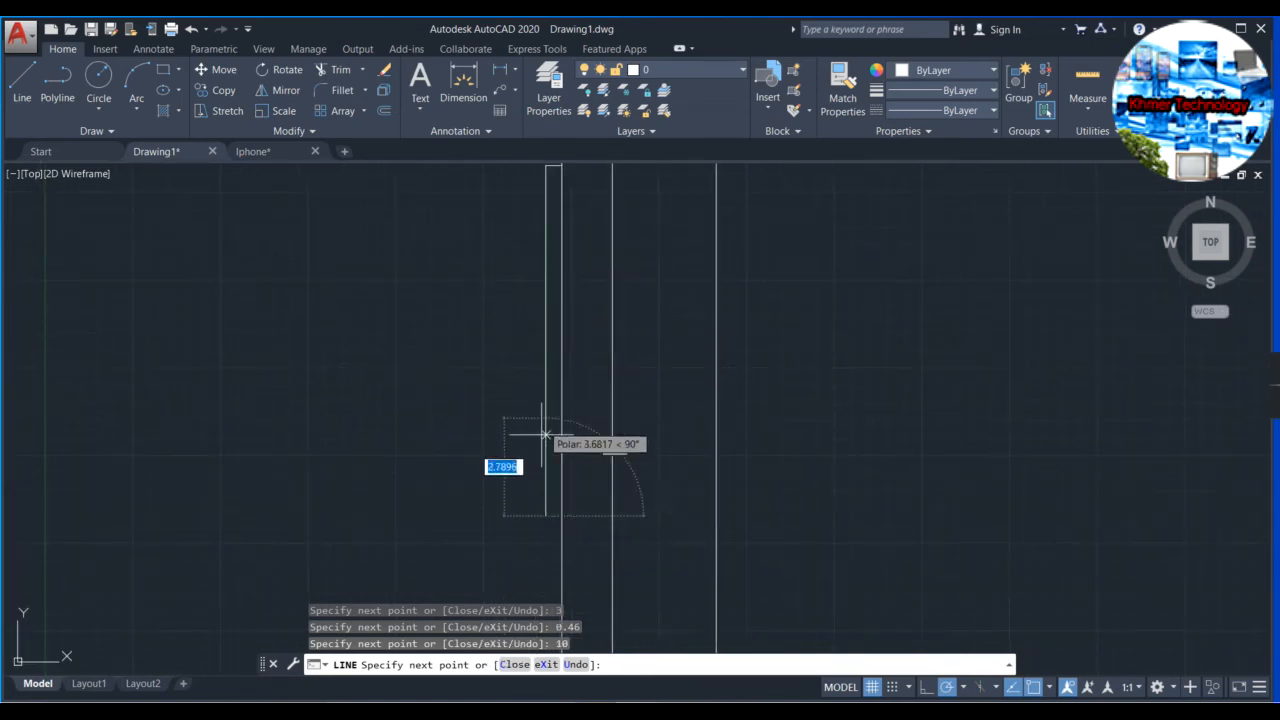
click(562, 516)
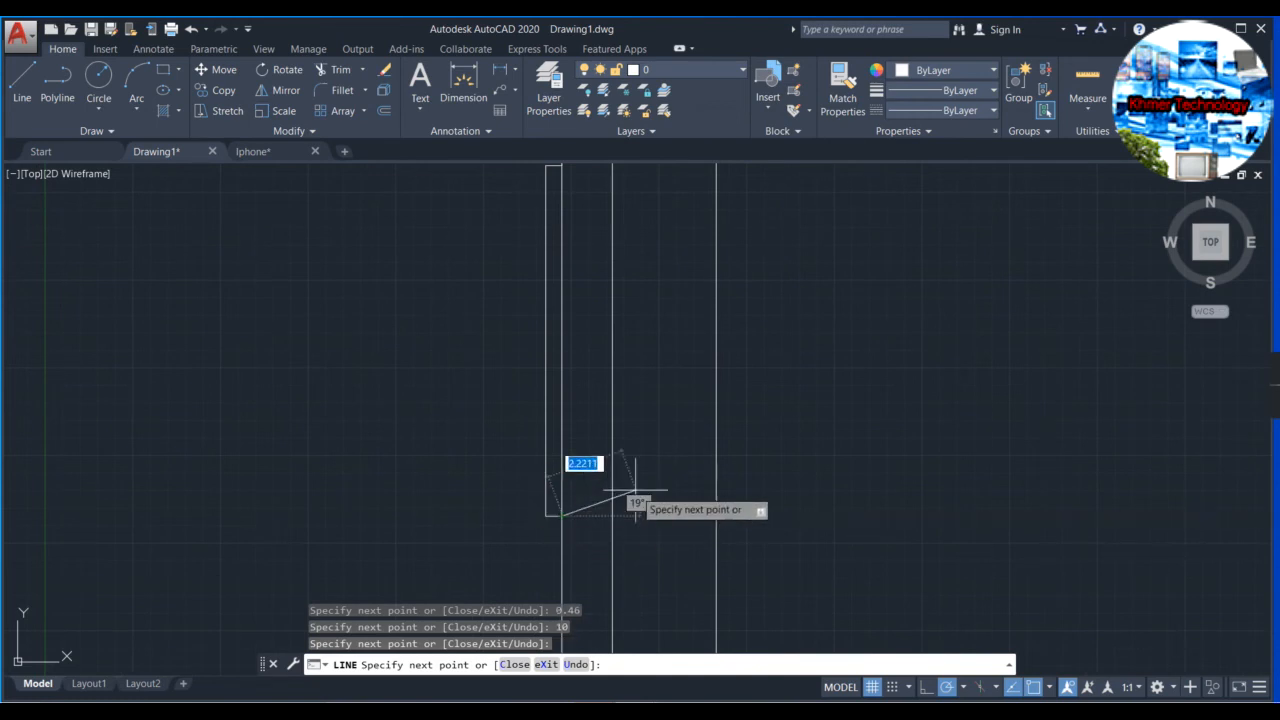
key(Escape)
Erase the two line segments that connect the left side buttons along the phone's outer edge.
scroll(634, 480, down, 3)
scroll(608, 324, up, 2)
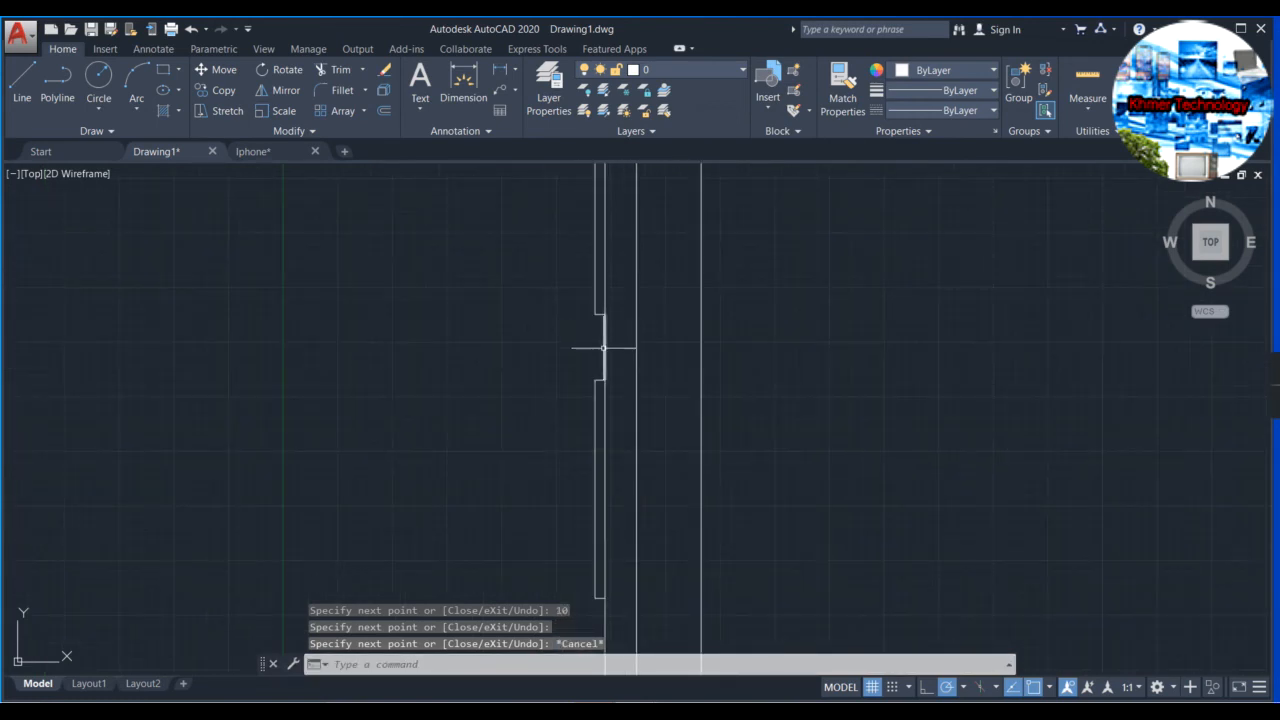
click(605, 347)
key(Delete)
scroll(654, 334, down, 2)
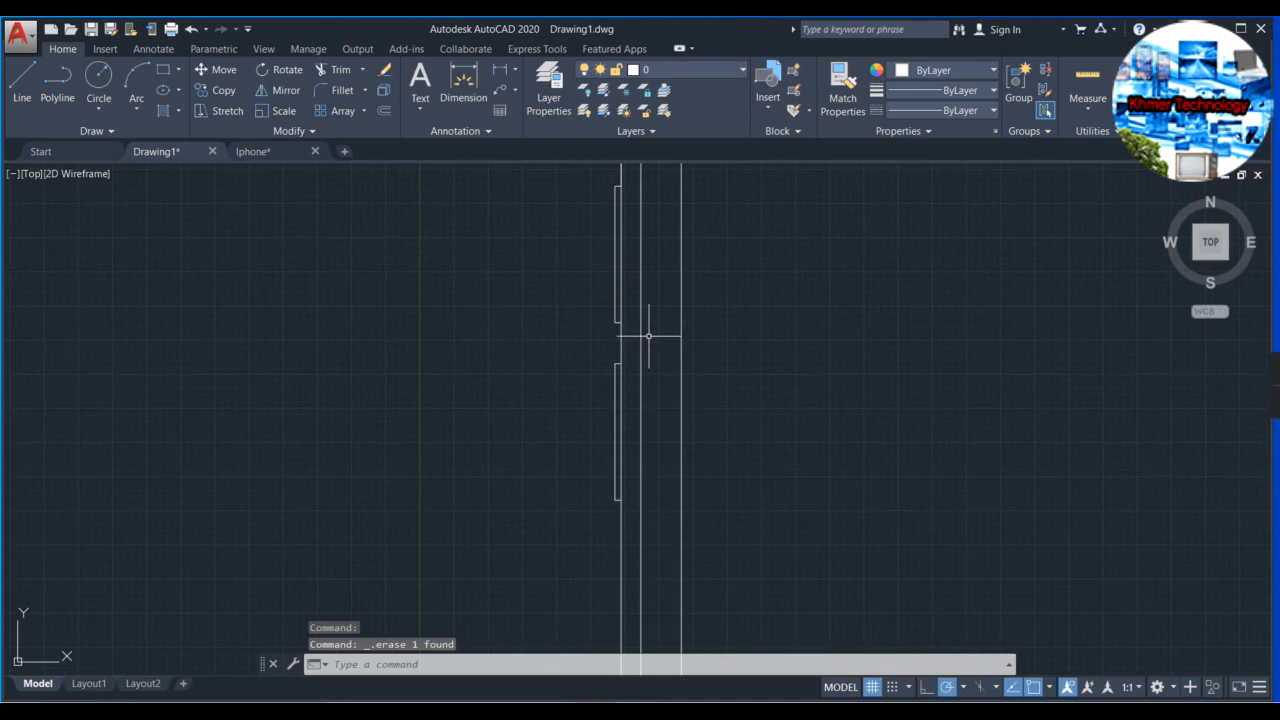
scroll(608, 276, up, 2)
middle_drag(609, 270, 570, 474)
click(608, 301)
key(Delete)
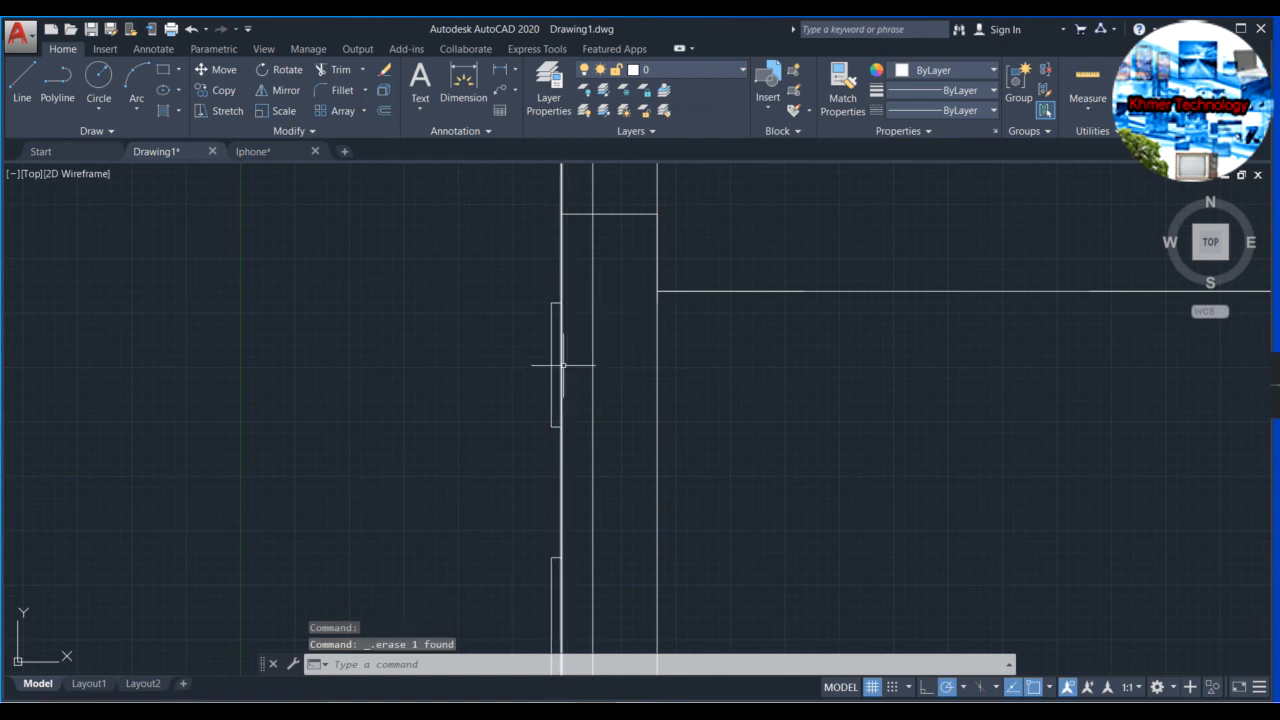
Hatch the panel above the screen, leaving the speaker slot and the small circles unfilled.
scroll(588, 423, down, 2)
scroll(714, 475, down, 6)
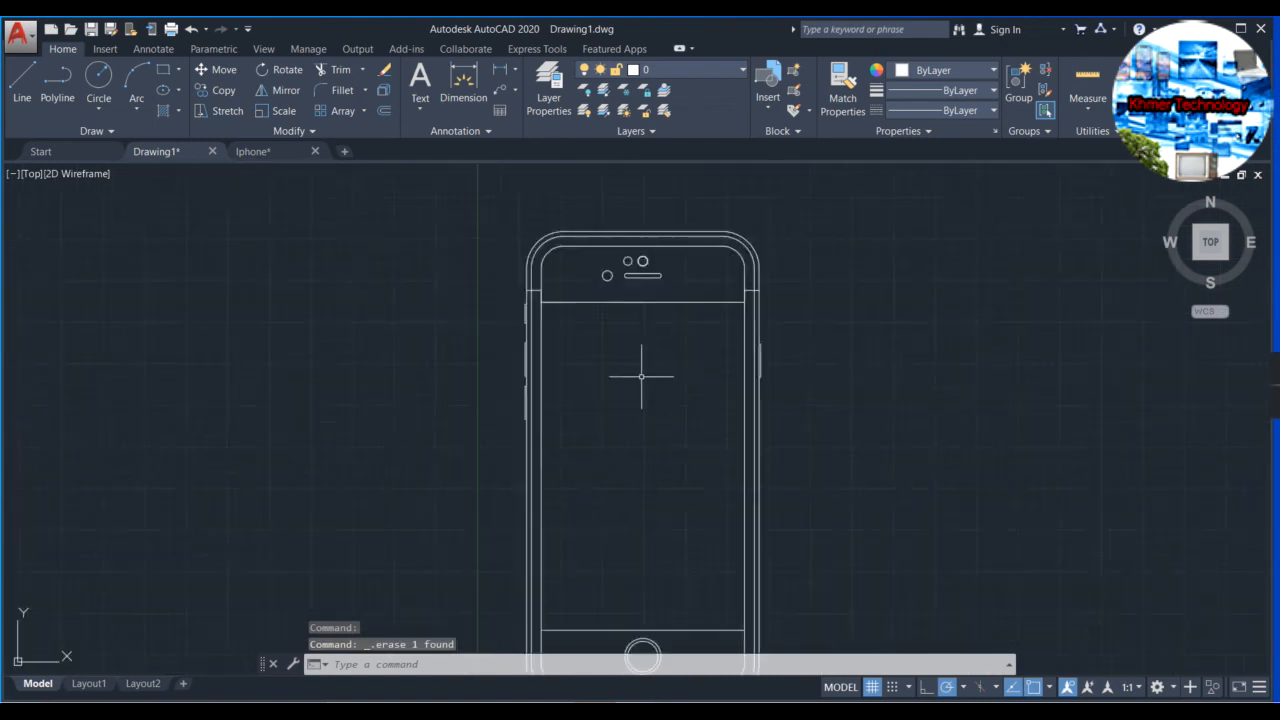
scroll(639, 523, up, 2)
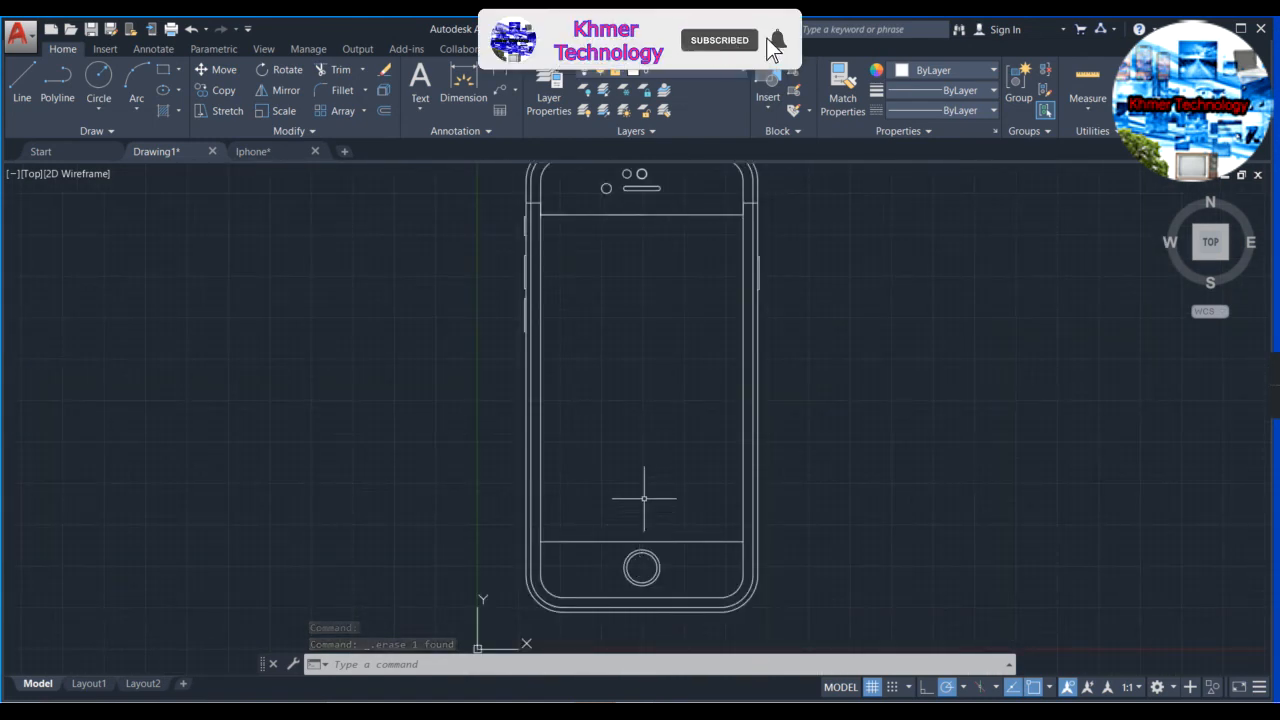
middle_drag(629, 366, 610, 433)
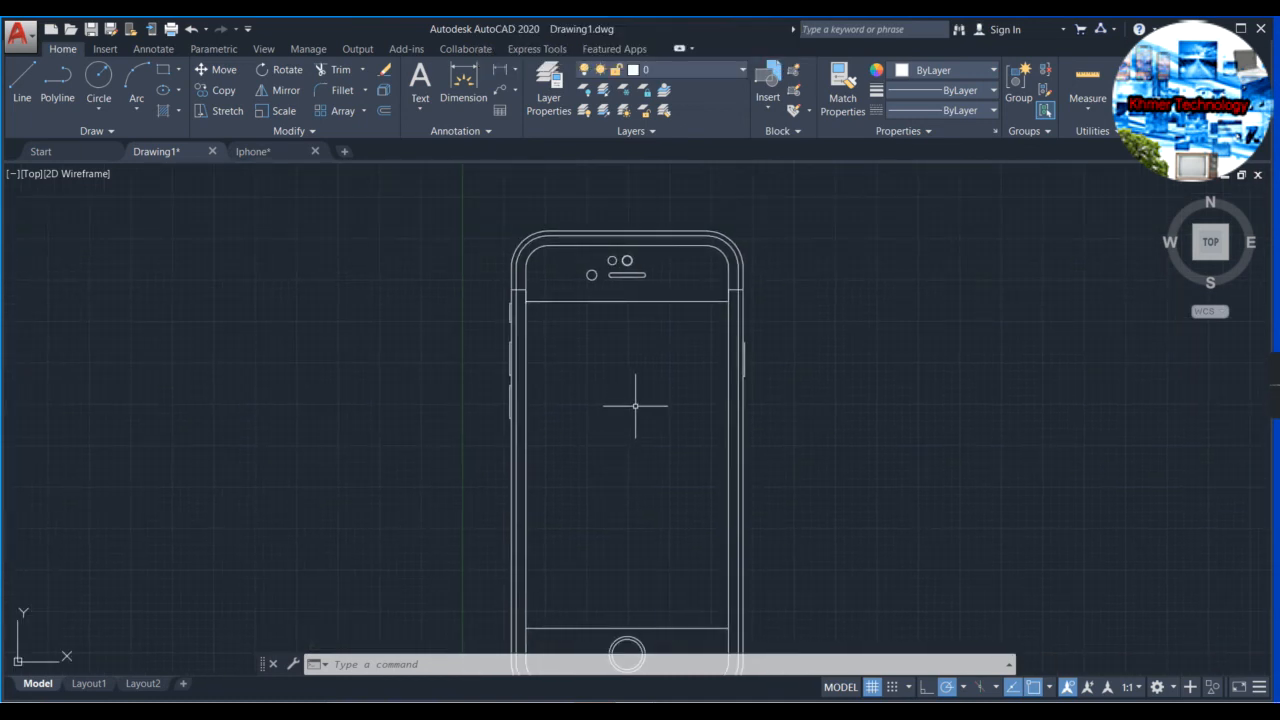
key(Escape)
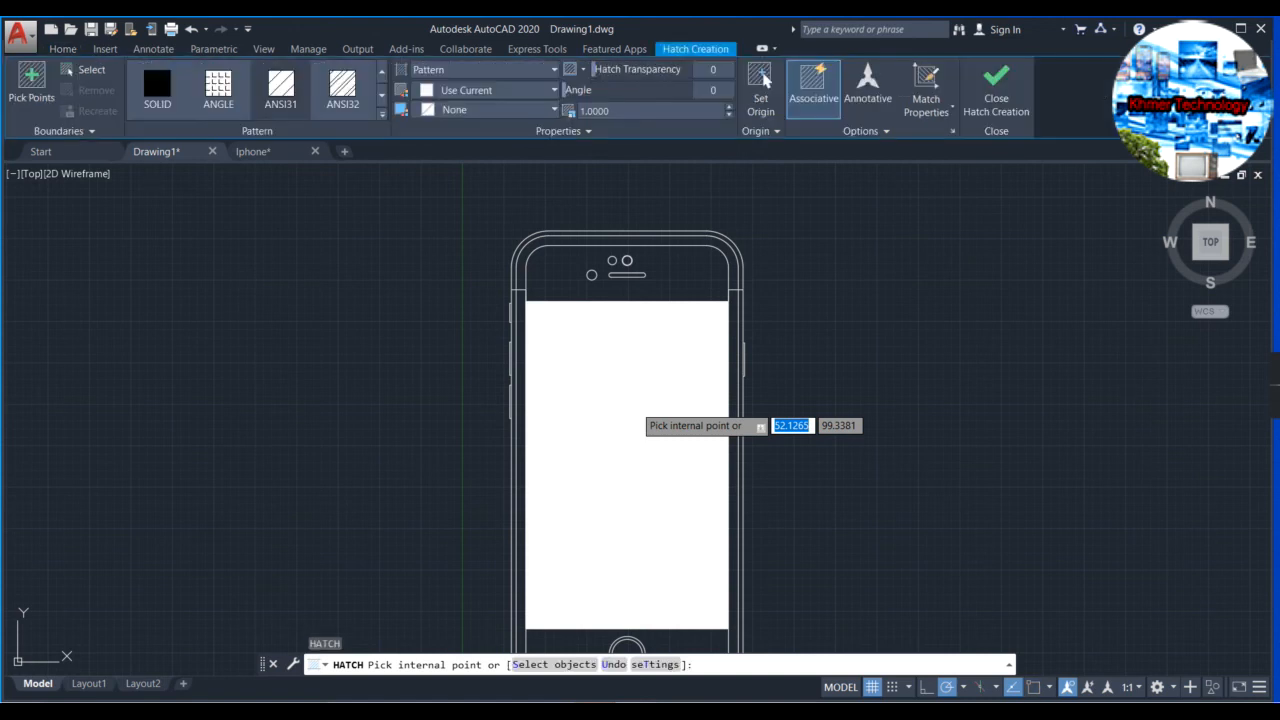
click(655, 270)
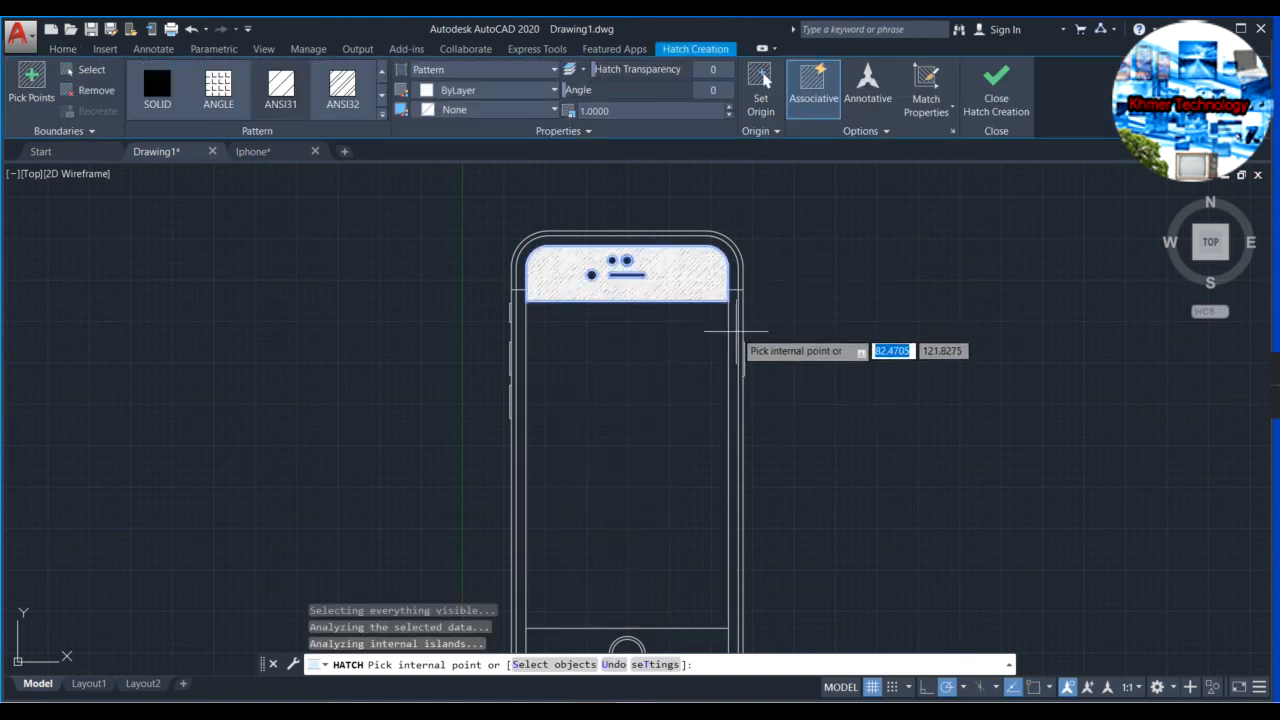
scroll(736, 331, up, 5)
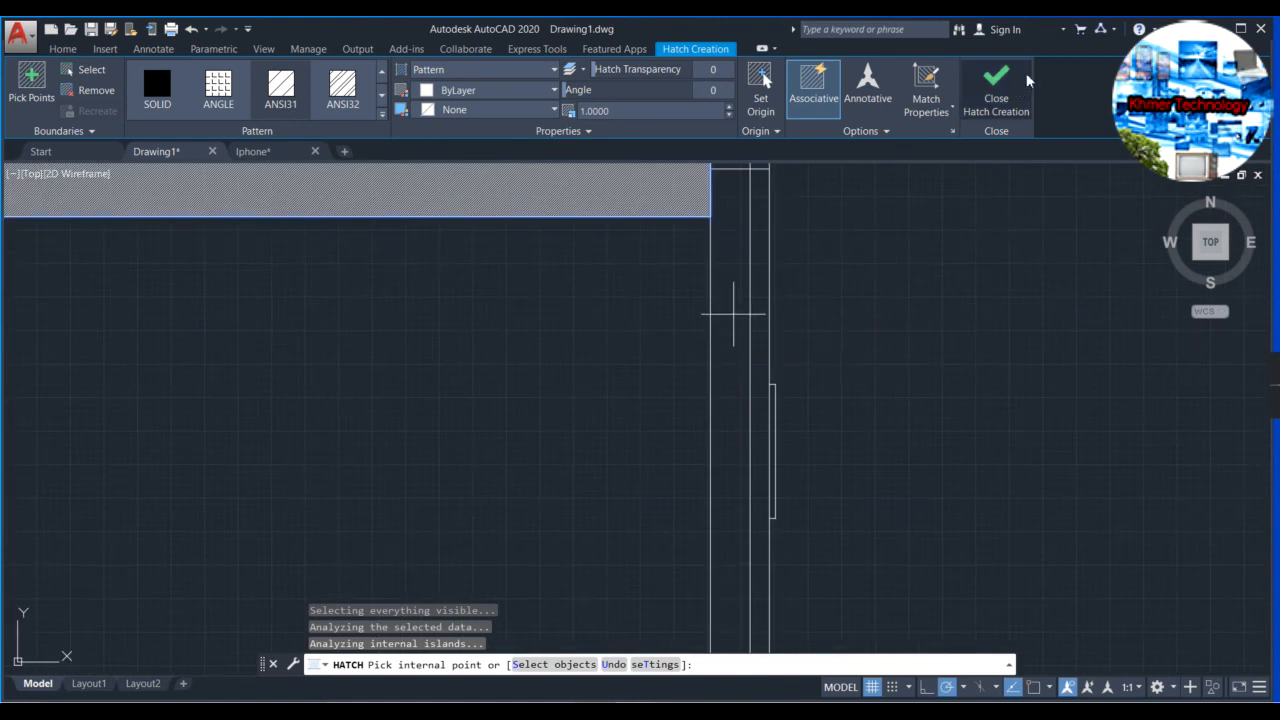
click(995, 92)
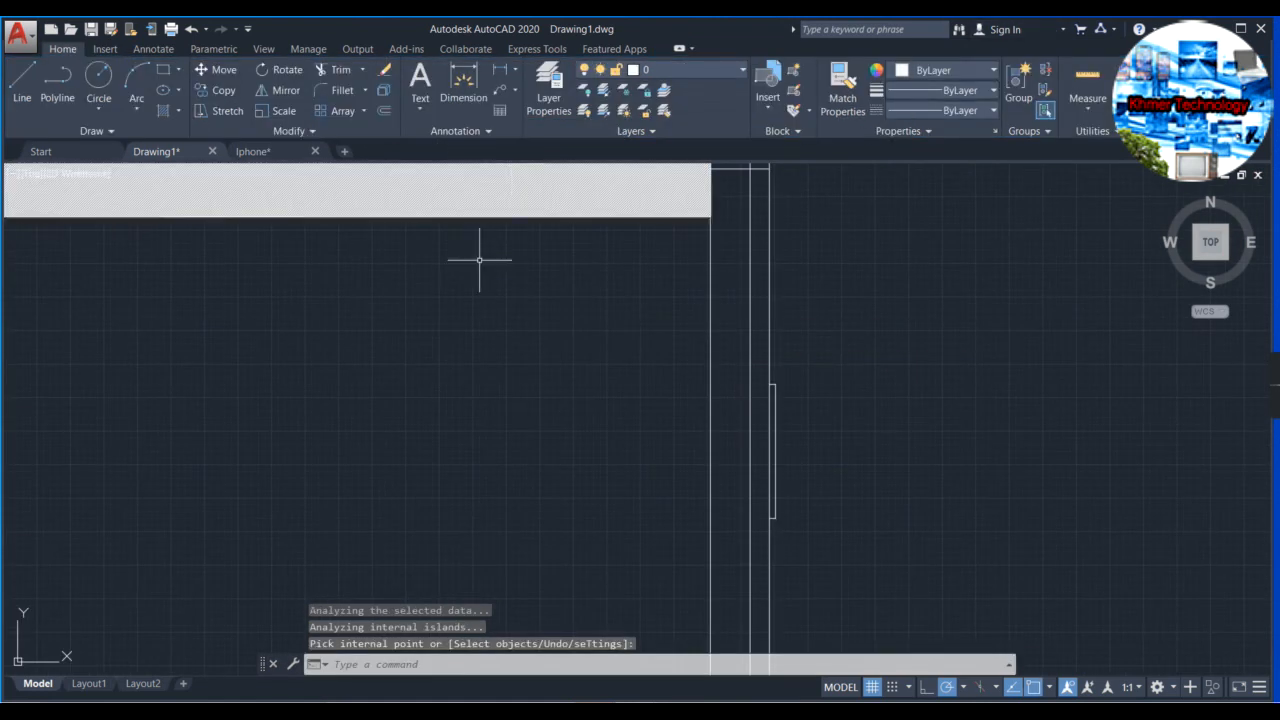
Hatch the border band between the innermost outline and the next outline around the phone.
key(Return)
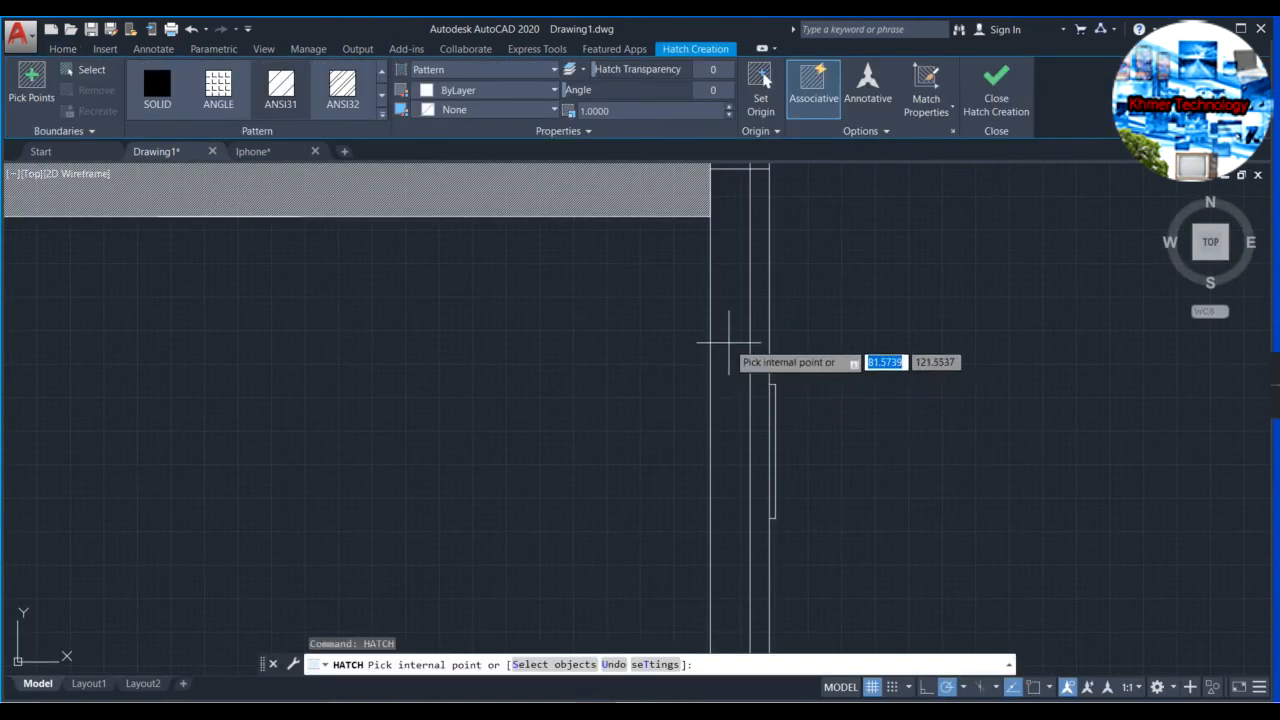
click(728, 343)
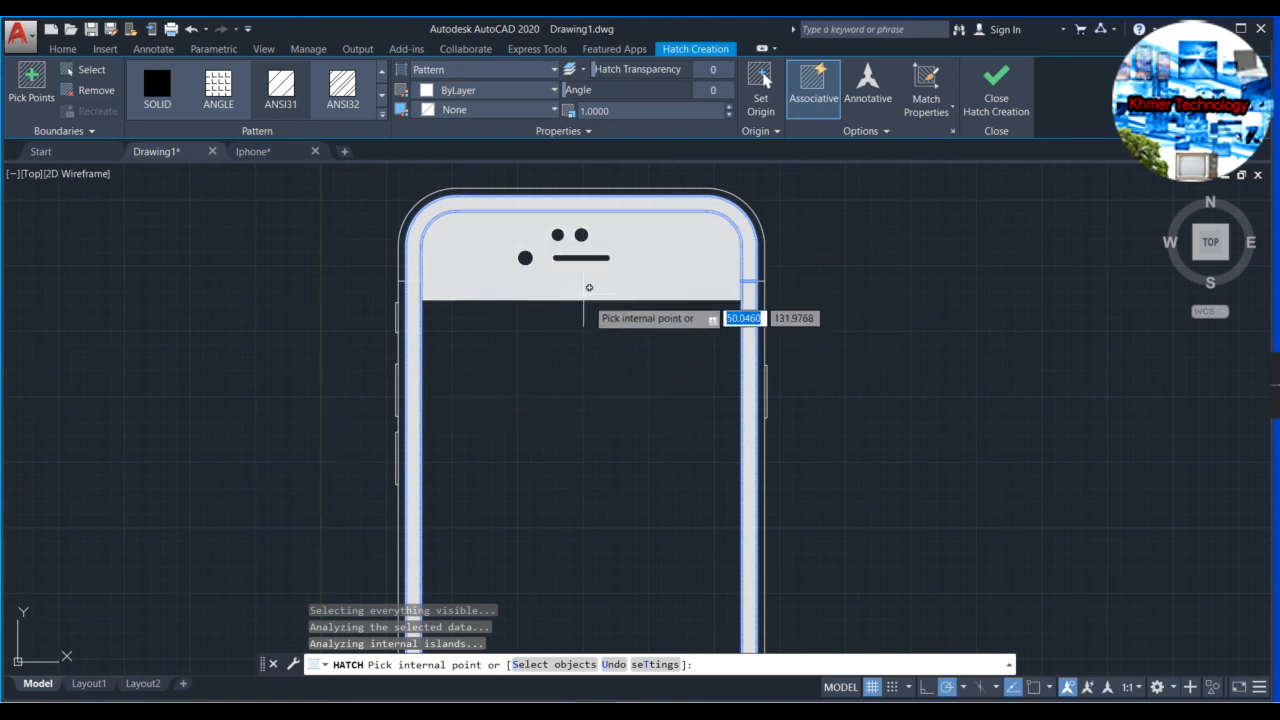
middle_drag(658, 489, 617, 174)
middle_drag(620, 363, 604, 228)
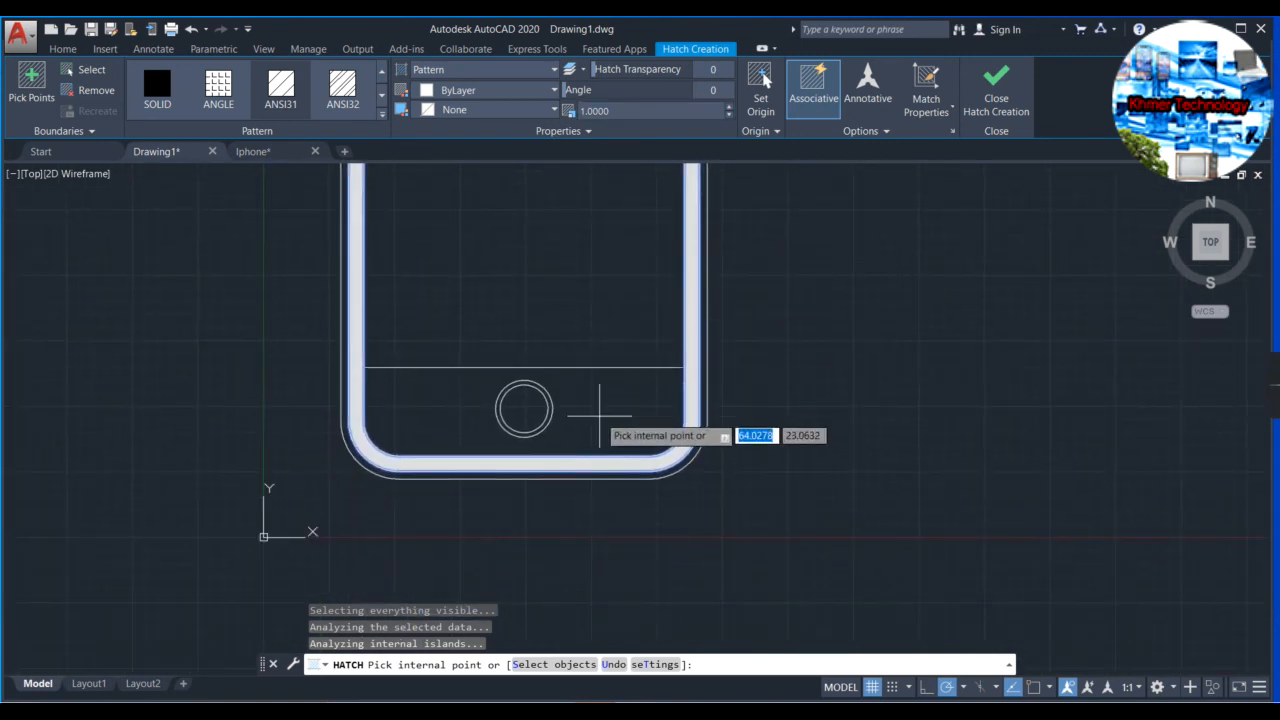
click(601, 407)
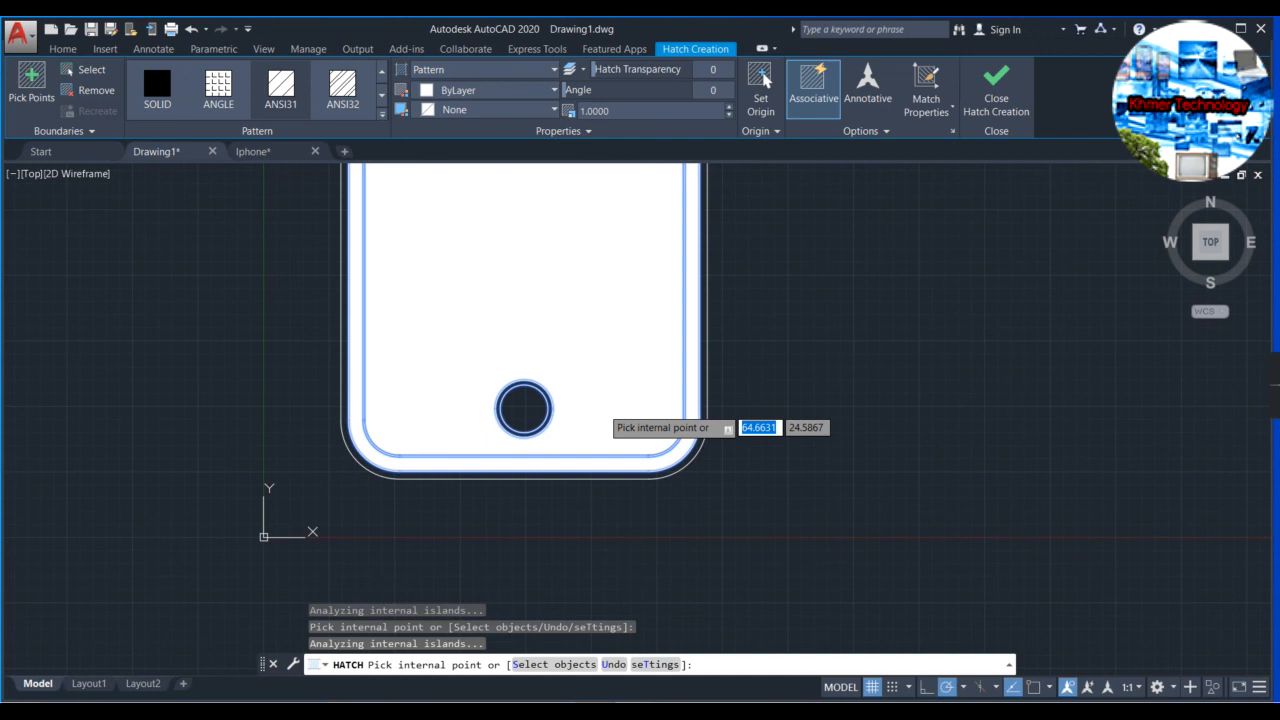
key(ctrl+z)
click(998, 96)
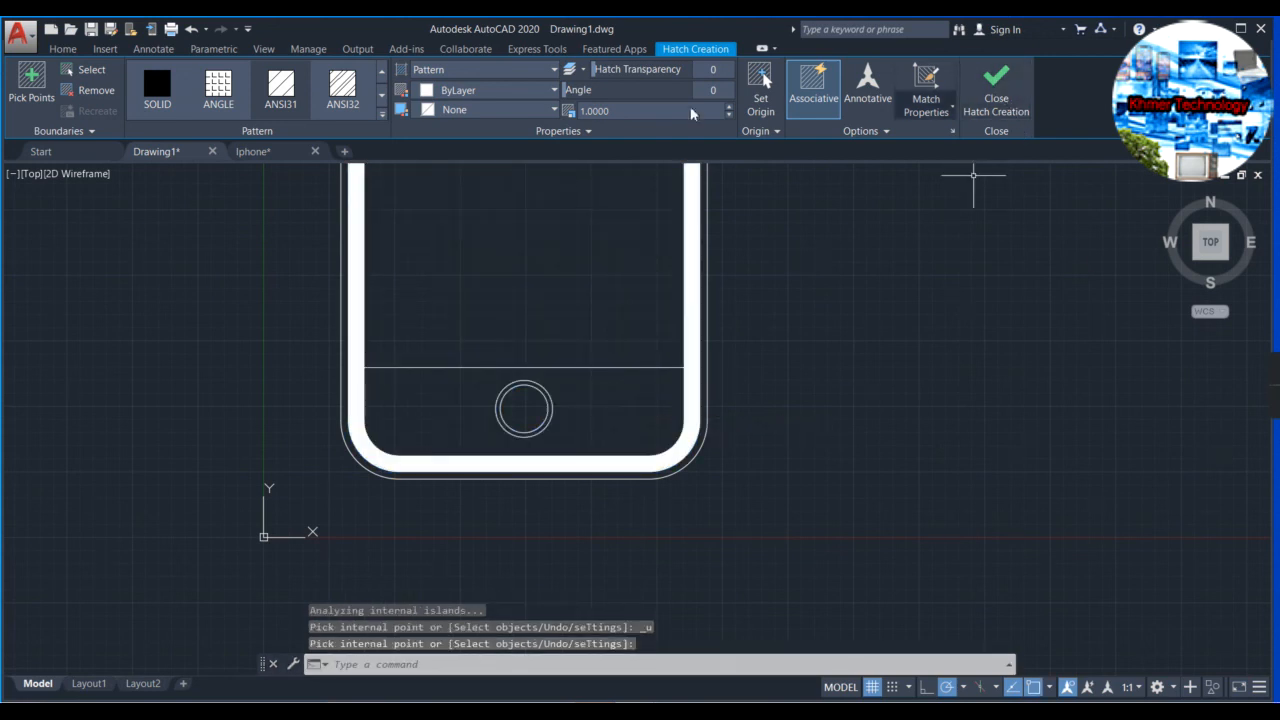
Hatch the panel below the screen, leaving the home button unfilled.
text(ha)
key(Return)
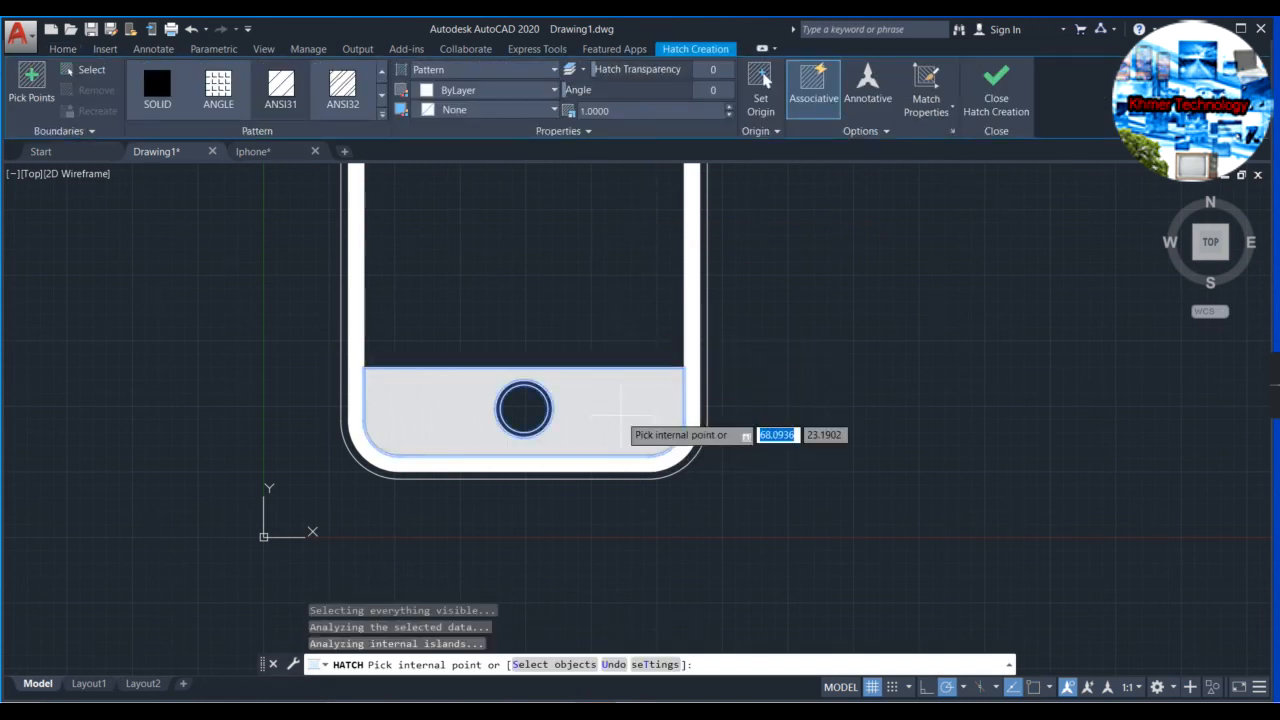
Hatch the three side buttons along the phone's left edge with the current pattern and ByLayer color.
scroll(800, 350, down, 4)
scroll(608, 340, up, 6)
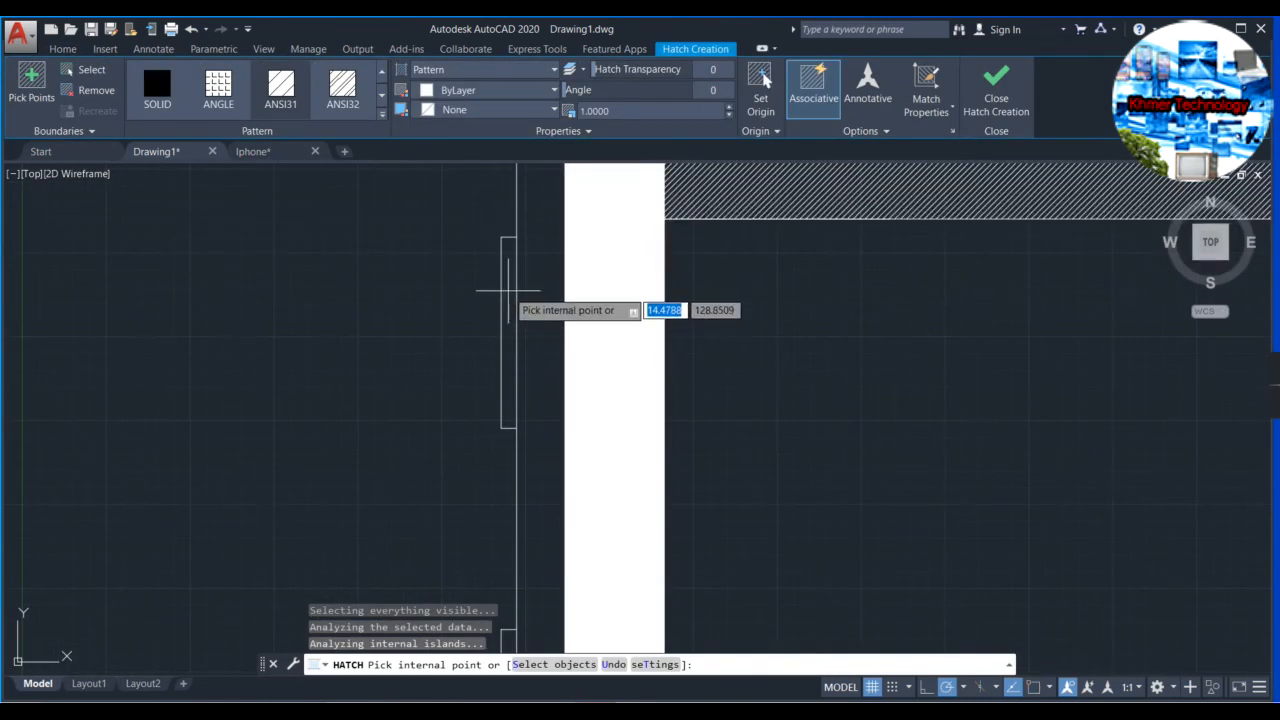
scroll(510, 310, down, 2)
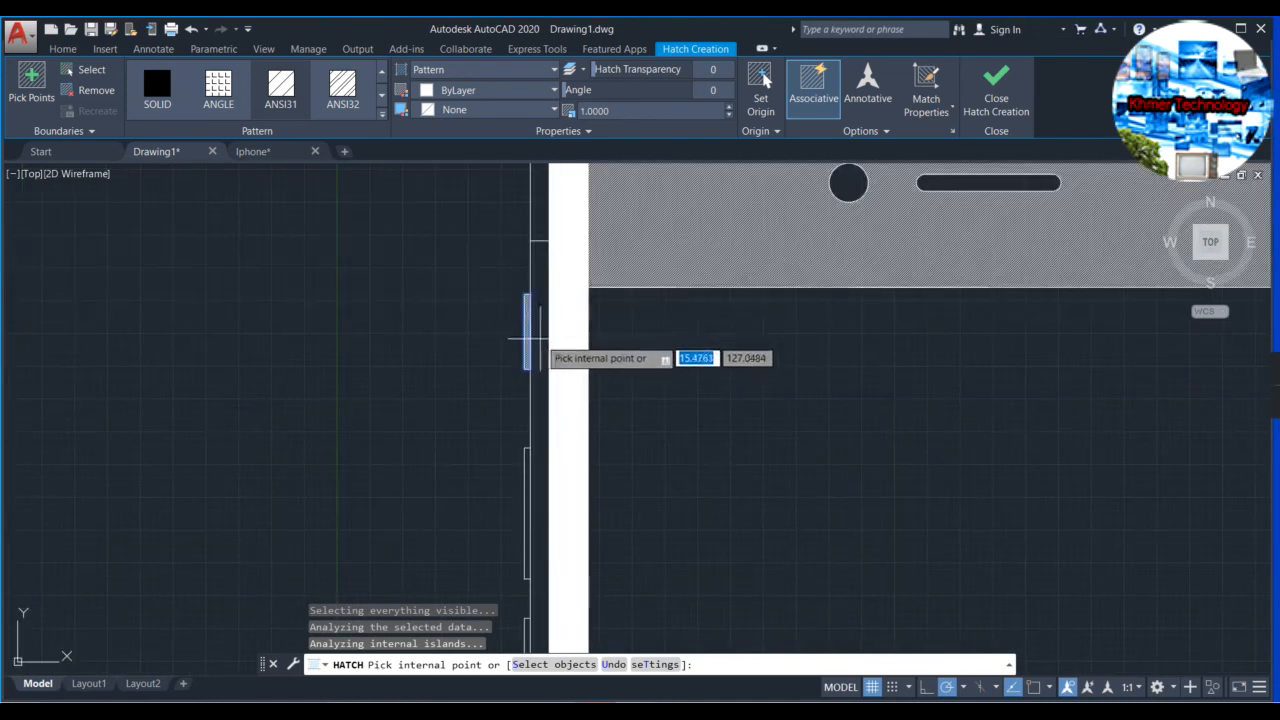
click(533, 92)
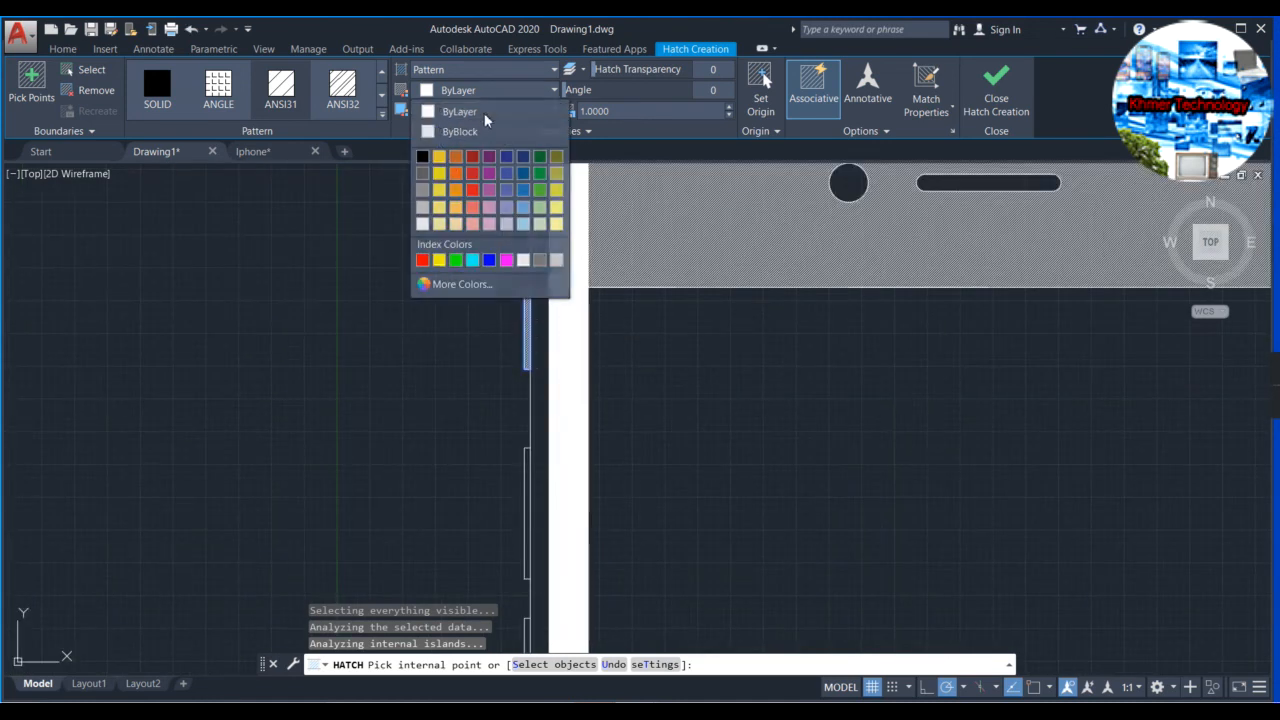
scroll(556, 370, down, 3)
scroll(548, 452, up, 3)
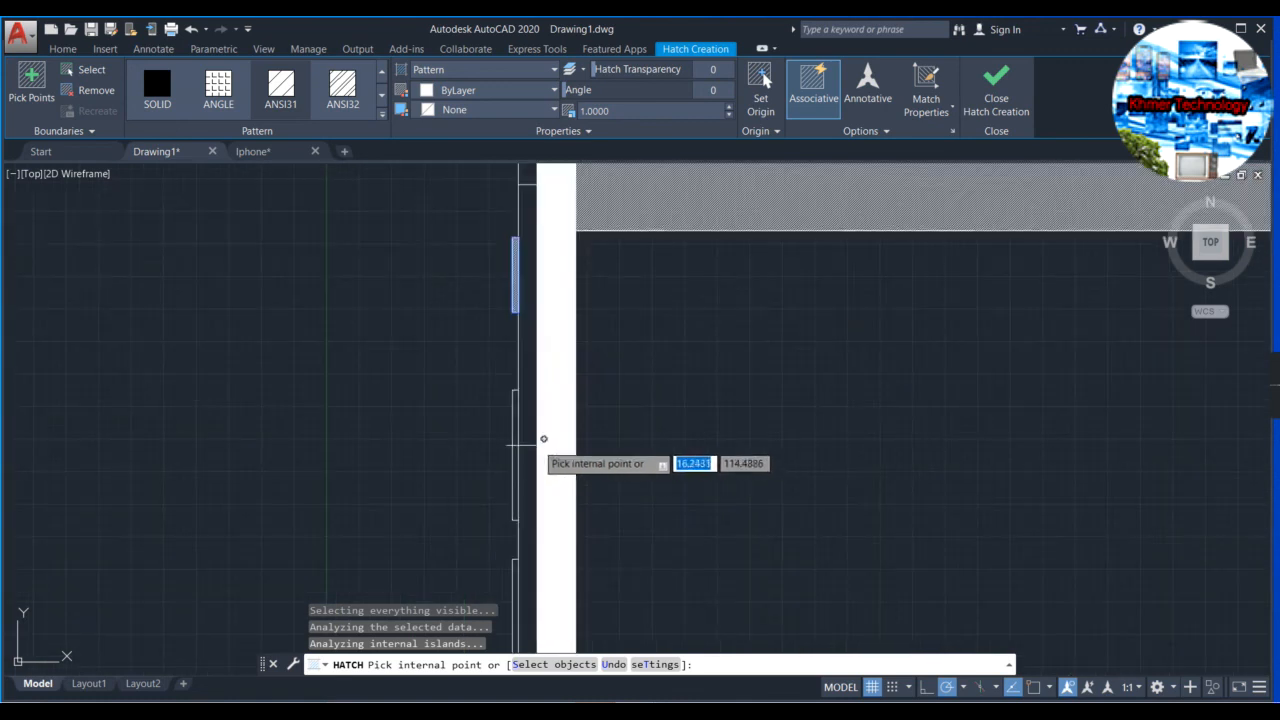
scroll(560, 460, down, 3)
scroll(589, 480, up, 3)
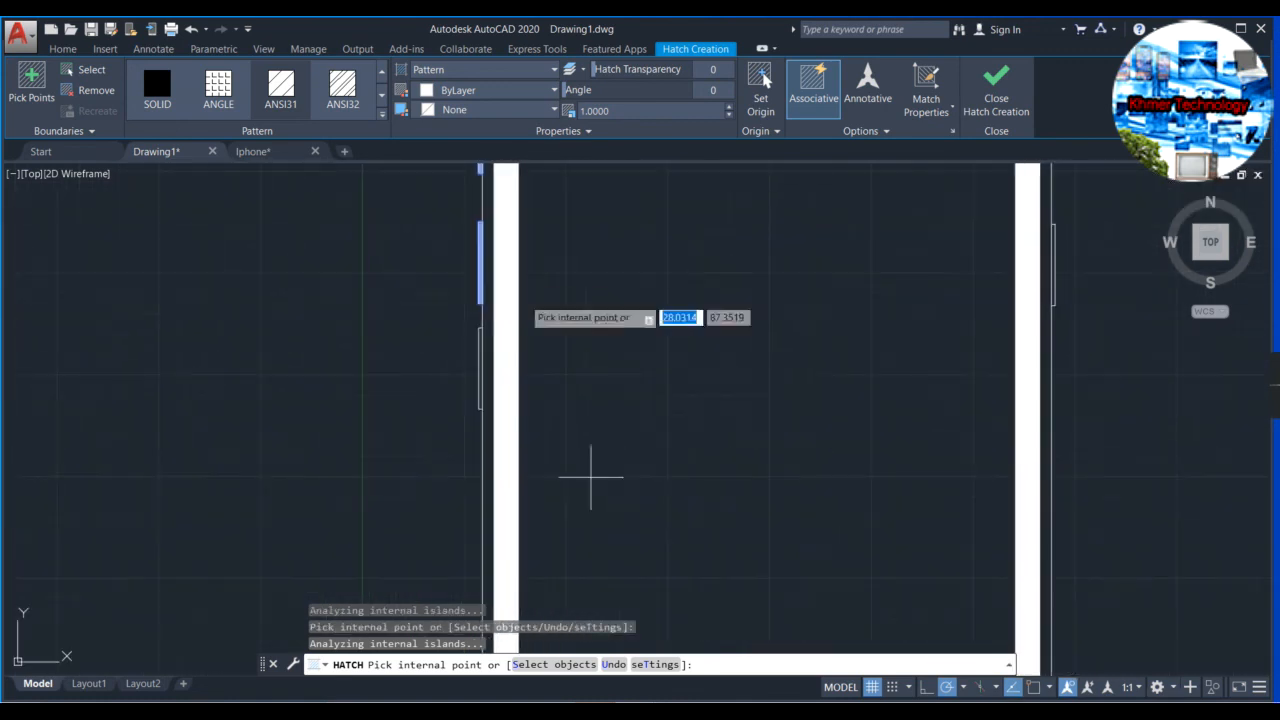
scroll(483, 354, up, 2)
scroll(483, 358, down, 2)
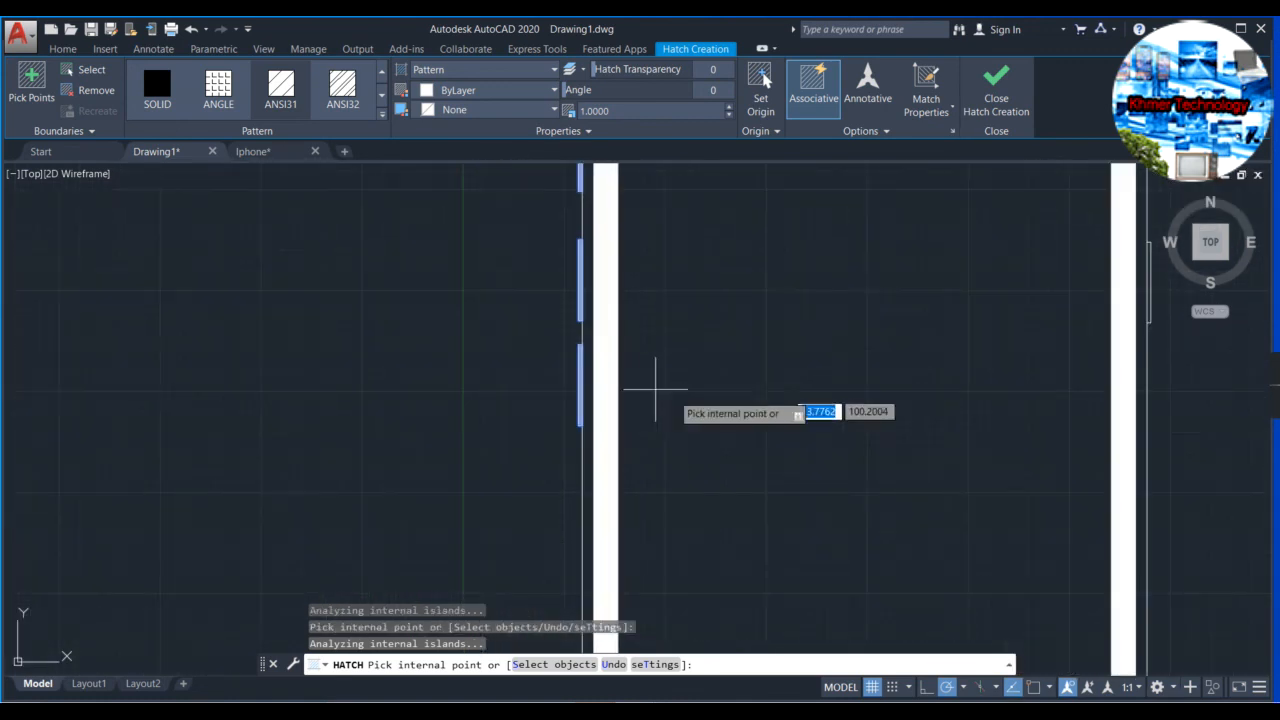
Hatch the side button on the phone's right edge and finish the hatch.
middle_drag(905, 415, 610, 407)
scroll(600, 410, down, 2)
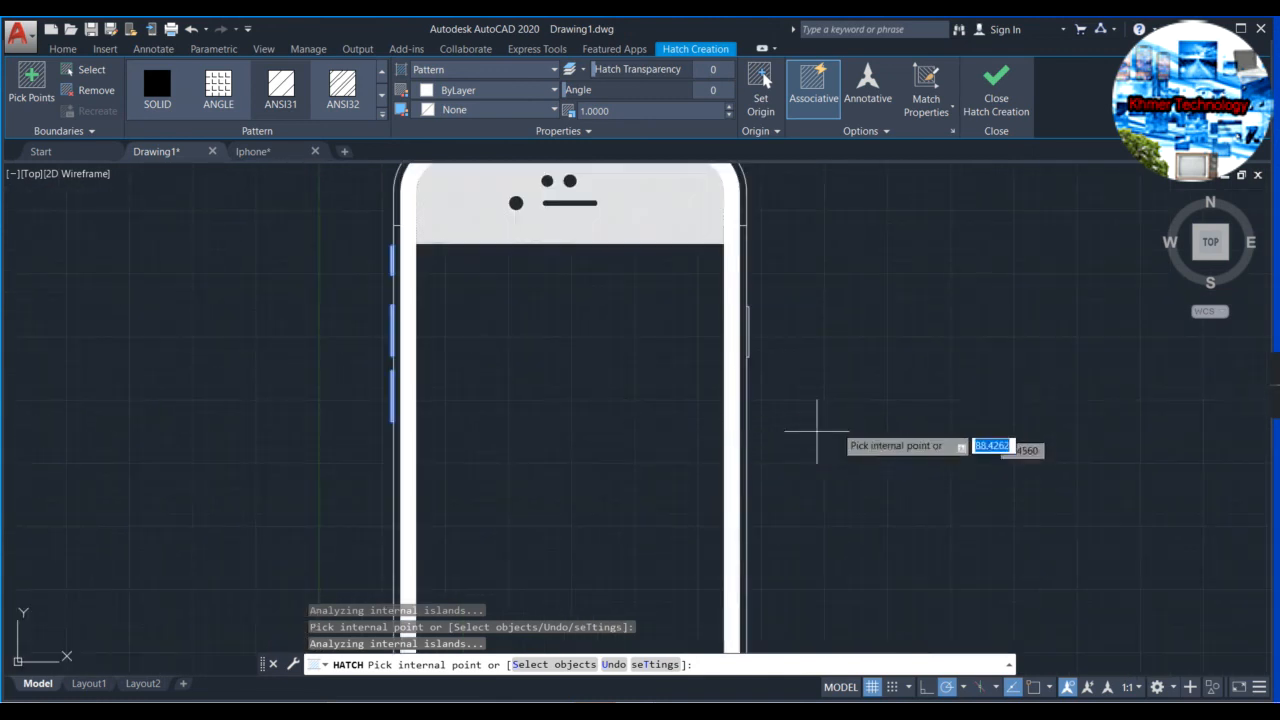
scroll(700, 328, up, 5)
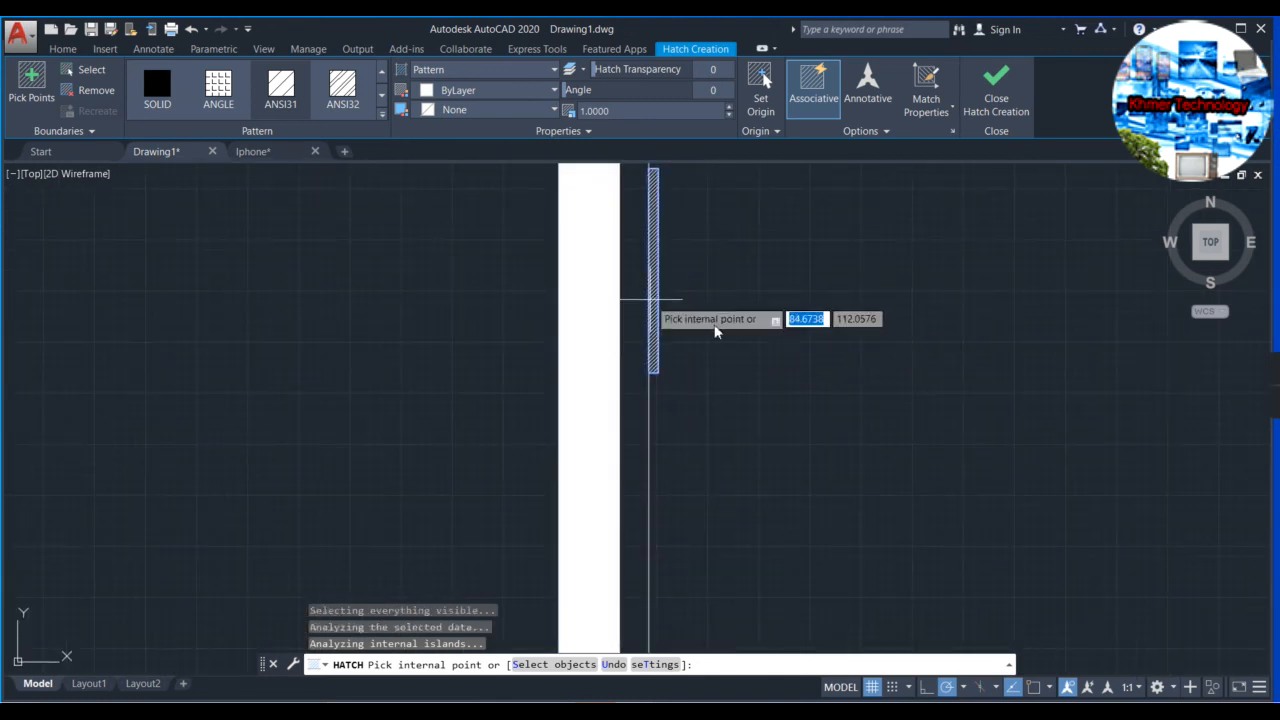
scroll(760, 346, down, 4)
scroll(787, 385, down, 4)
middle_drag(834, 458, 792, 320)
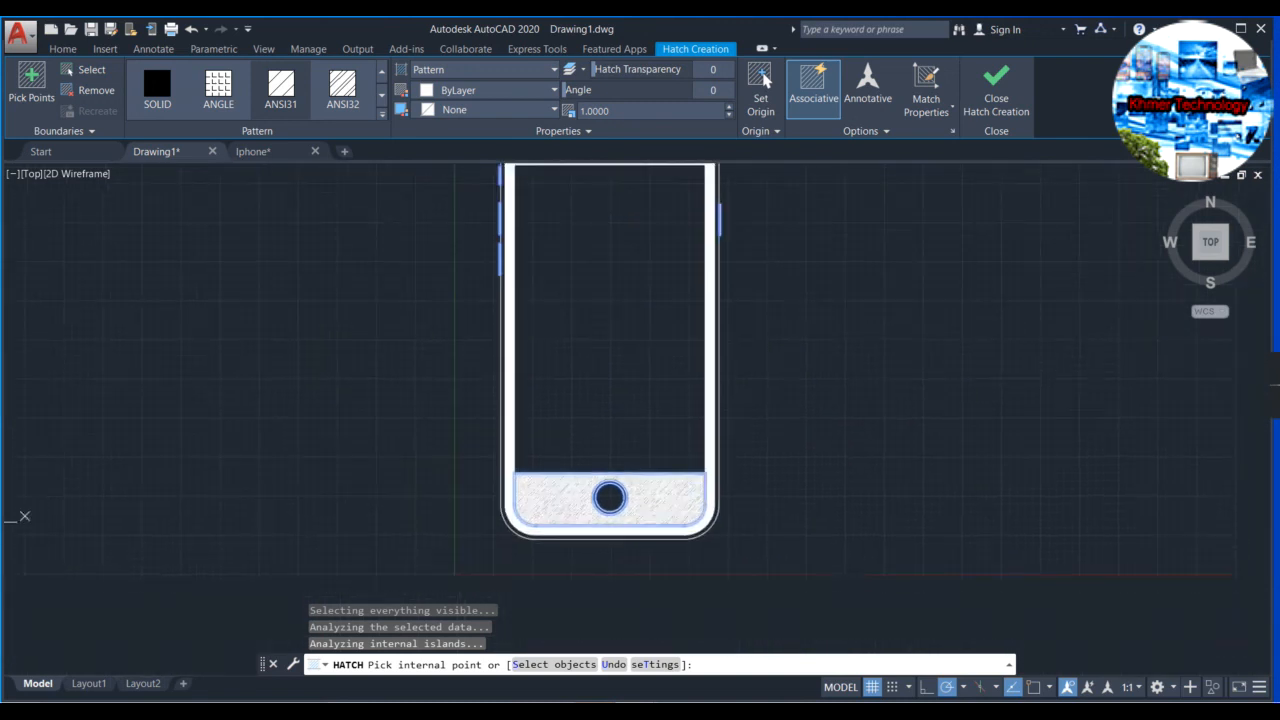
scroll(668, 493, up, 5)
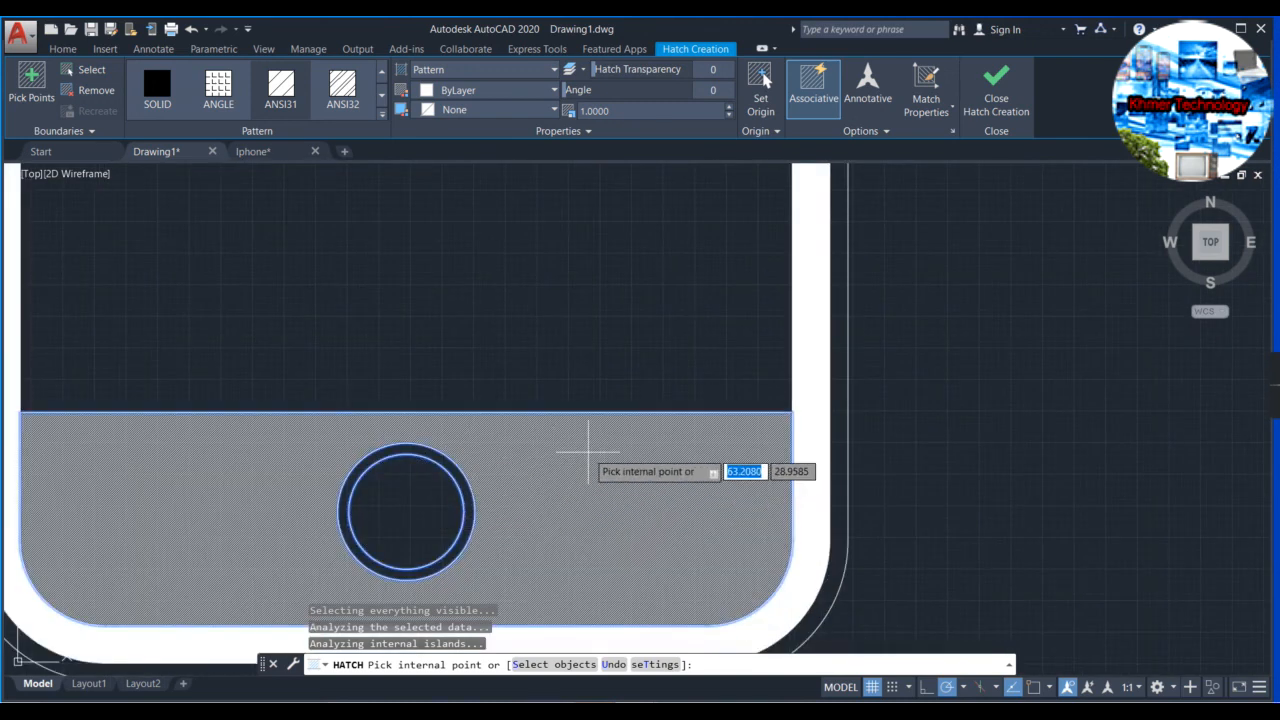
click(985, 92)
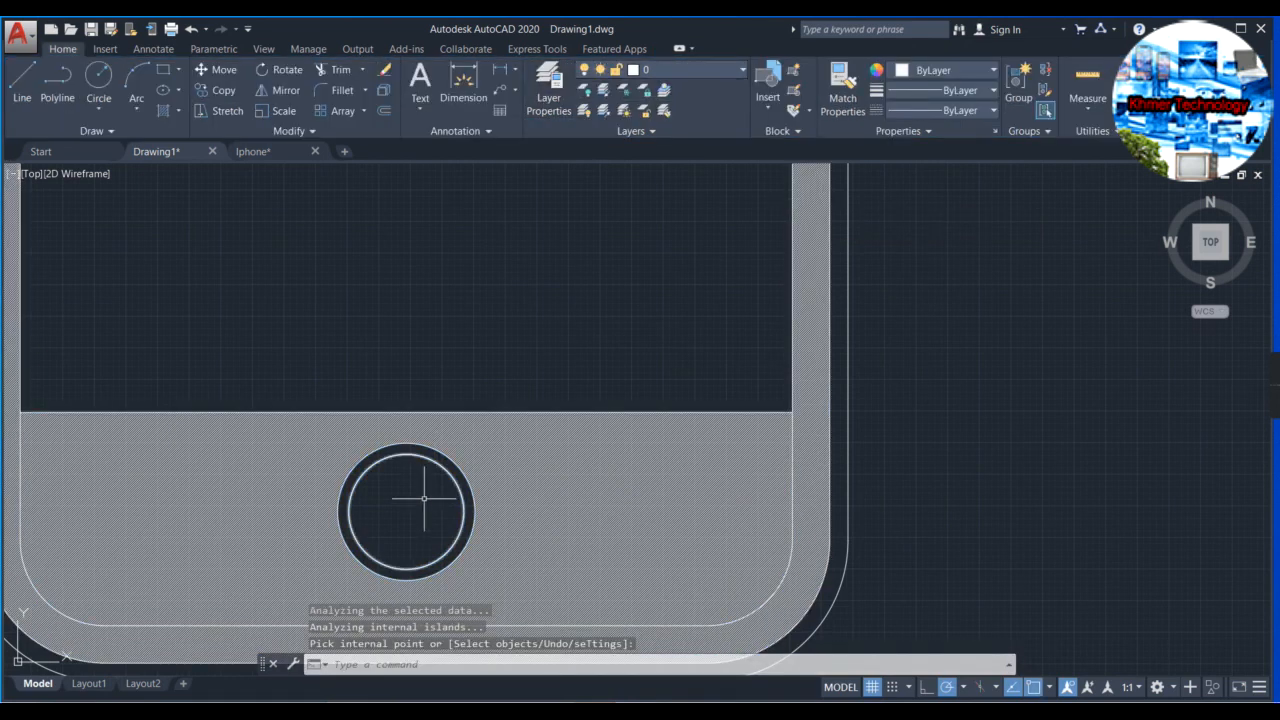
Hatch the inside of the home button's inner circle, leaving the ring around it unfilled.
text(ha)
key(Return)
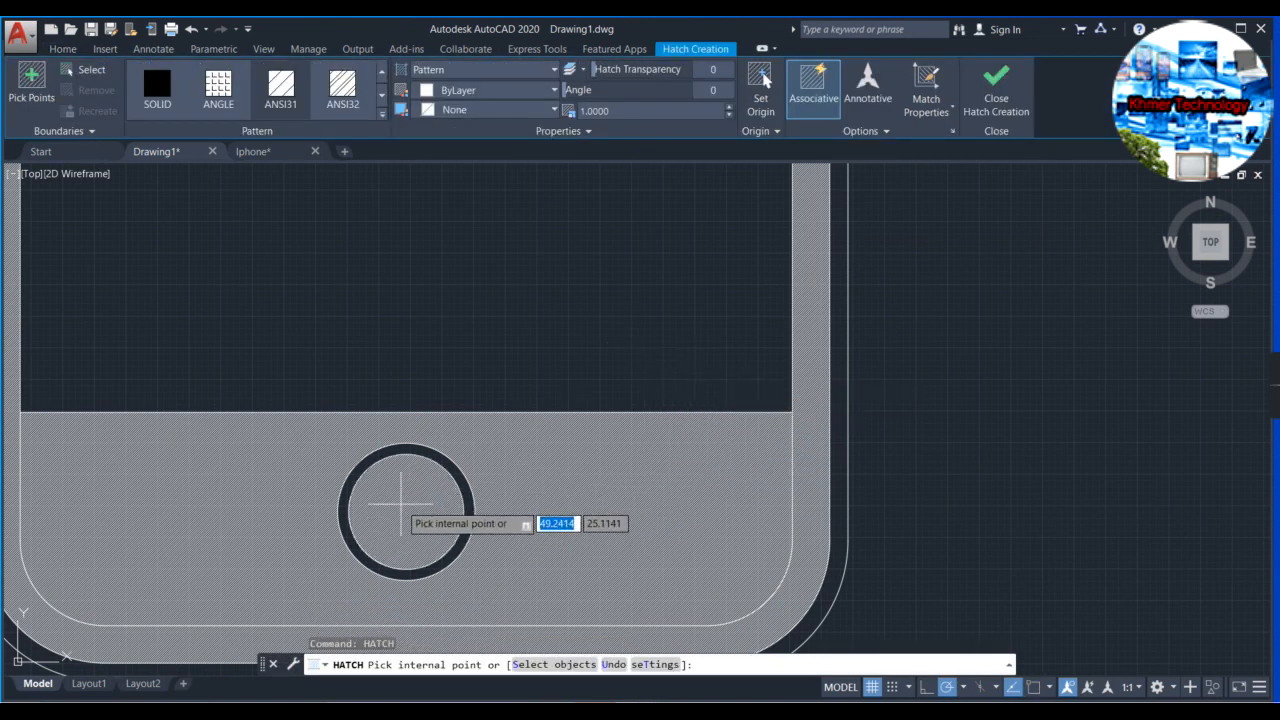
click(385, 512)
scroll(600, 368, down, 5)
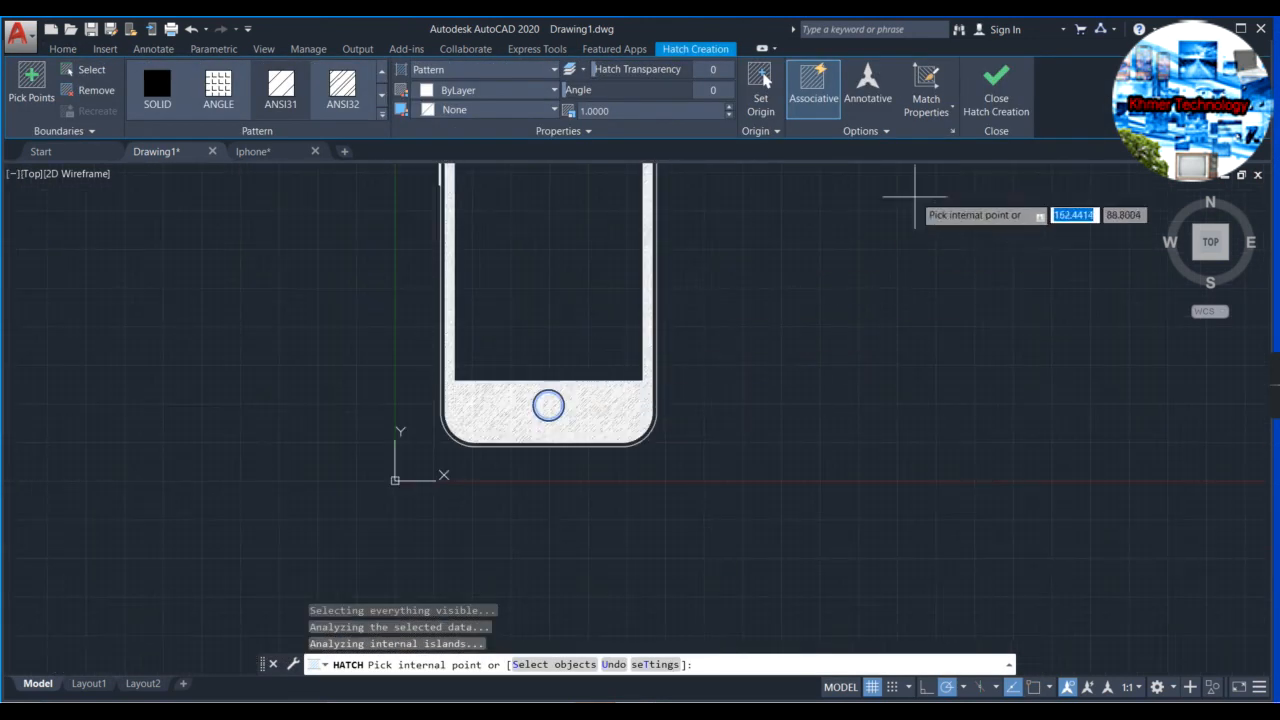
click(986, 100)
Hatch the phone's screen area in black, color 0,0,0.
scroll(719, 300, down, 5)
scroll(651, 394, up, 2)
scroll(651, 394, up, 4)
text(h)
key(Return)
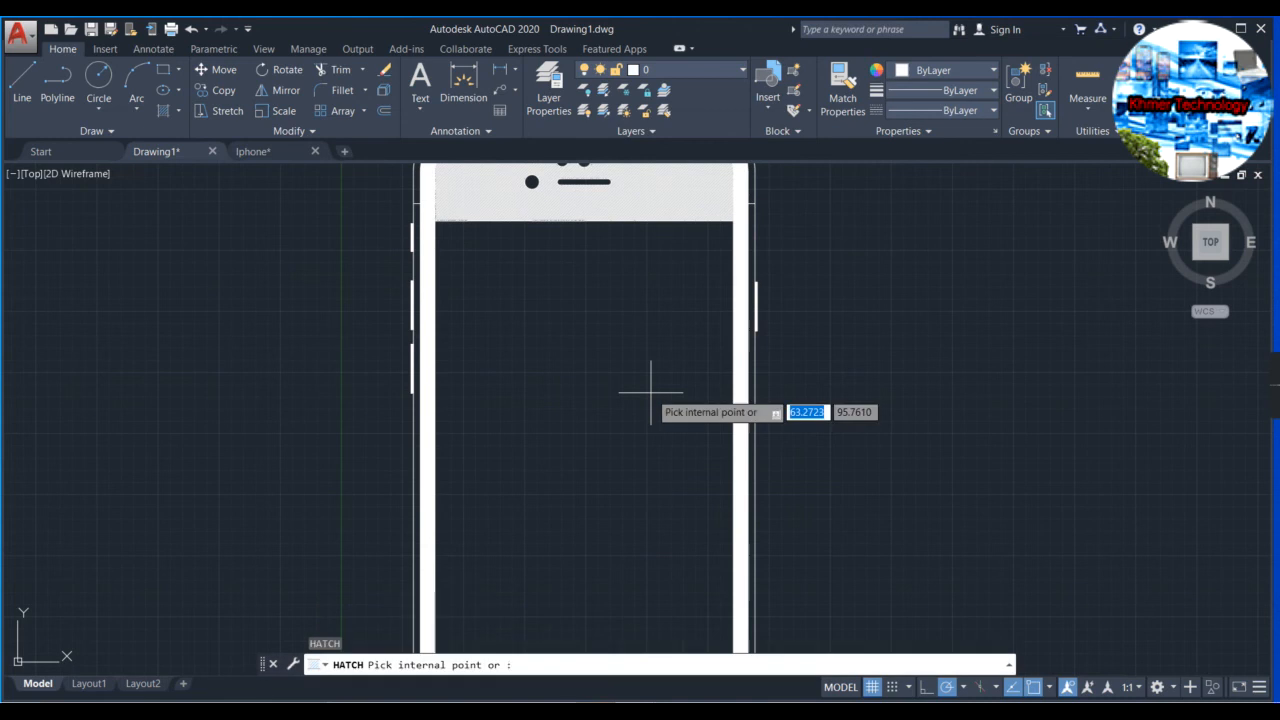
click(526, 88)
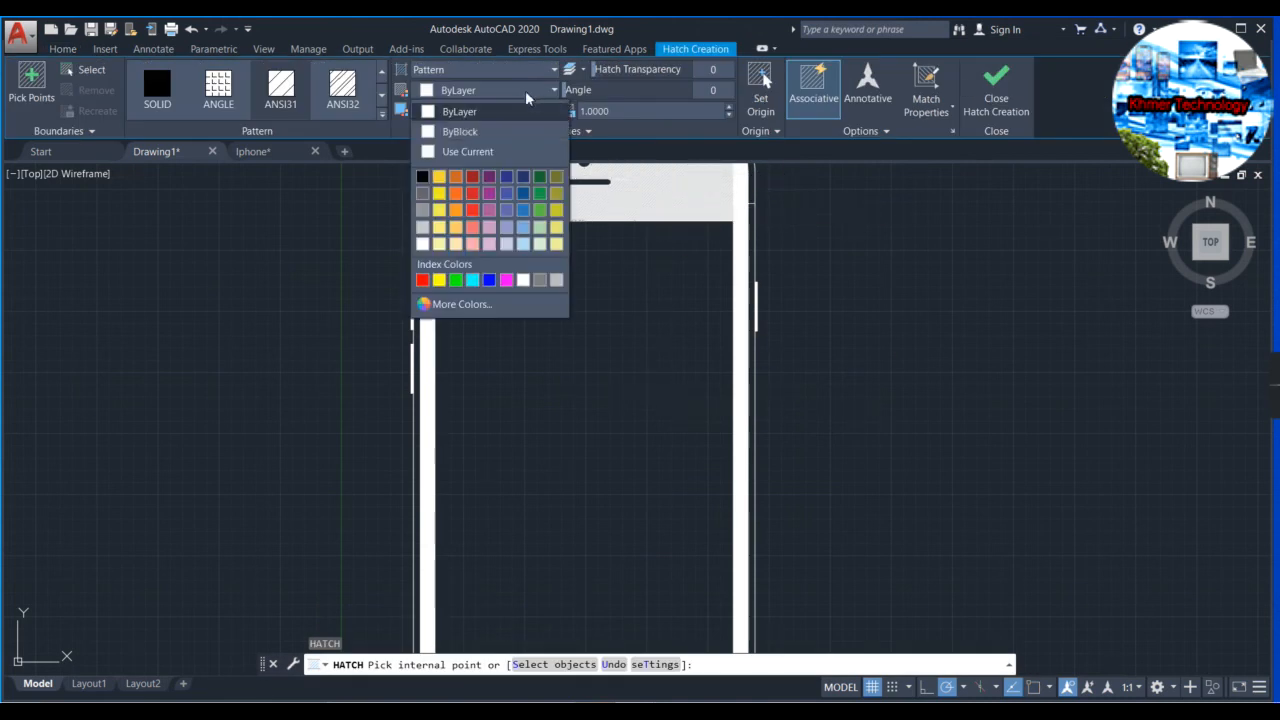
click(423, 178)
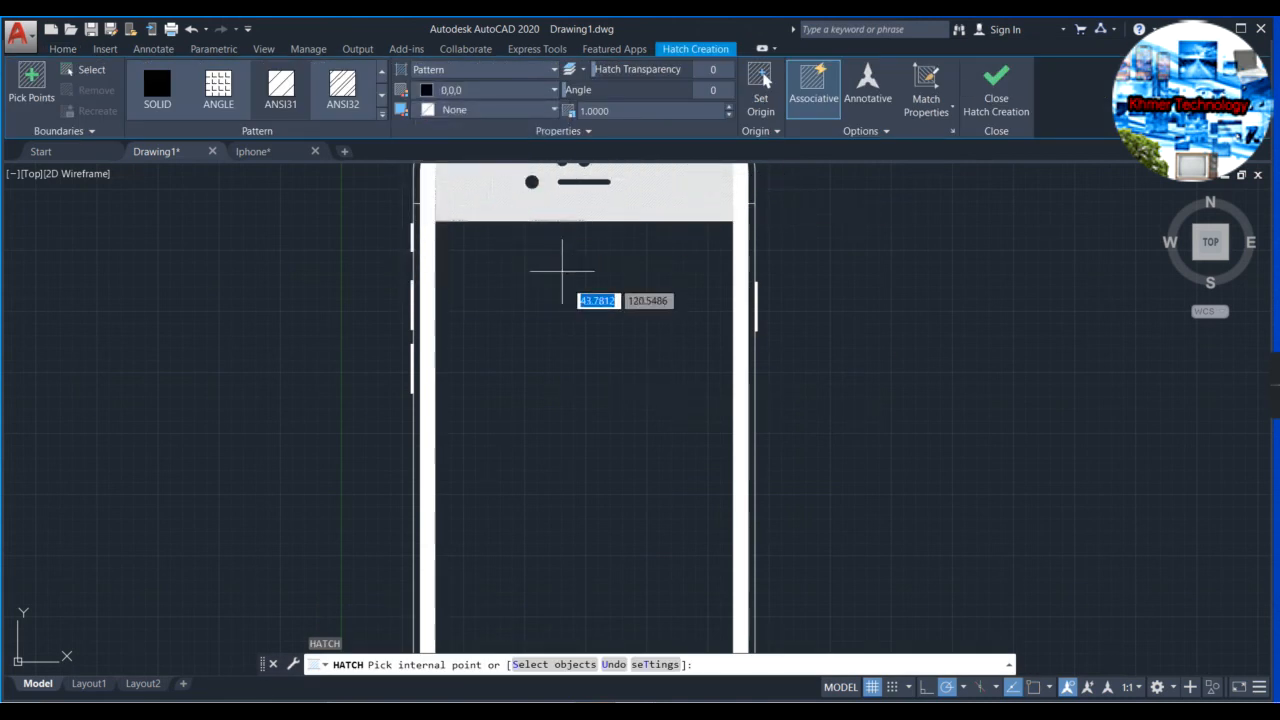
click(595, 350)
Add the band between the phone's two outermost outlines, including its top and side sections, to the black hatch and finish it.
scroll(660, 338, down, 5)
scroll(674, 263, up, 8)
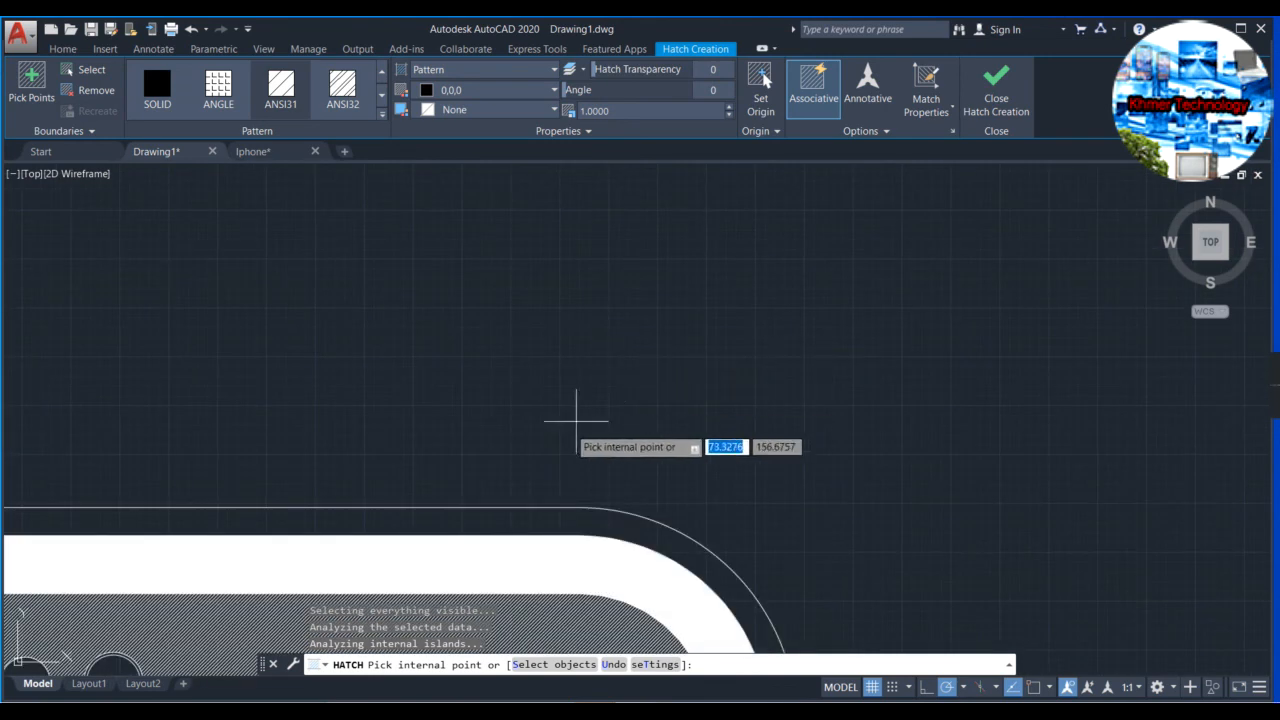
scroll(560, 508, down, 3)
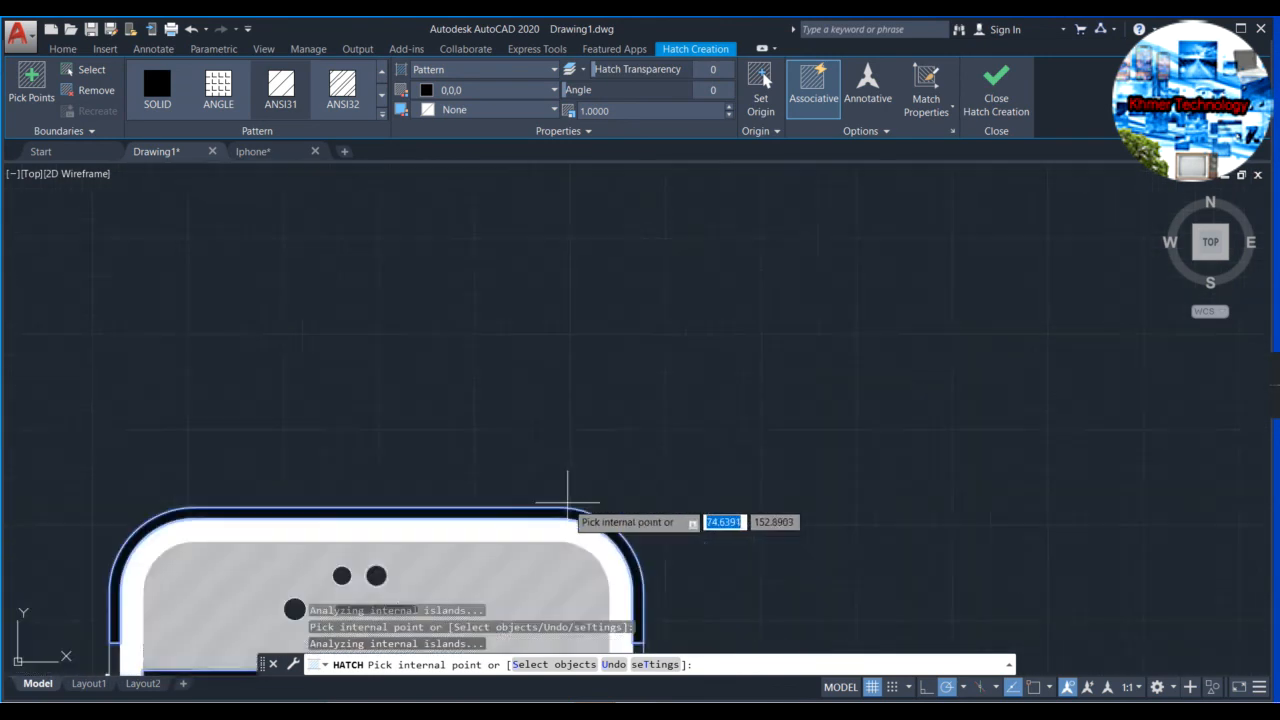
scroll(565, 494, down, 4)
middle_drag(563, 491, 577, 251)
scroll(586, 329, up, 6)
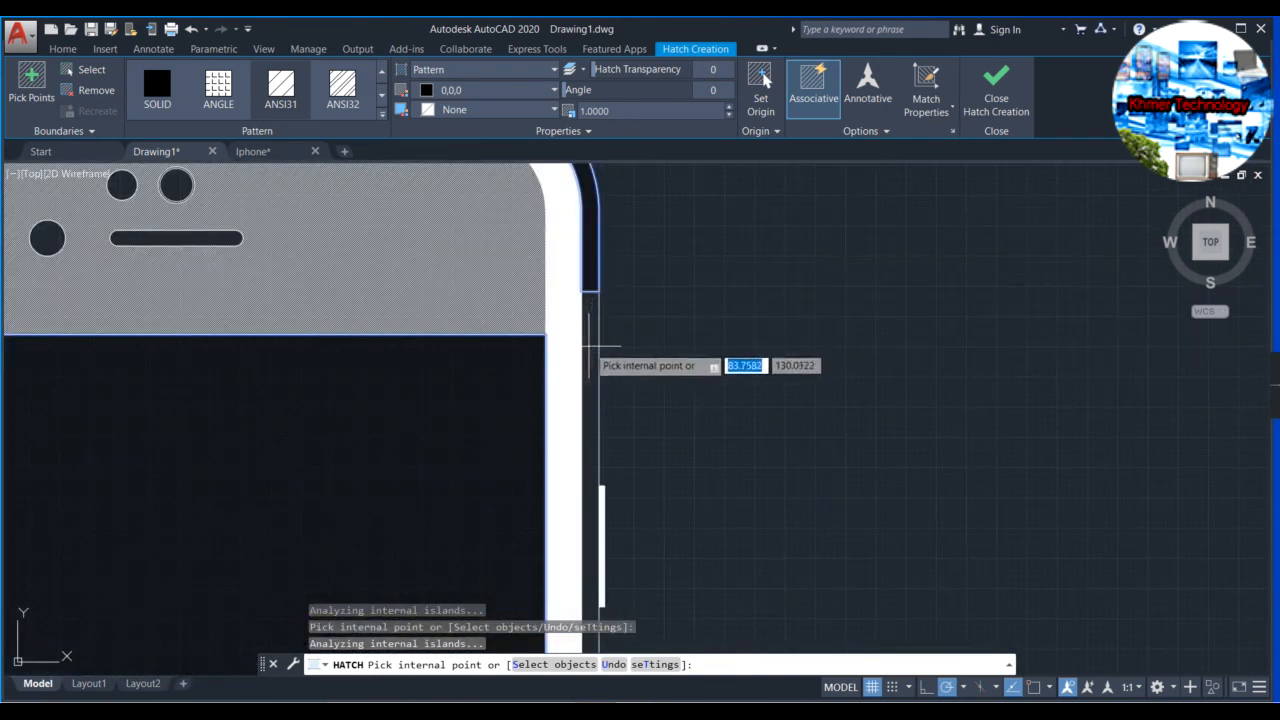
scroll(634, 405, down, 4)
scroll(649, 237, up, 5)
scroll(664, 328, down, 4)
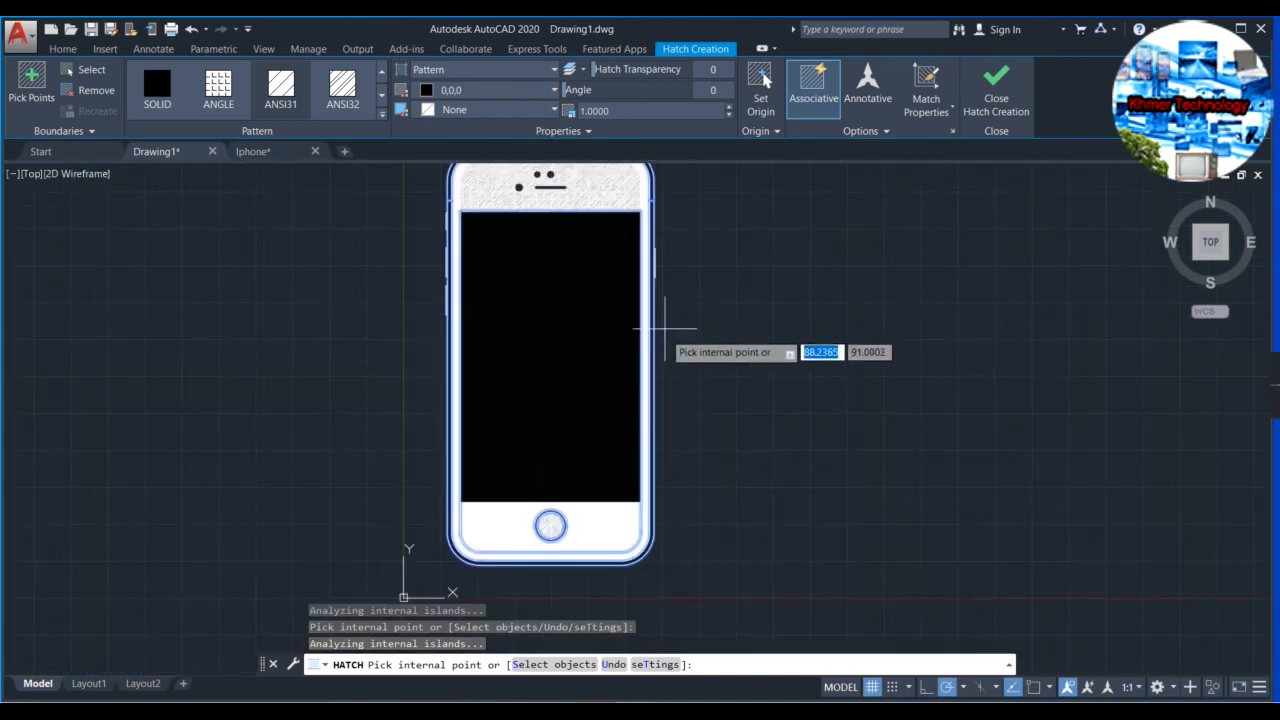
scroll(663, 486, up, 5)
scroll(663, 486, down, 5)
scroll(459, 290, up, 4)
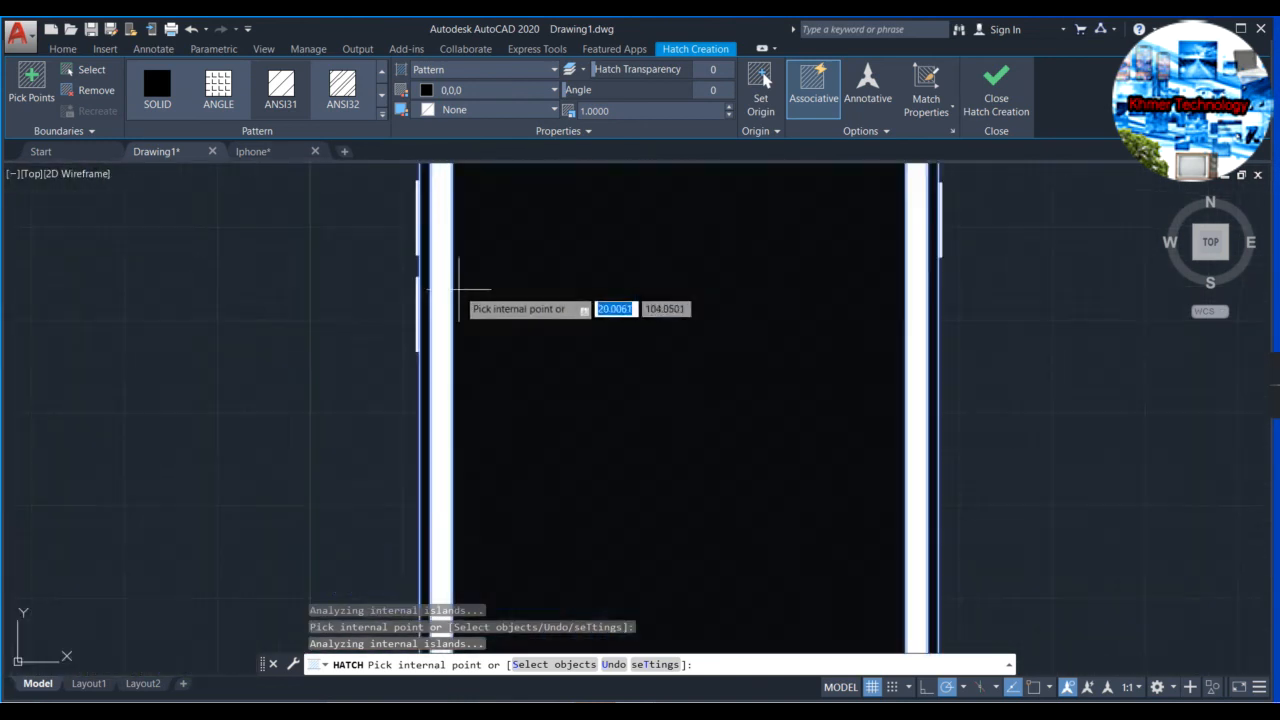
scroll(449, 288, up, 2)
scroll(398, 271, down, 4)
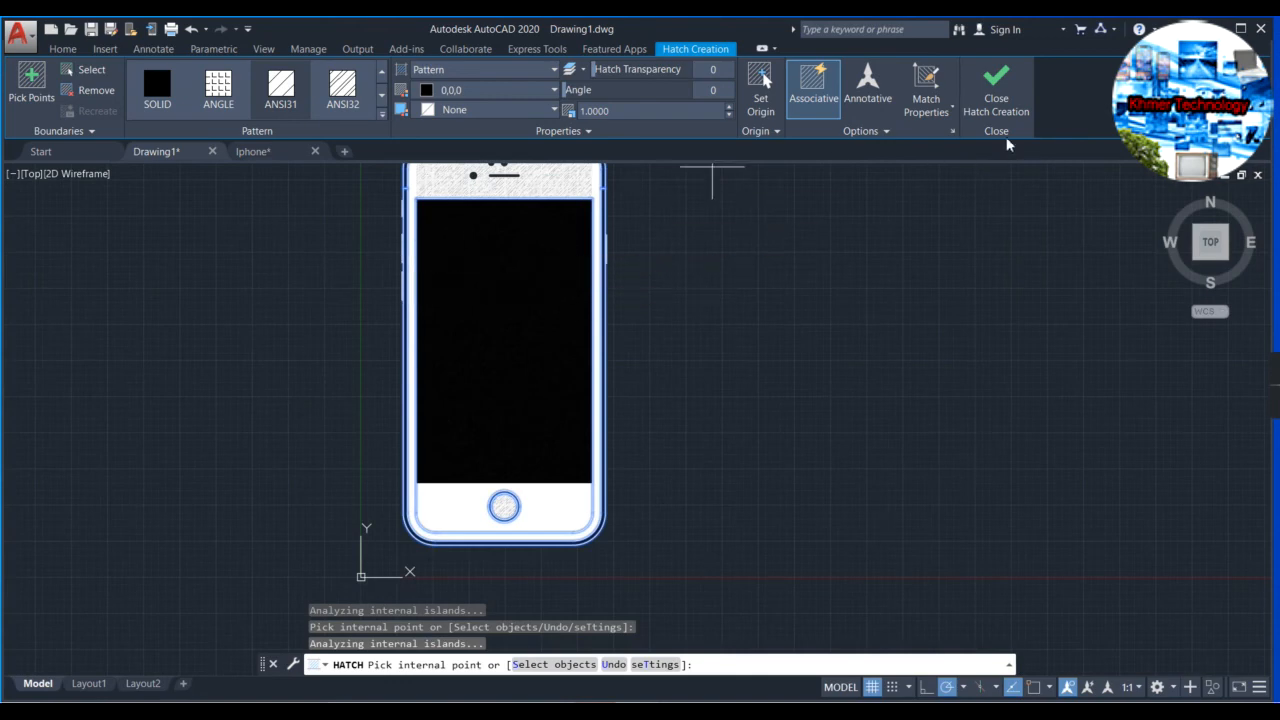
click(996, 90)
scroll(543, 257, up, 6)
scroll(320, 277, down, 5)
mouse_move(663, 331)
middle_down()
mouse_move(695, 353)
mouse_move(872, 367)
middle_up()
scroll(595, 585, up, 6)
scroll(610, 535, down, 8)
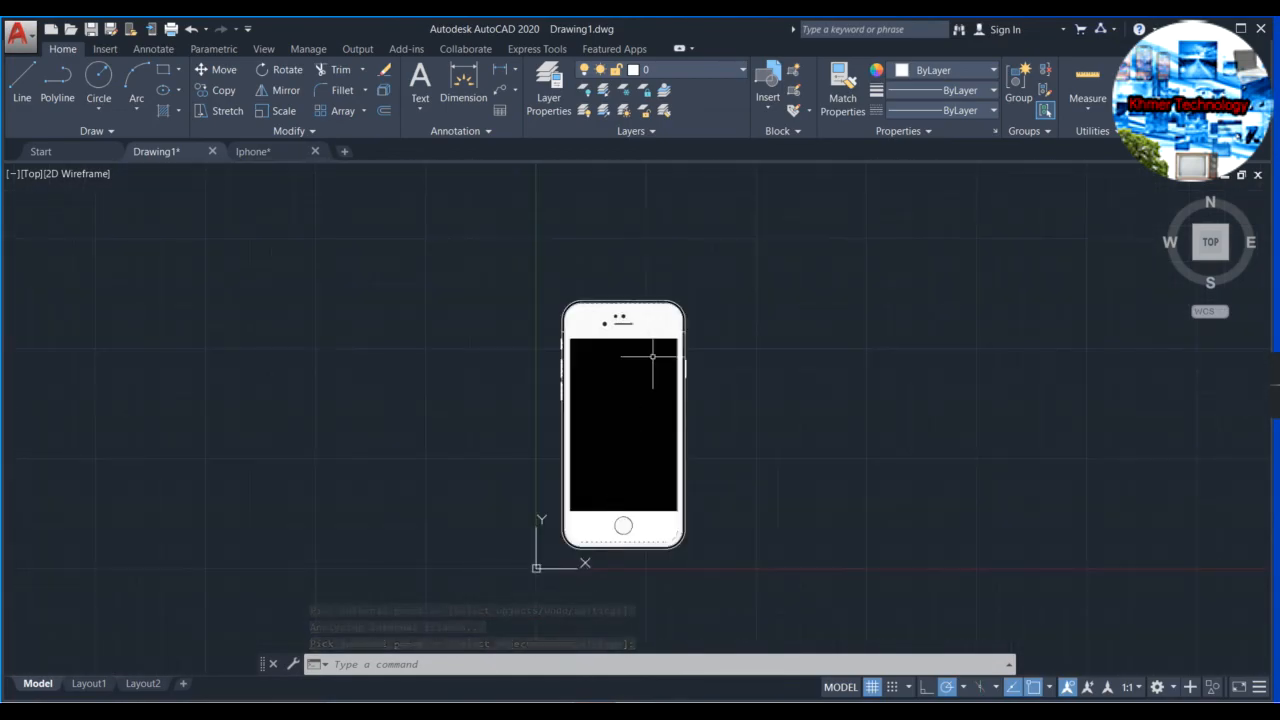
Hatch the thin ring between the two concentric circles above the speaker slot with color 0,0,0.
scroll(625, 282, up, 11)
scroll(605, 410, up, 7)
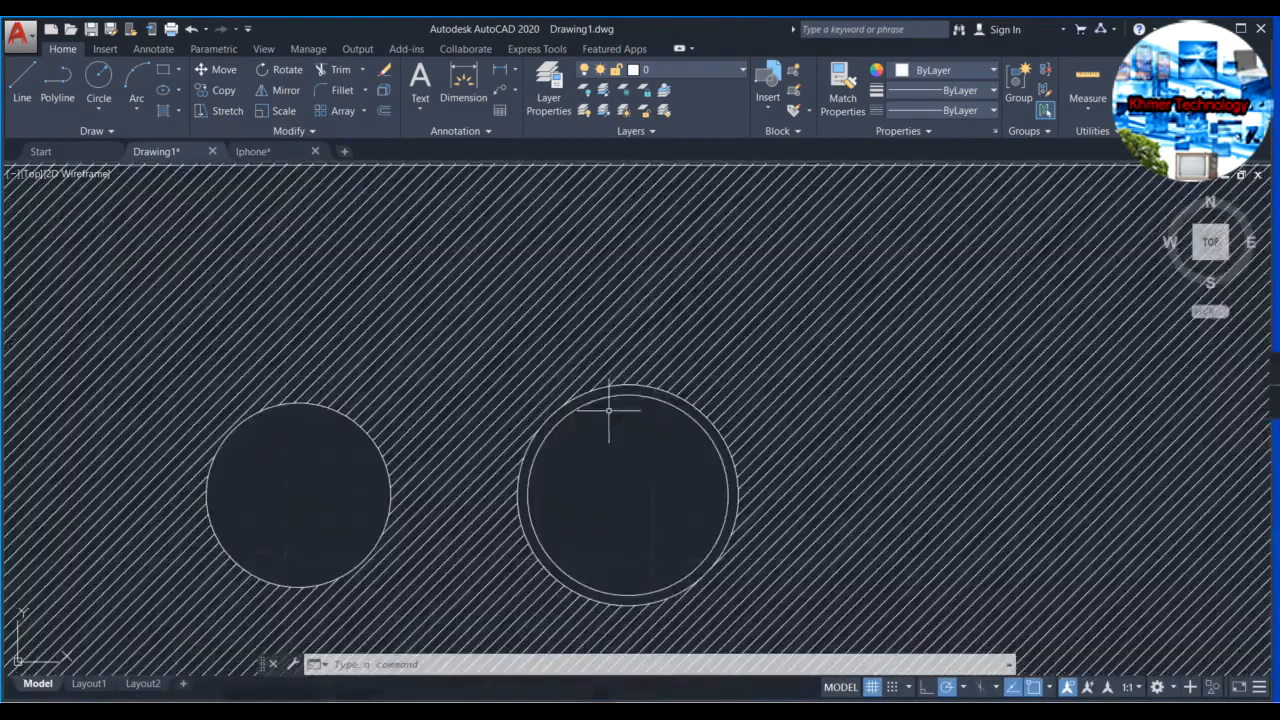
scroll(640, 430, down, 4)
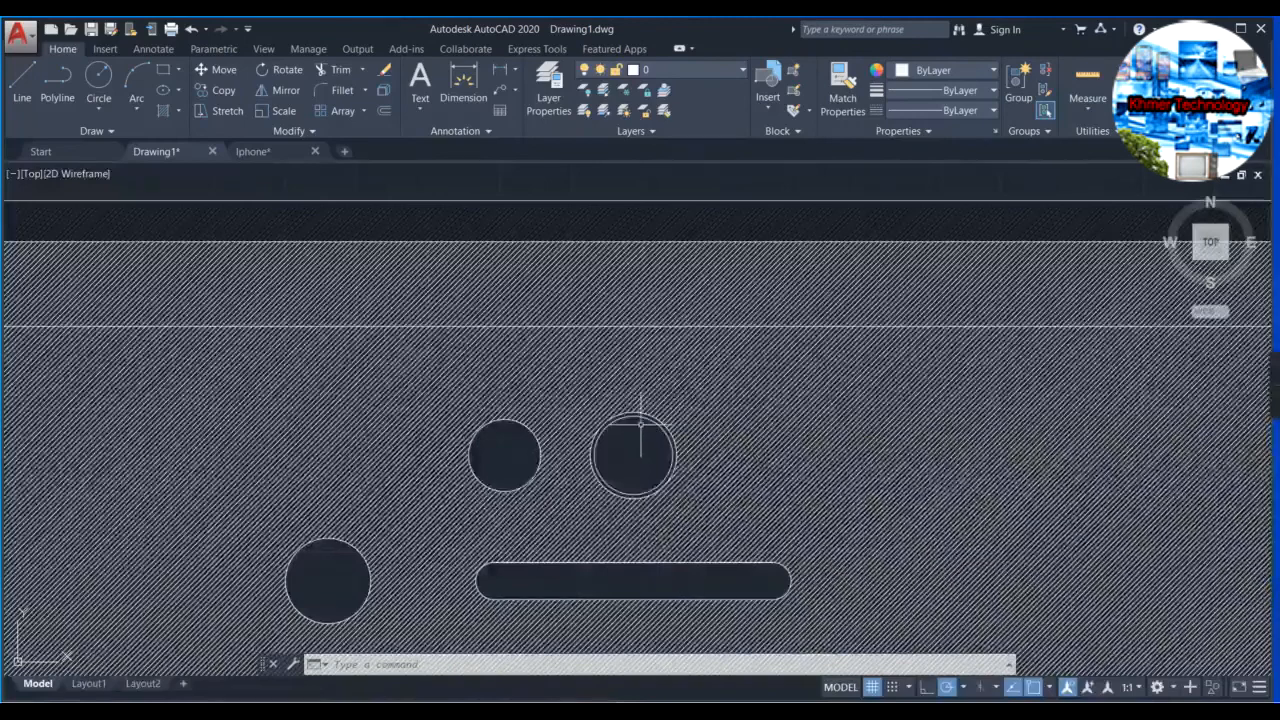
scroll(642, 425, up, 3)
text(h)
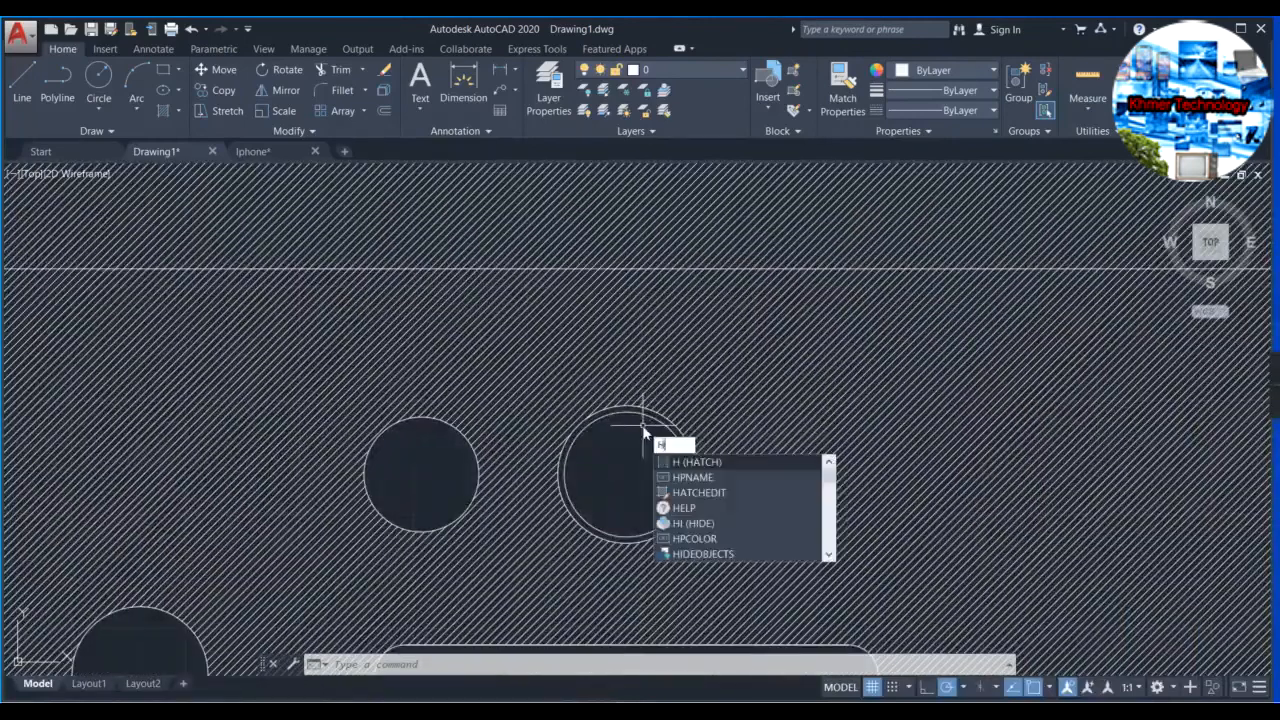
key(Return)
scroll(643, 420, up, 5)
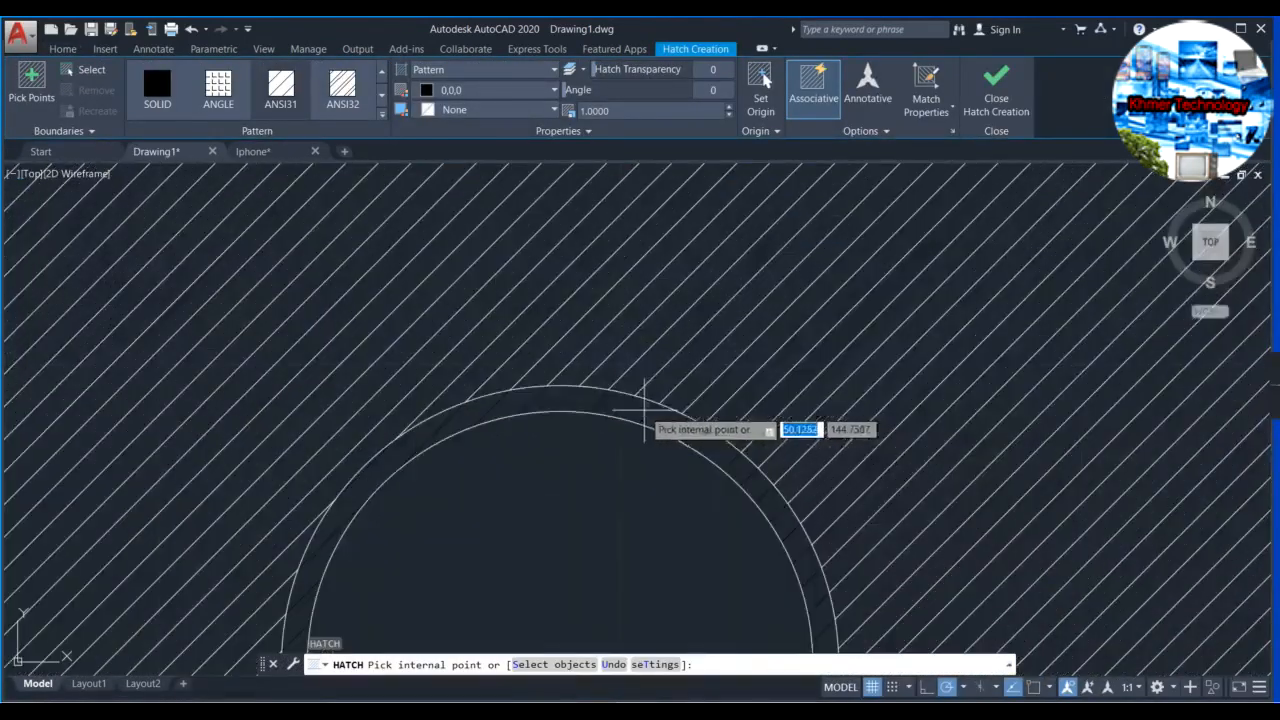
click(578, 405)
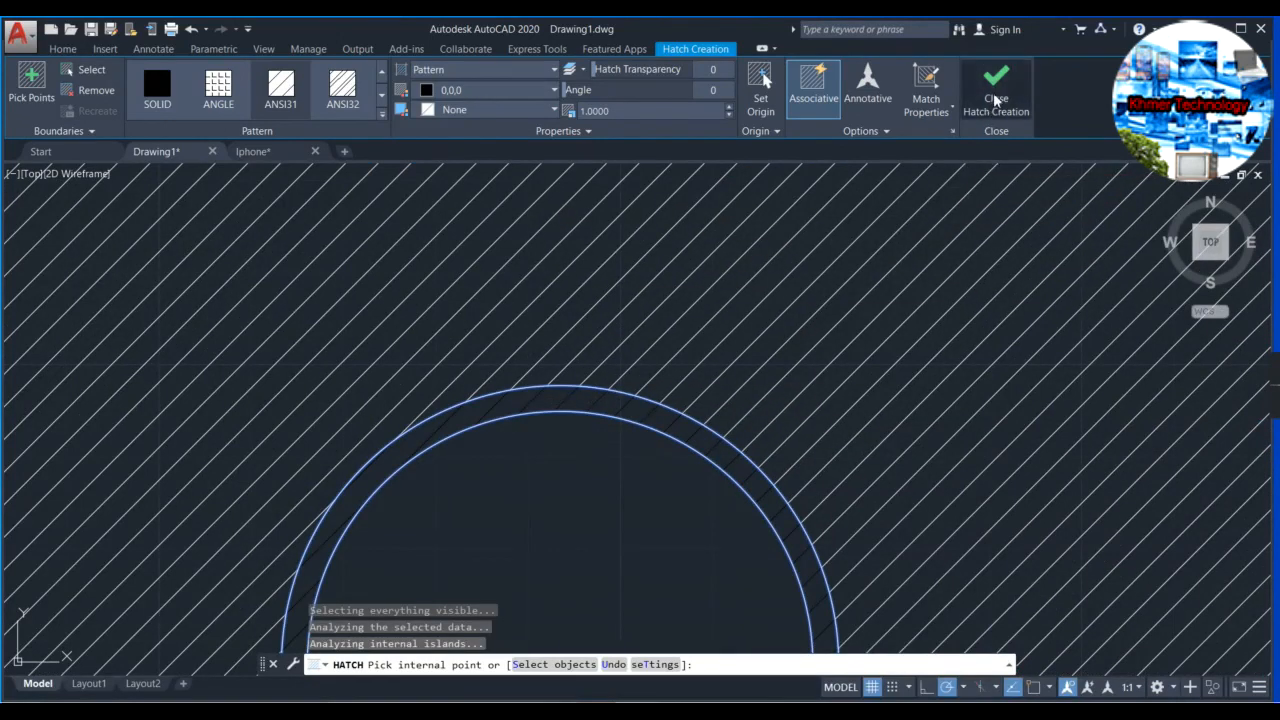
click(995, 88)
scroll(823, 349, down, 2)
scroll(823, 349, down, 10)
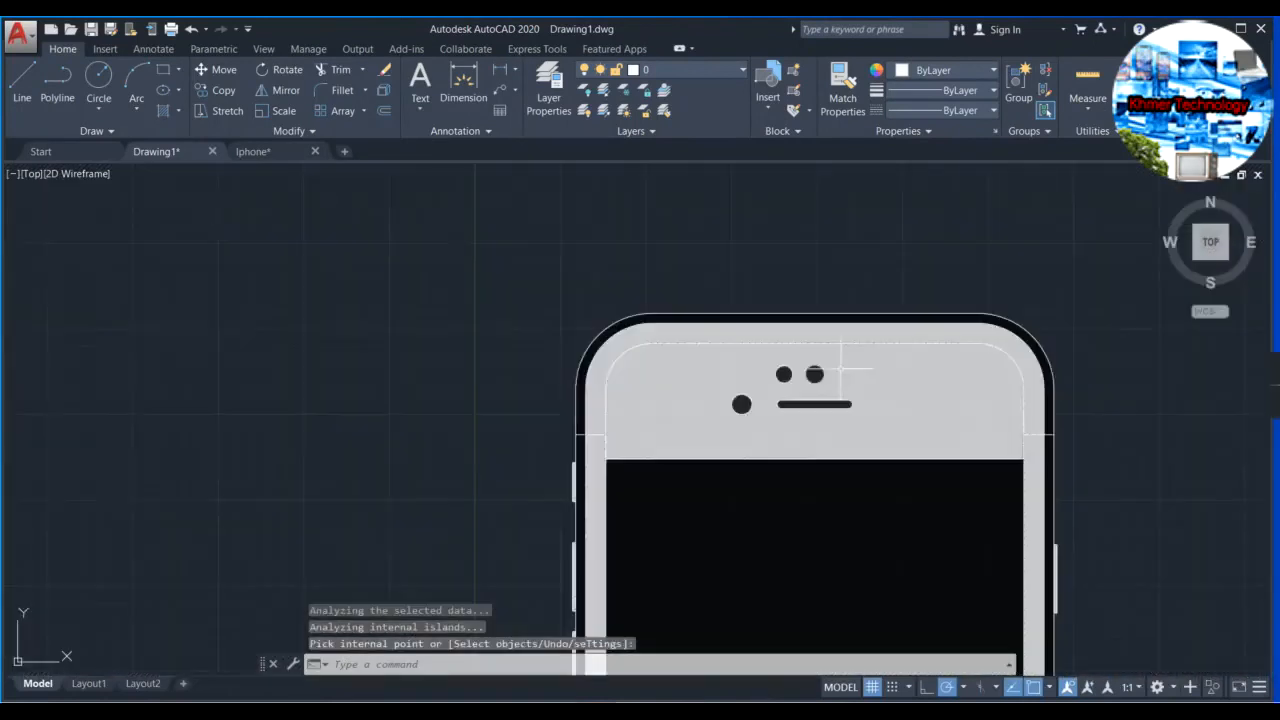
middle_drag(841, 412, 609, 272)
scroll(665, 432, up, 4)
scroll(600, 414, down, 4)
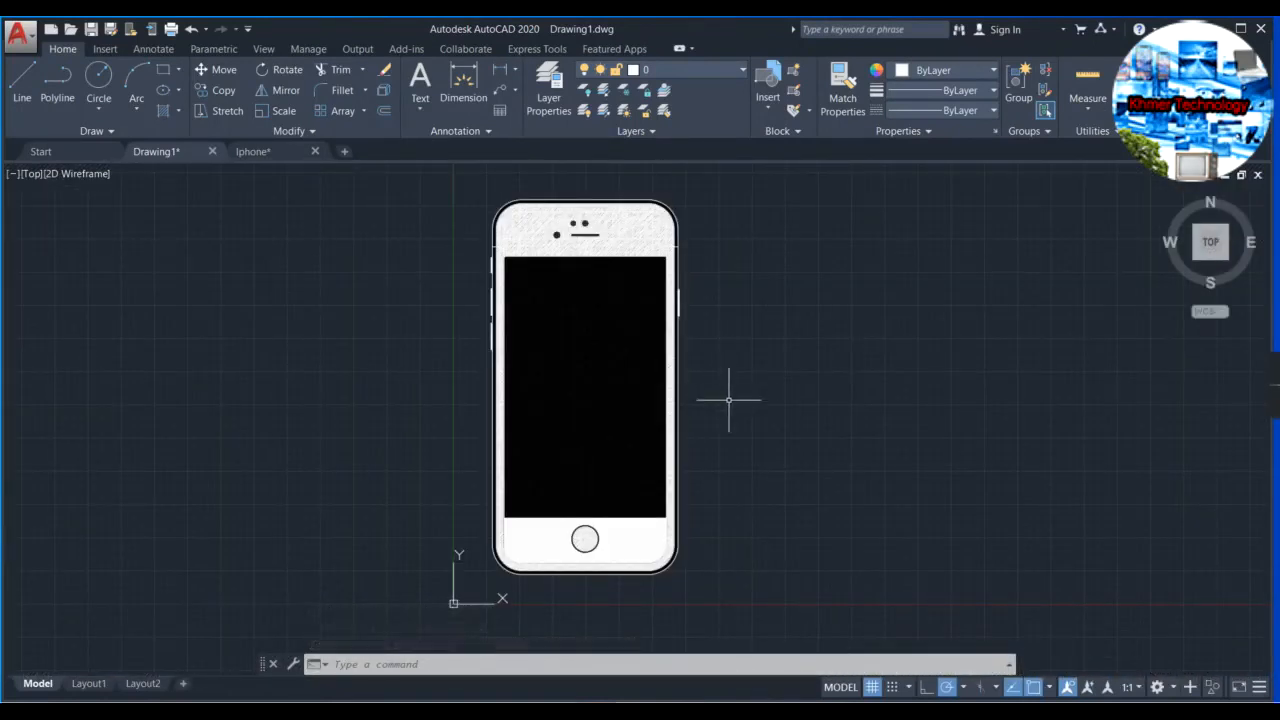